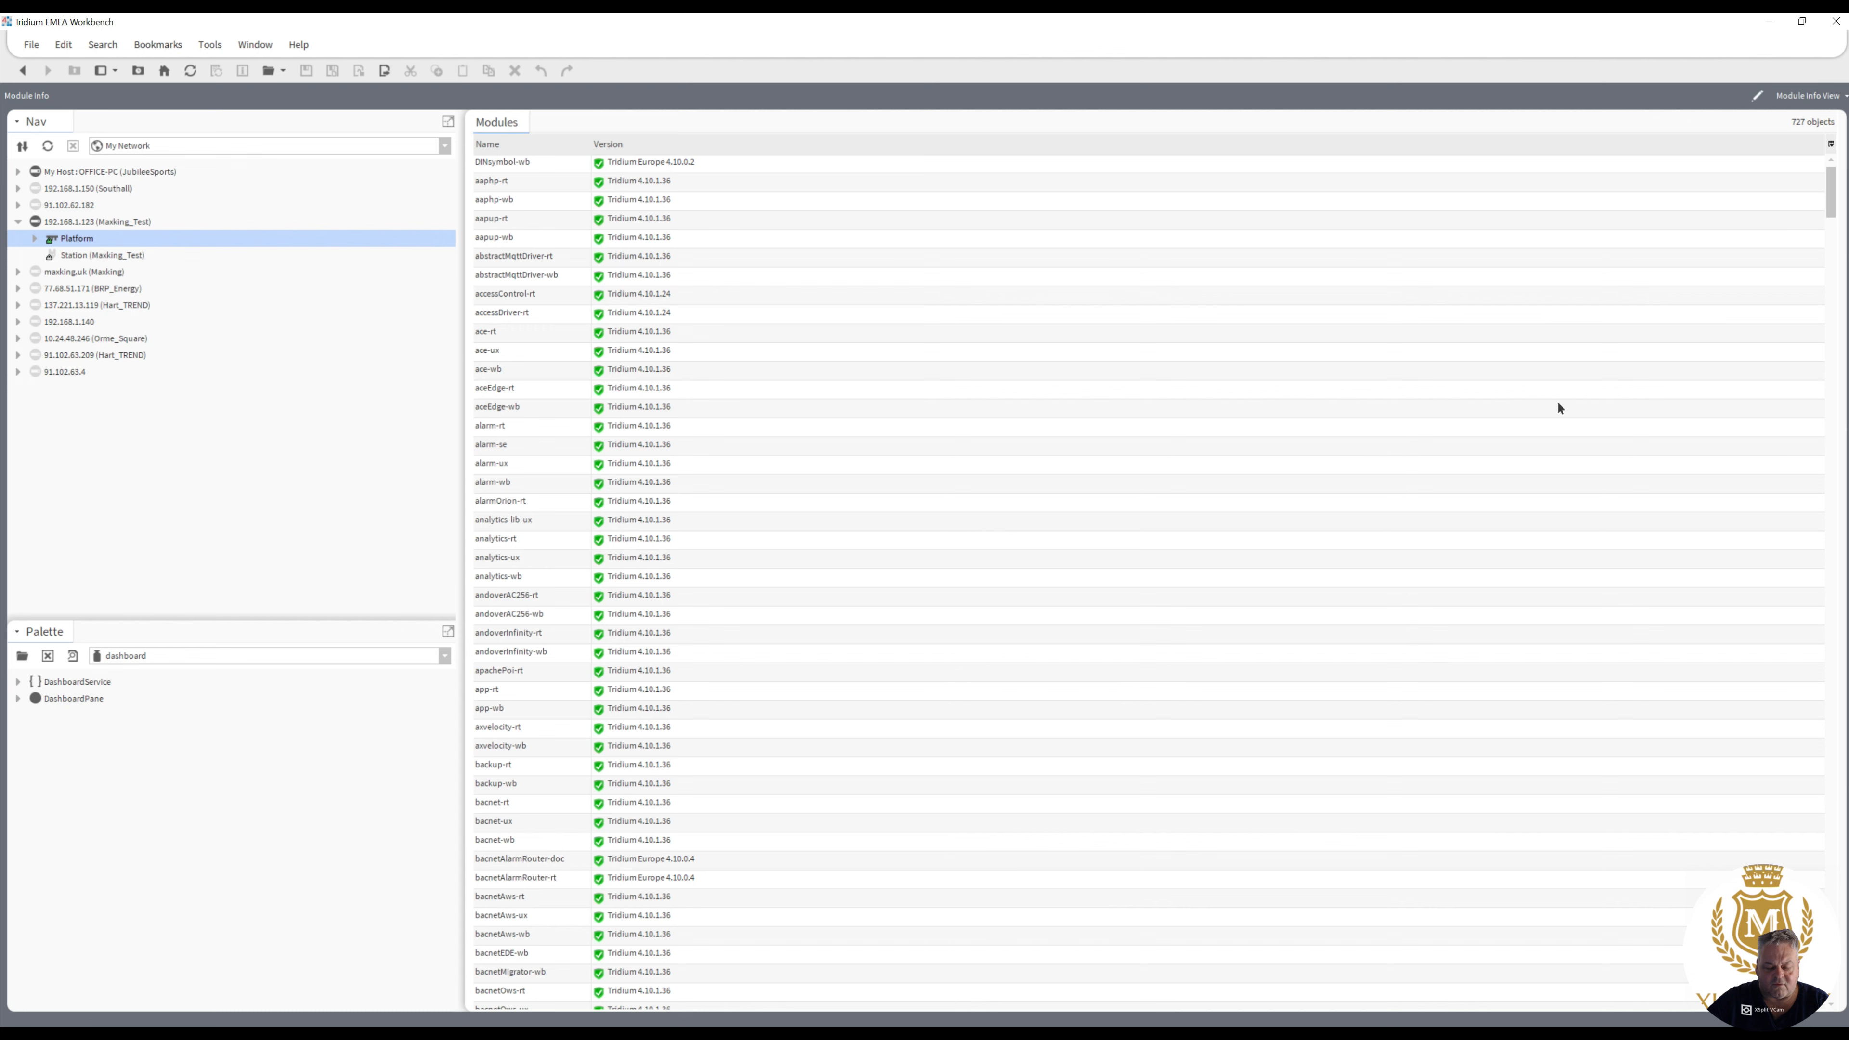
- Locate bizsoftware-rt in the module list, then open system.properties from the defaults folder in the local host's Sys Home
{"action": "left_click_drag", "start_coordinate": [1832, 196], "coordinate": [1837, 235]}
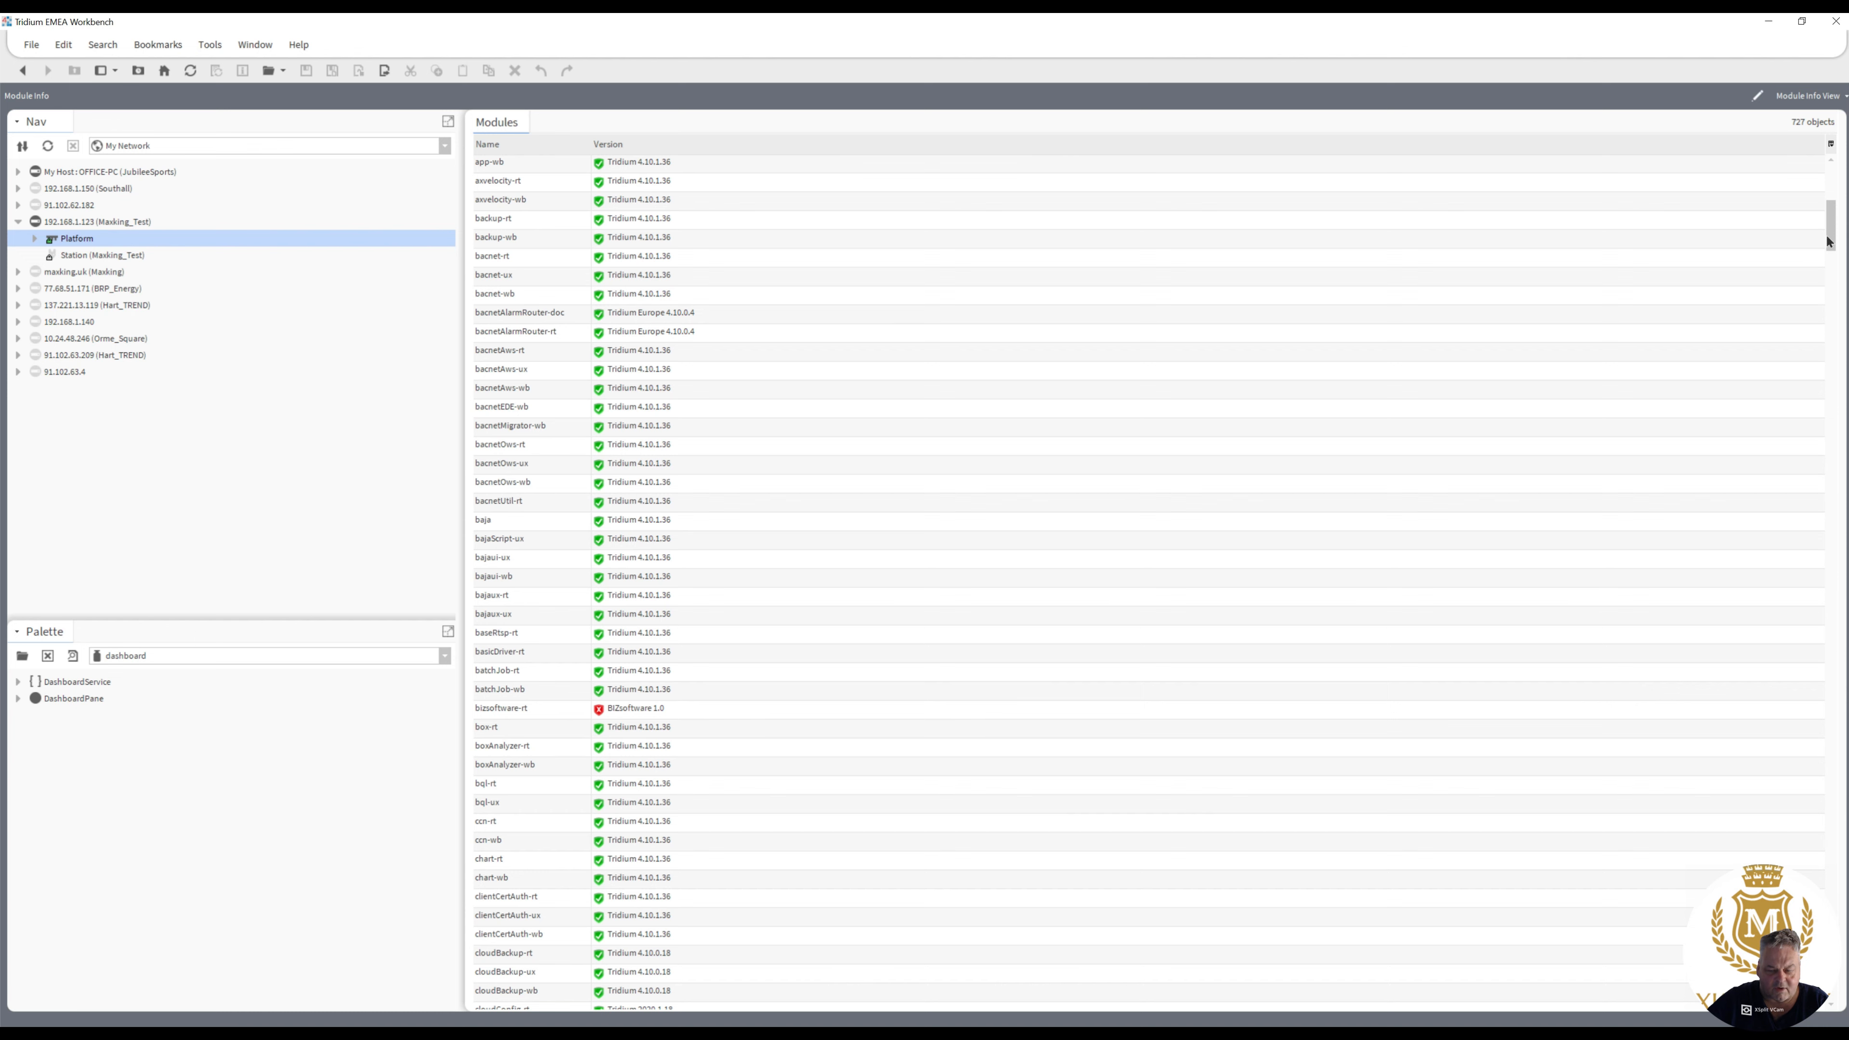
{"action": "mouse_move", "coordinate": [1833, 241]}
{"action": "left_mouse_down"}
{"action": "mouse_move", "coordinate": [1796, 965]}
{"action": "mouse_move", "coordinate": [1831, 697]}
{"action": "mouse_move", "coordinate": [1831, 237]}
{"action": "left_mouse_up"}
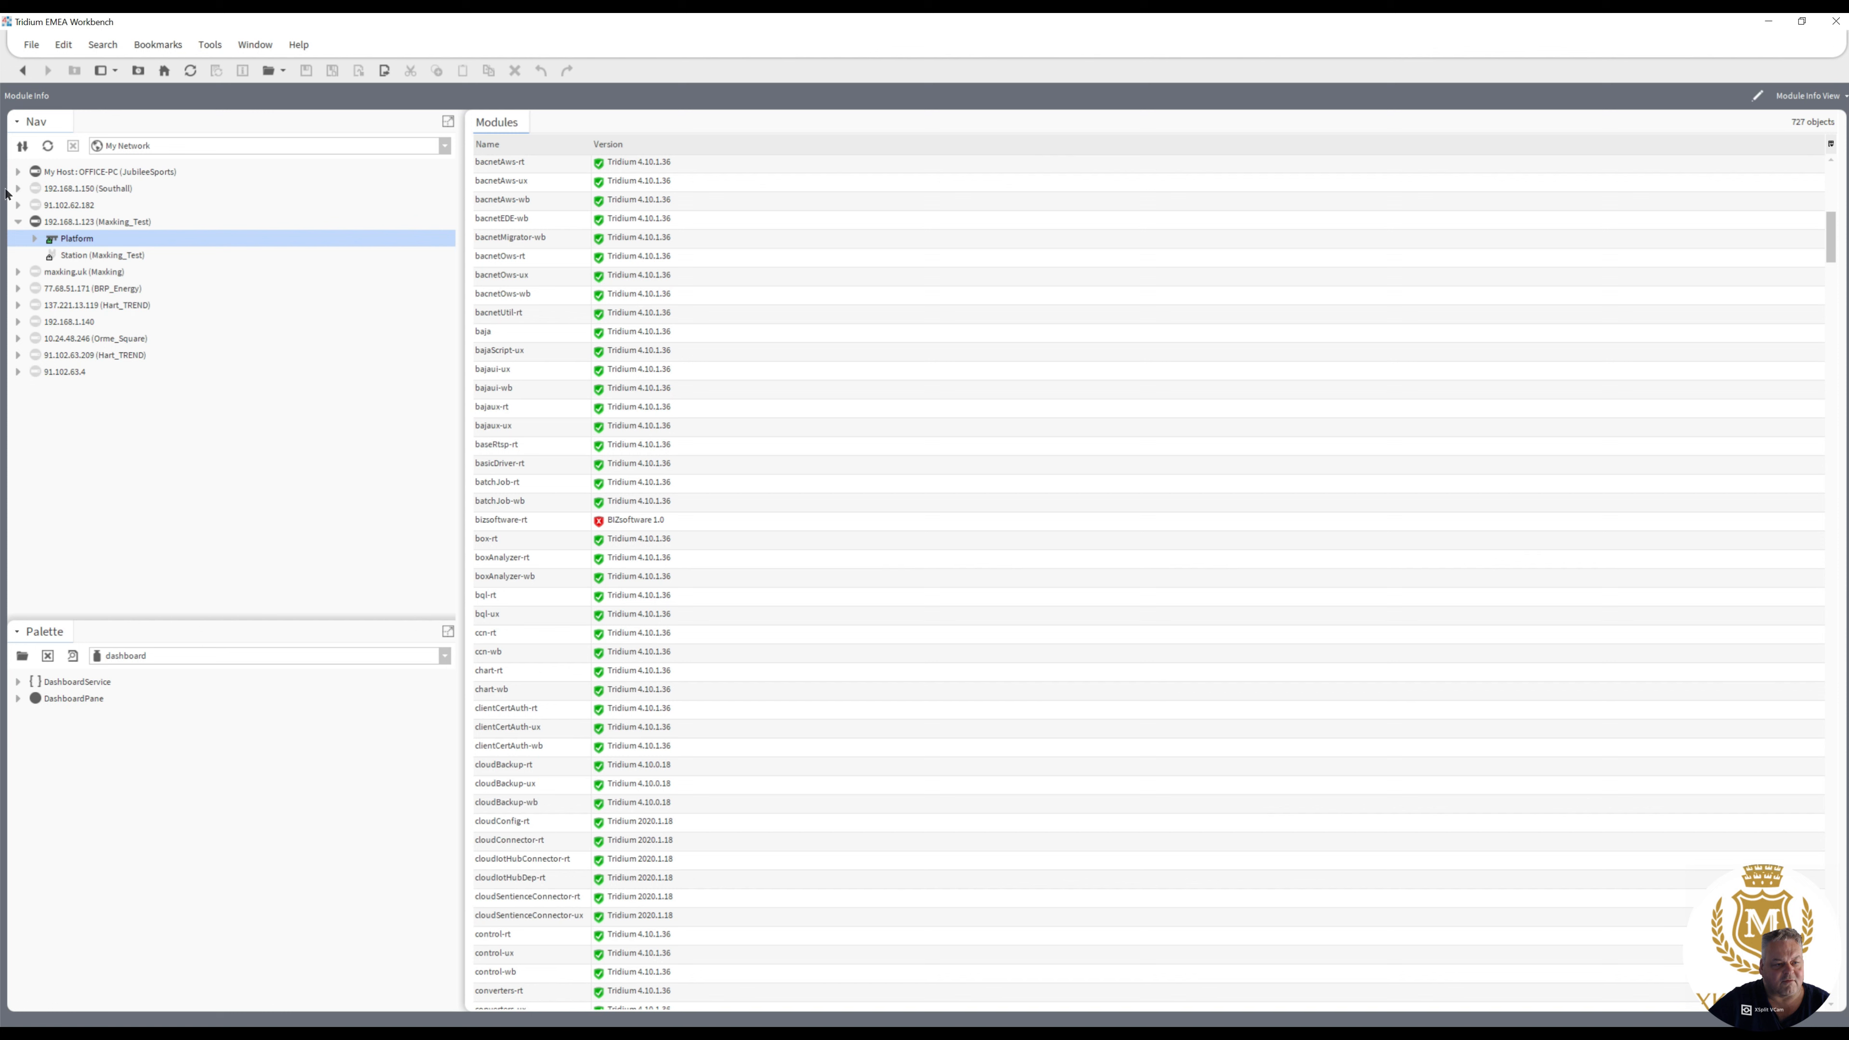
{"action": "left_click", "coordinate": [18, 172]}
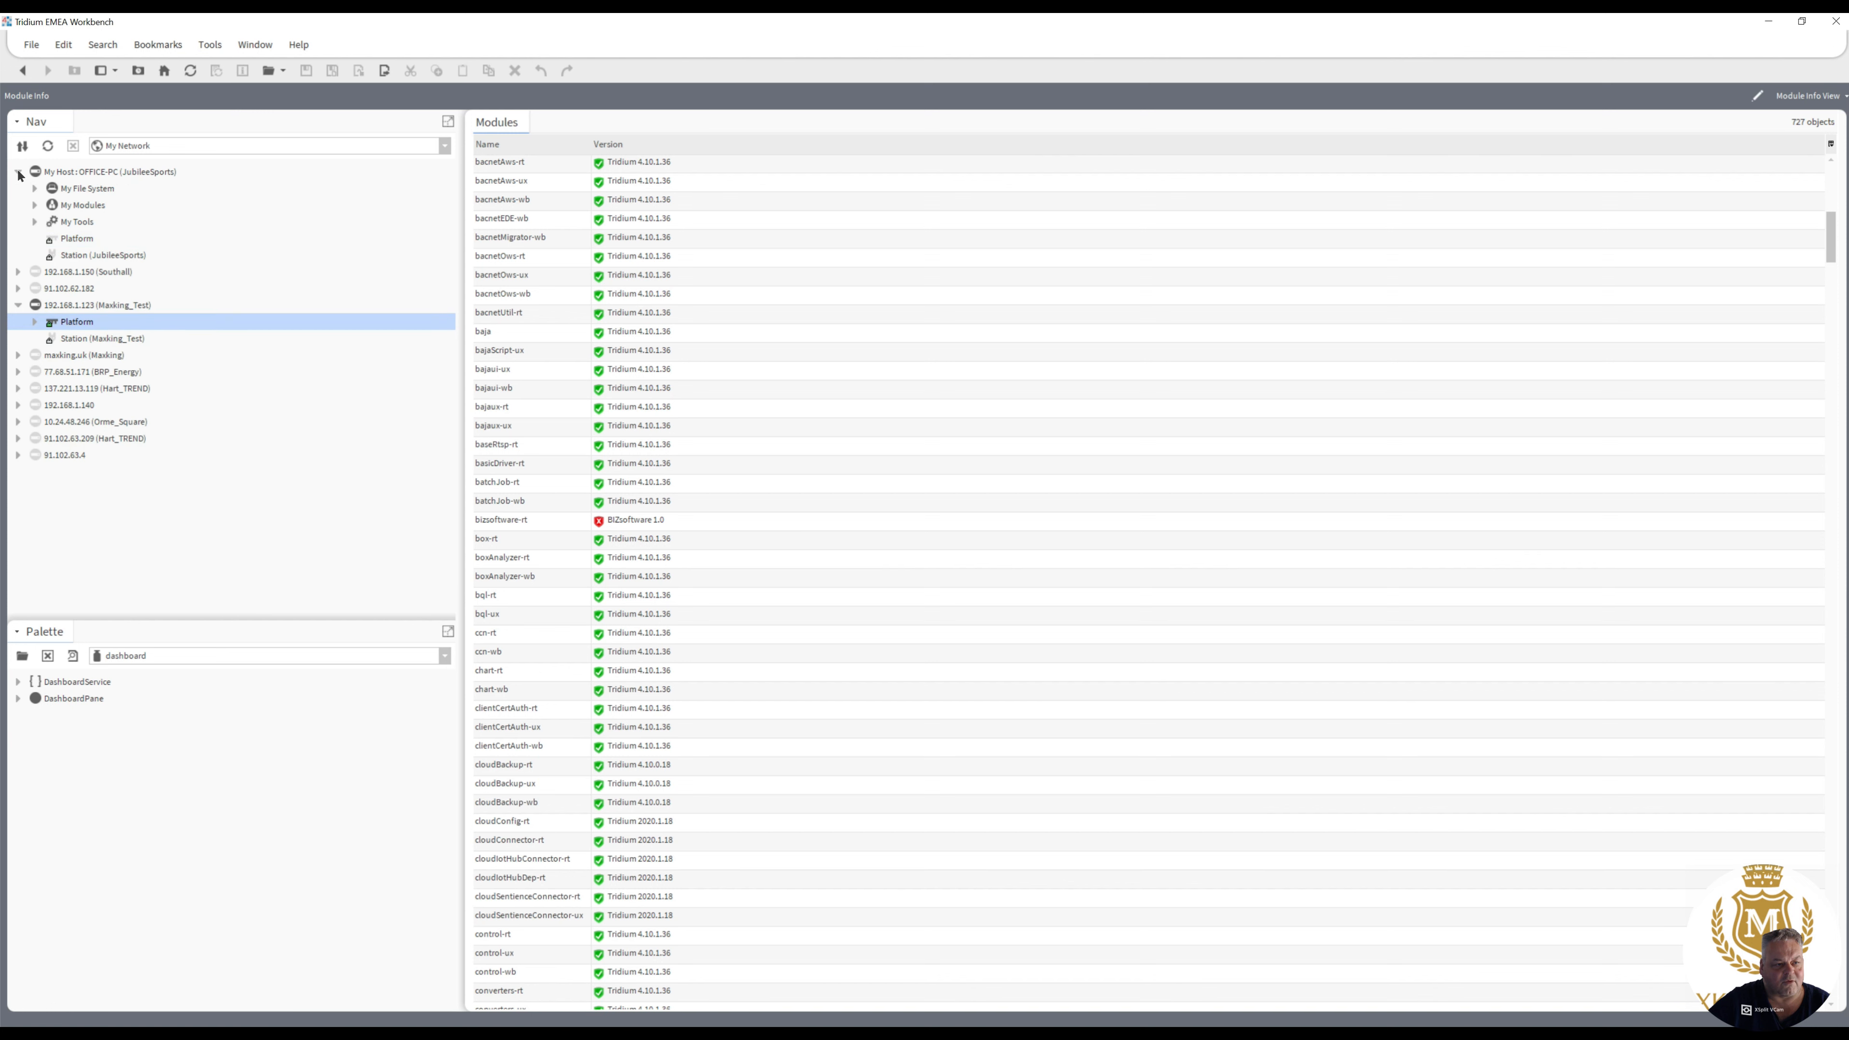
{"action": "left_click", "coordinate": [34, 189]}
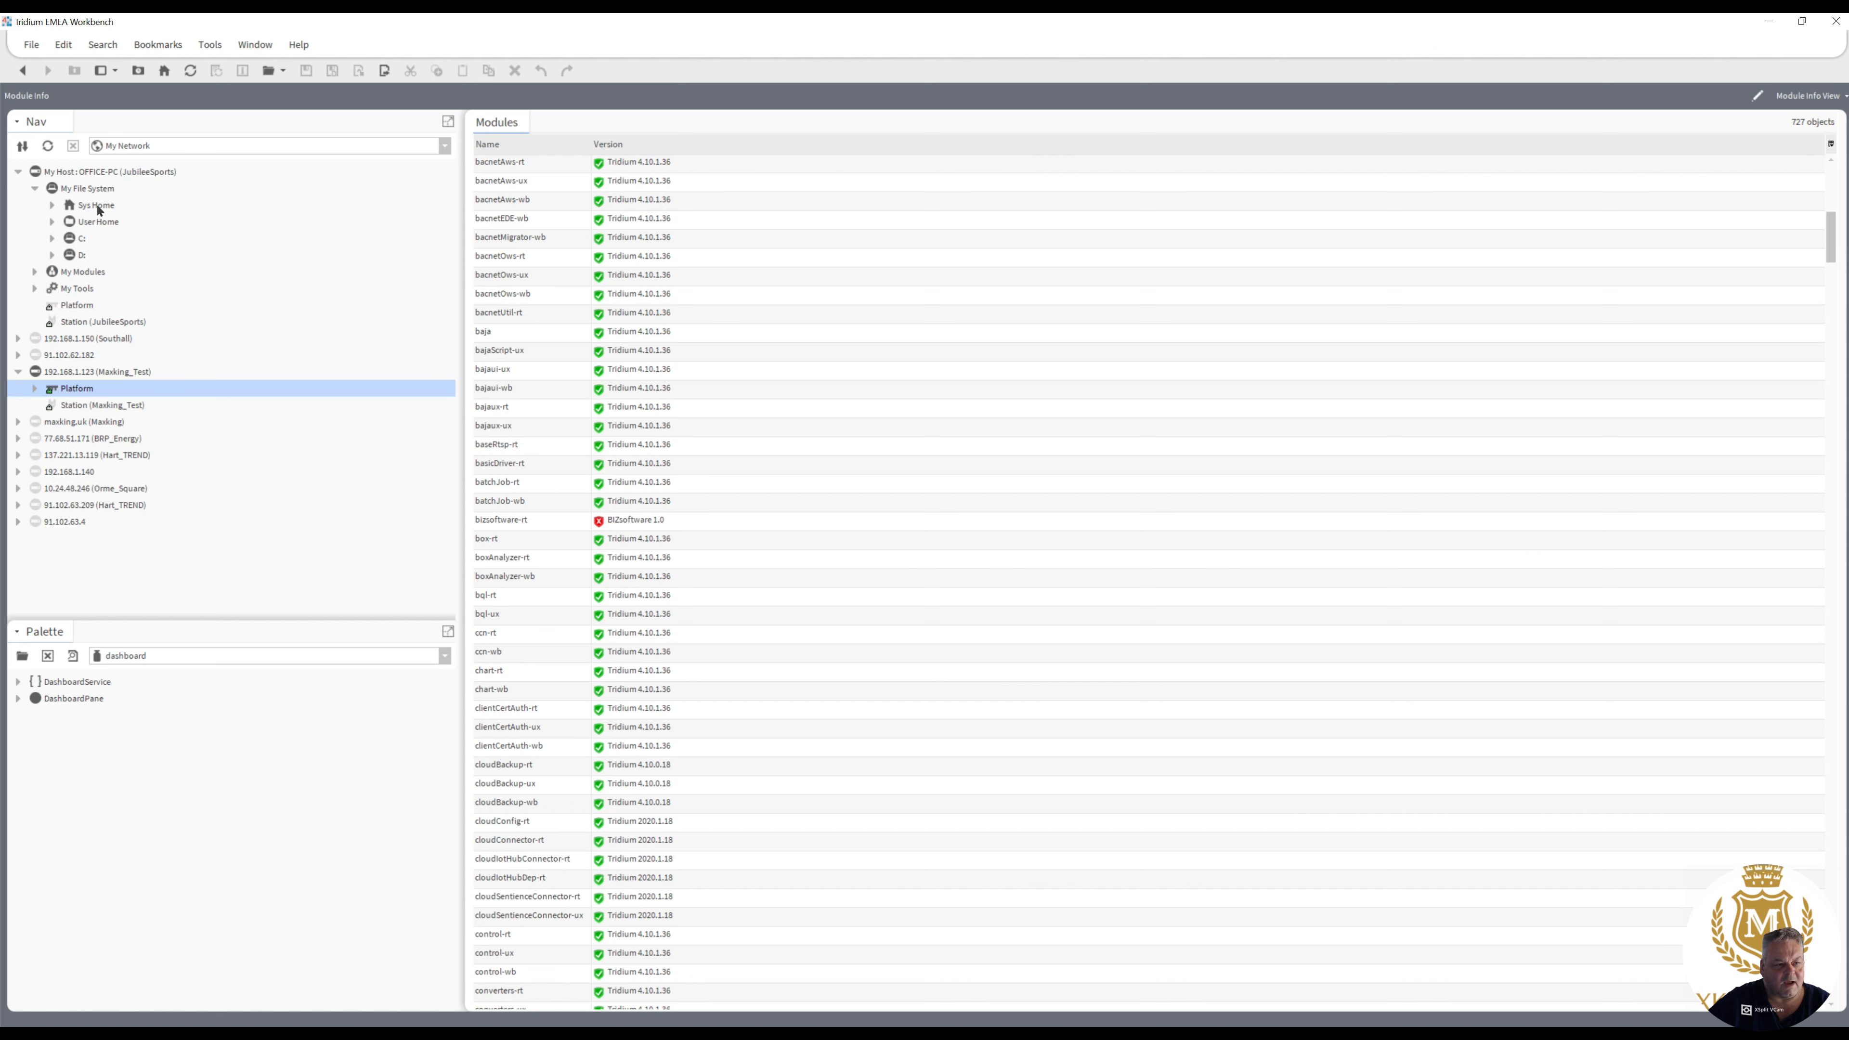
{"action": "left_click", "coordinate": [52, 206]}
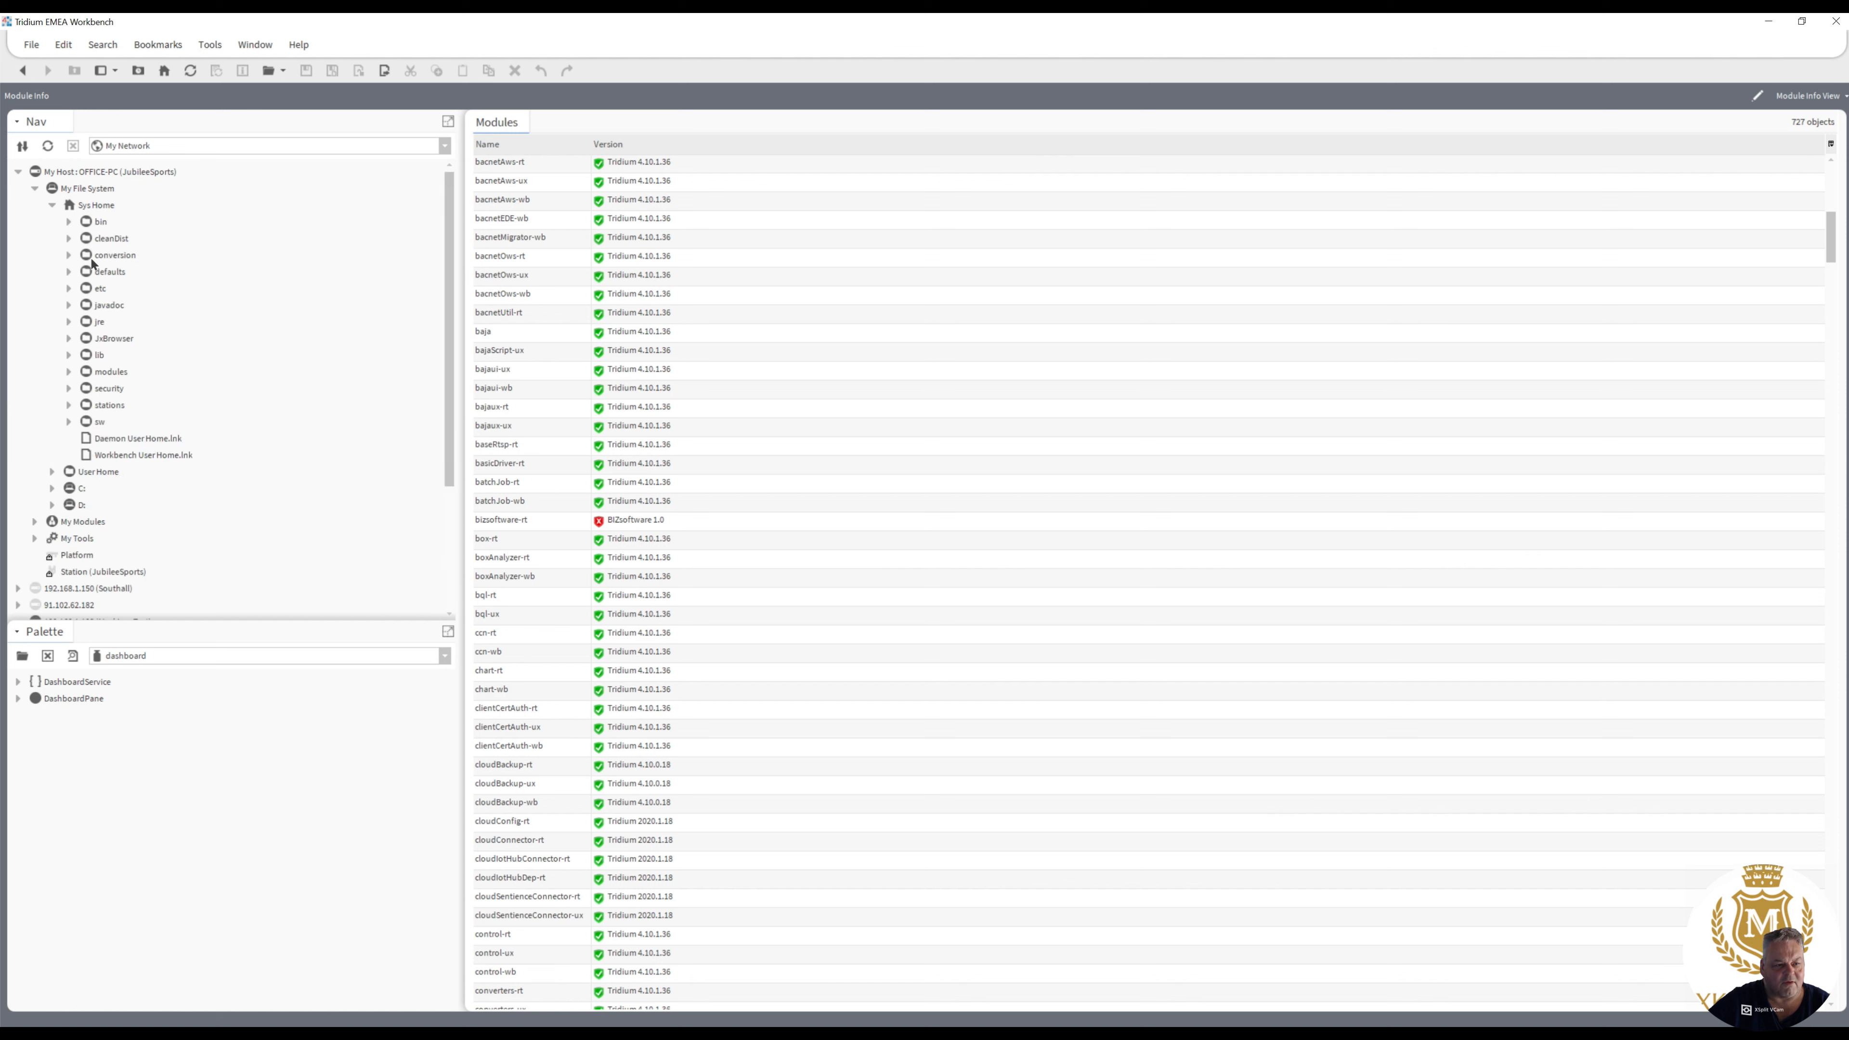
{"action": "left_click", "coordinate": [68, 273]}
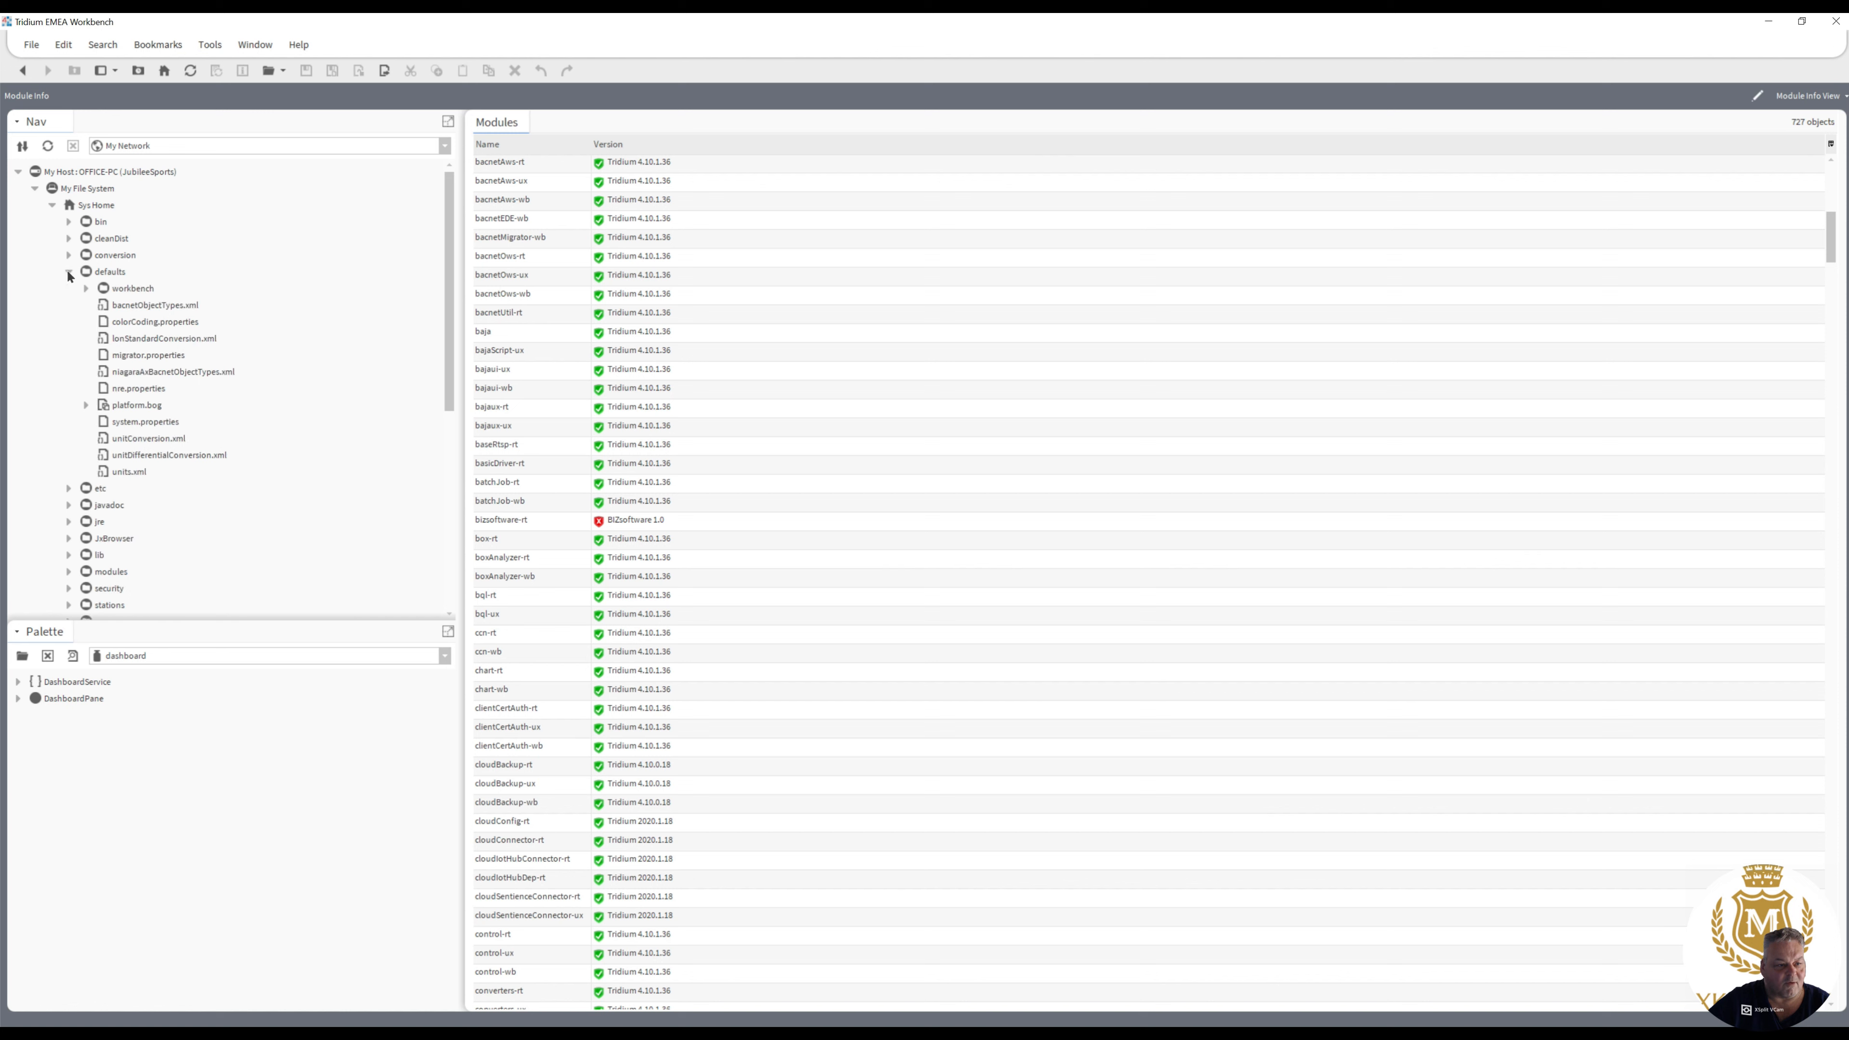
{"action": "left_click", "coordinate": [122, 425]}
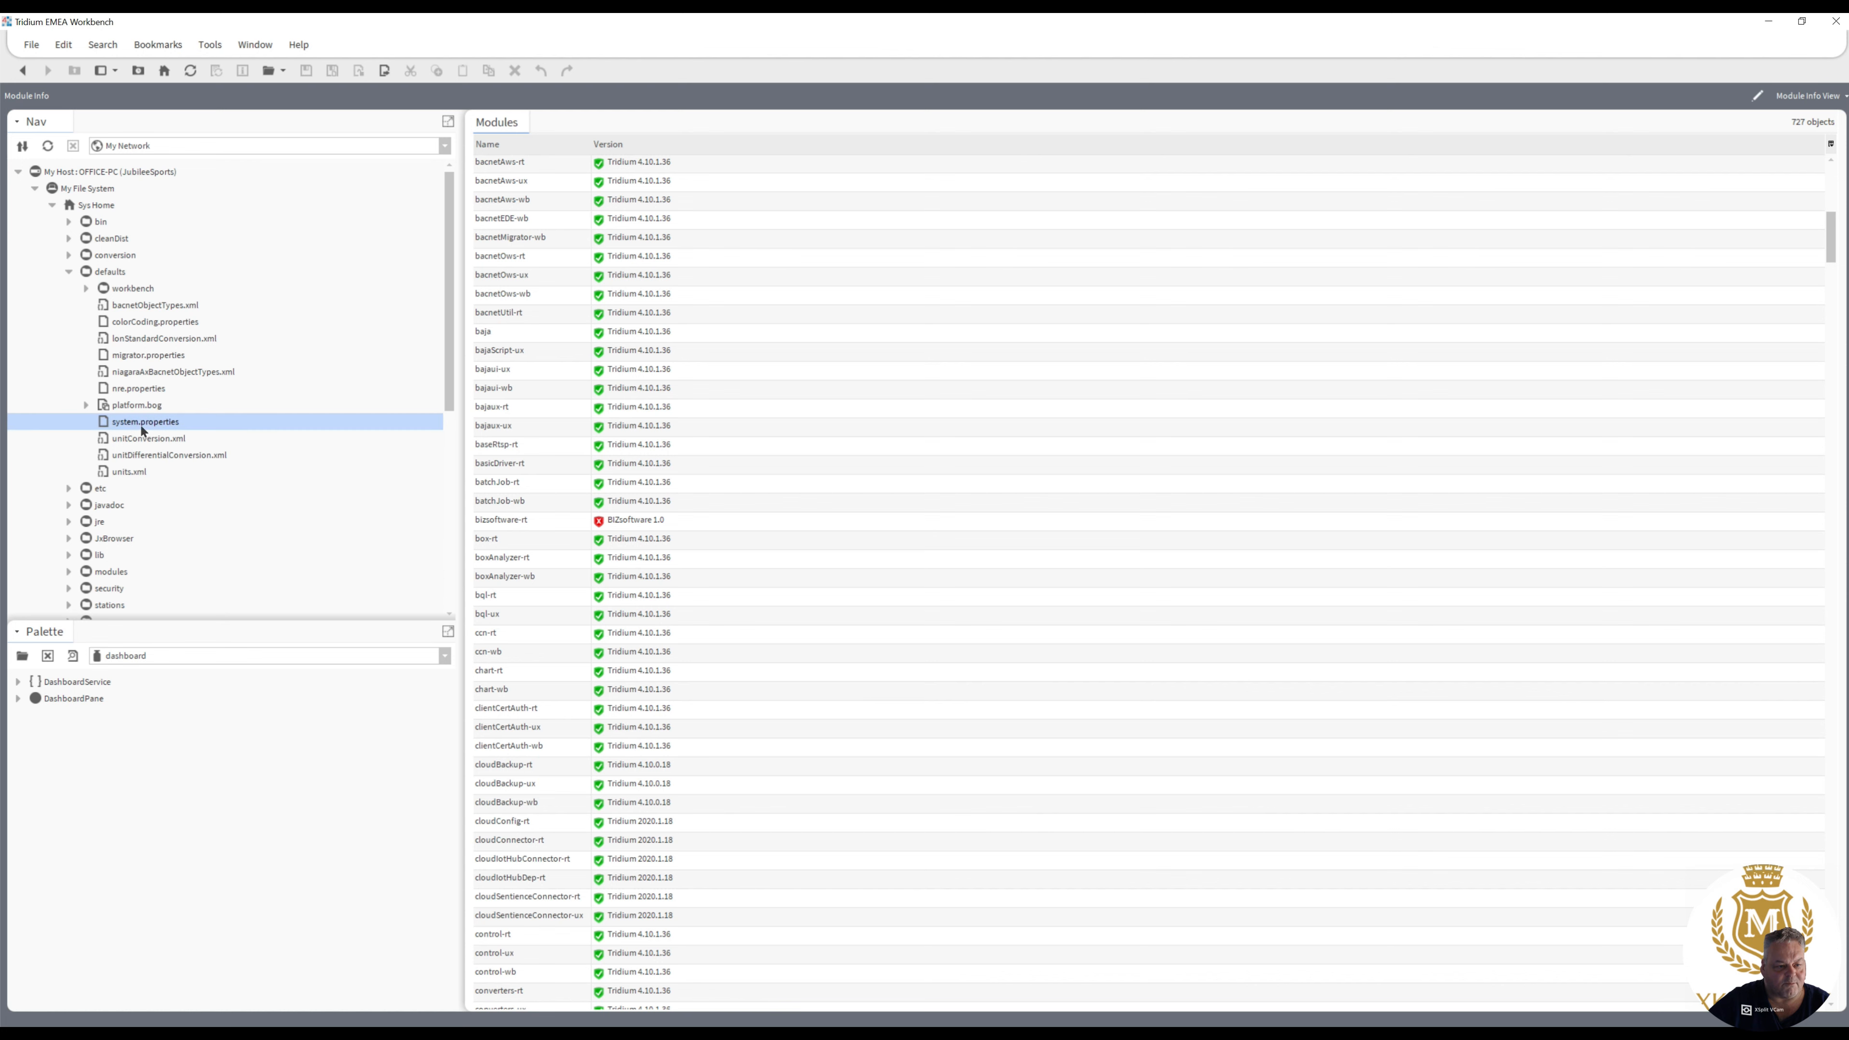
{"action": "double_click", "coordinate": [139, 423]}
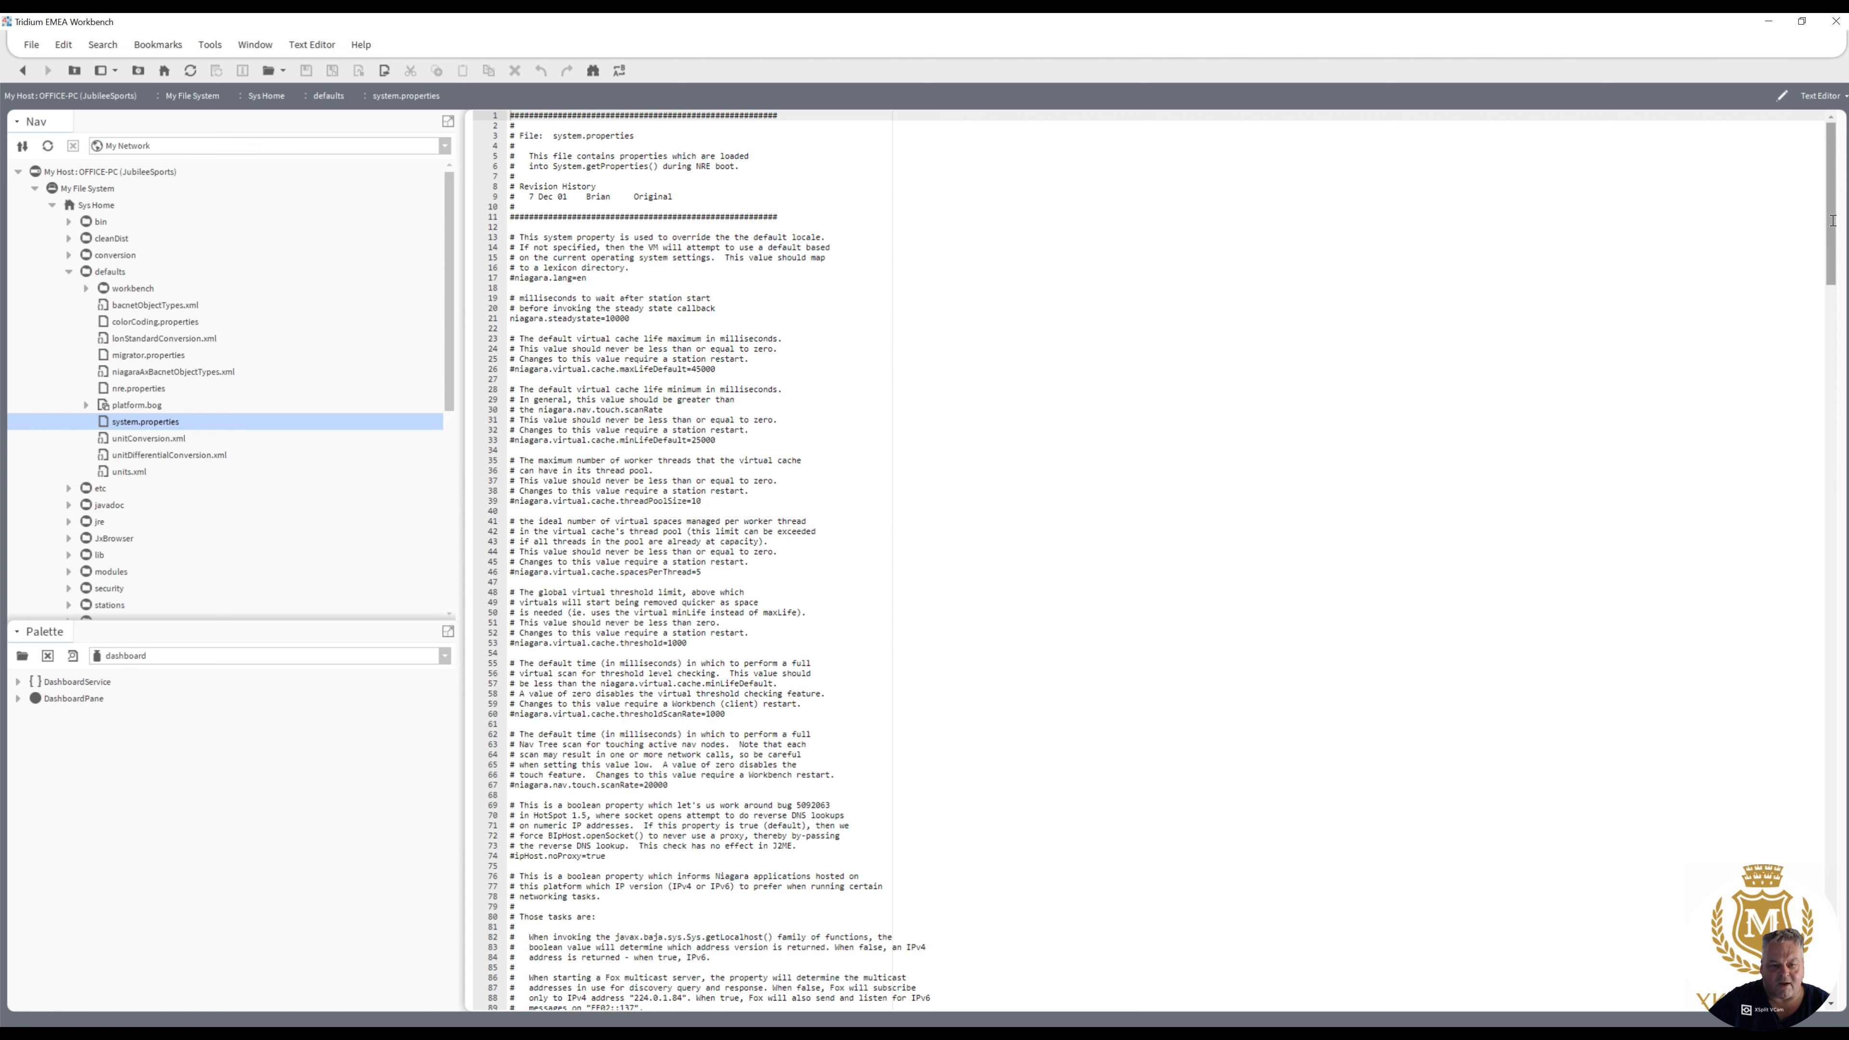
- Uncomment the niagara.moduleVerificationMode line in system.properties, set its value to low, and save the file
{"action": "left_click_drag", "start_coordinate": [1831, 222], "coordinate": [1811, 985]}
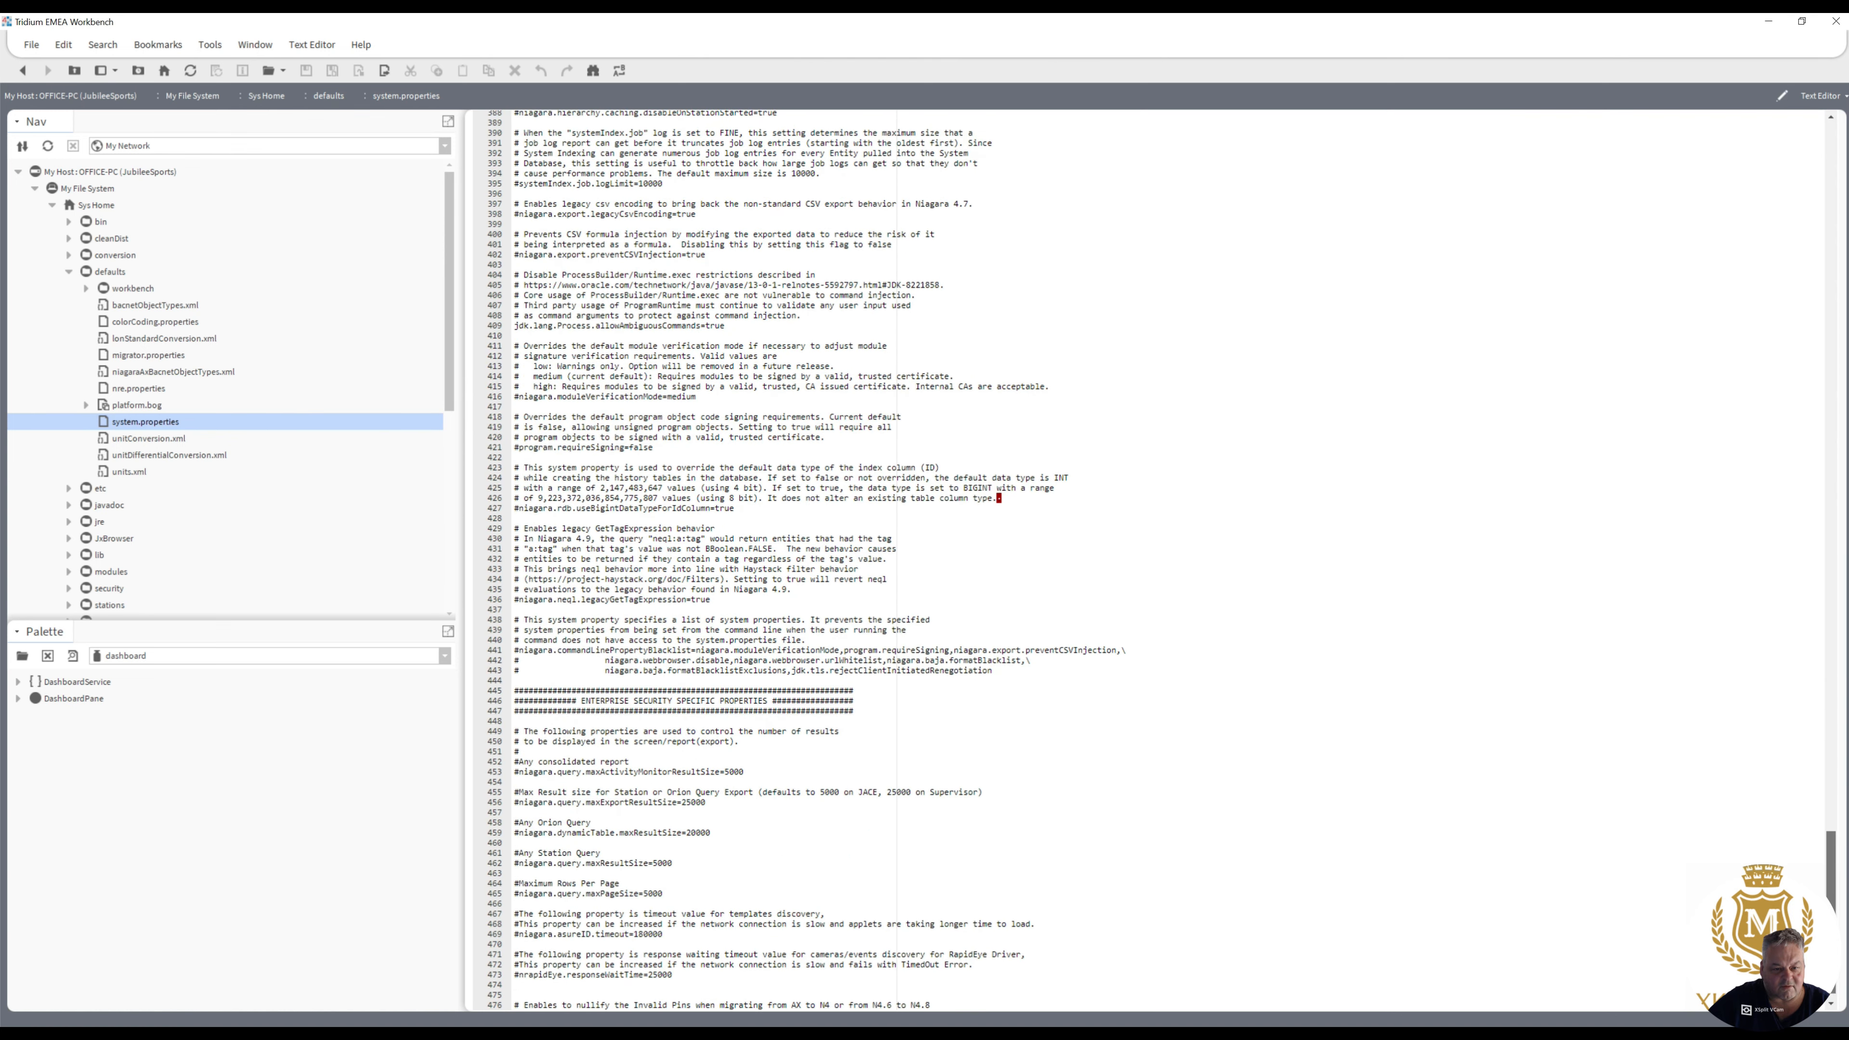
{"action": "left_click_drag", "start_coordinate": [699, 397], "coordinate": [514, 394]}
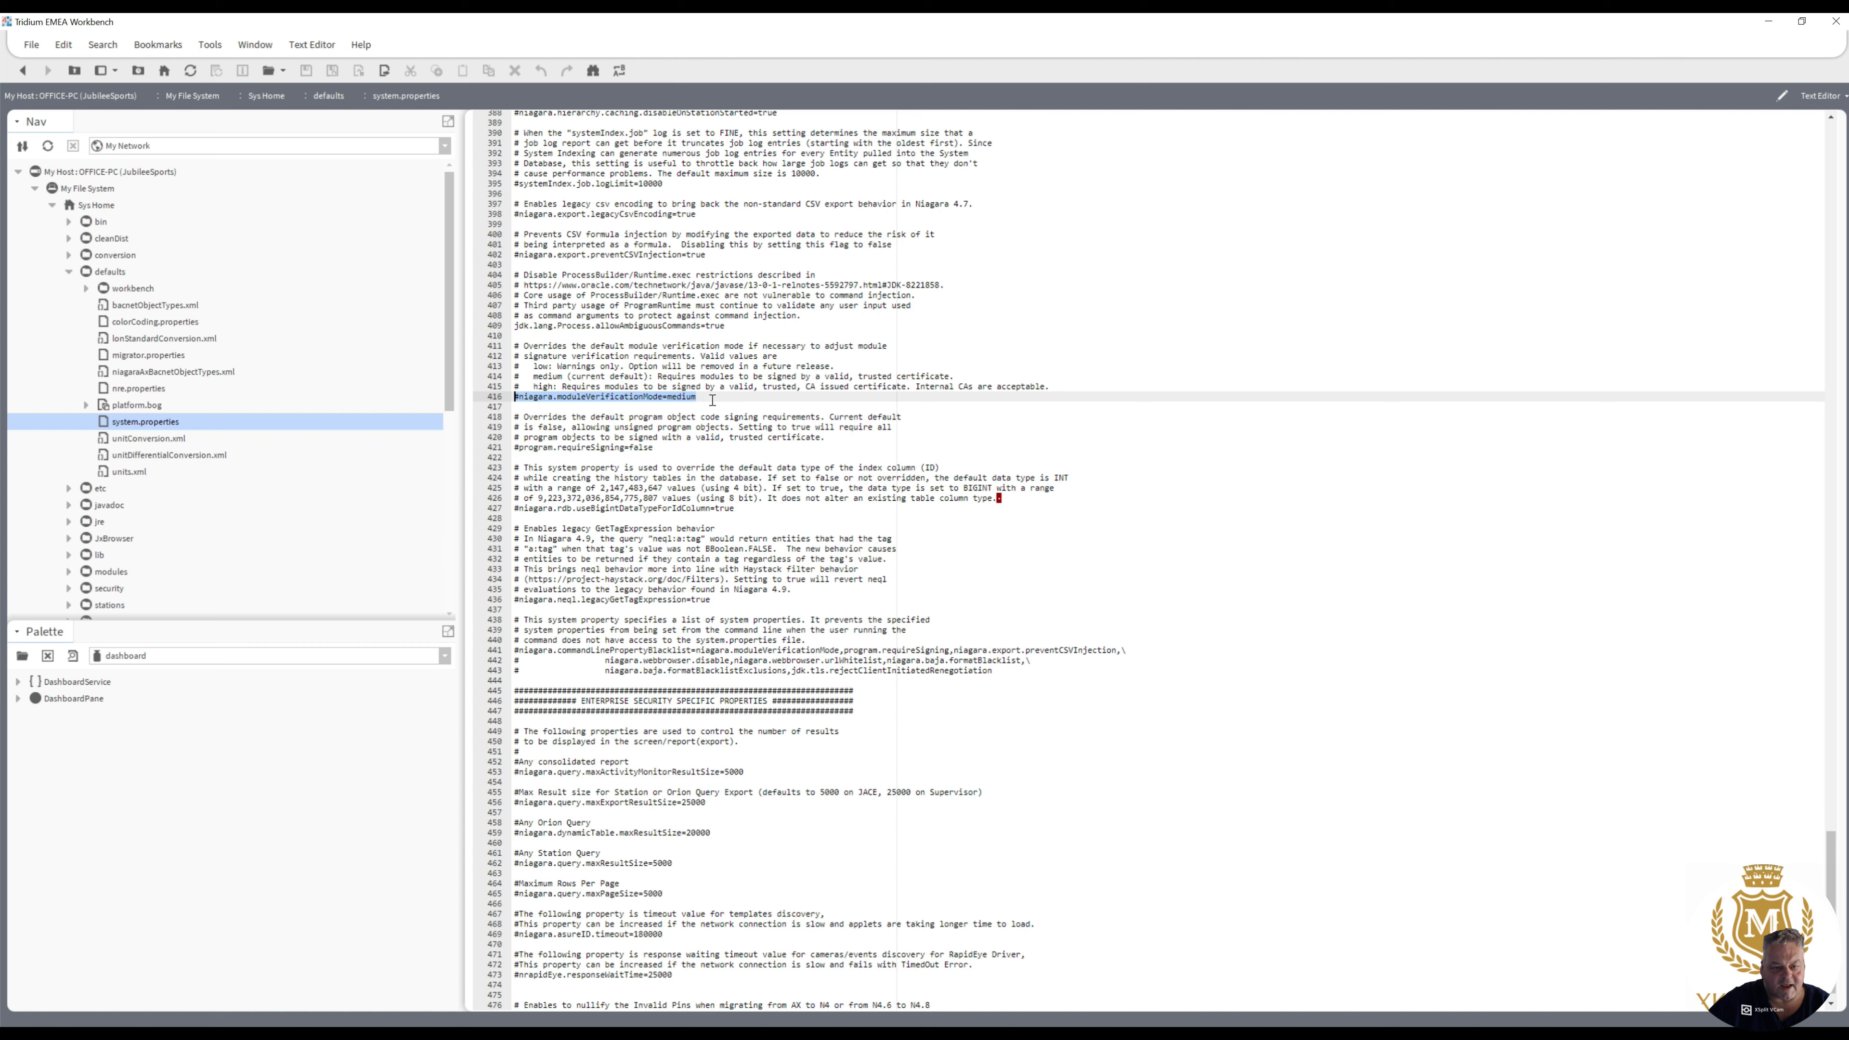
{"action": "left_click", "coordinate": [520, 405]}
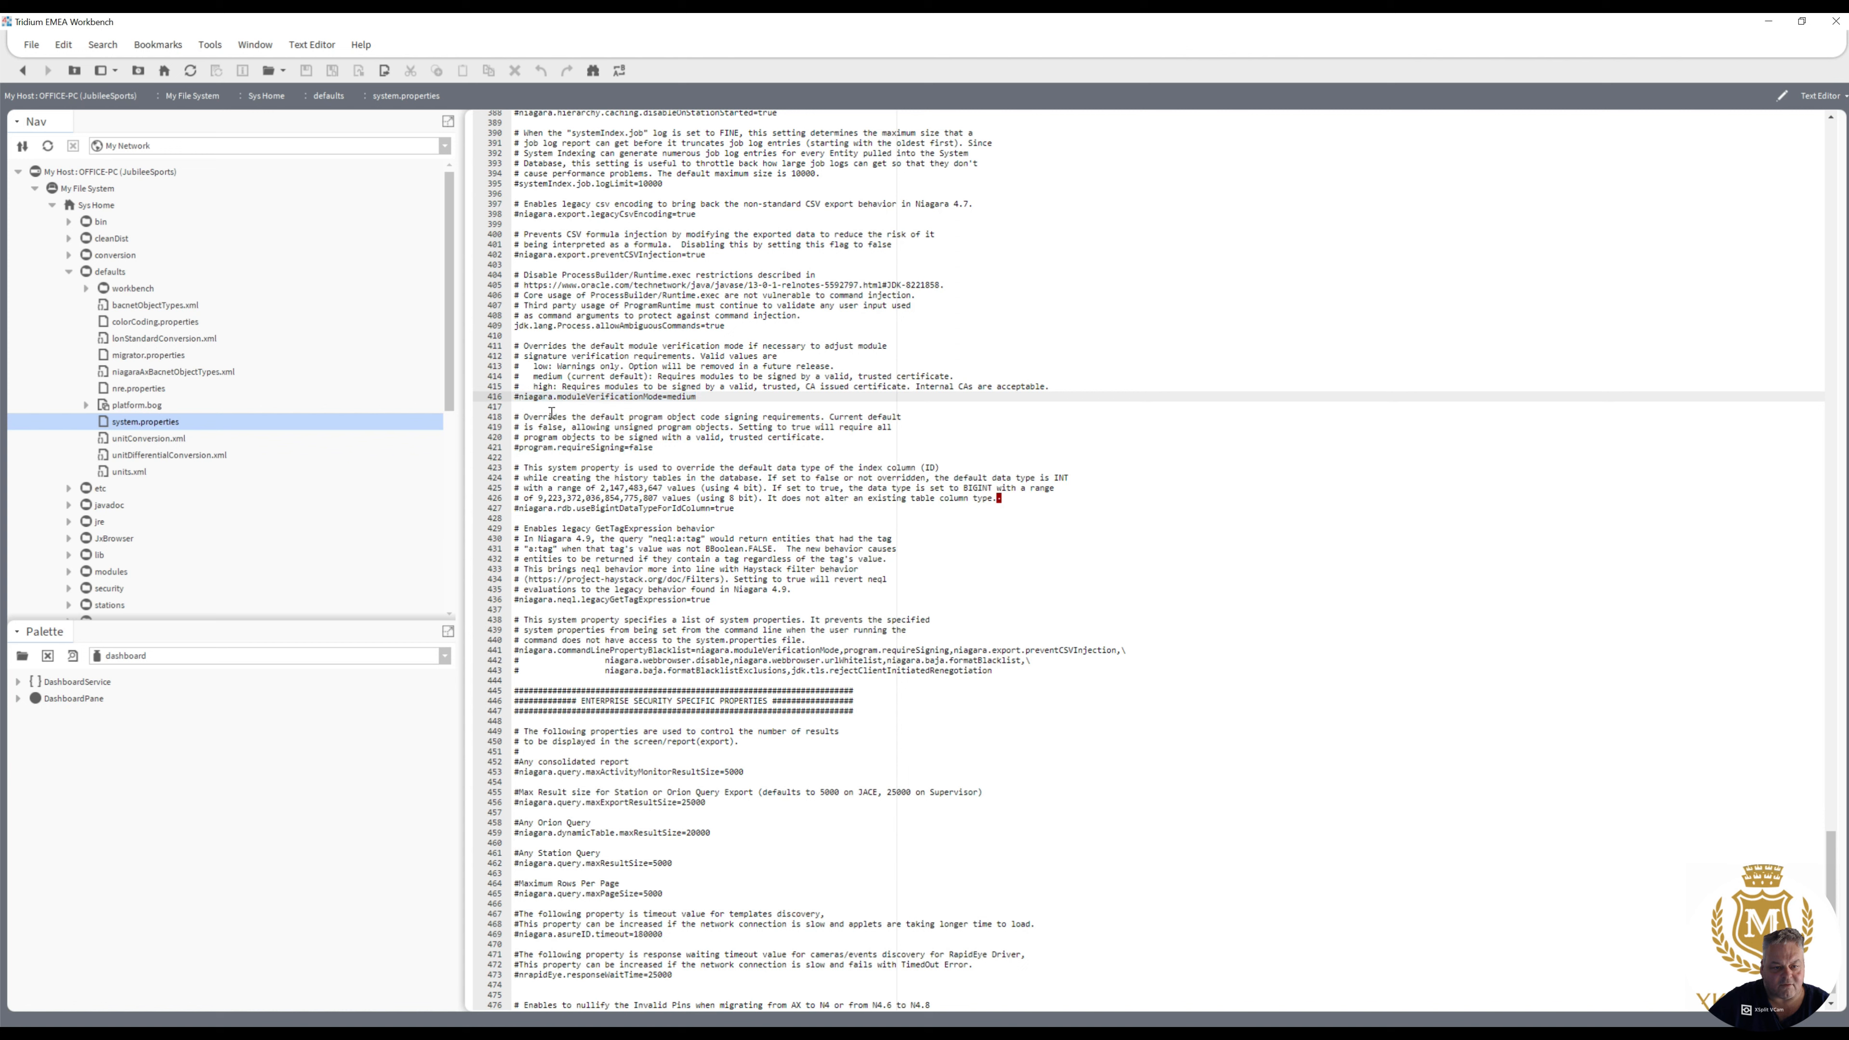
{"action": "key", "text": "BackSpace"}
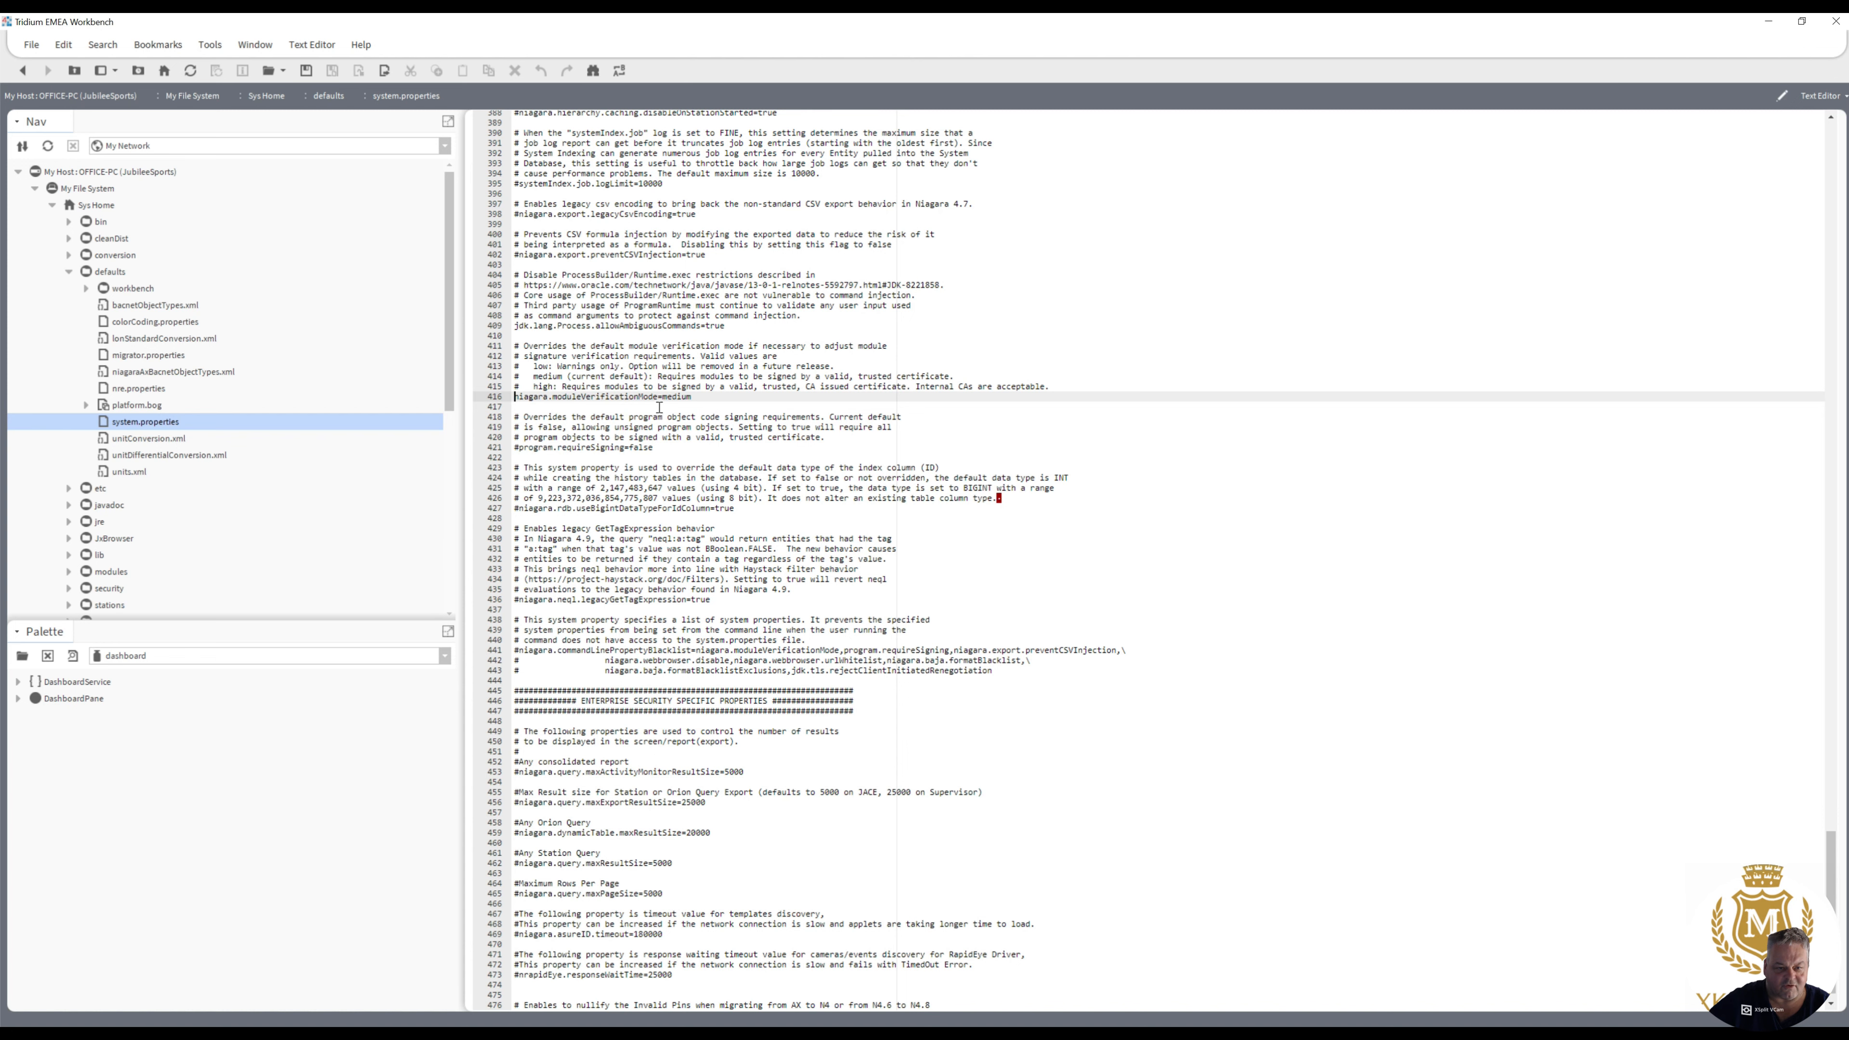
{"action": "left_click_drag", "start_coordinate": [663, 399], "coordinate": [673, 407]}
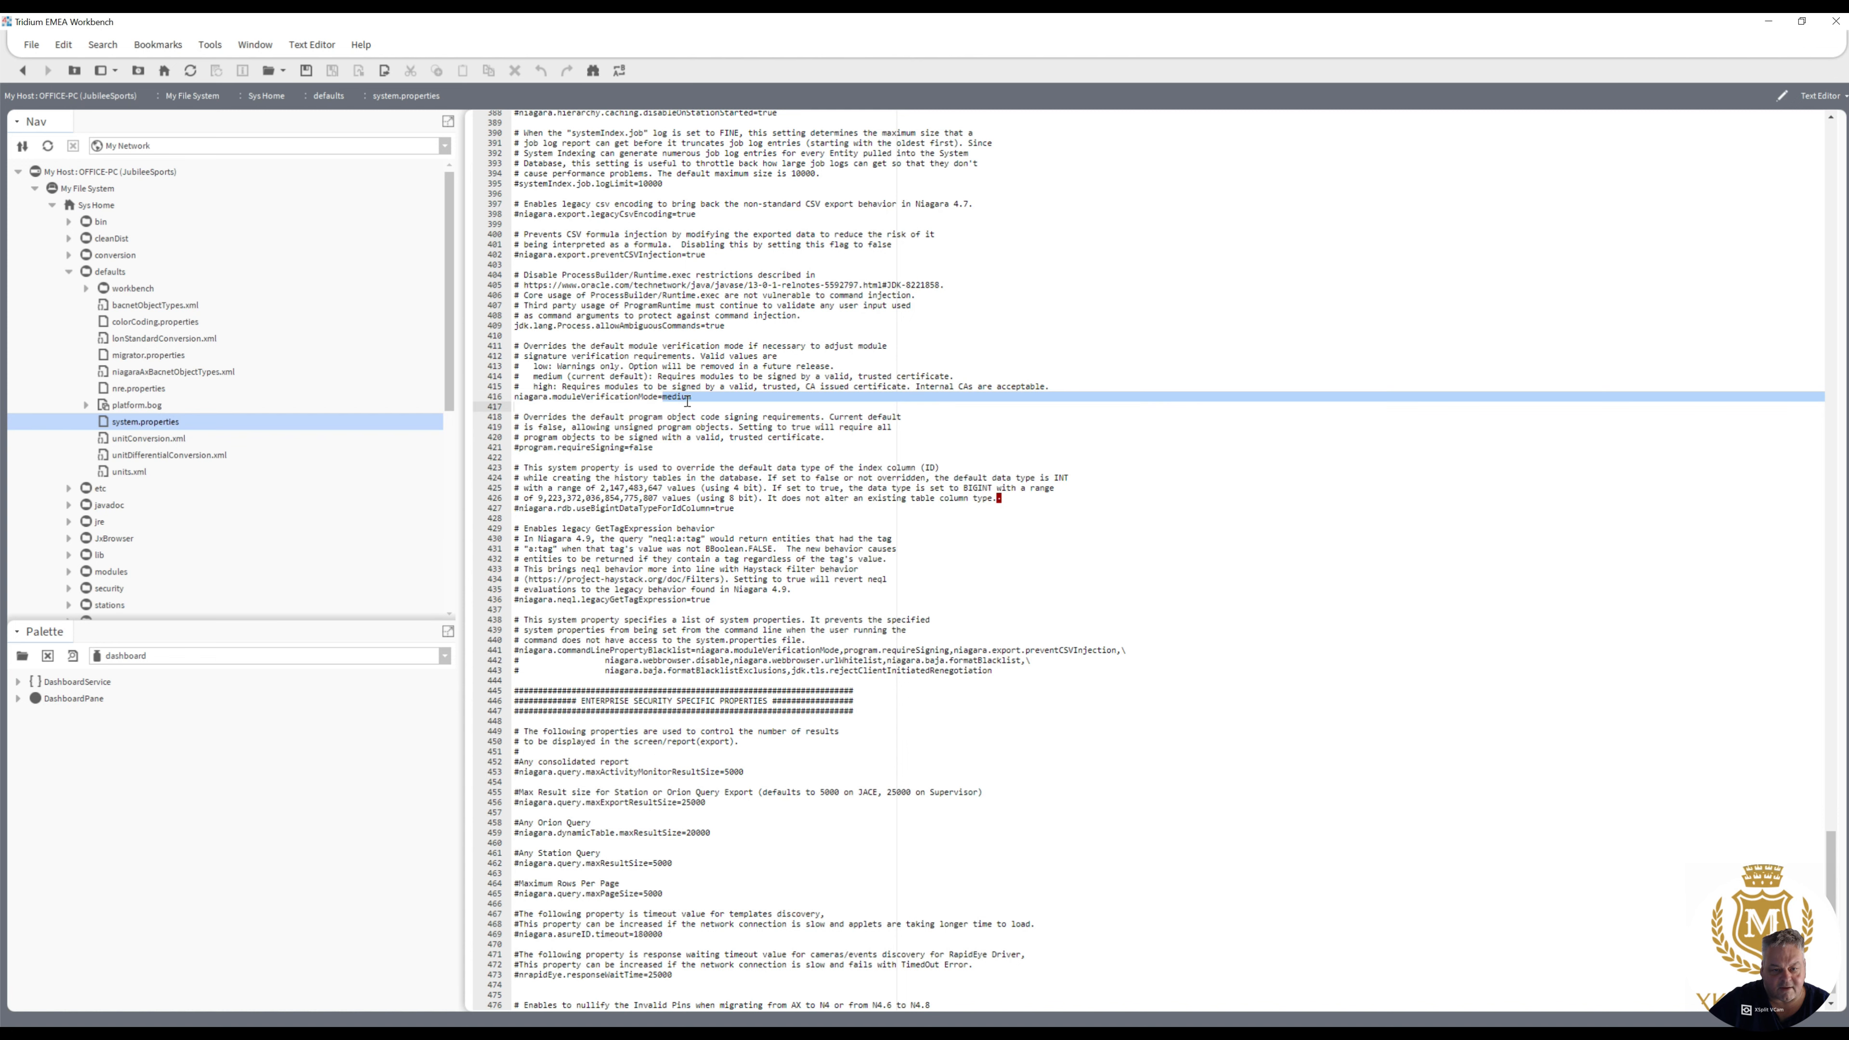
{"action": "type", "text": "low"}
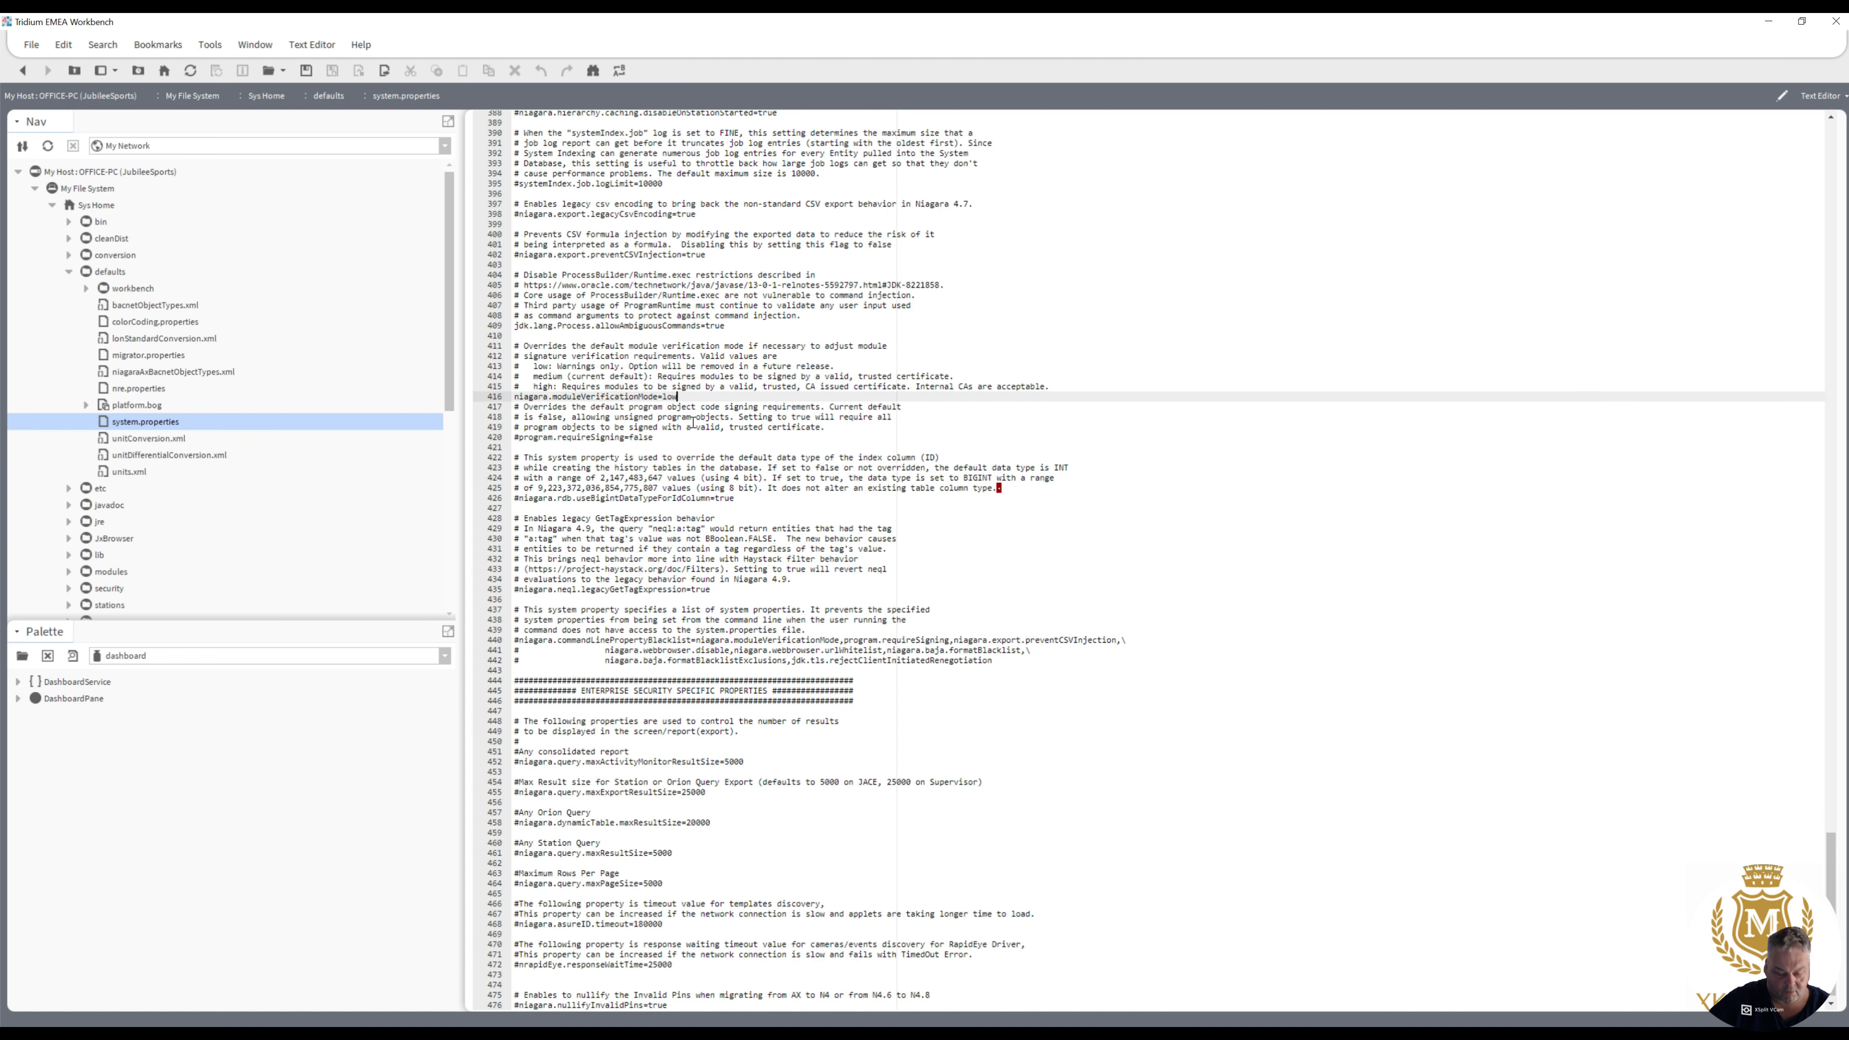
{"action": "key", "text": "Return"}
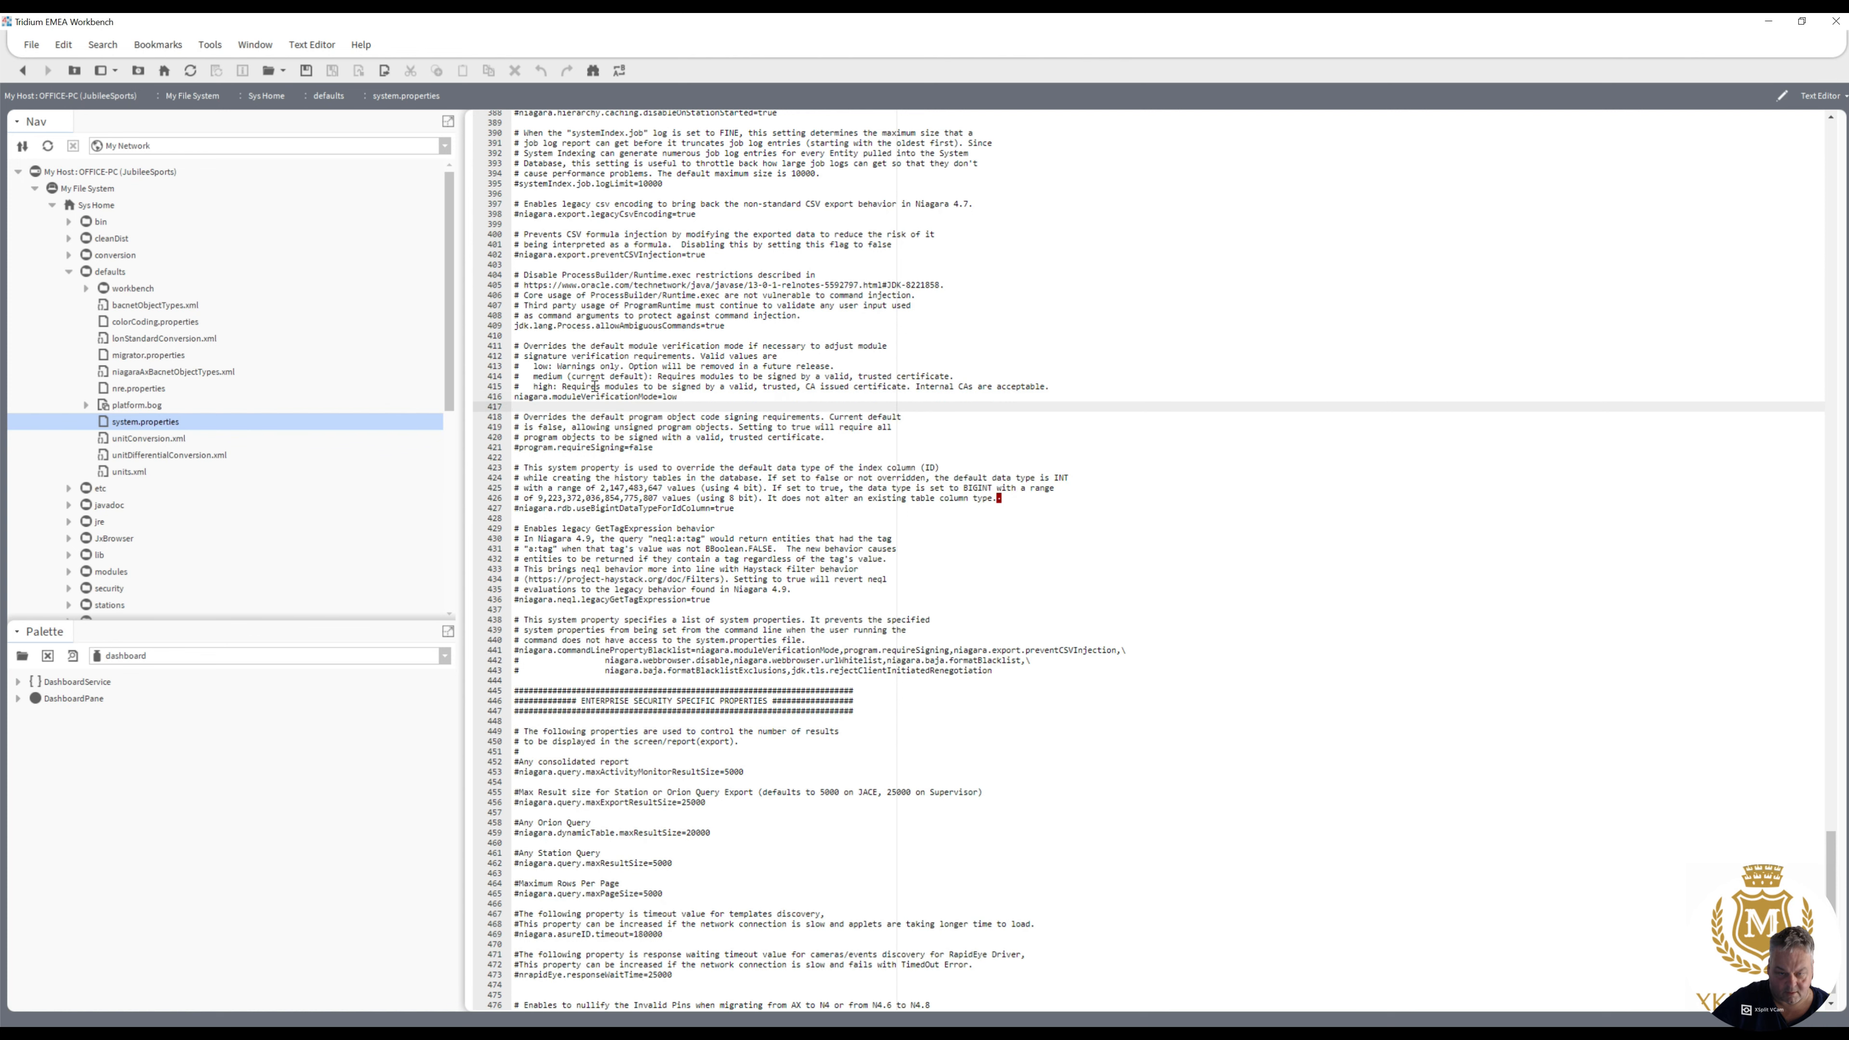
{"action": "left_click_drag", "start_coordinate": [537, 368], "coordinate": [821, 368]}
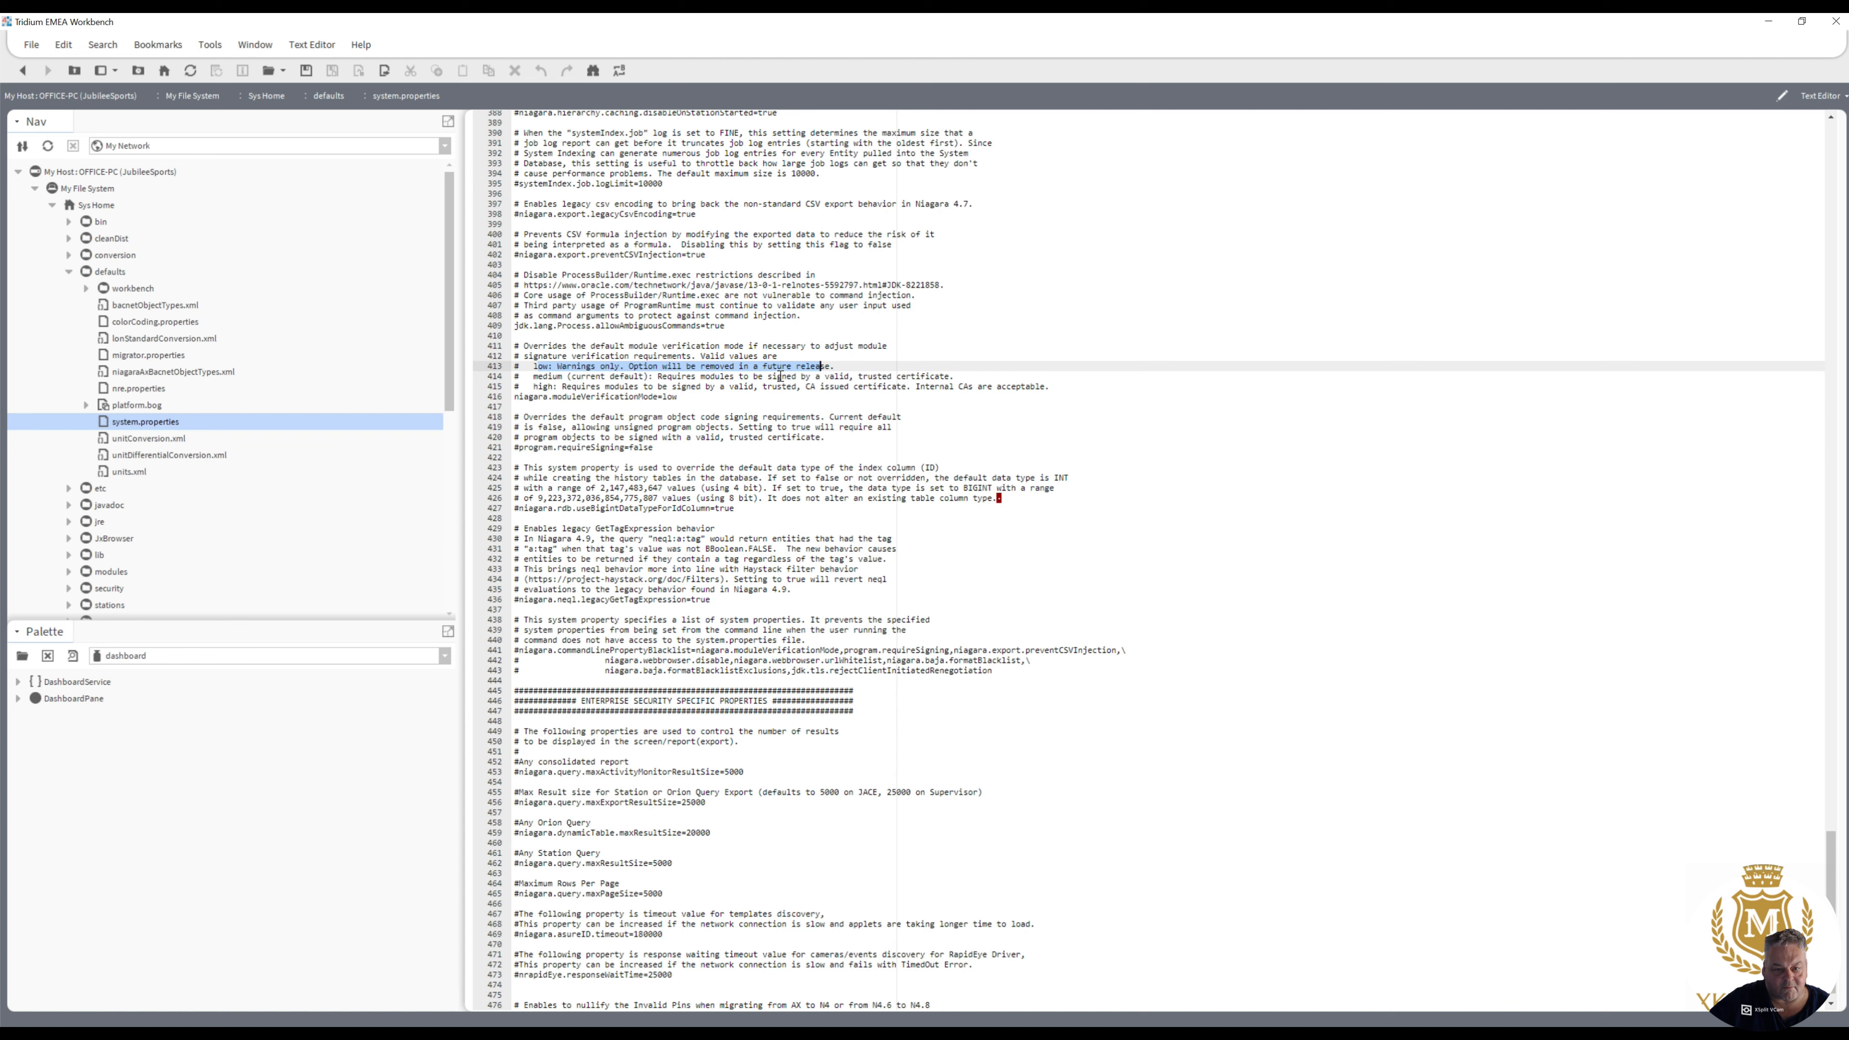
{"action": "left_click_drag", "start_coordinate": [533, 376], "coordinate": [692, 386]}
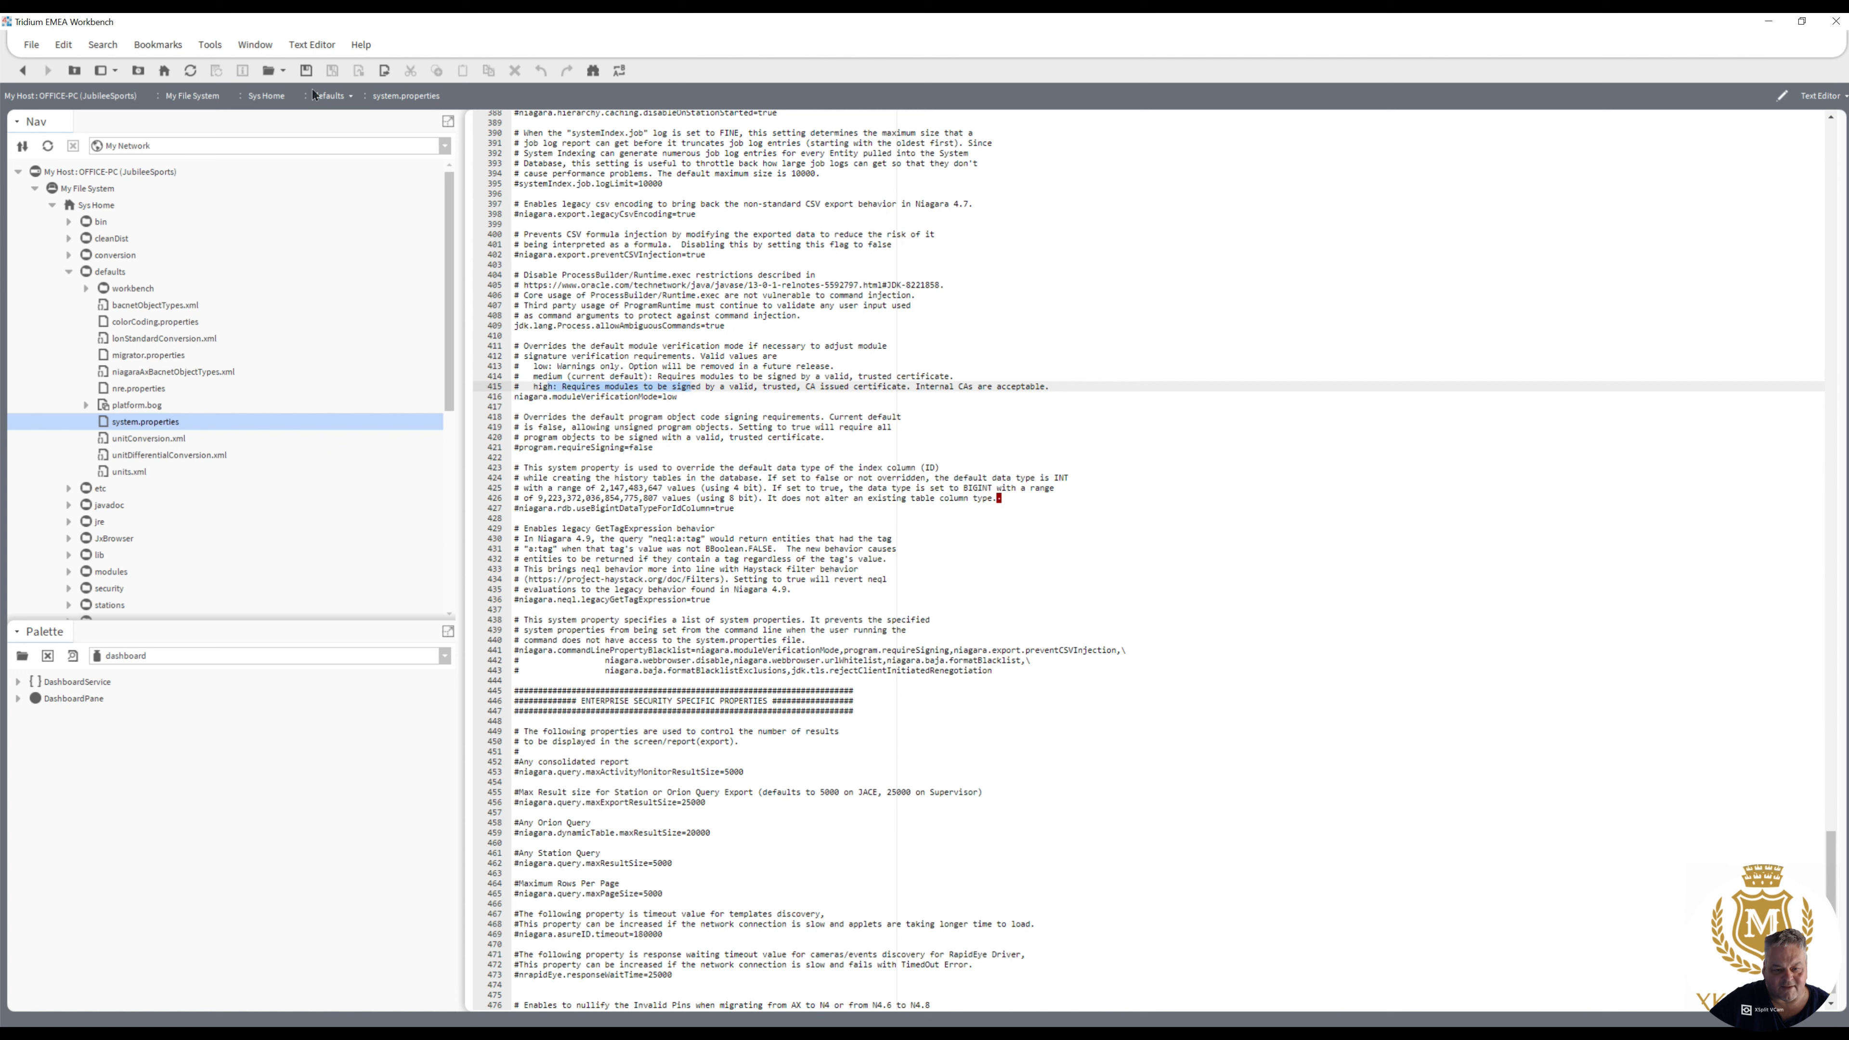
{"action": "left_click", "coordinate": [306, 73]}
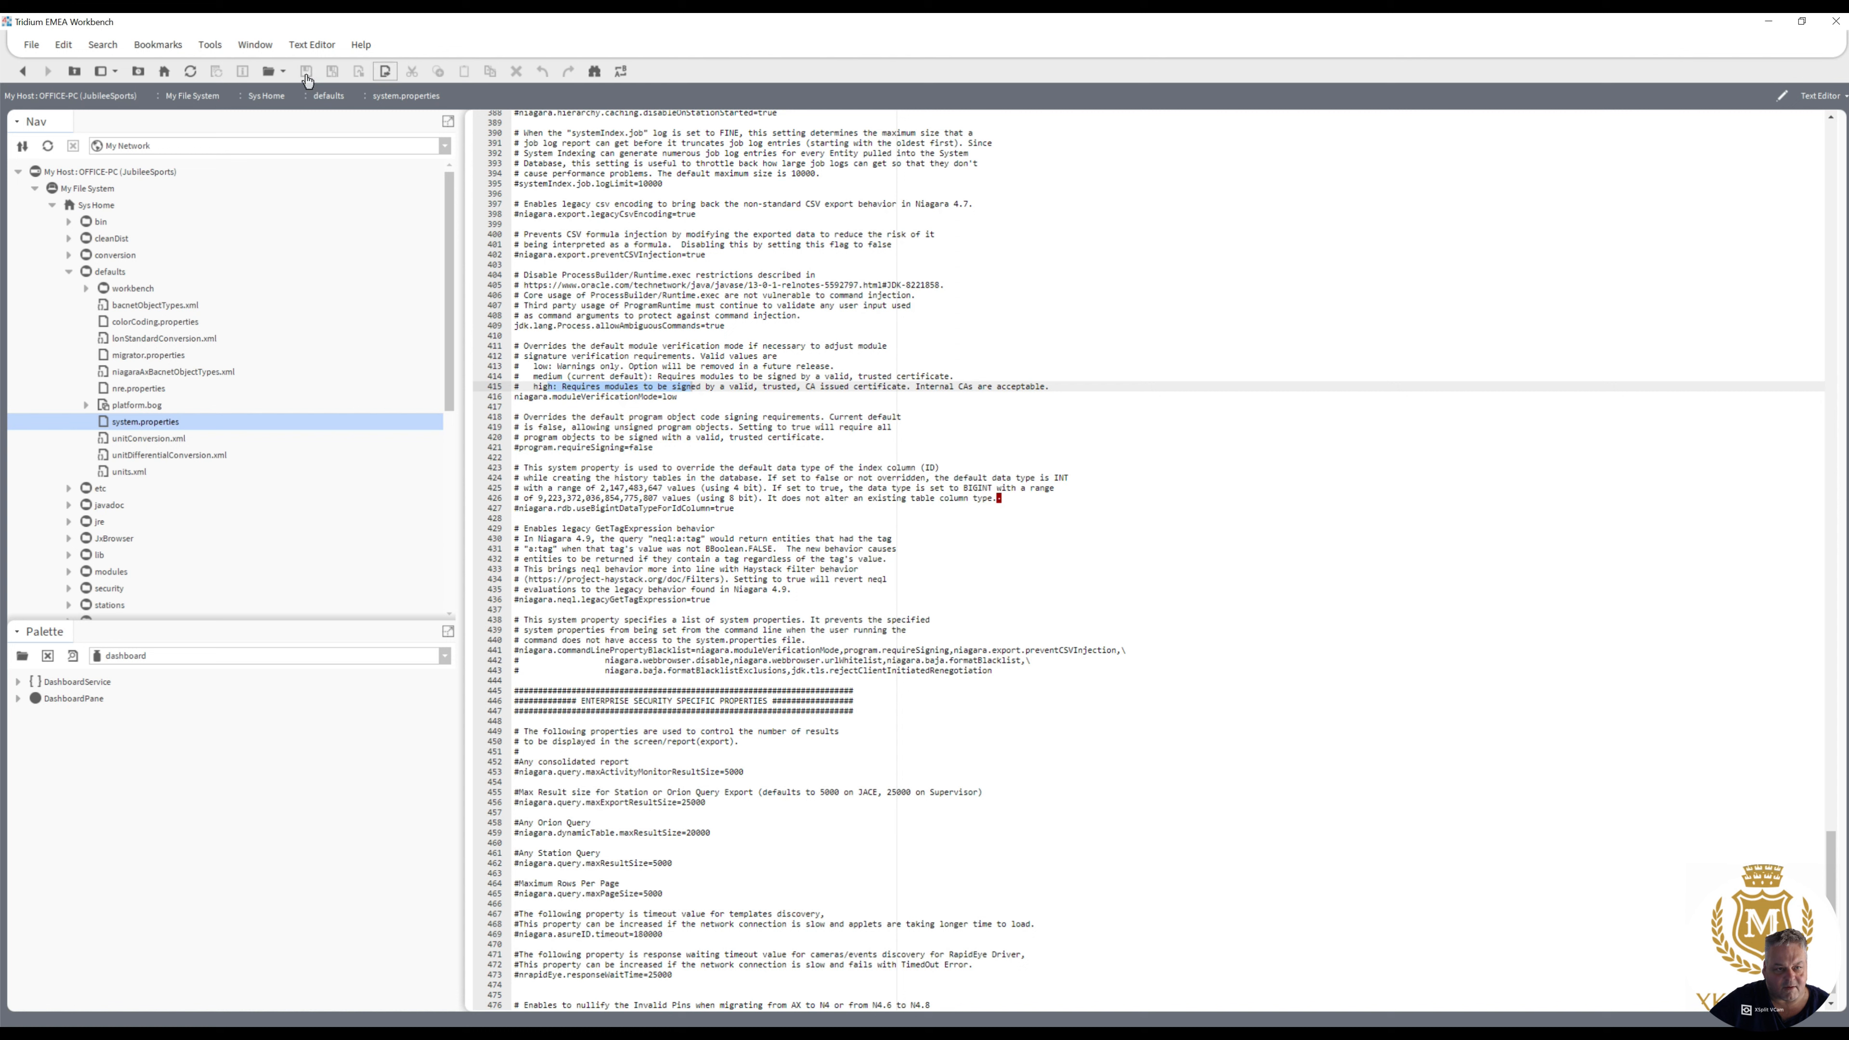
- Exit Workbench and launch it again
{"action": "left_click", "coordinate": [31, 45]}
{"action": "left_click", "coordinate": [52, 408]}
{"action": "left_click", "coordinate": [31, 47]}
{"action": "left_click", "coordinate": [45, 425]}
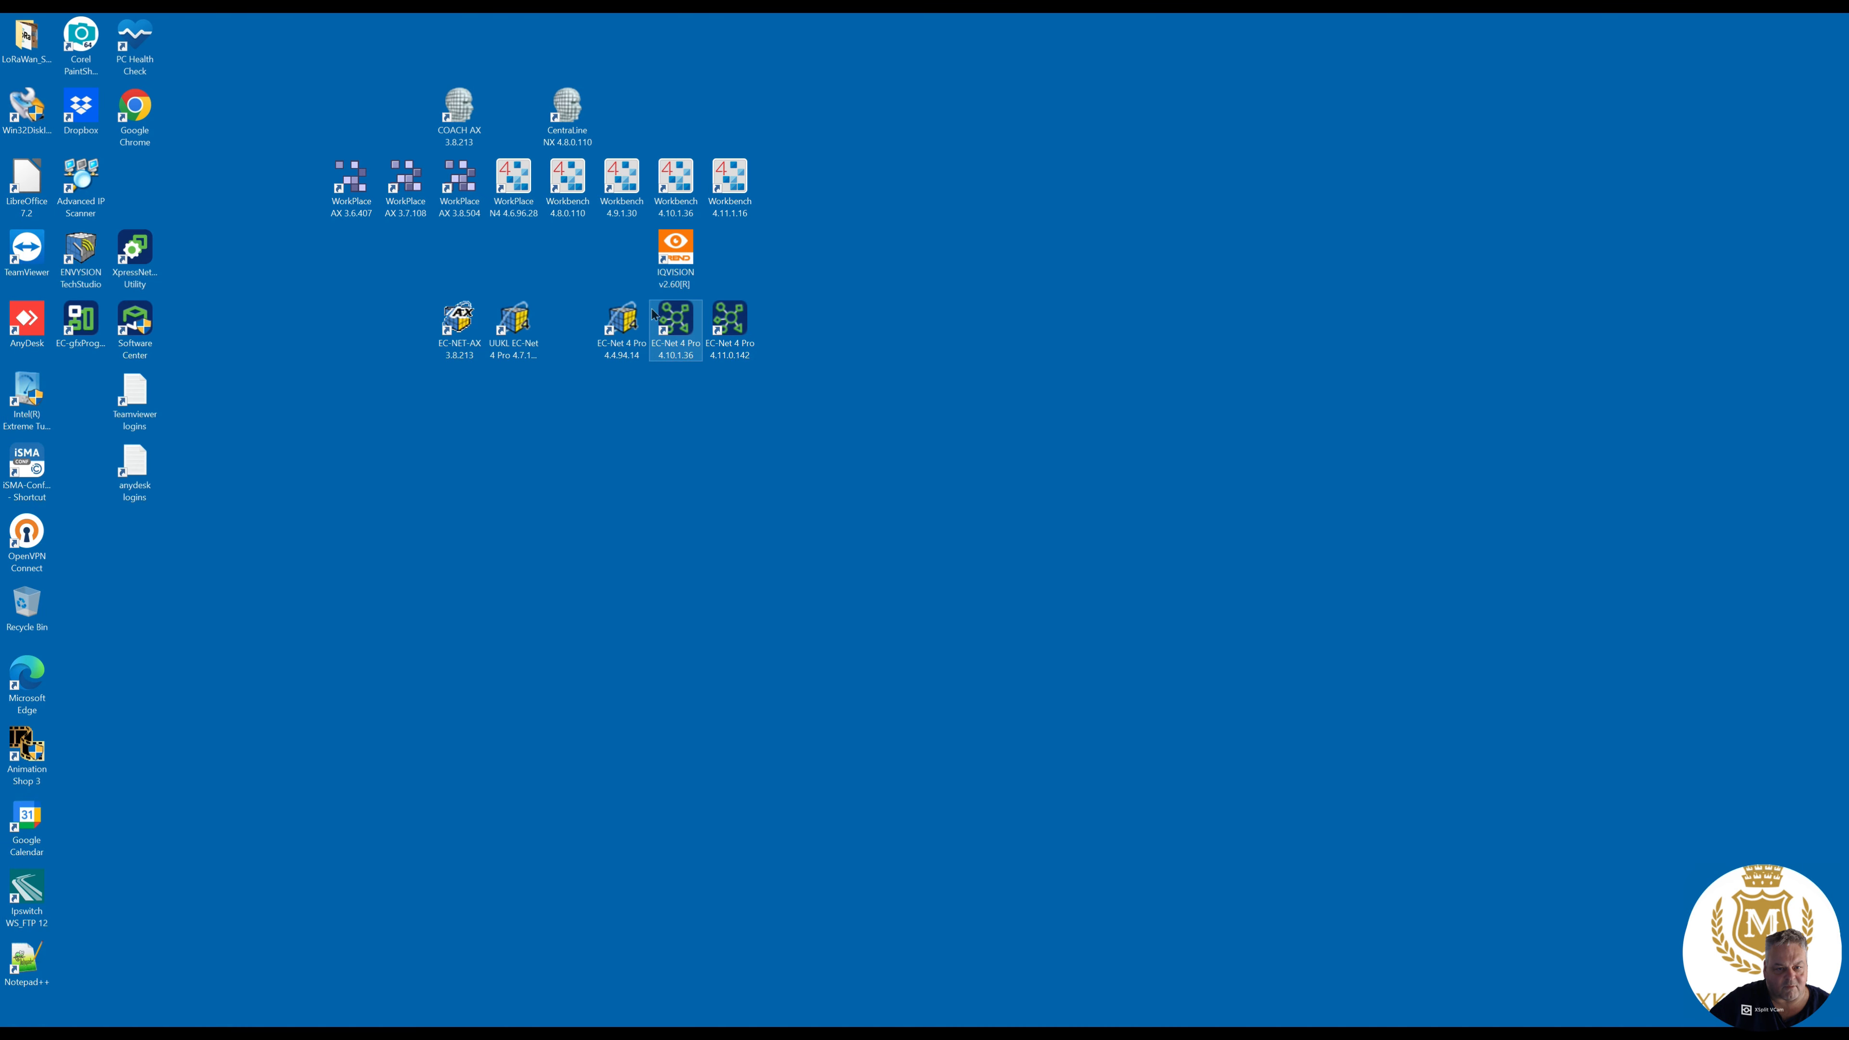
{"action": "double_click", "coordinate": [675, 193]}
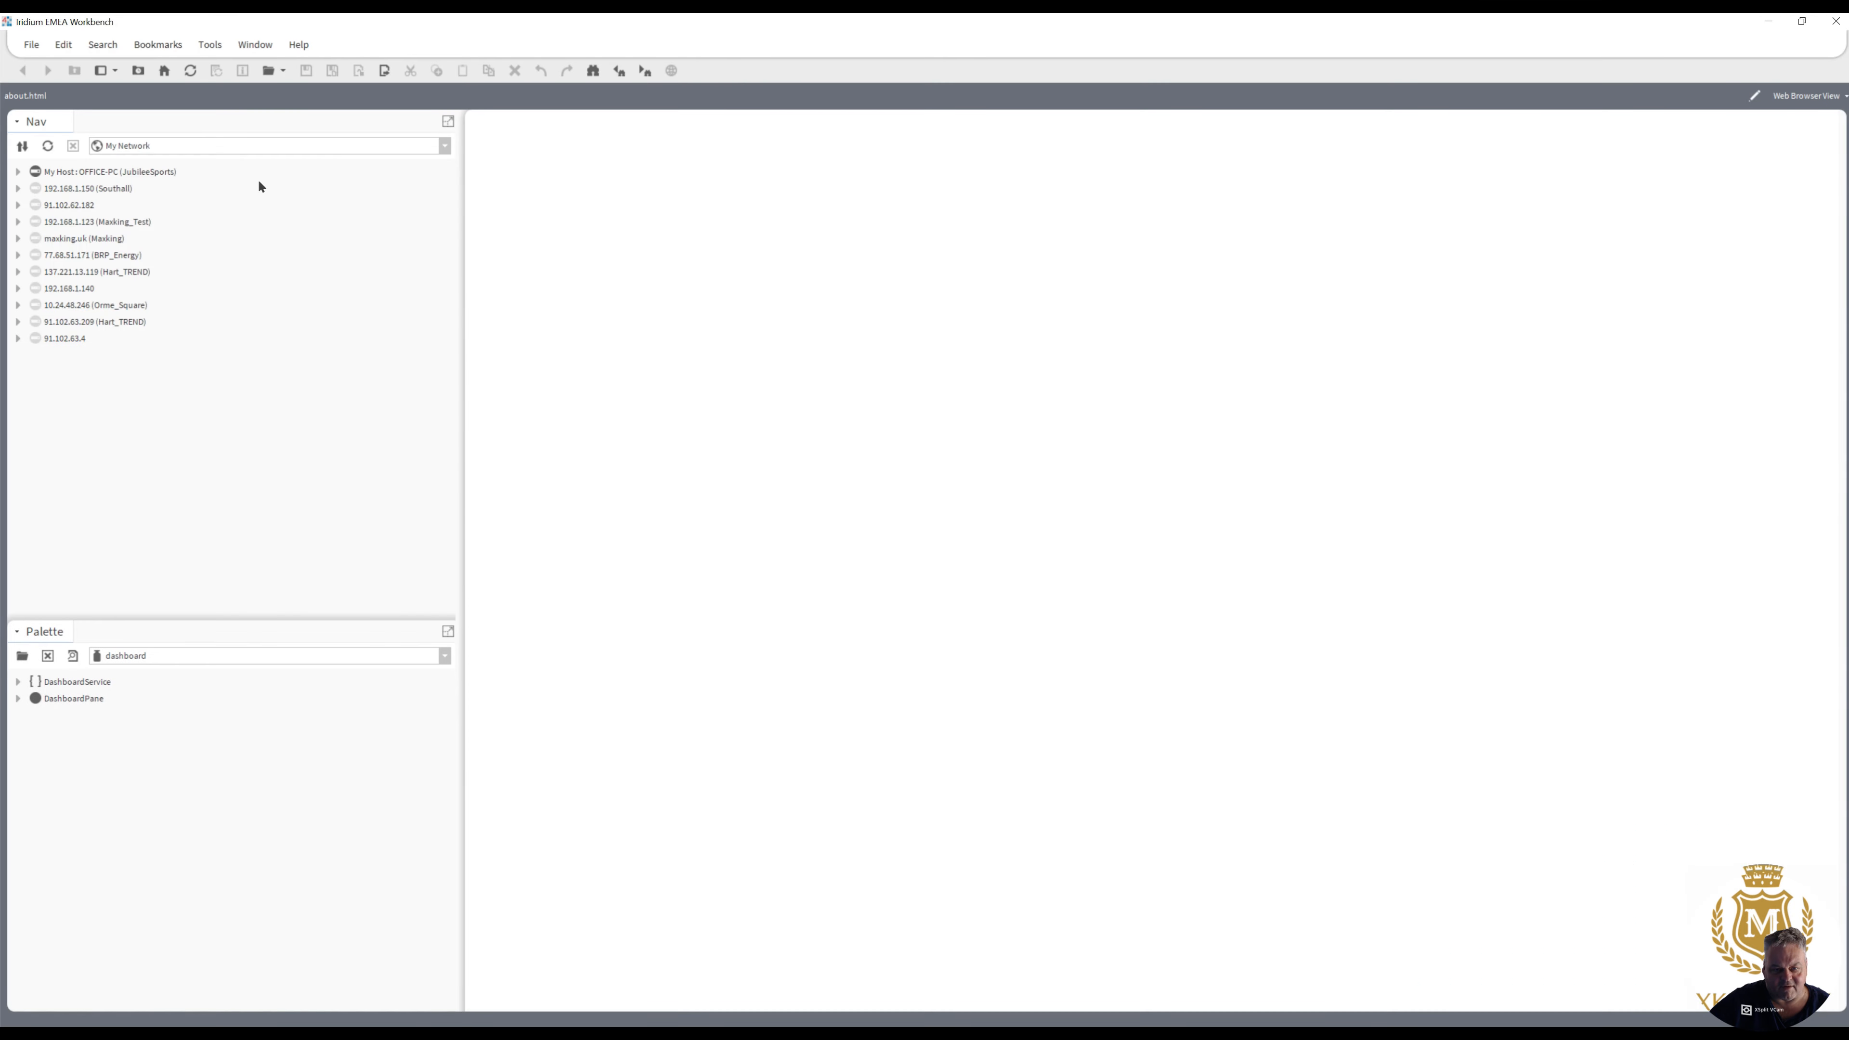
- Connect to the platform of the Masking_Test host
{"action": "left_click", "coordinate": [18, 222]}
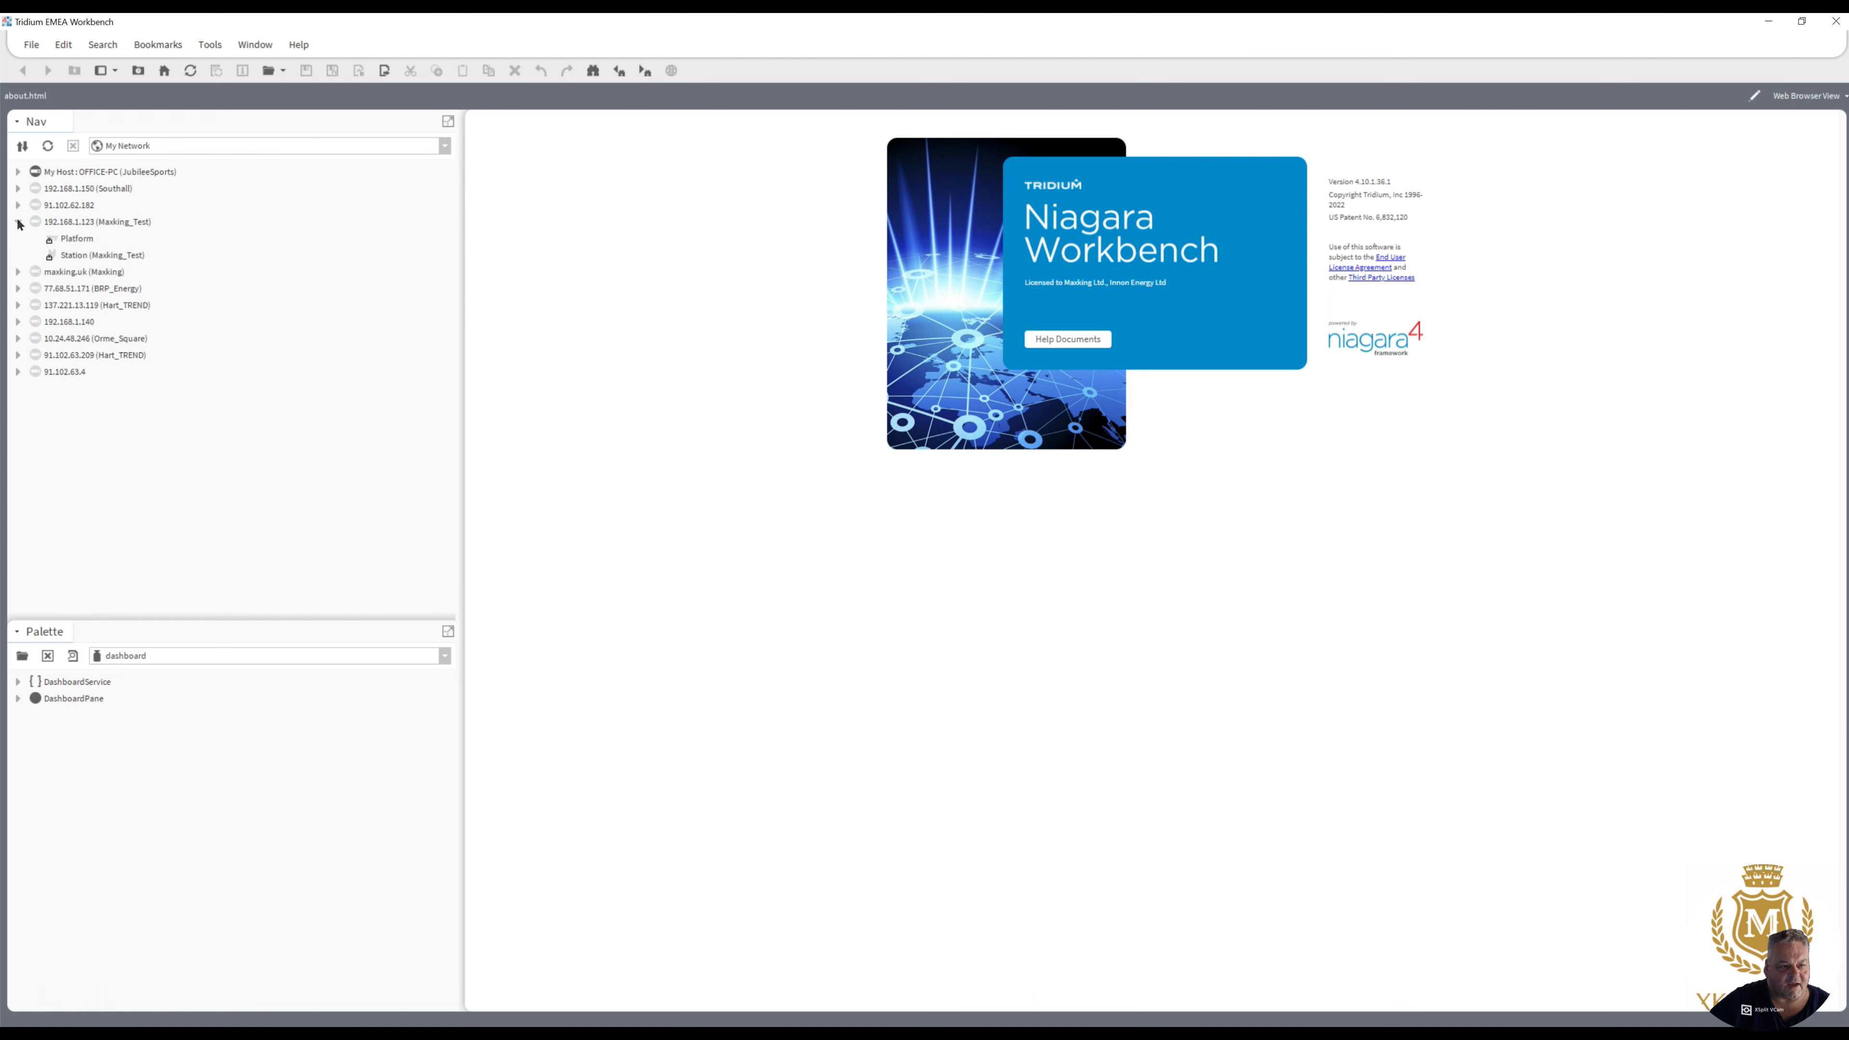
{"action": "double_click", "coordinate": [77, 239]}
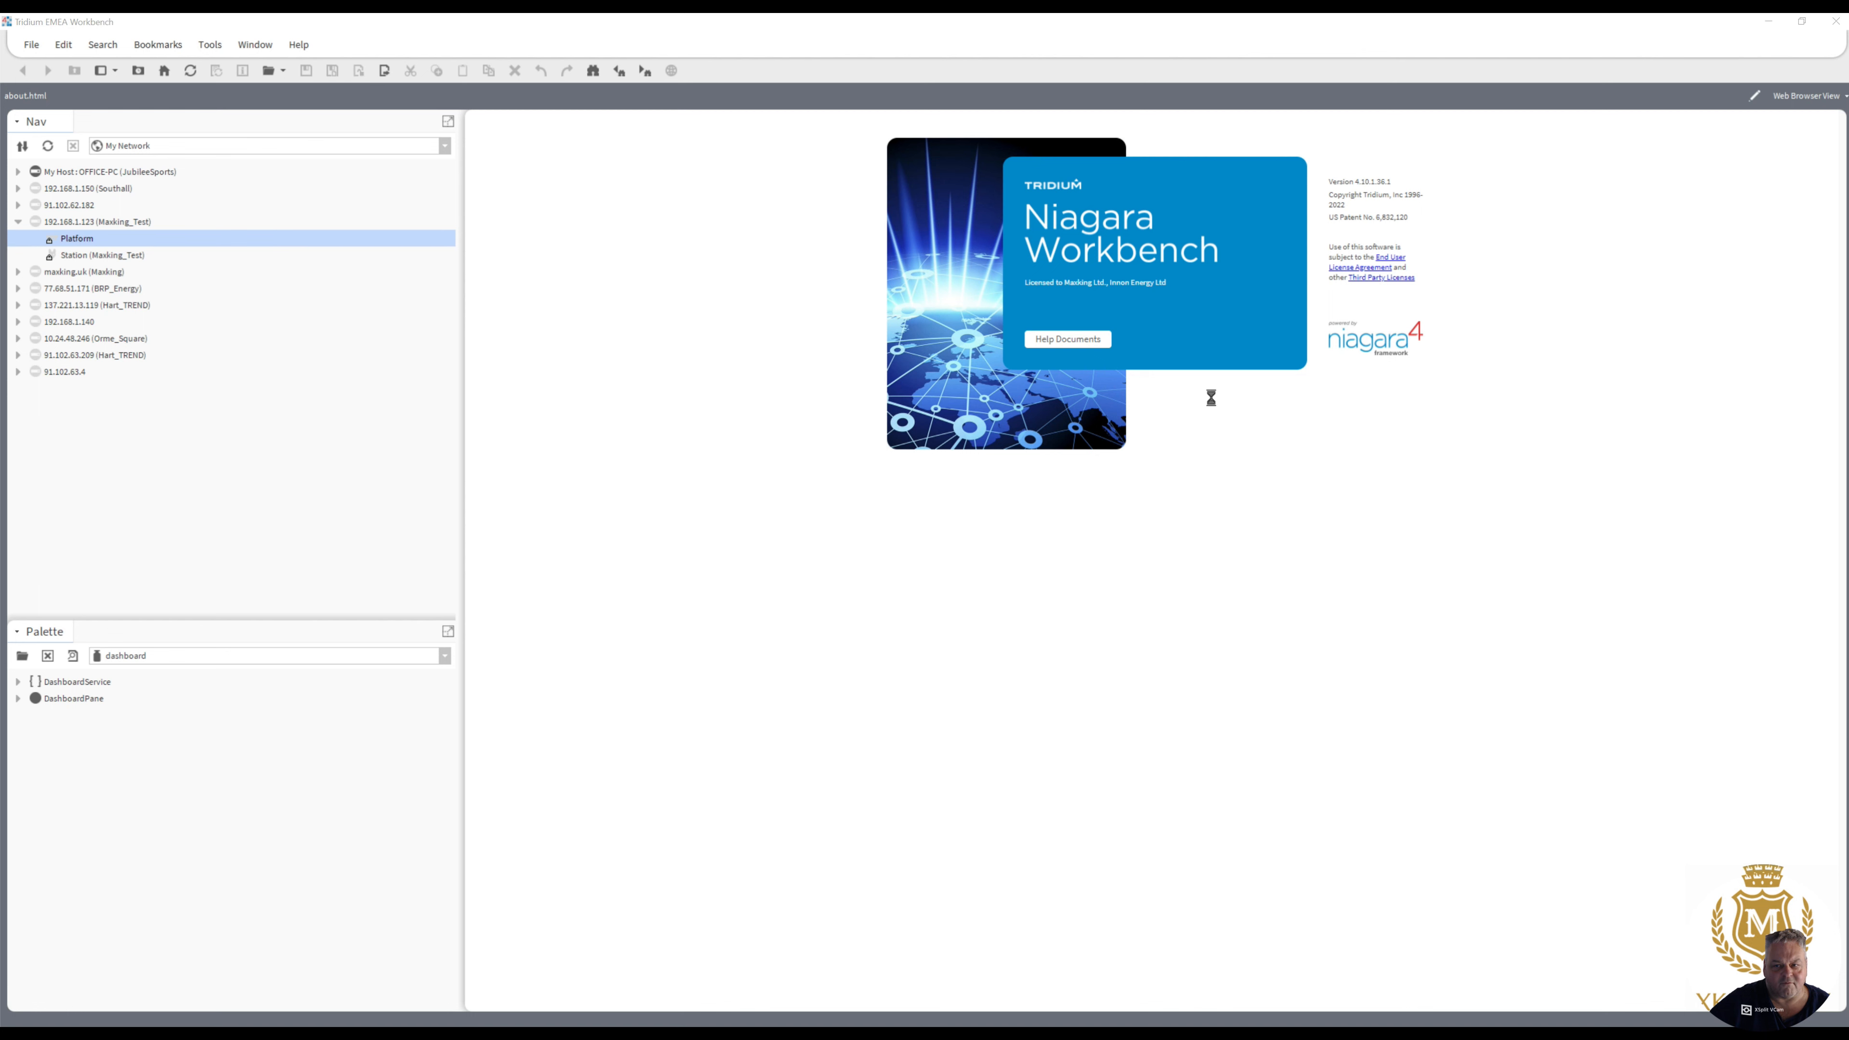
{"action": "left_click", "coordinate": [913, 597]}
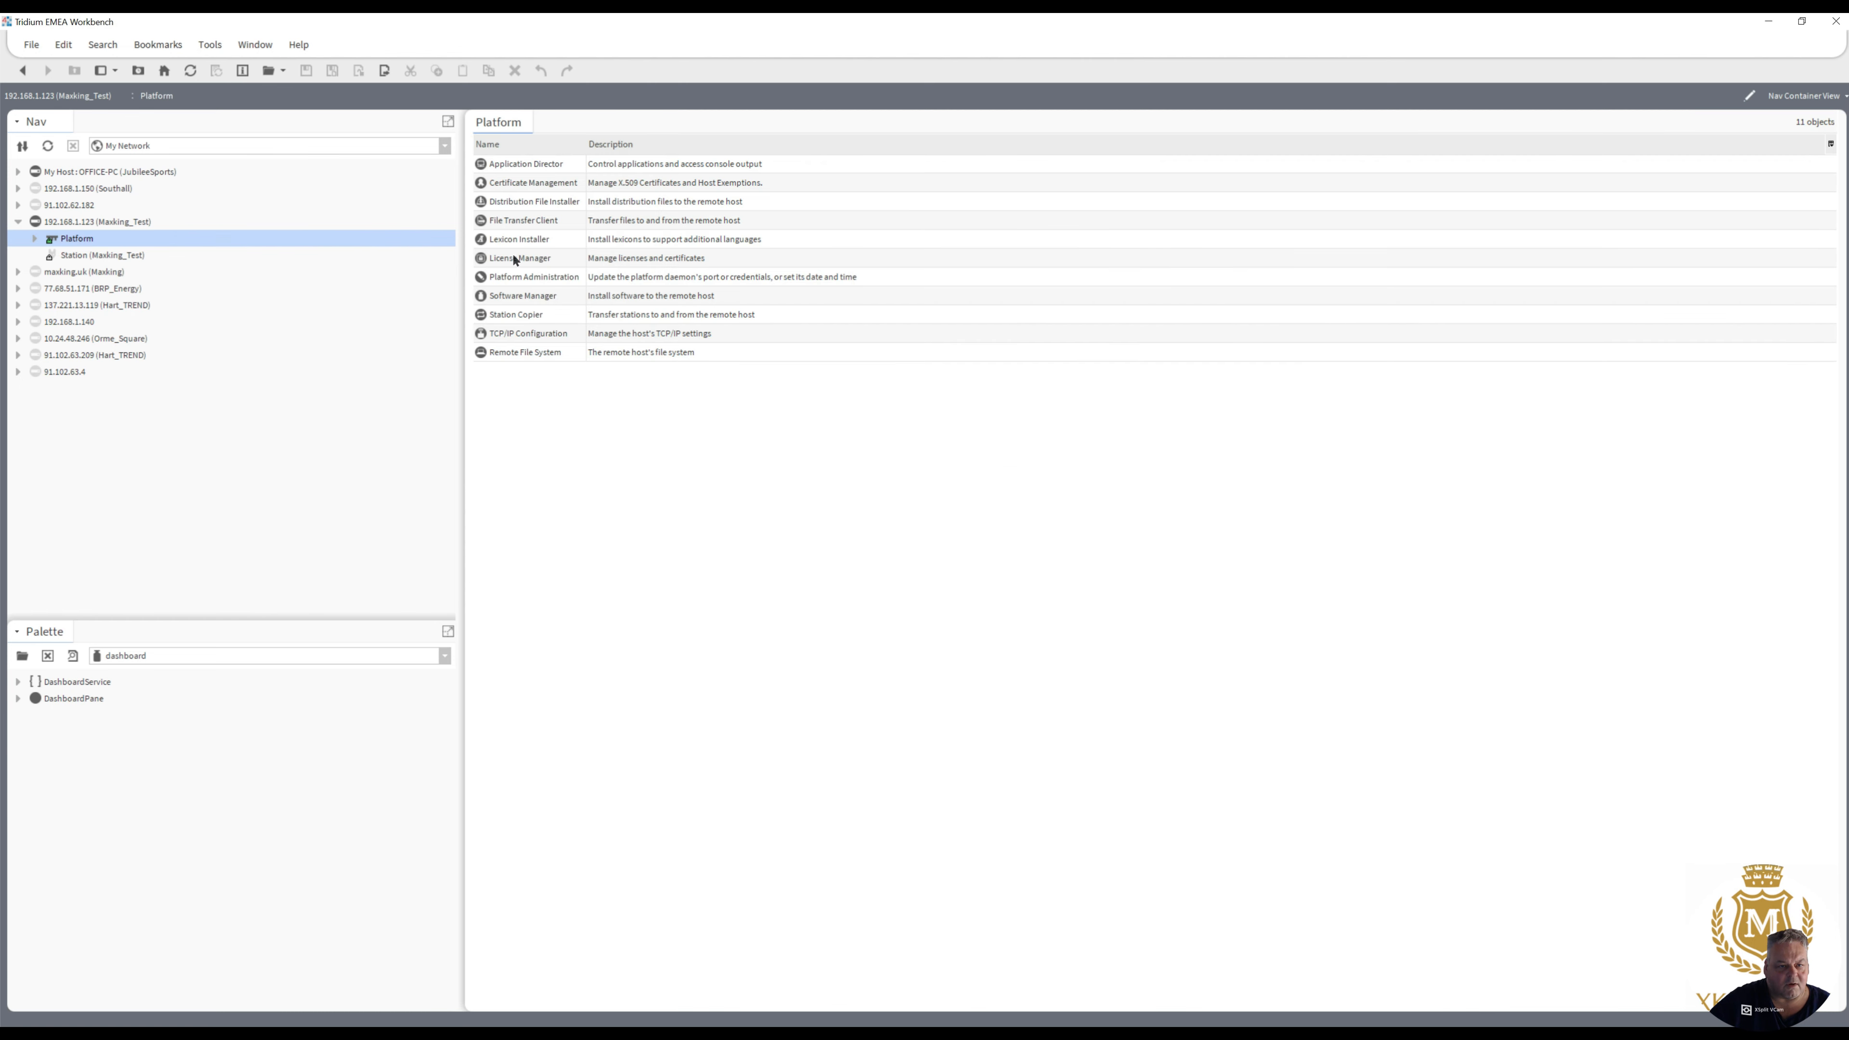
- Open Module Info and check the signature status of bizsoftware-rt and the other modules in the list
{"action": "left_click", "coordinate": [208, 48]}
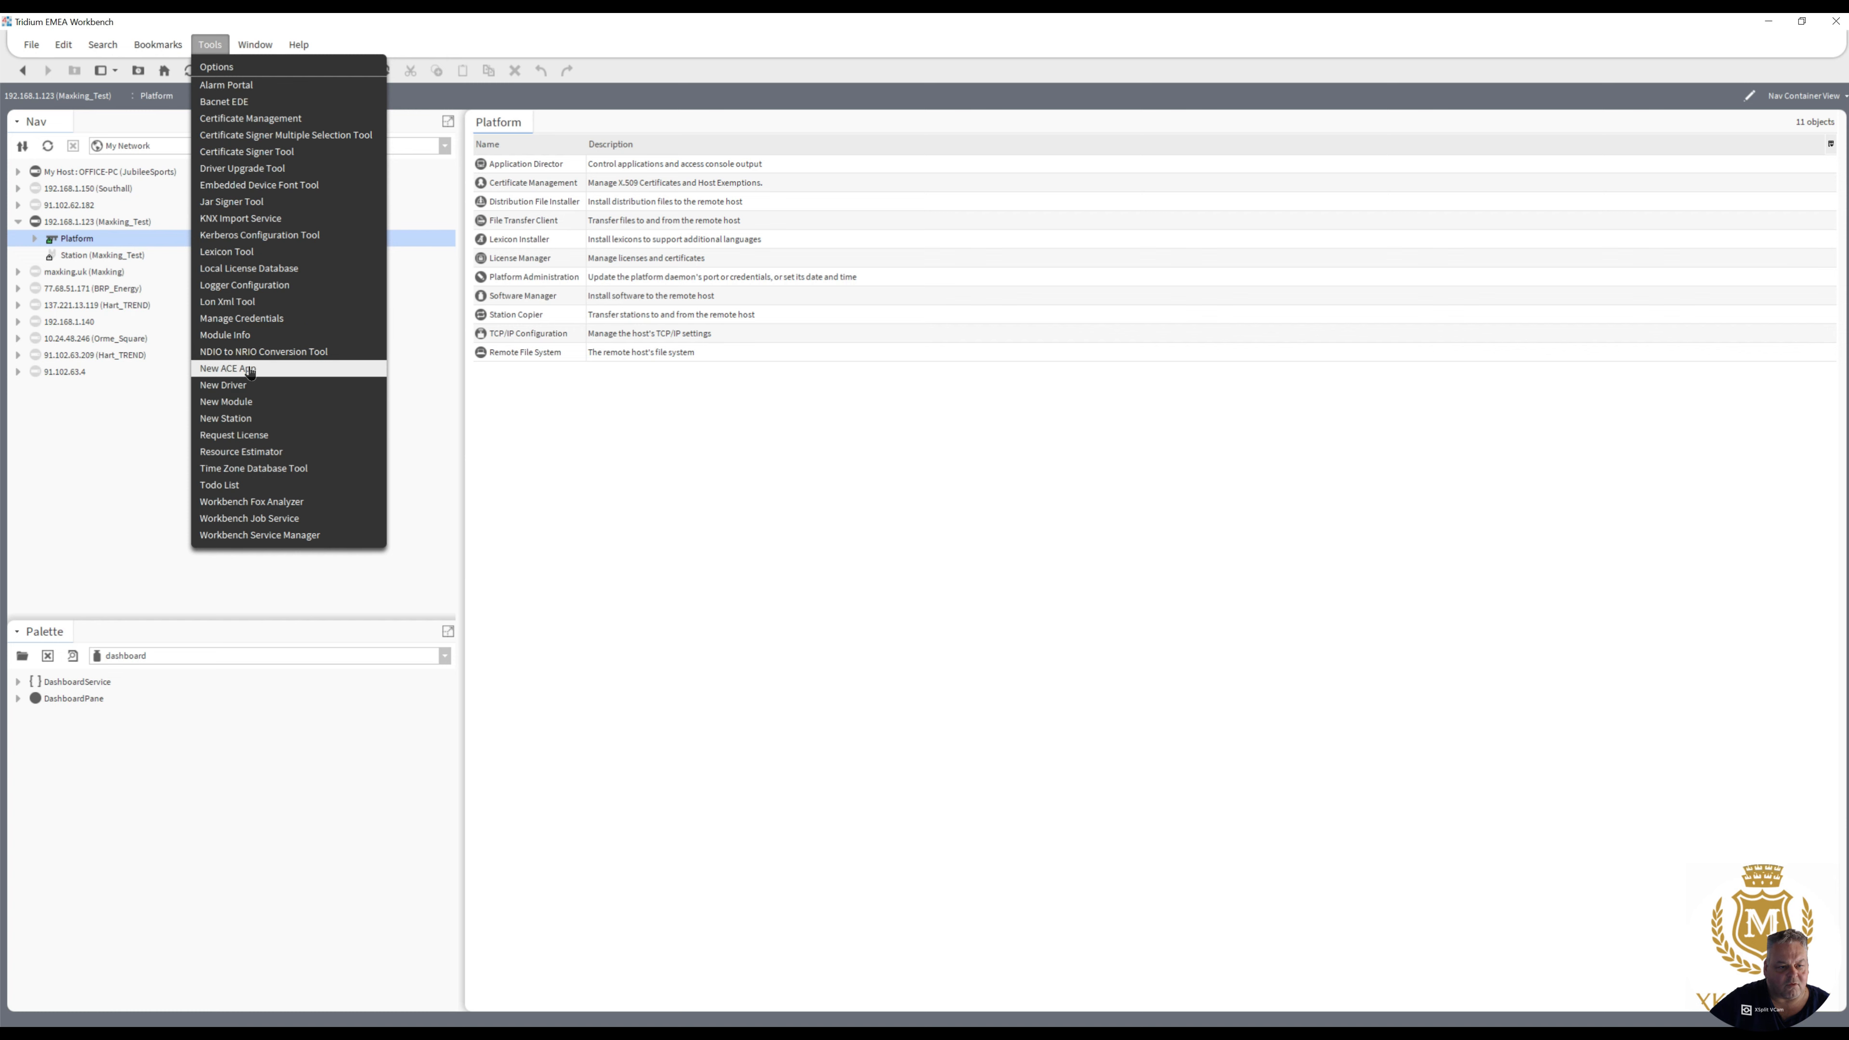
{"action": "left_click", "coordinate": [246, 335]}
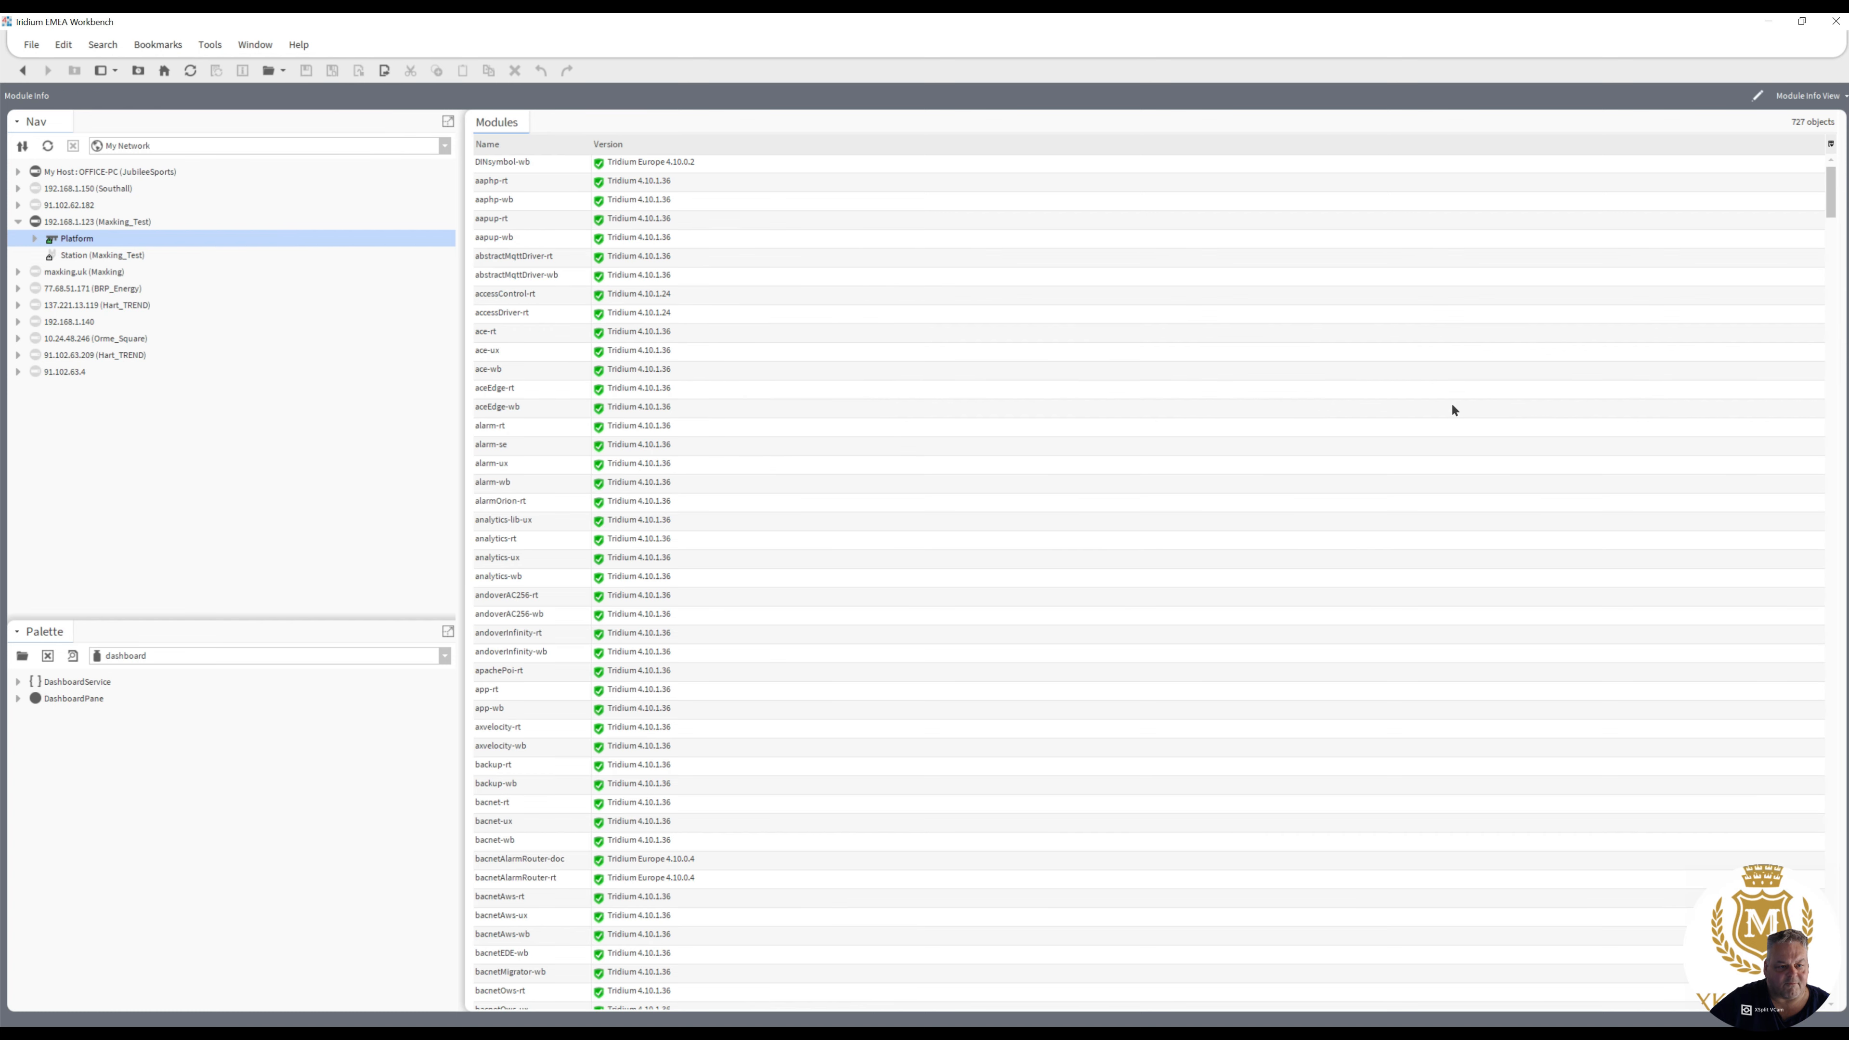
{"action": "left_click_drag", "start_coordinate": [1830, 207], "coordinate": [1829, 252]}
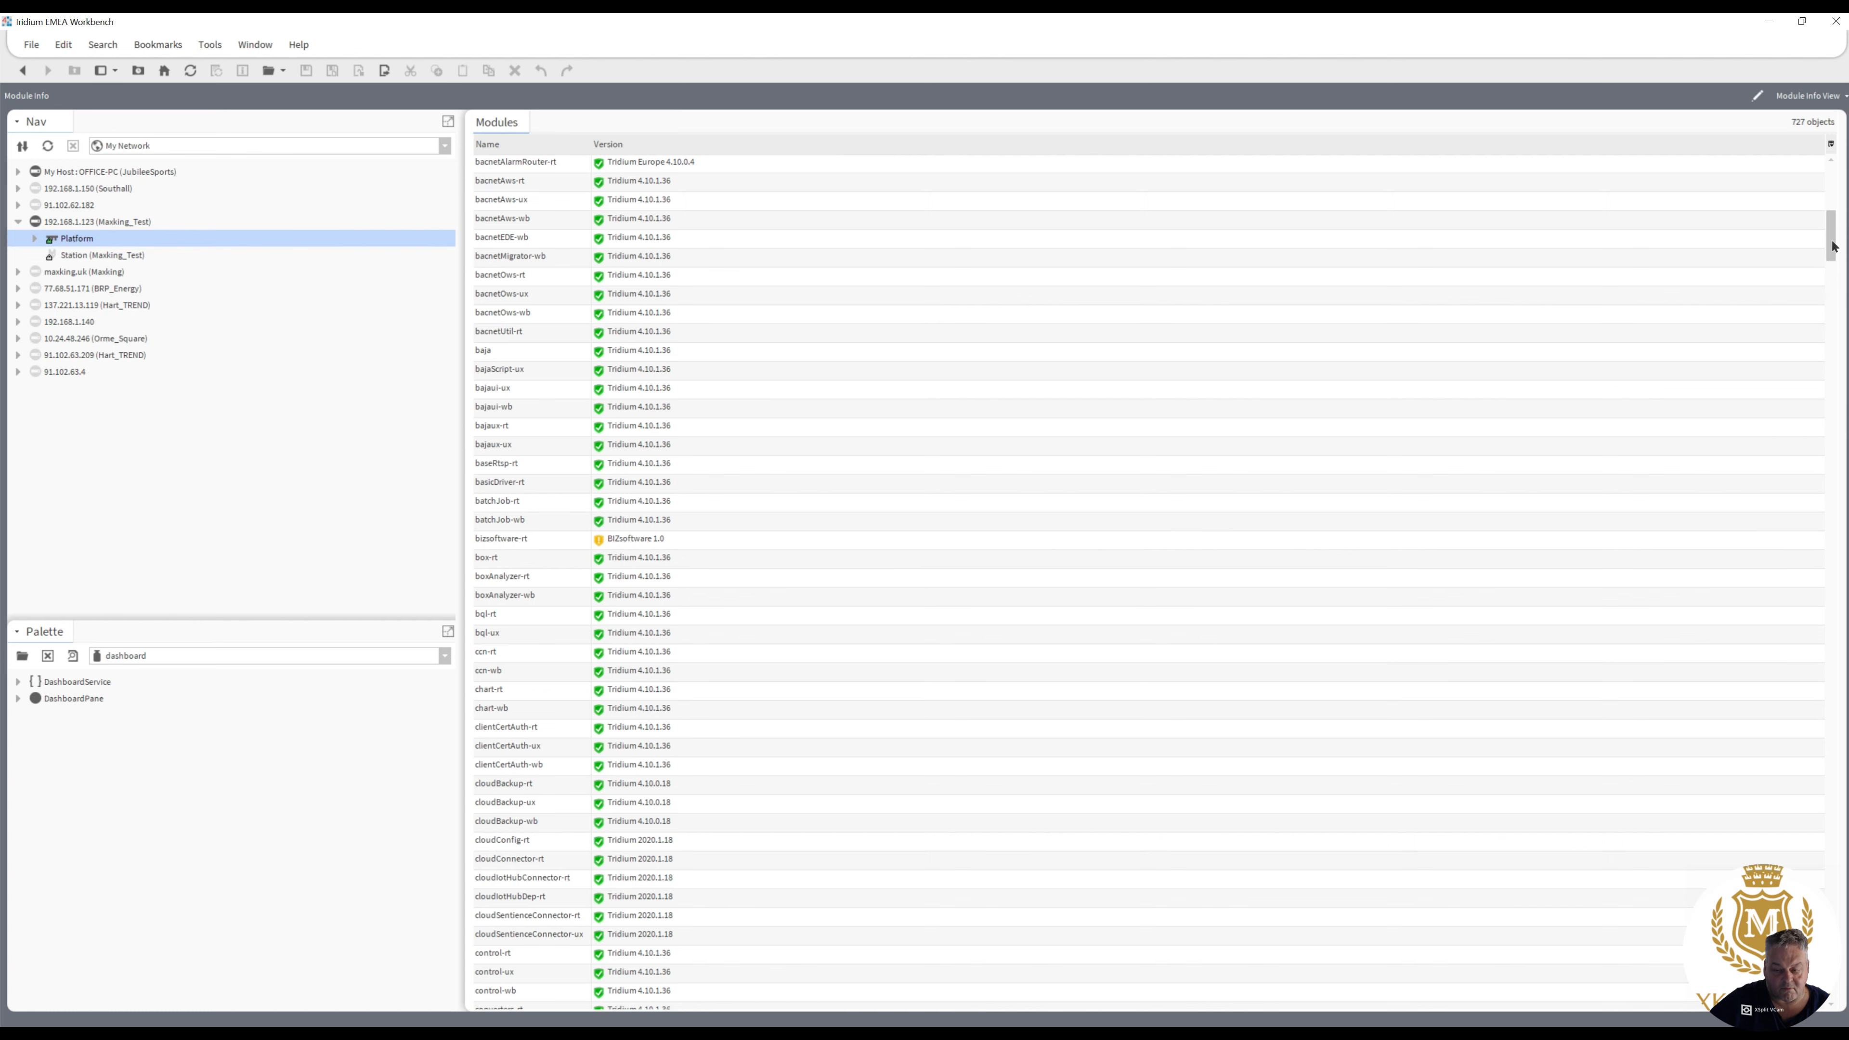
{"action": "left_click_drag", "start_coordinate": [1833, 247], "coordinate": [1832, 896]}
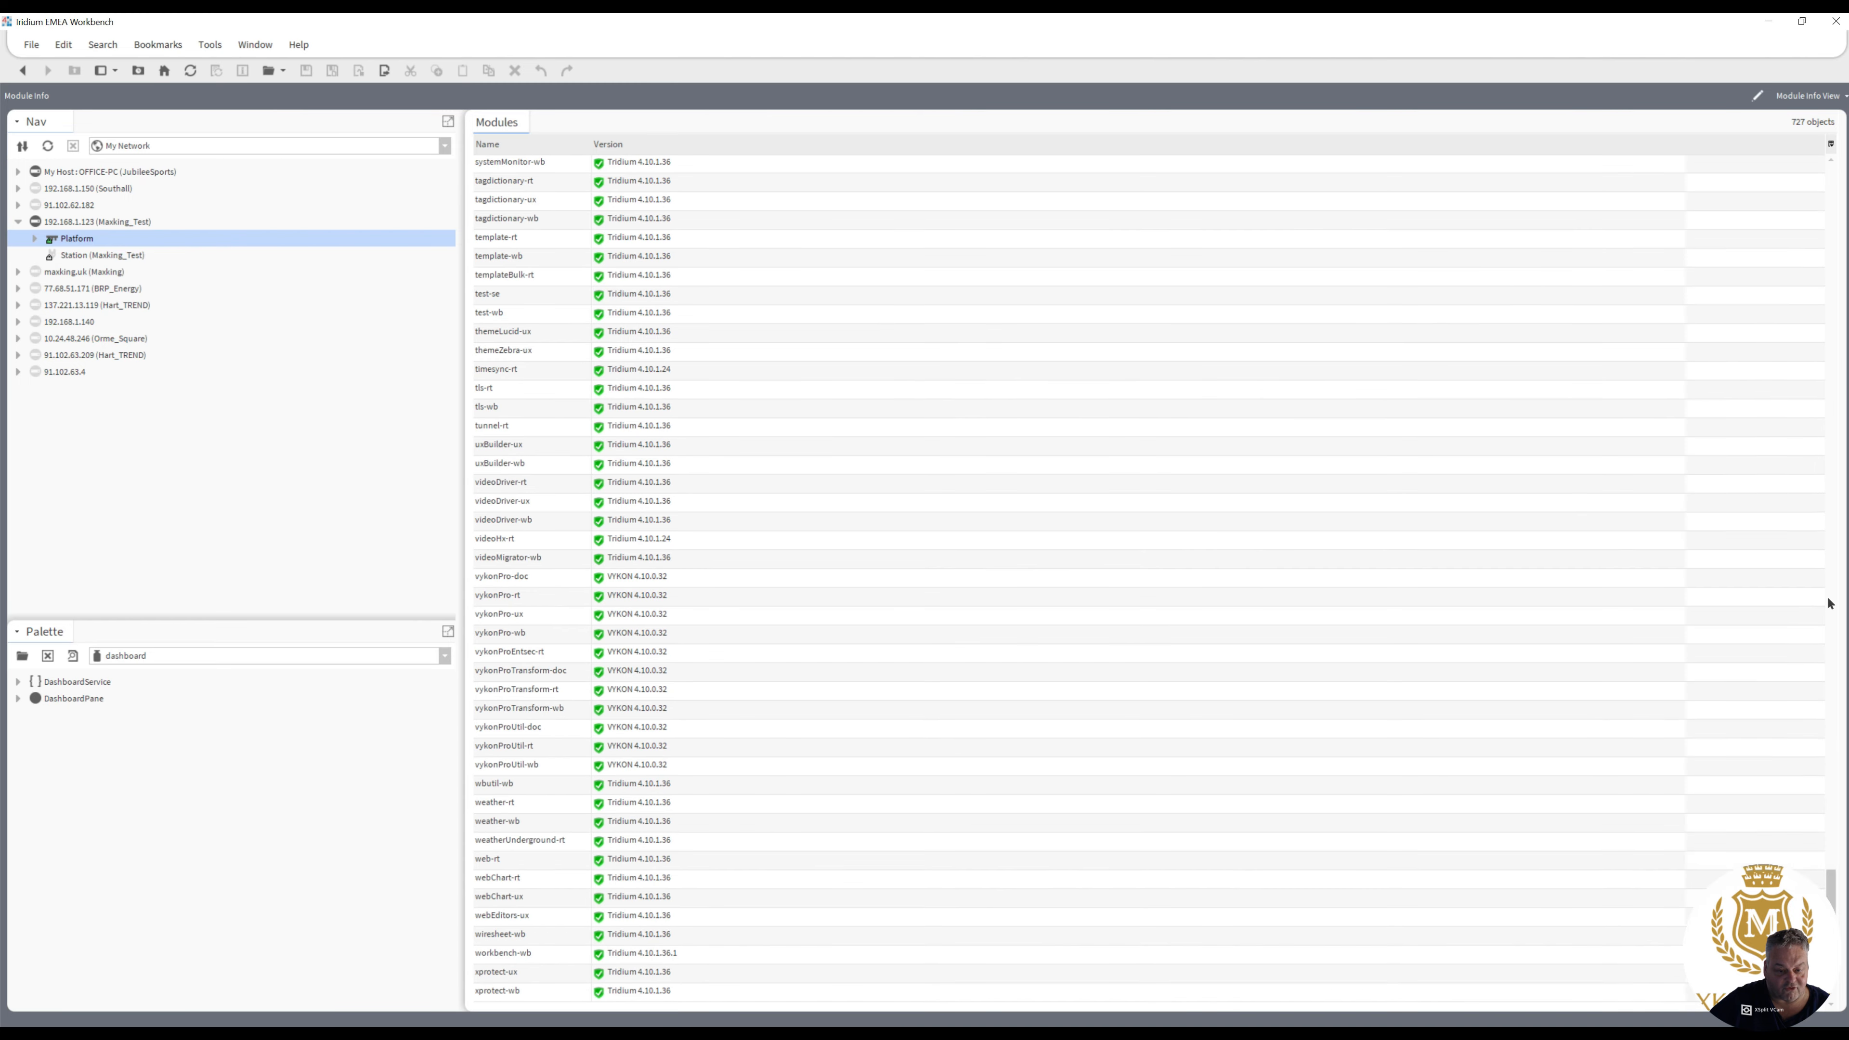
{"action": "left_click_drag", "start_coordinate": [1829, 603], "coordinate": [1829, 277]}
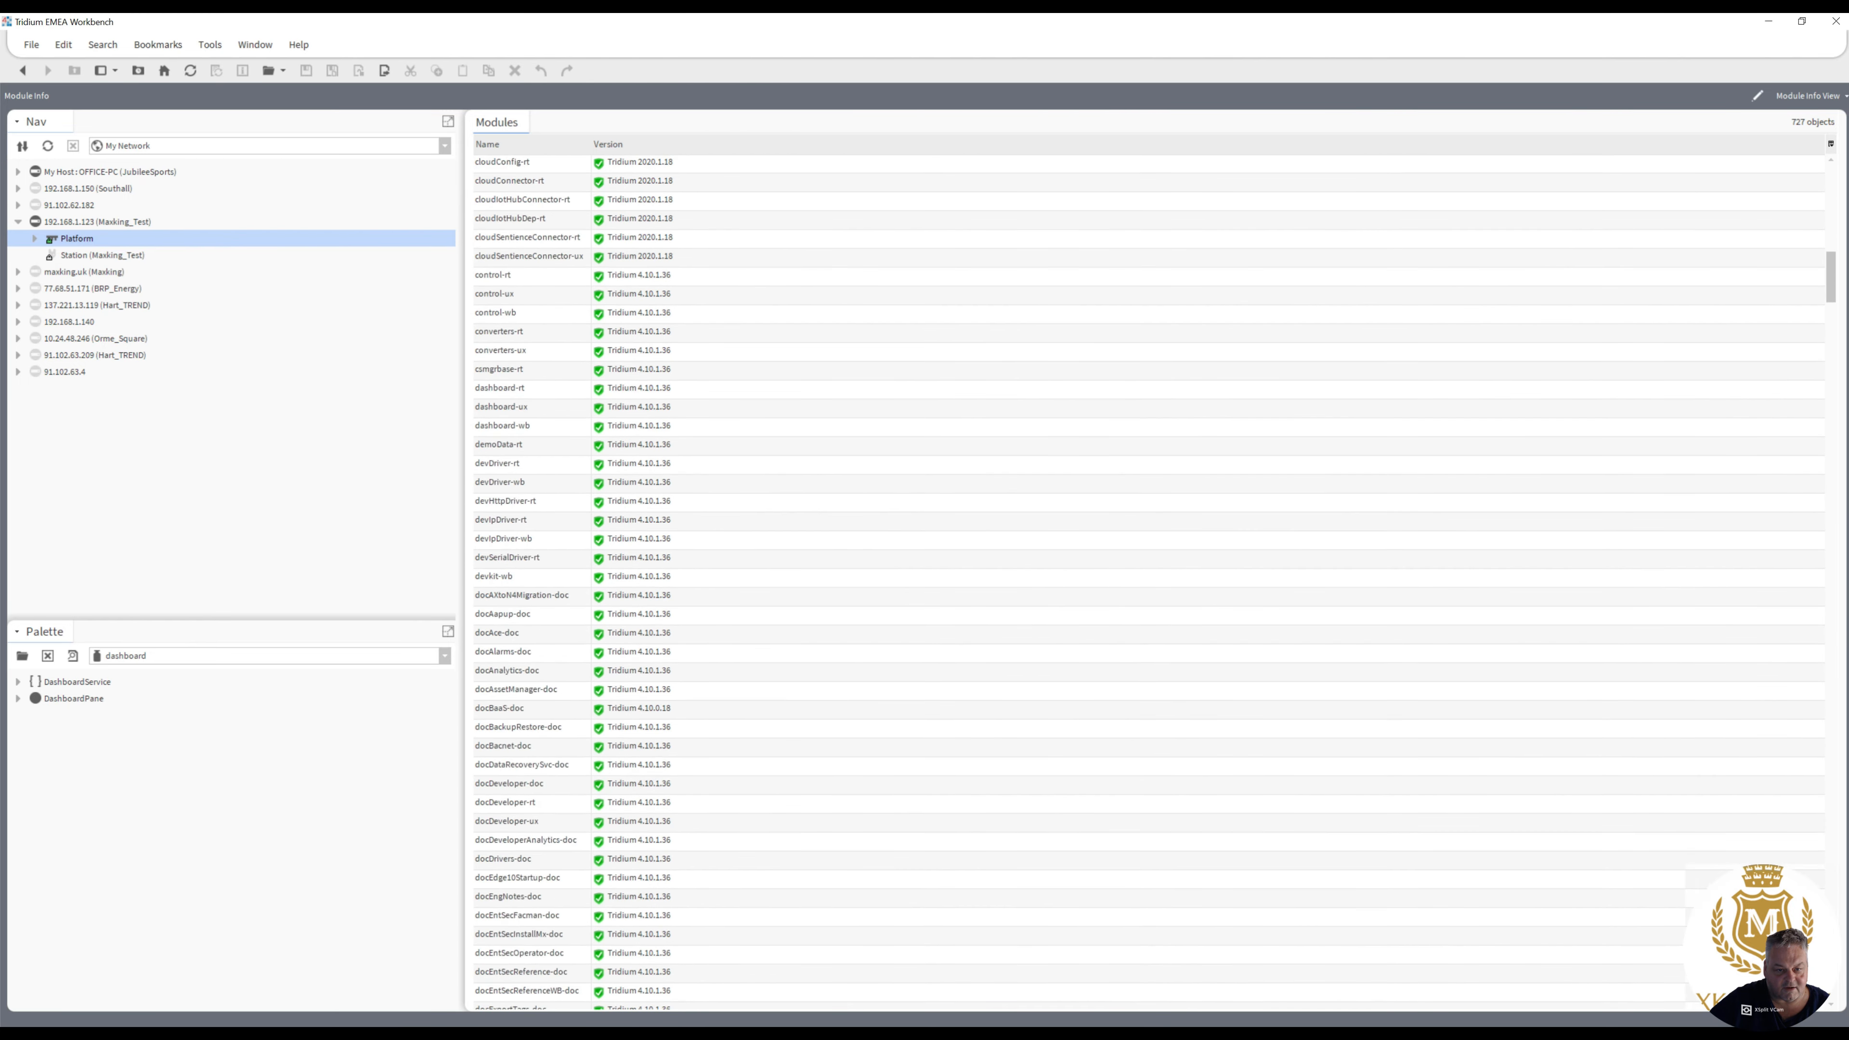
{"action": "scroll", "coordinate": [1370, 380], "scroll_direction": "up", "scroll_amount": 14}
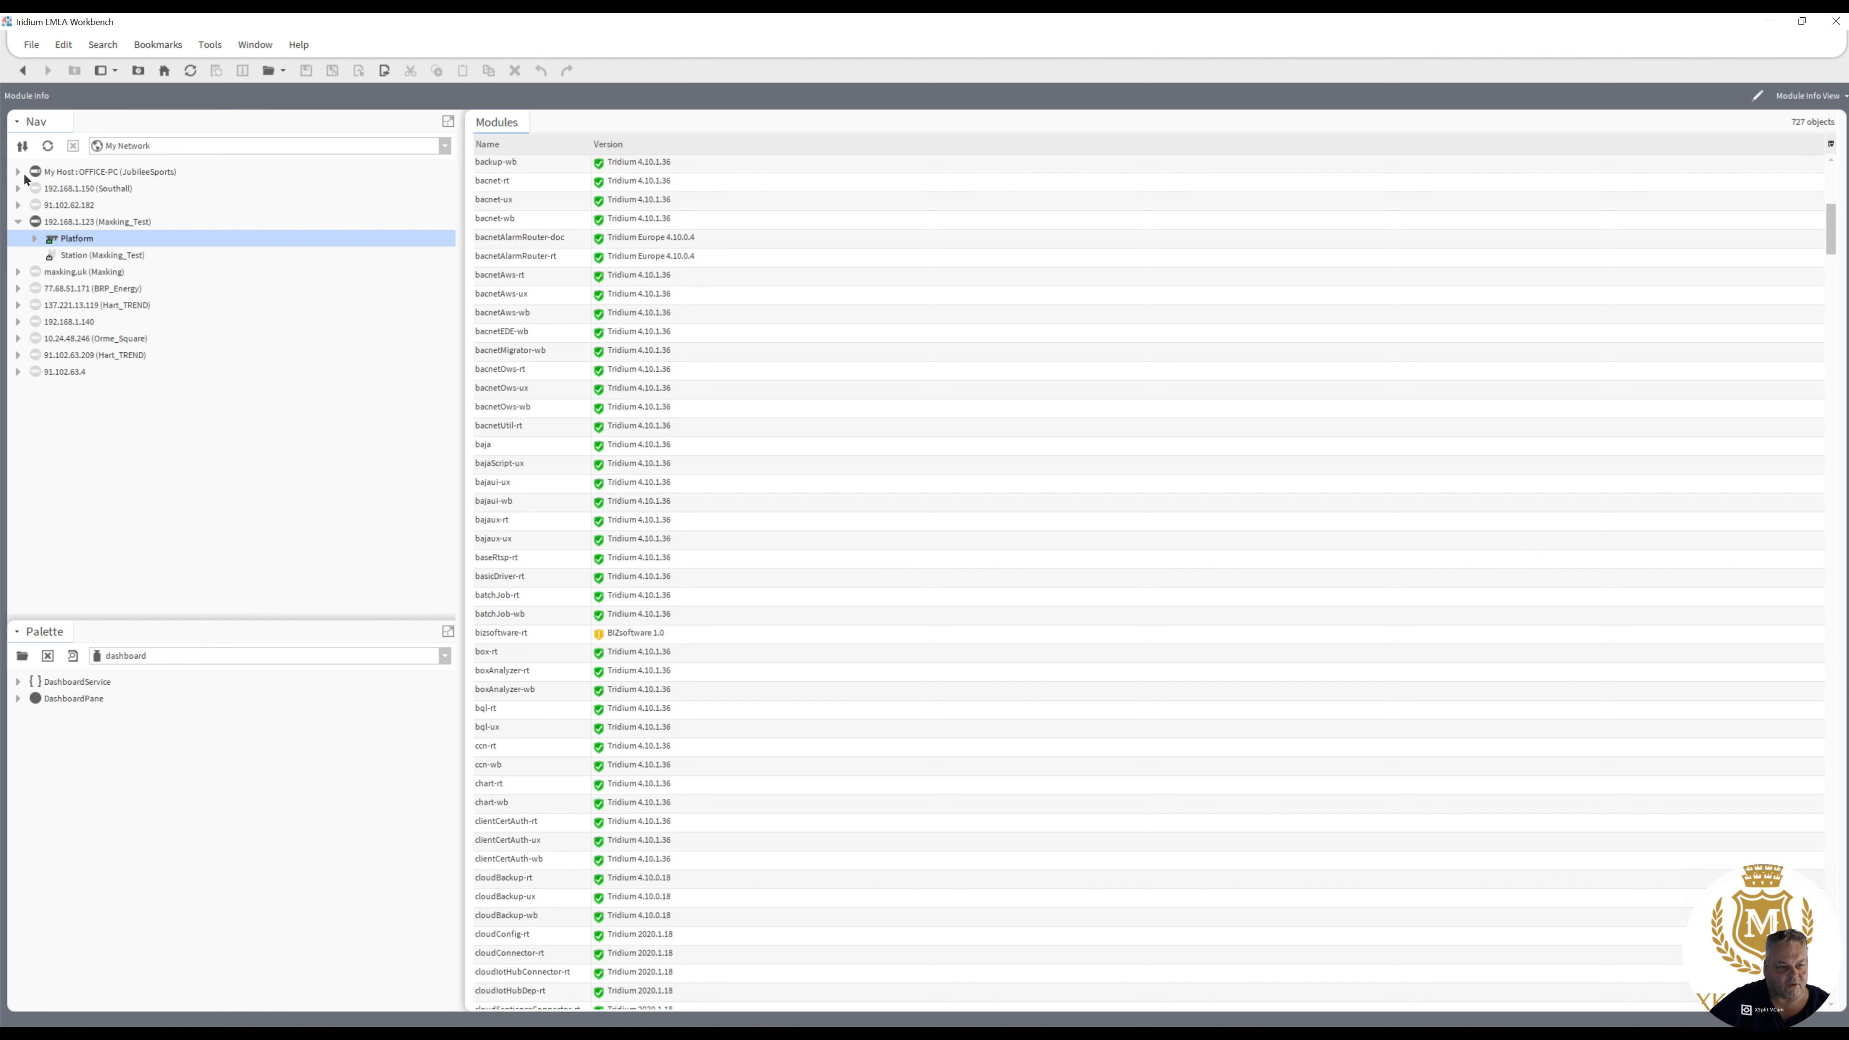
- Open the File Transfer Client on the Masking_Test platform and go up to the parent of the local modules folder
{"action": "left_click", "coordinate": [35, 239]}
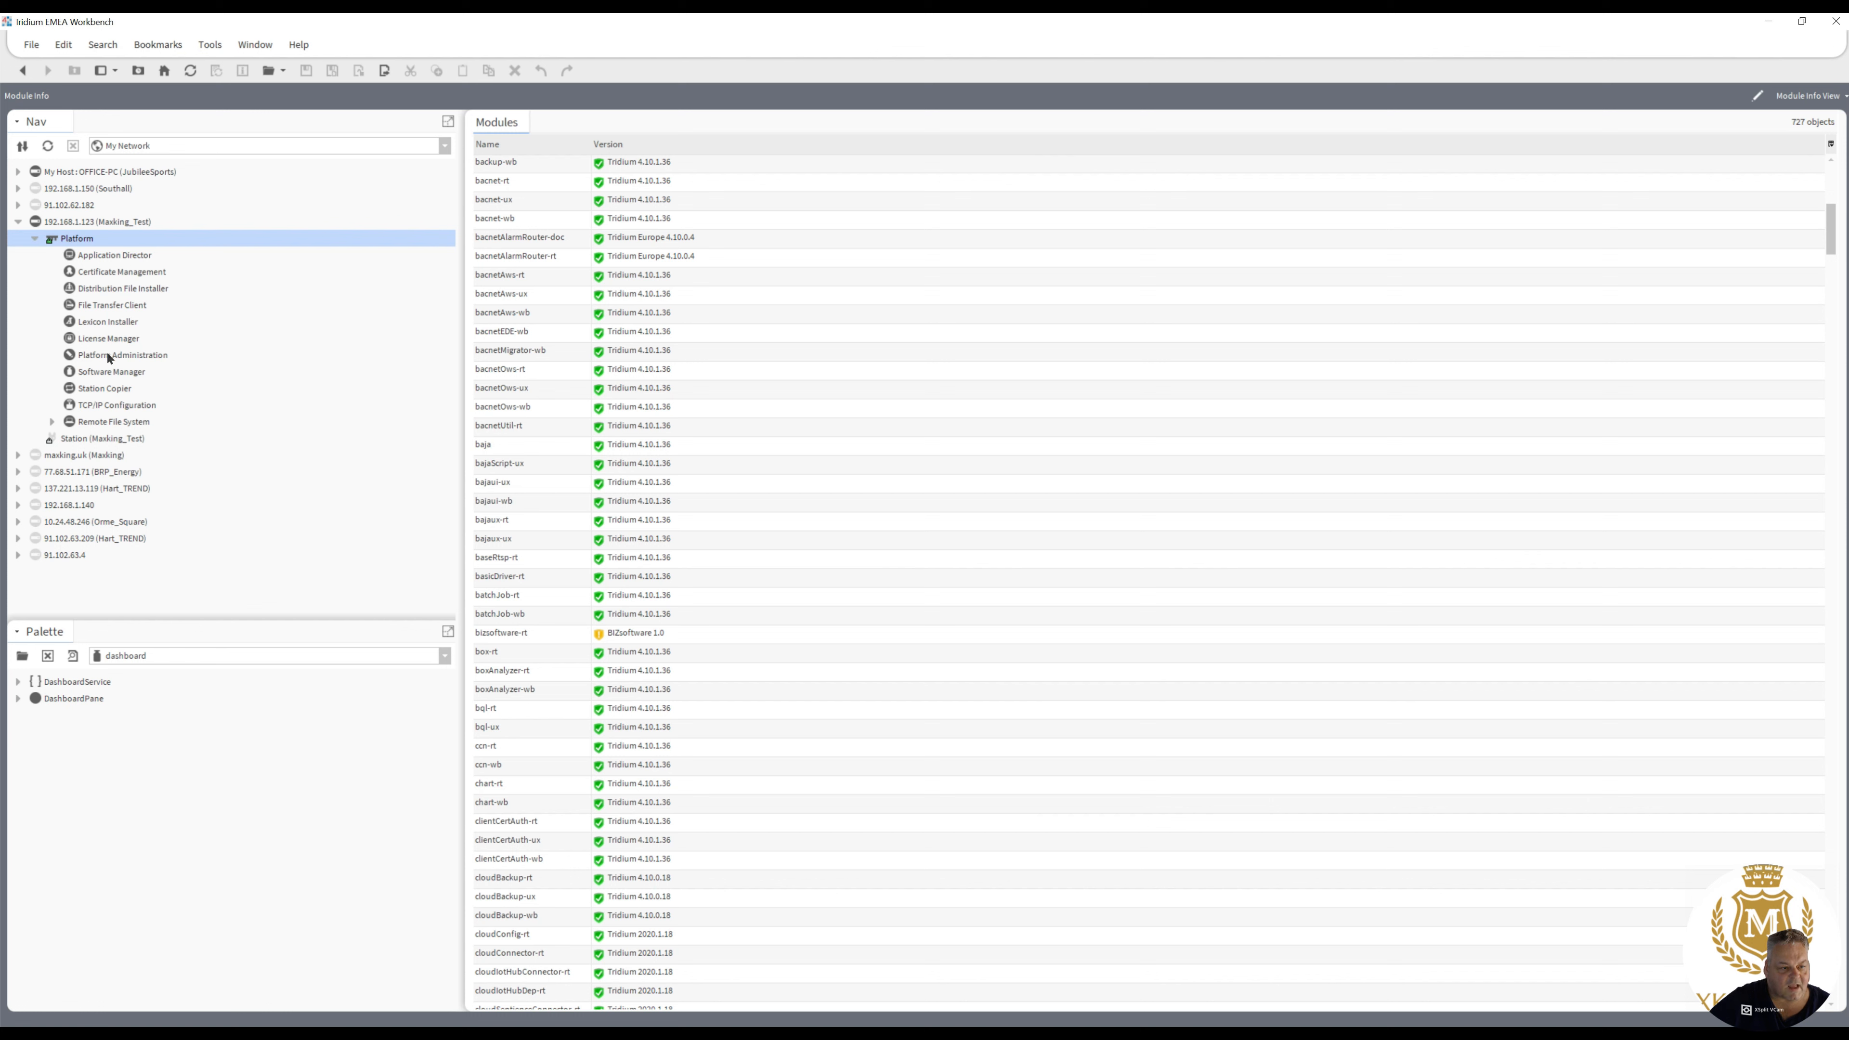
{"action": "left_click", "coordinate": [115, 306]}
{"action": "double_click", "coordinate": [114, 307]}
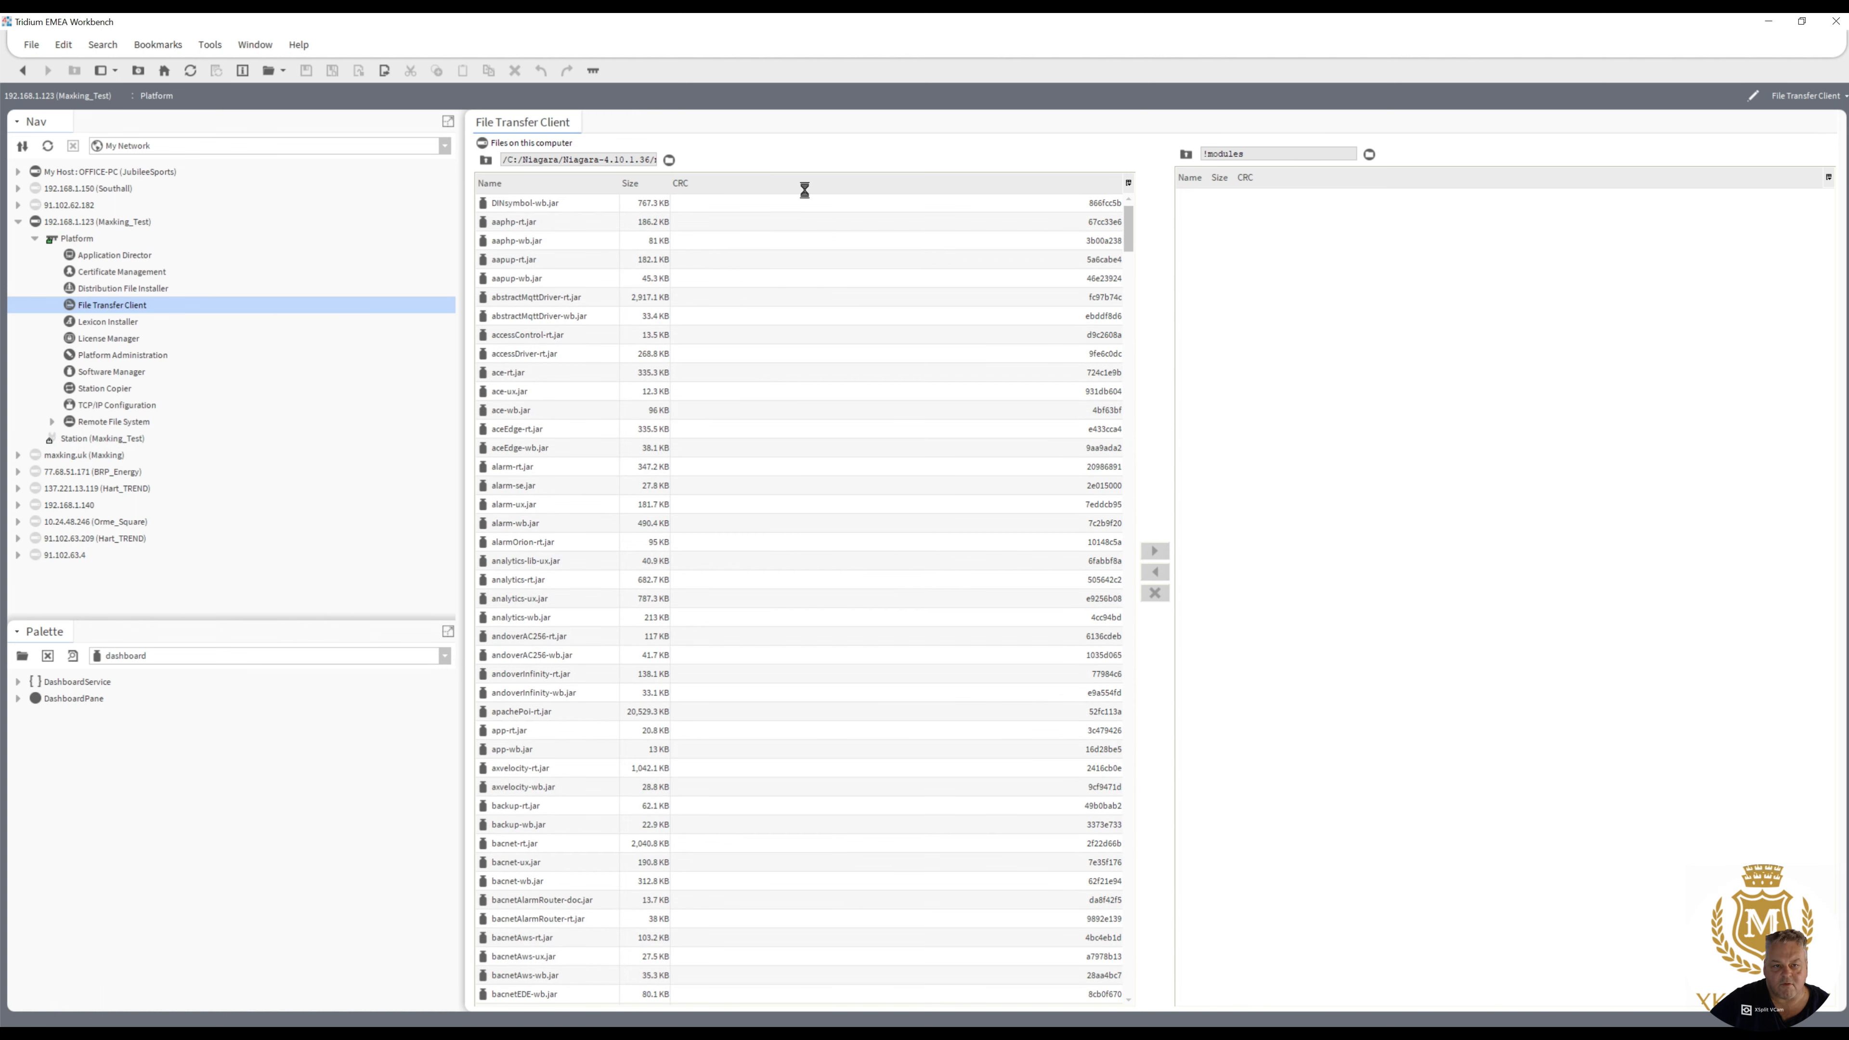
{"action": "left_click", "coordinate": [486, 161]}
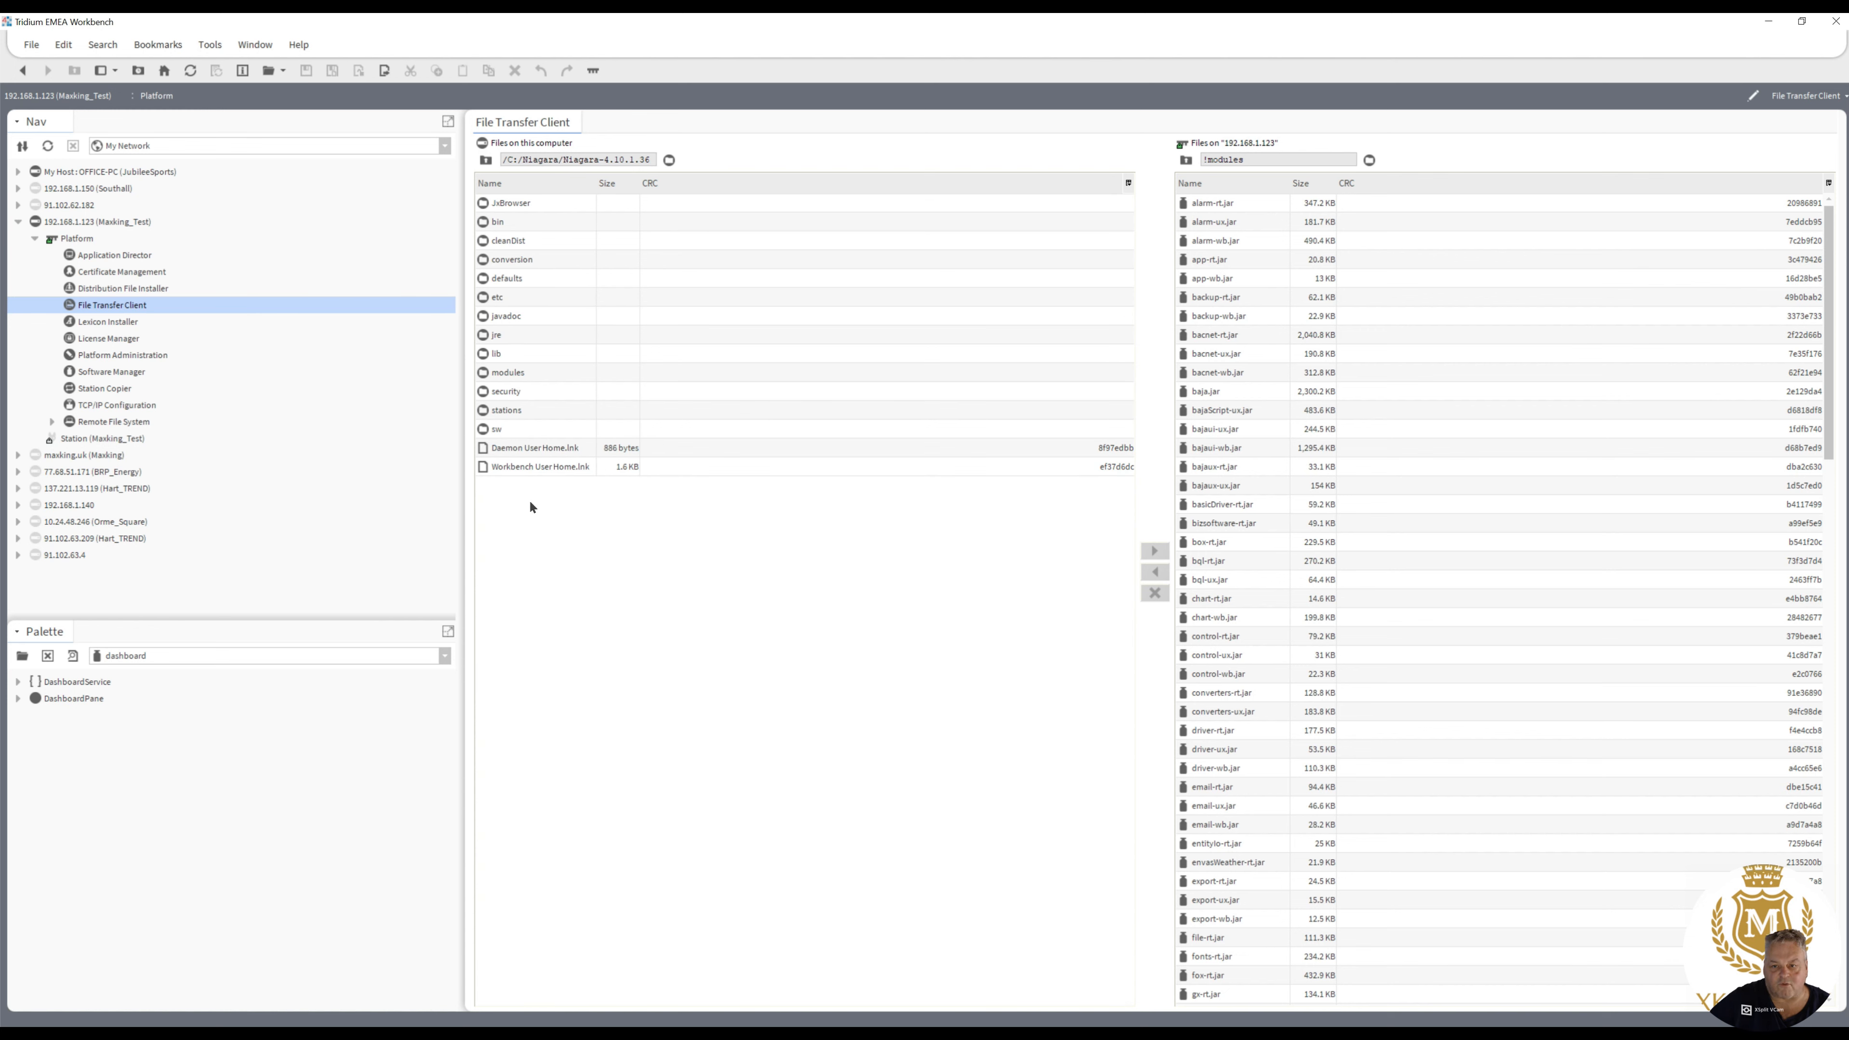
- Copy system.properties from the remote host's Sys Home defaults folder to the local Niagara-4.10.1.36 folder
{"action": "left_click", "coordinate": [1368, 159]}
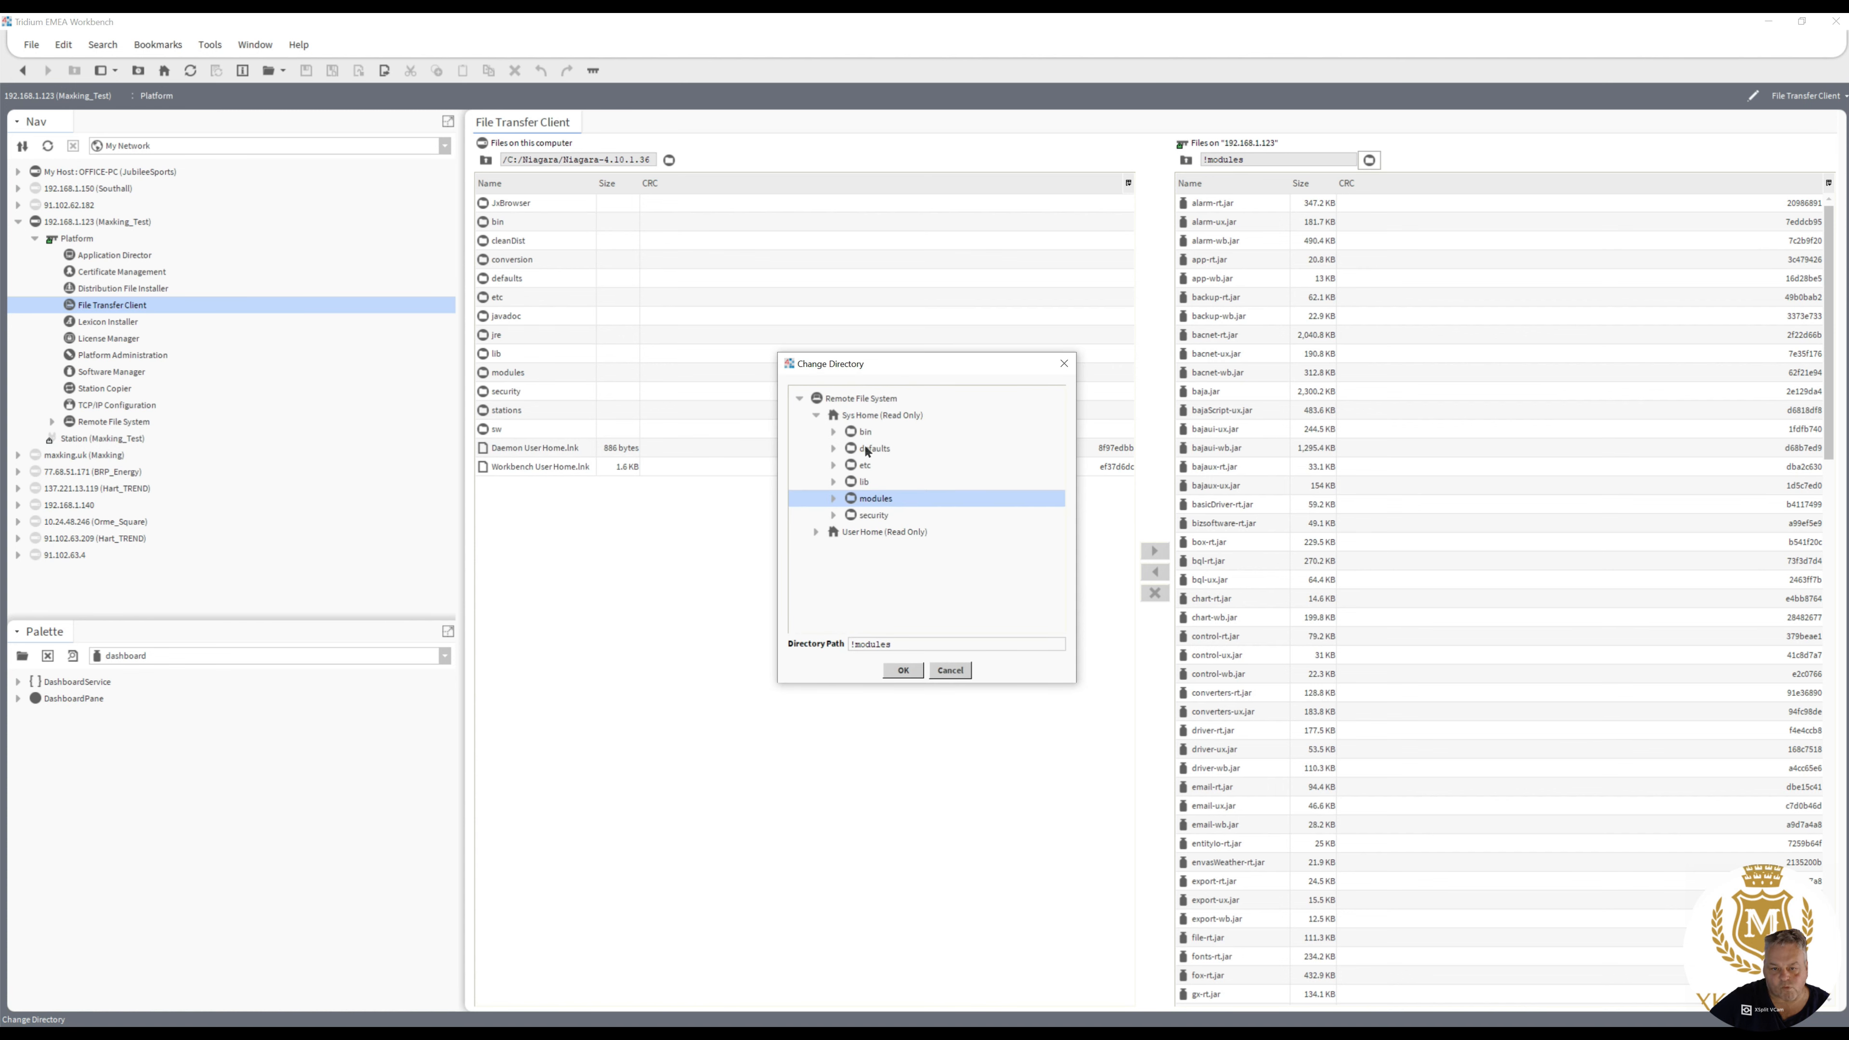
{"action": "left_click", "coordinate": [876, 413]}
{"action": "key", "text": "Return"}
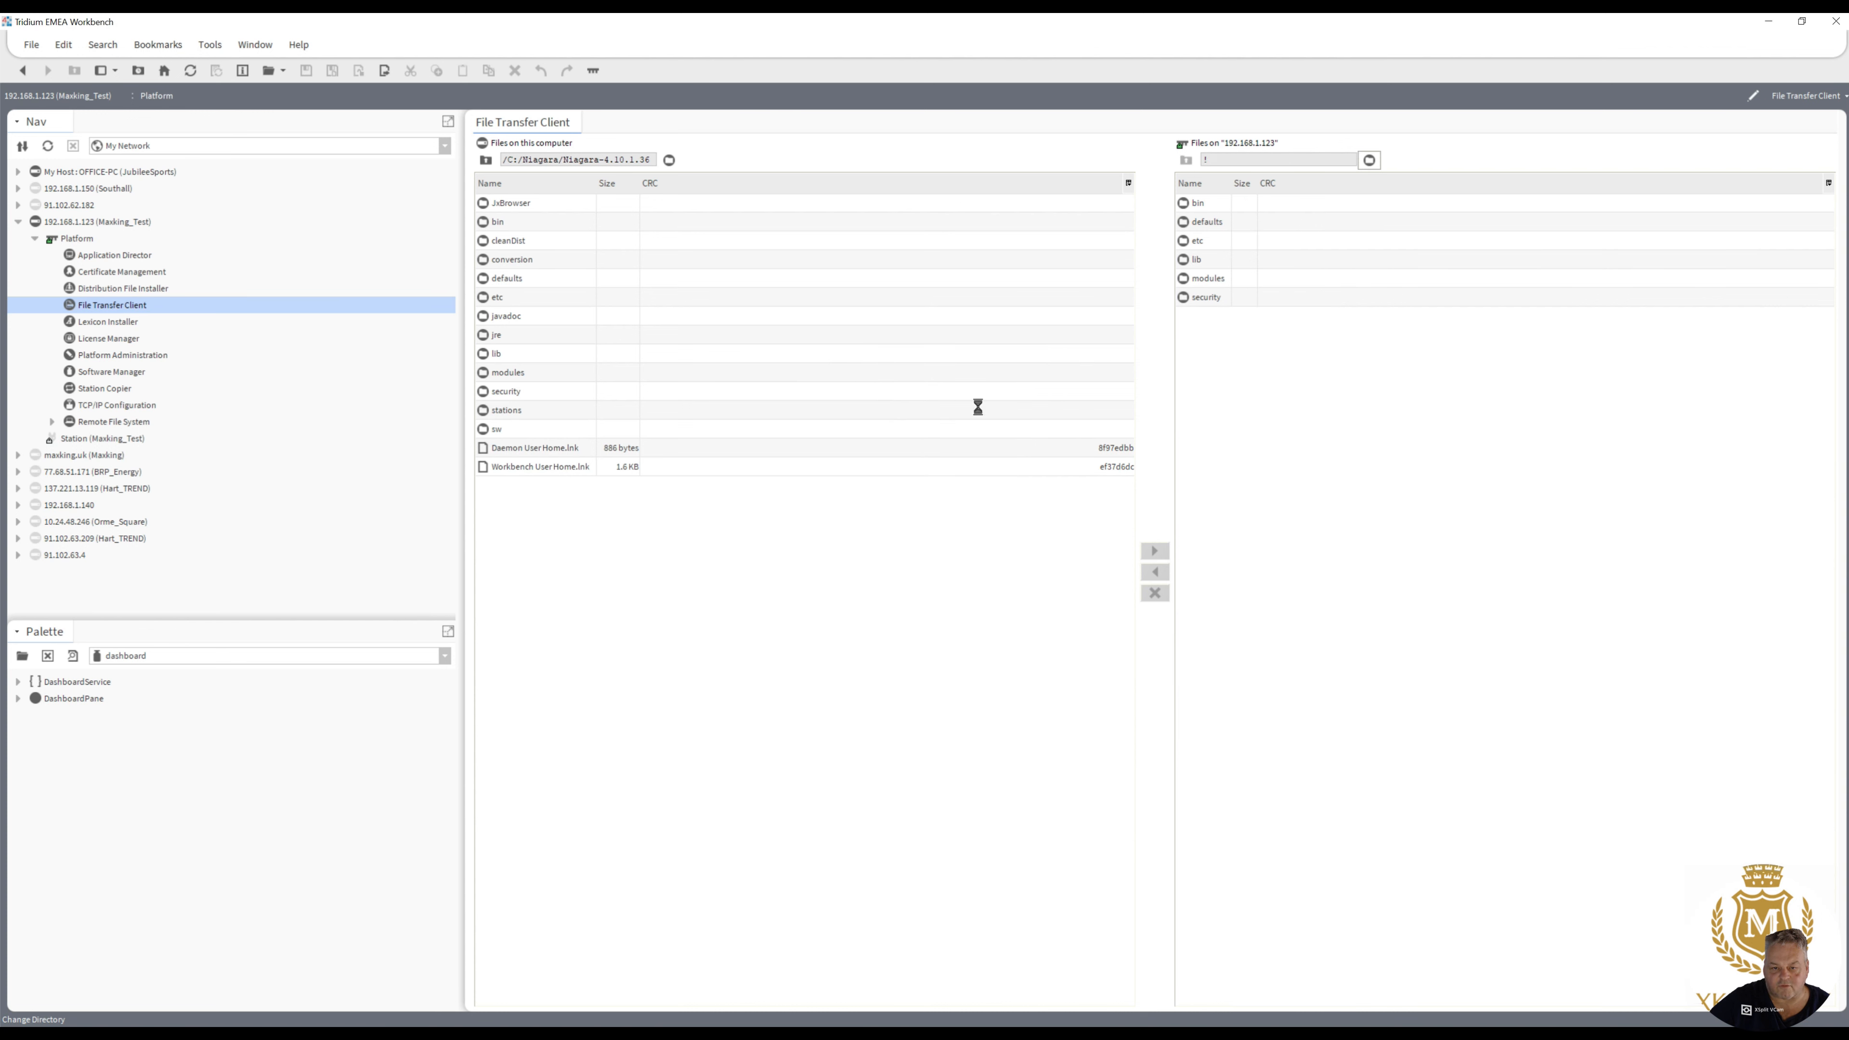
{"action": "double_click", "coordinate": [1208, 220]}
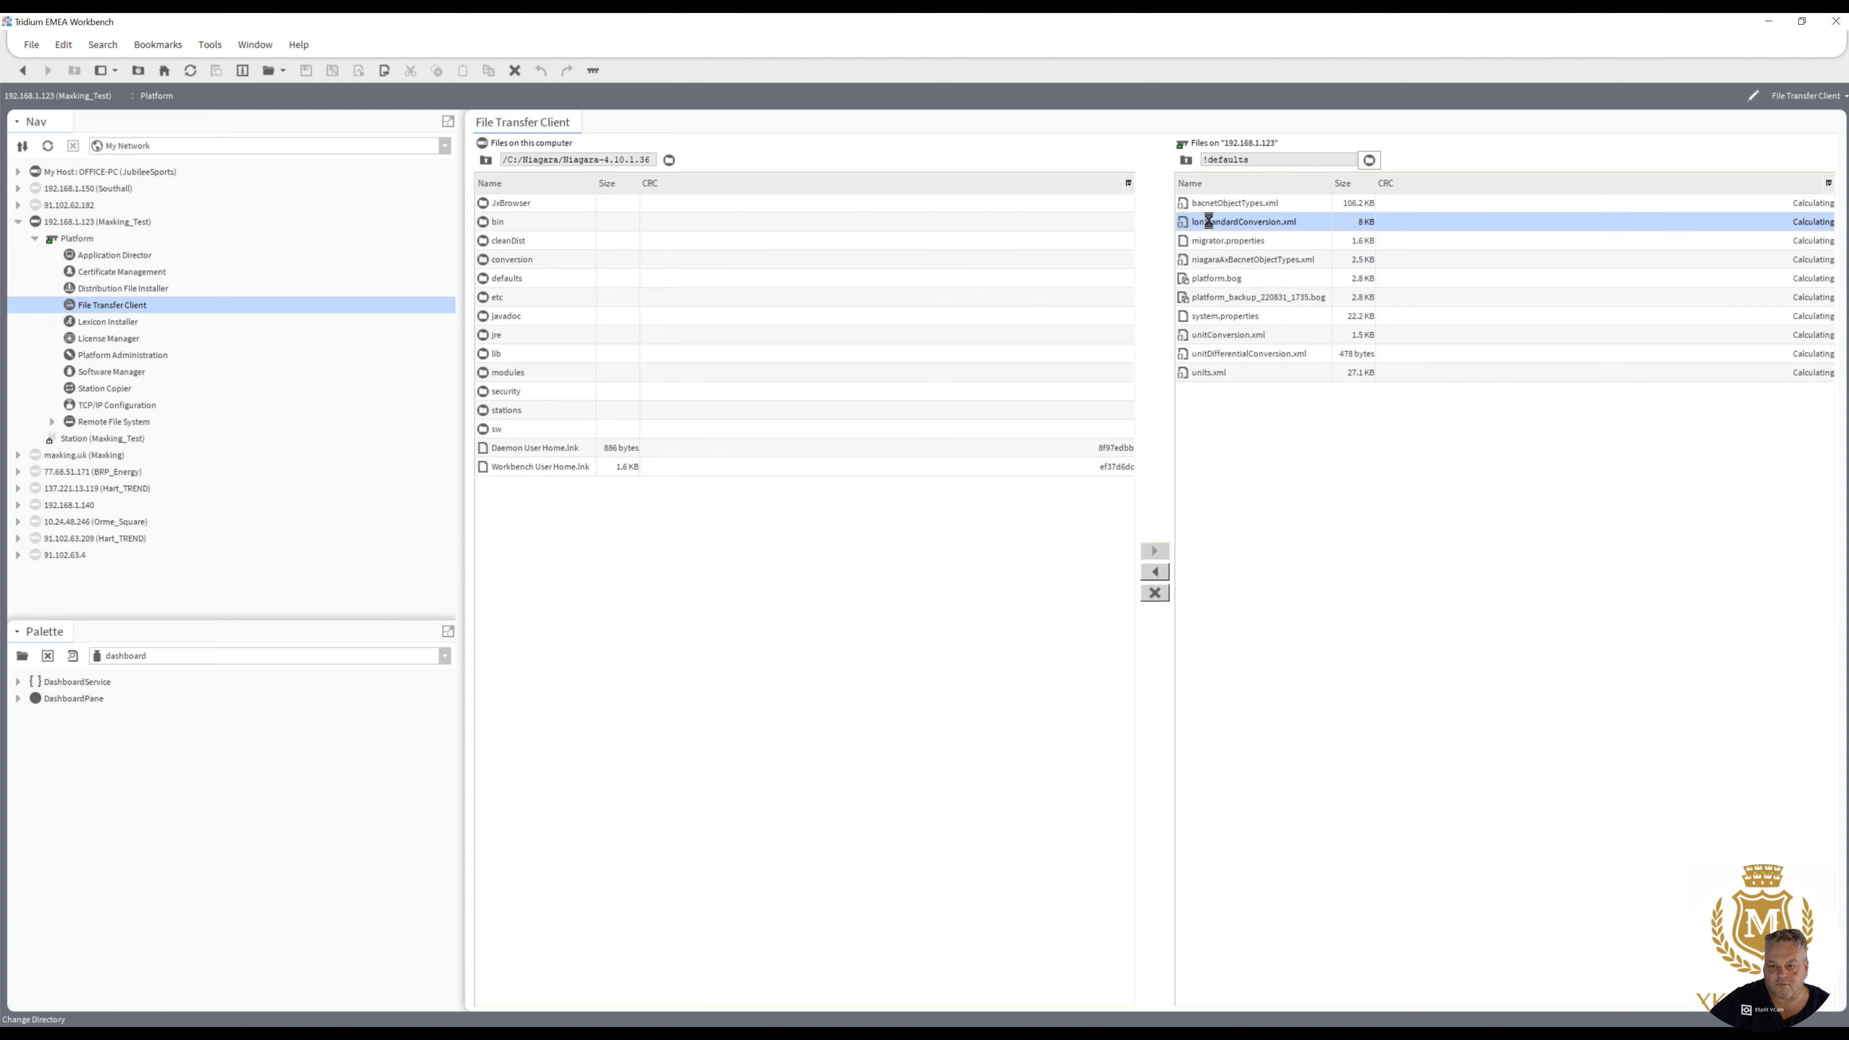
{"action": "left_click", "coordinate": [1229, 318]}
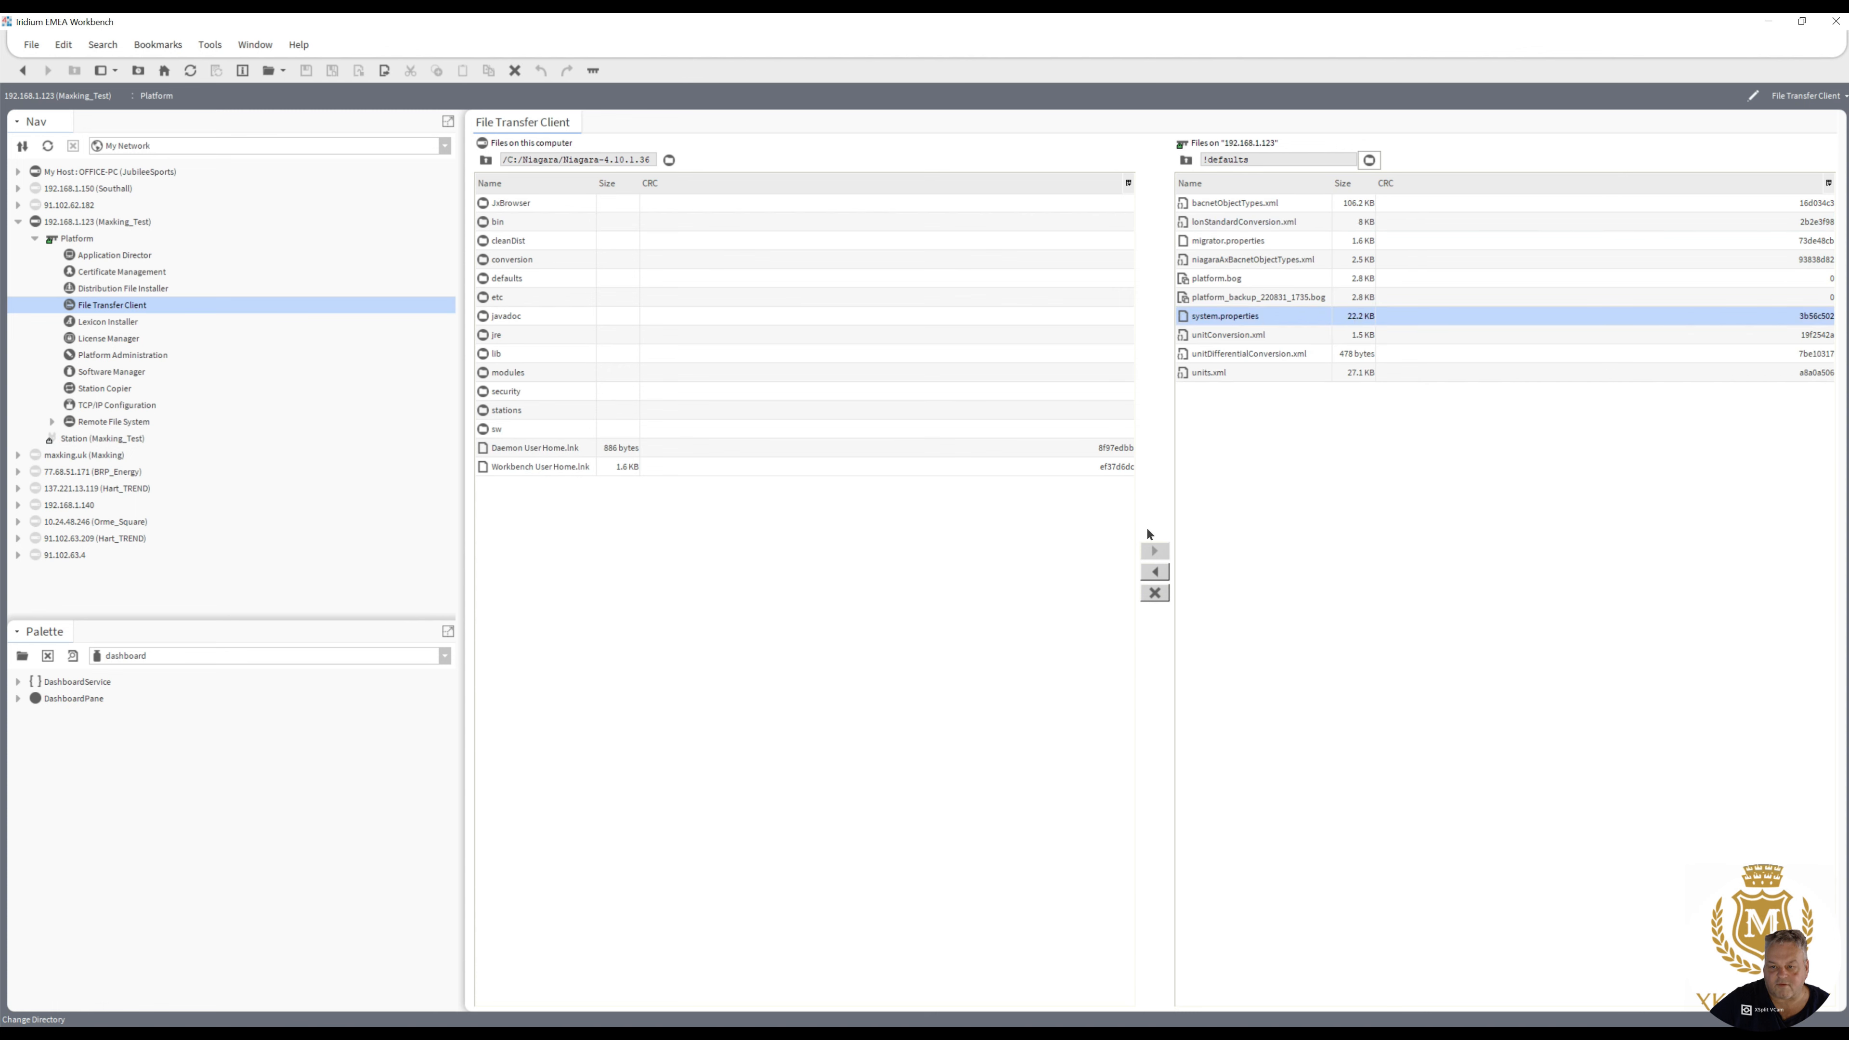
{"action": "left_click", "coordinate": [1154, 573]}
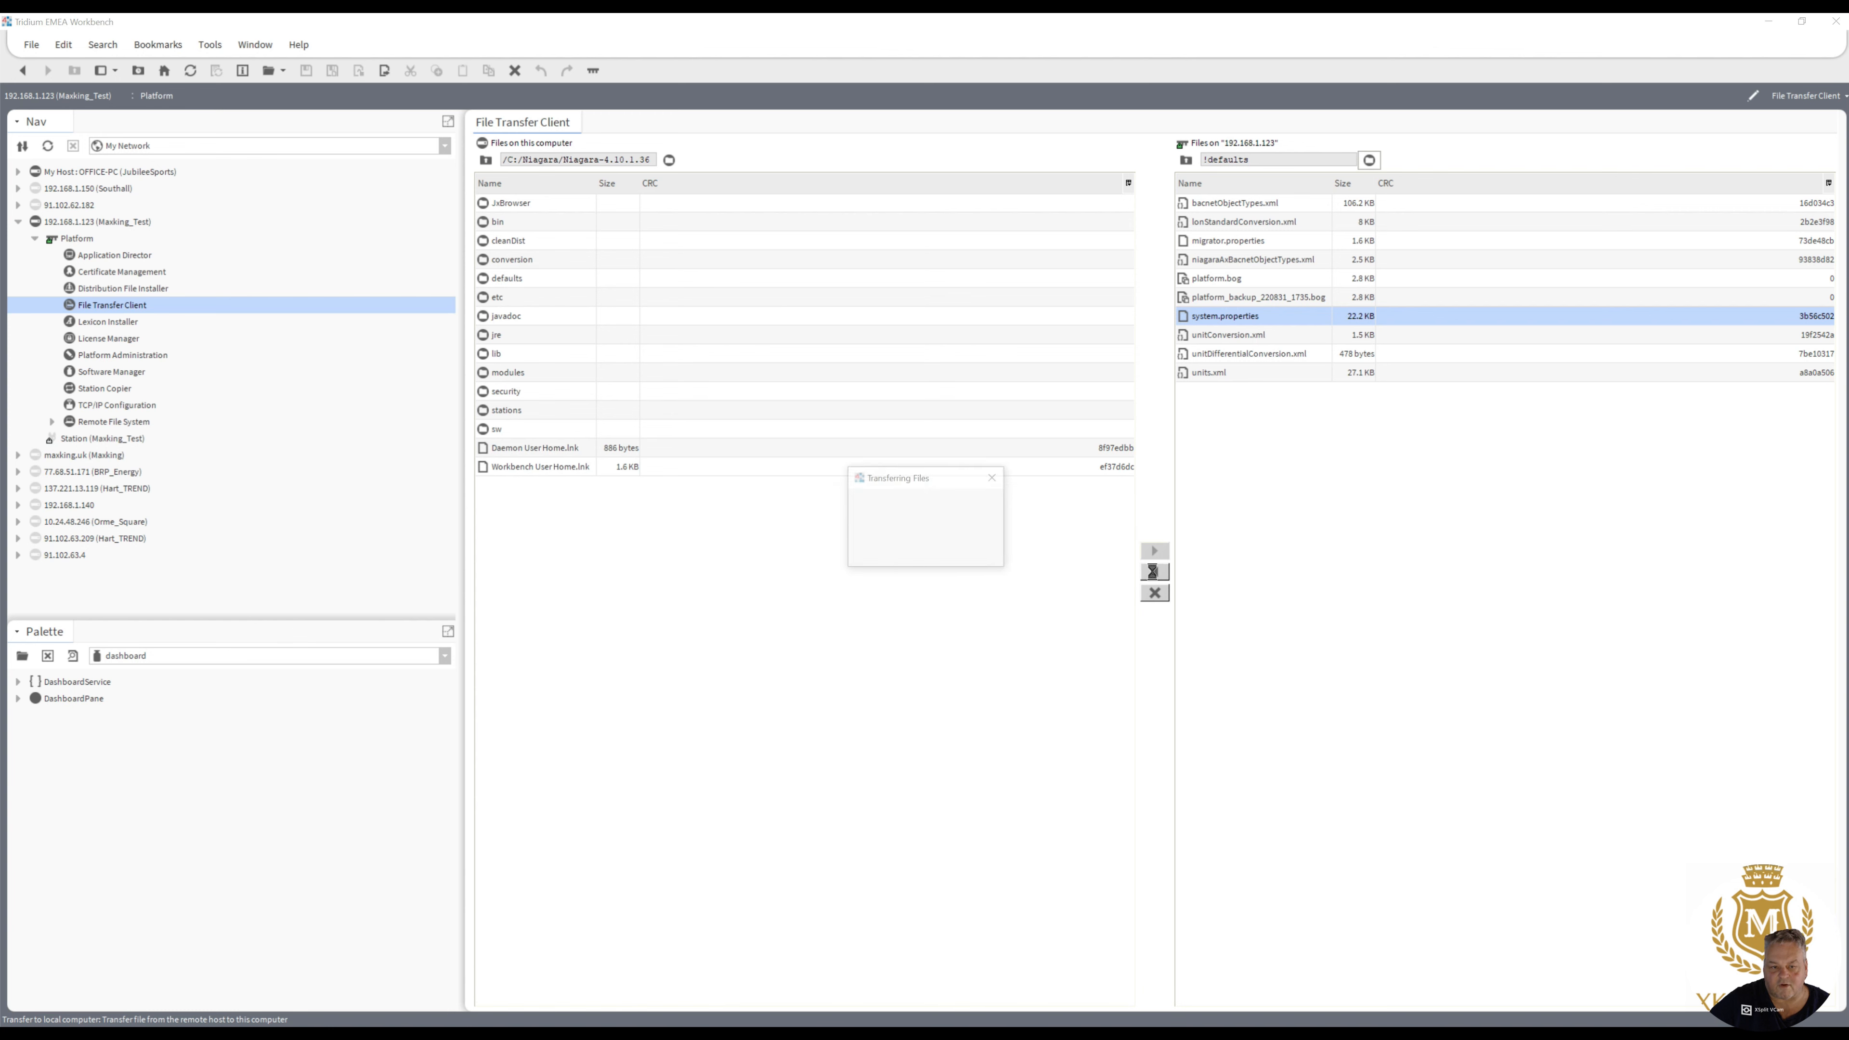
{"action": "left_click", "coordinate": [925, 548]}
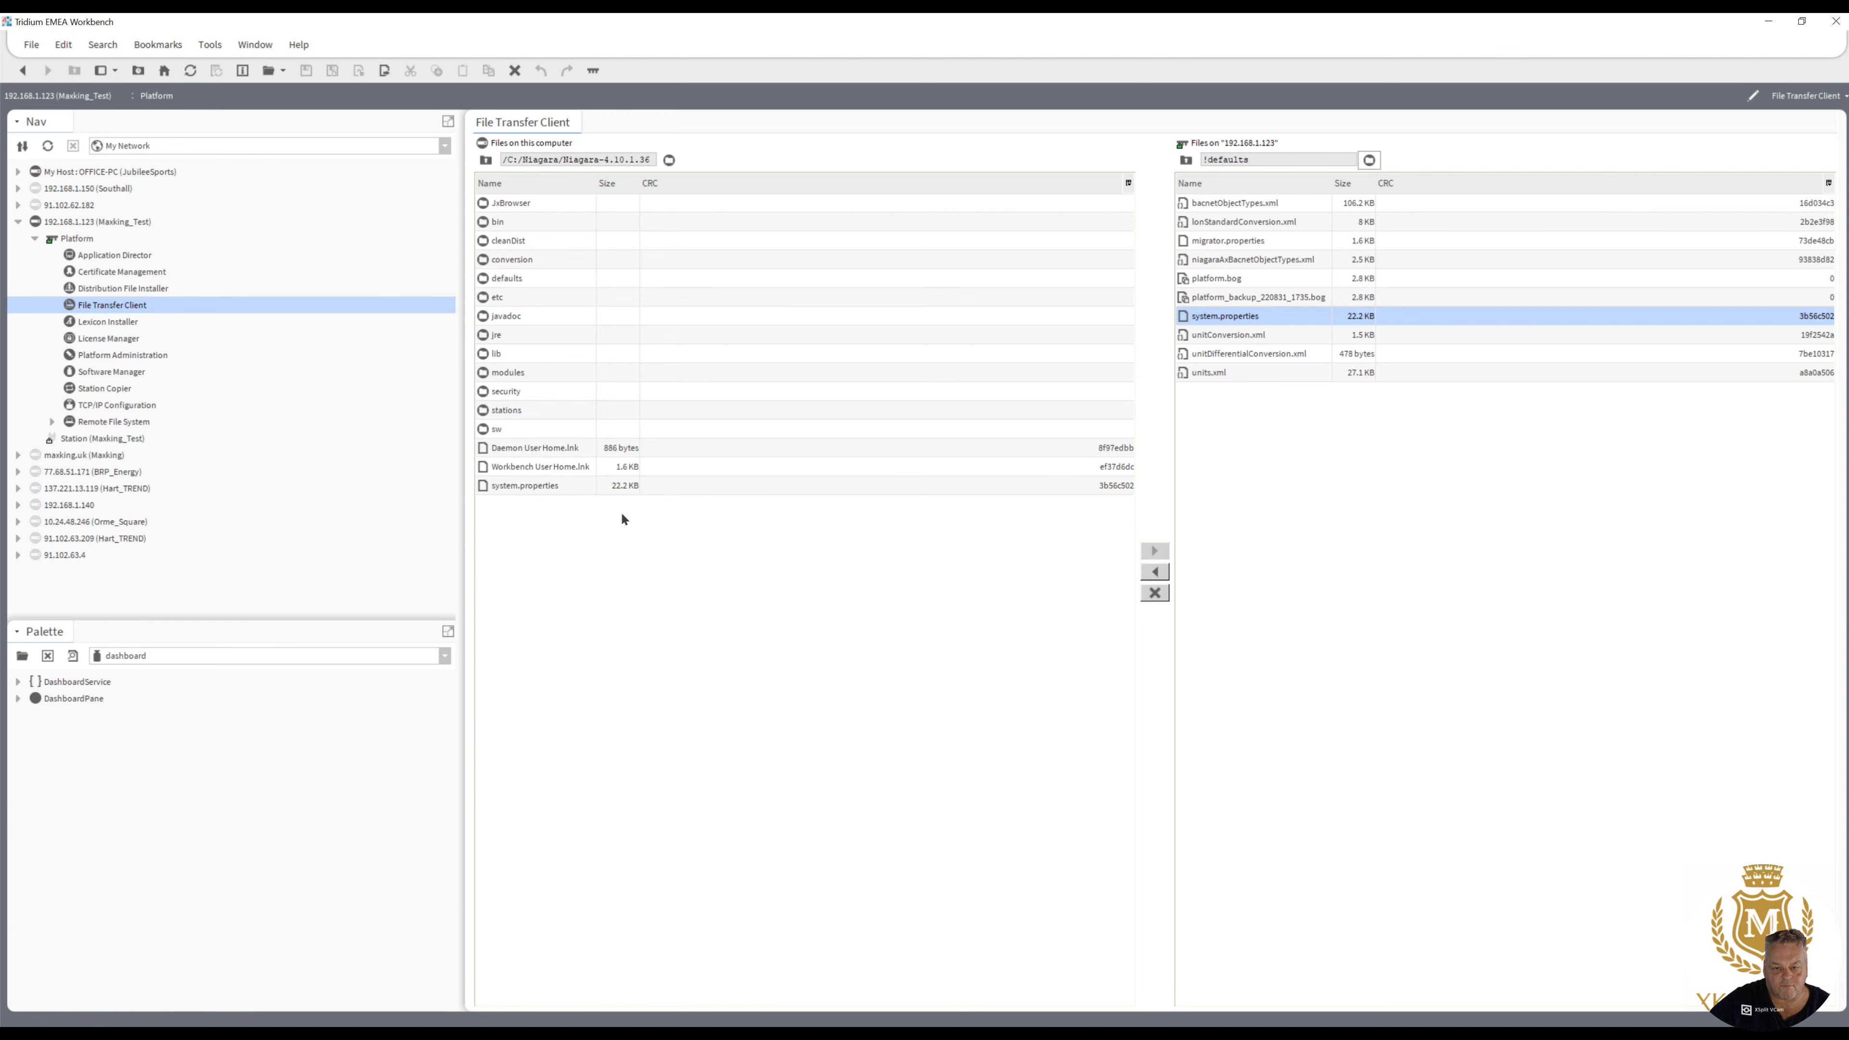
- Switch to File Explorer and open the copied system.properties from C:\Niagara\Niagara-4.10.1.36 in a maximized Notepad window
{"action": "left_click", "coordinate": [513, 486]}
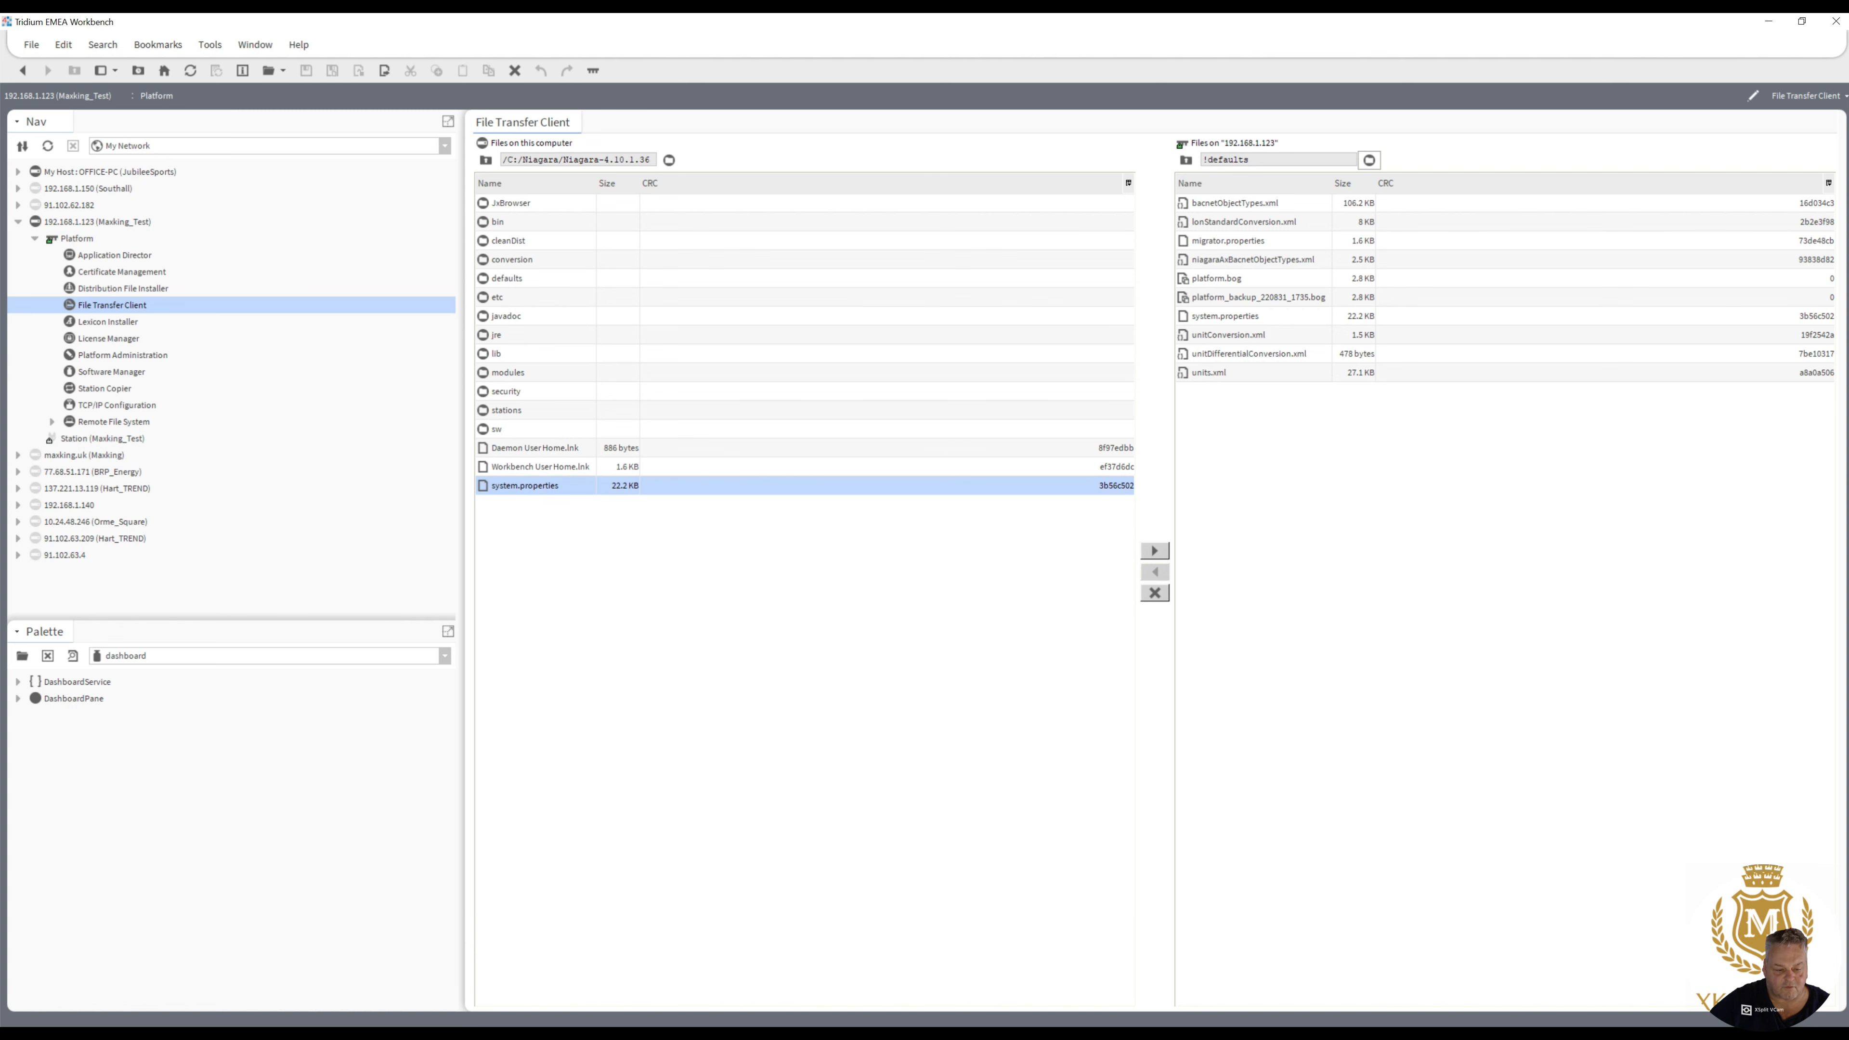
{"action": "key", "text": "super+e"}
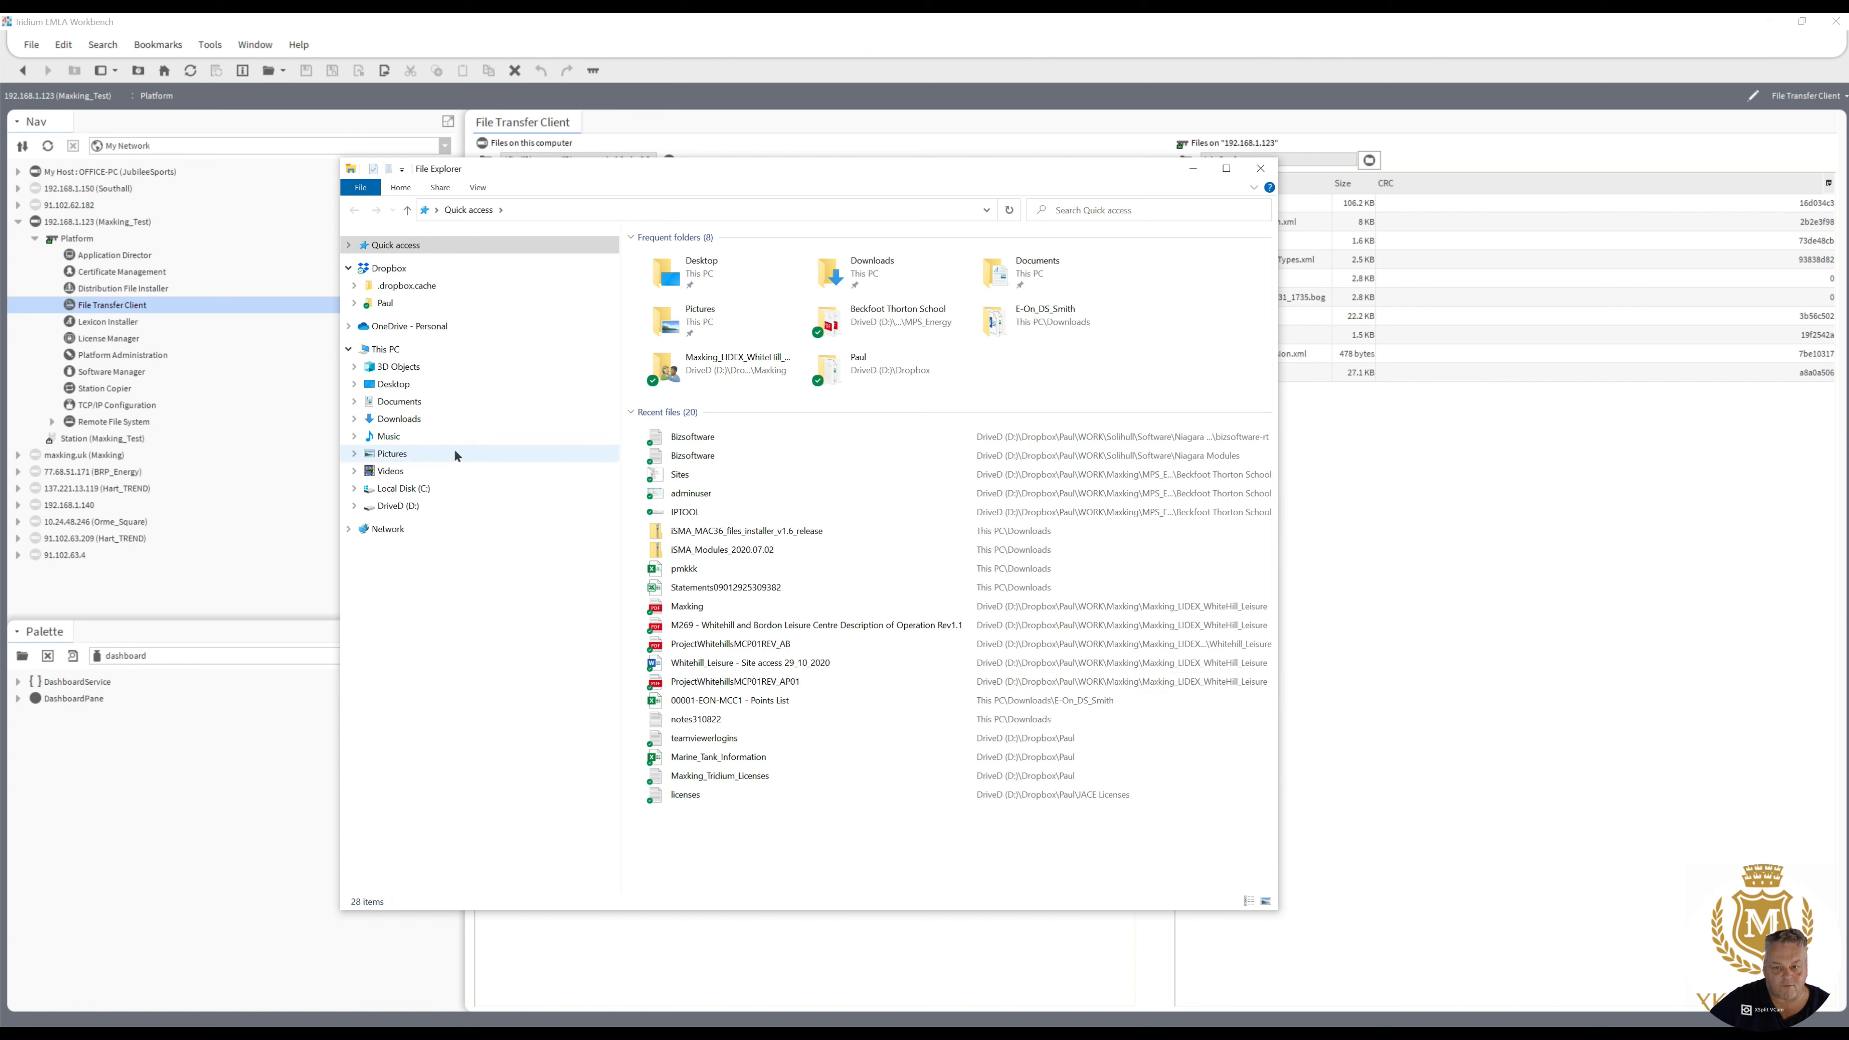
{"action": "left_click", "coordinate": [411, 493]}
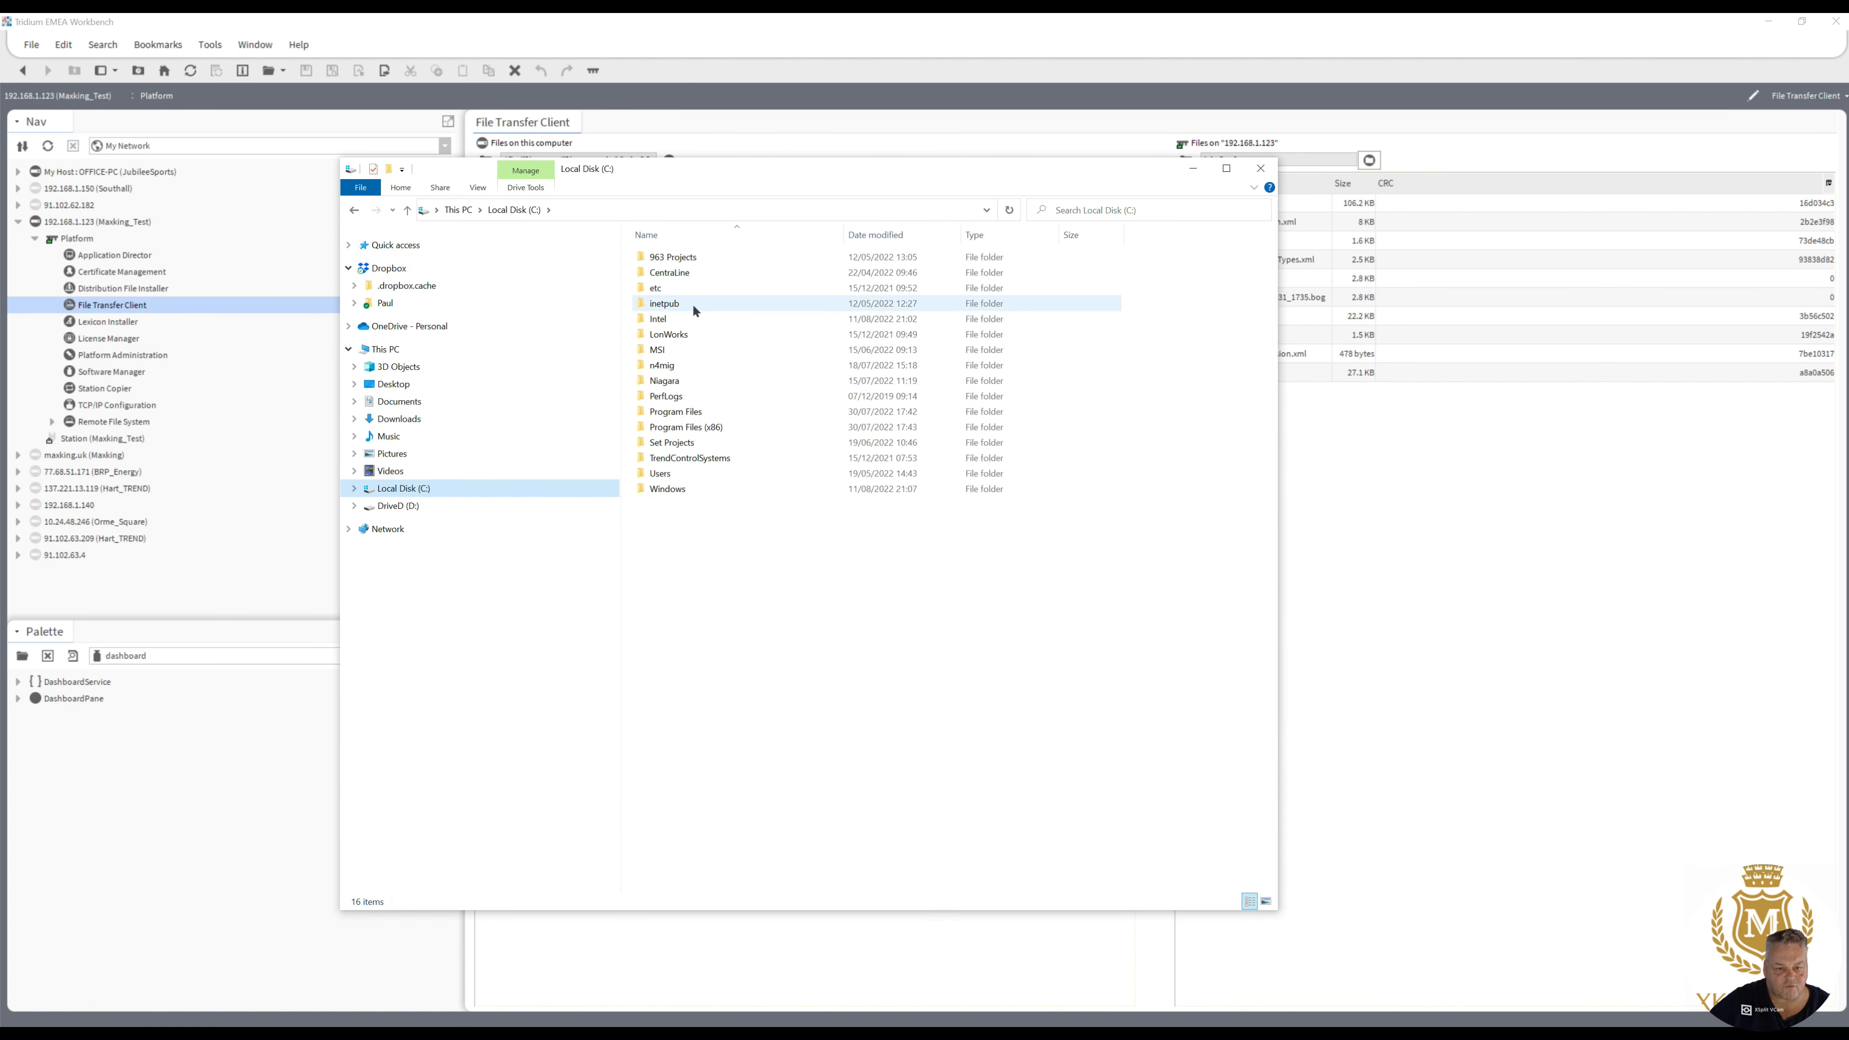
{"action": "double_click", "coordinate": [670, 382]}
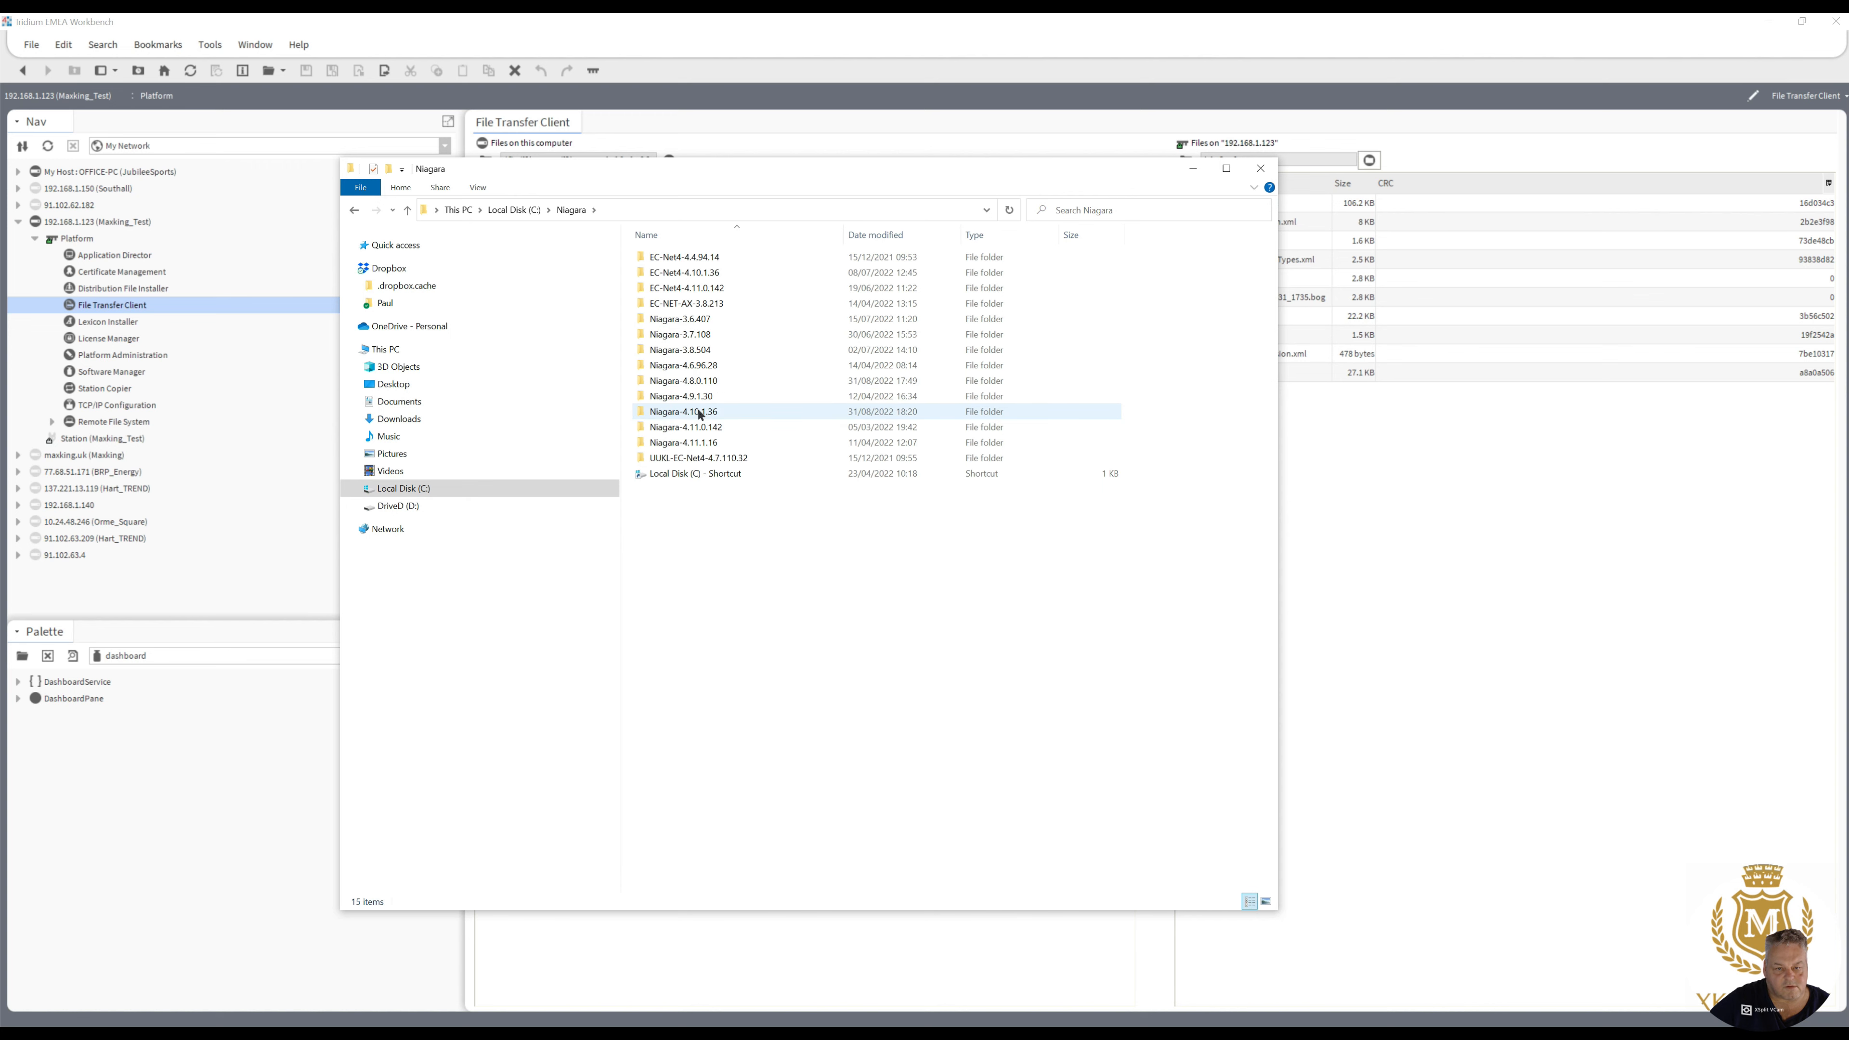
{"action": "double_click", "coordinate": [696, 411]}
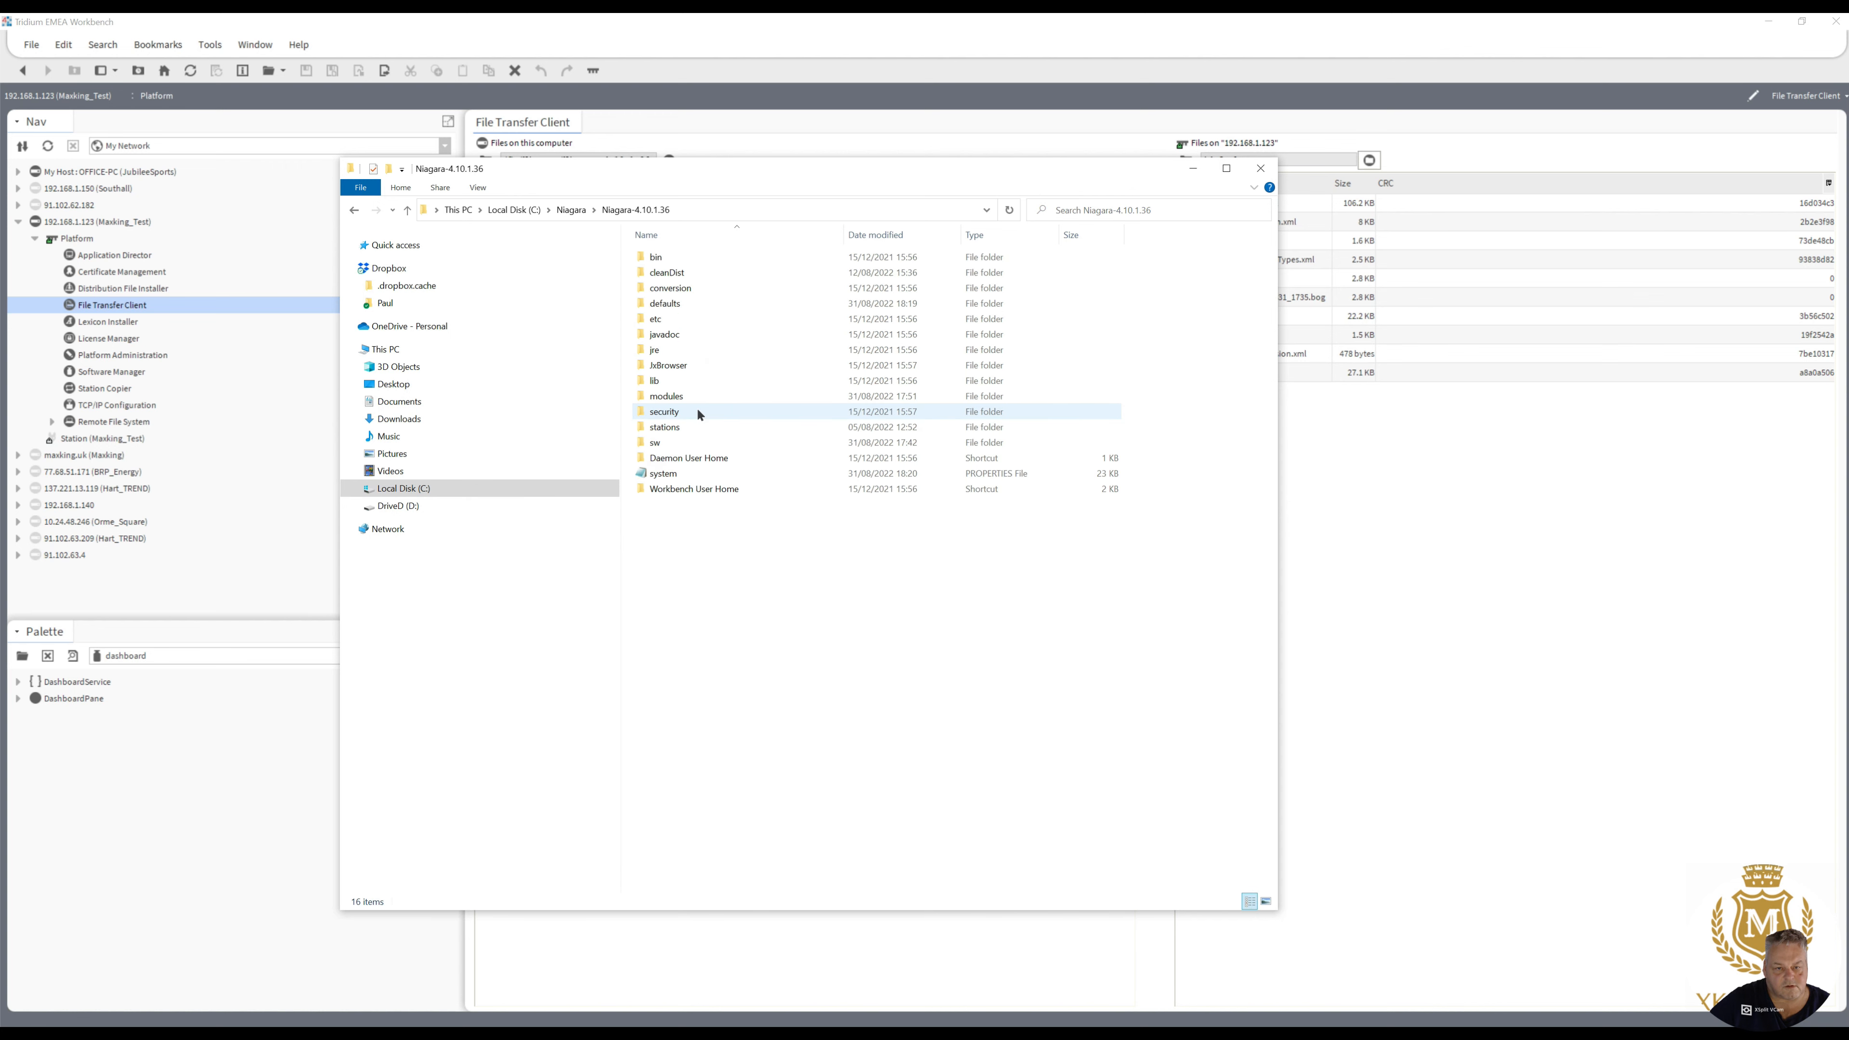
{"action": "double_click", "coordinate": [664, 474]}
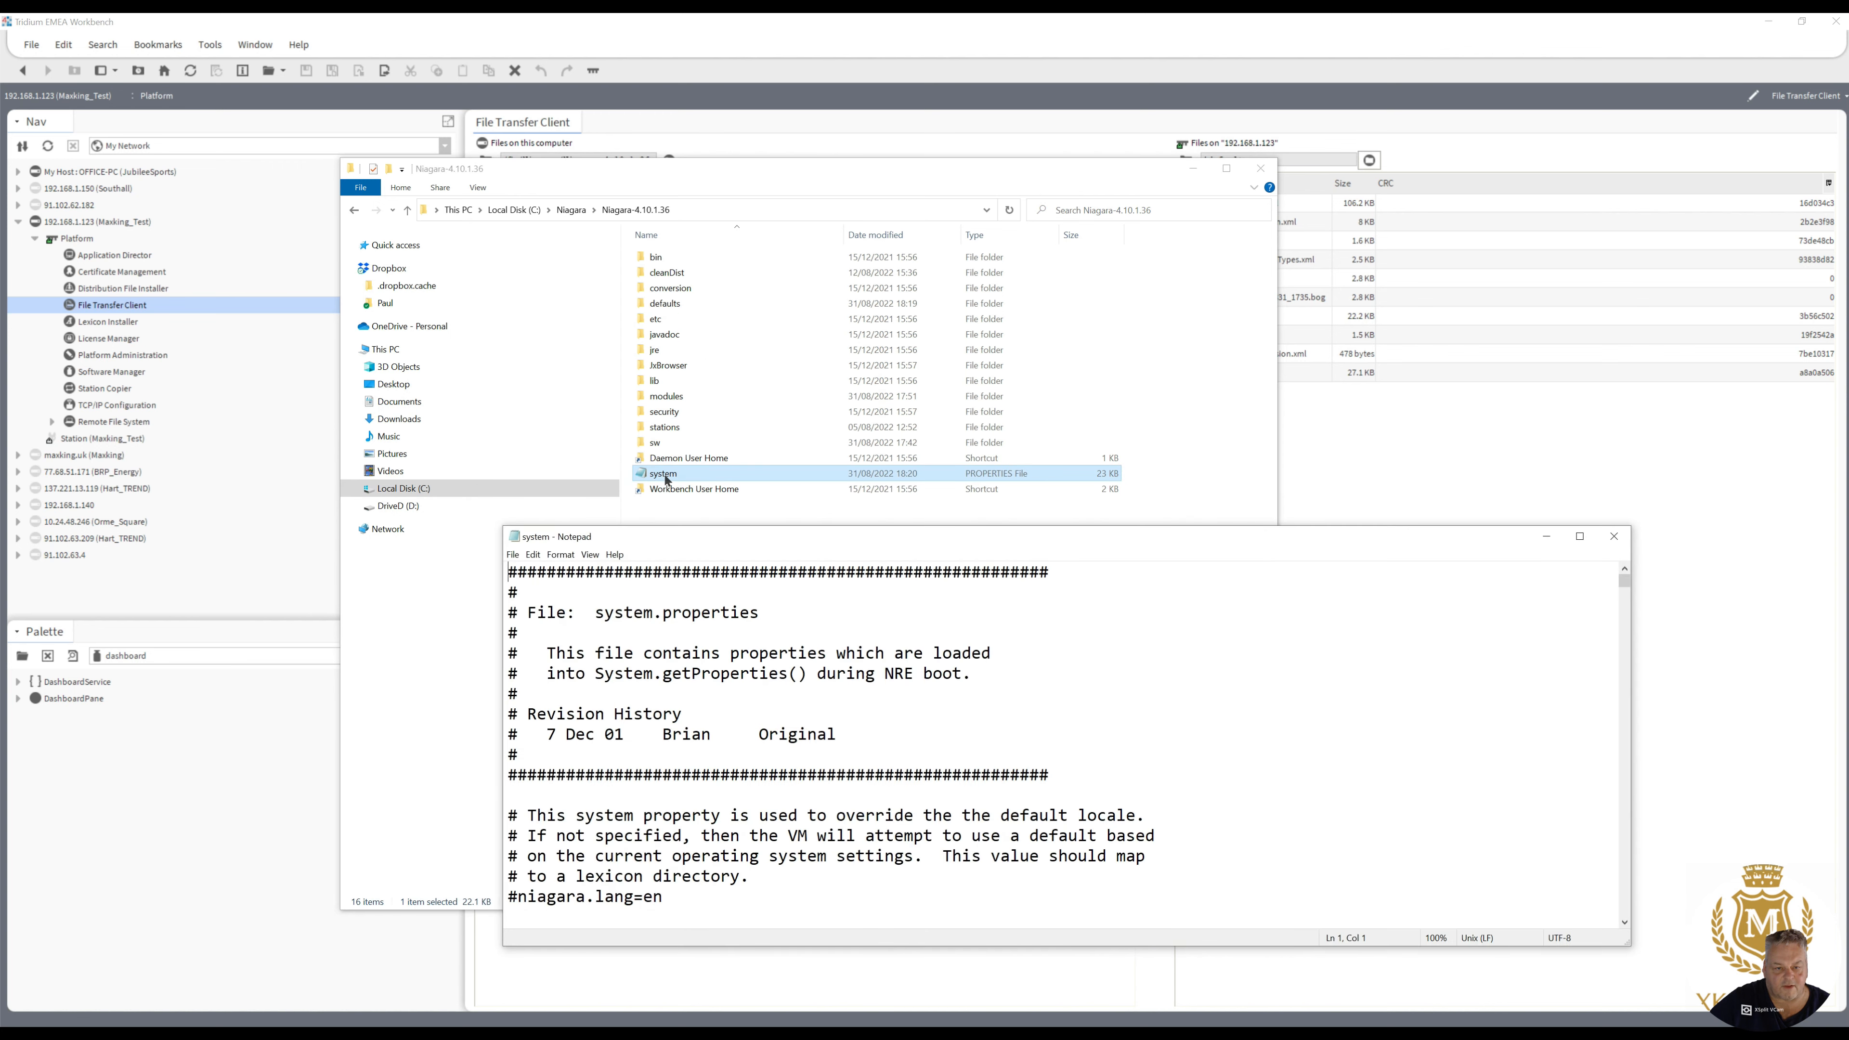
{"action": "left_click", "coordinate": [1579, 537]}
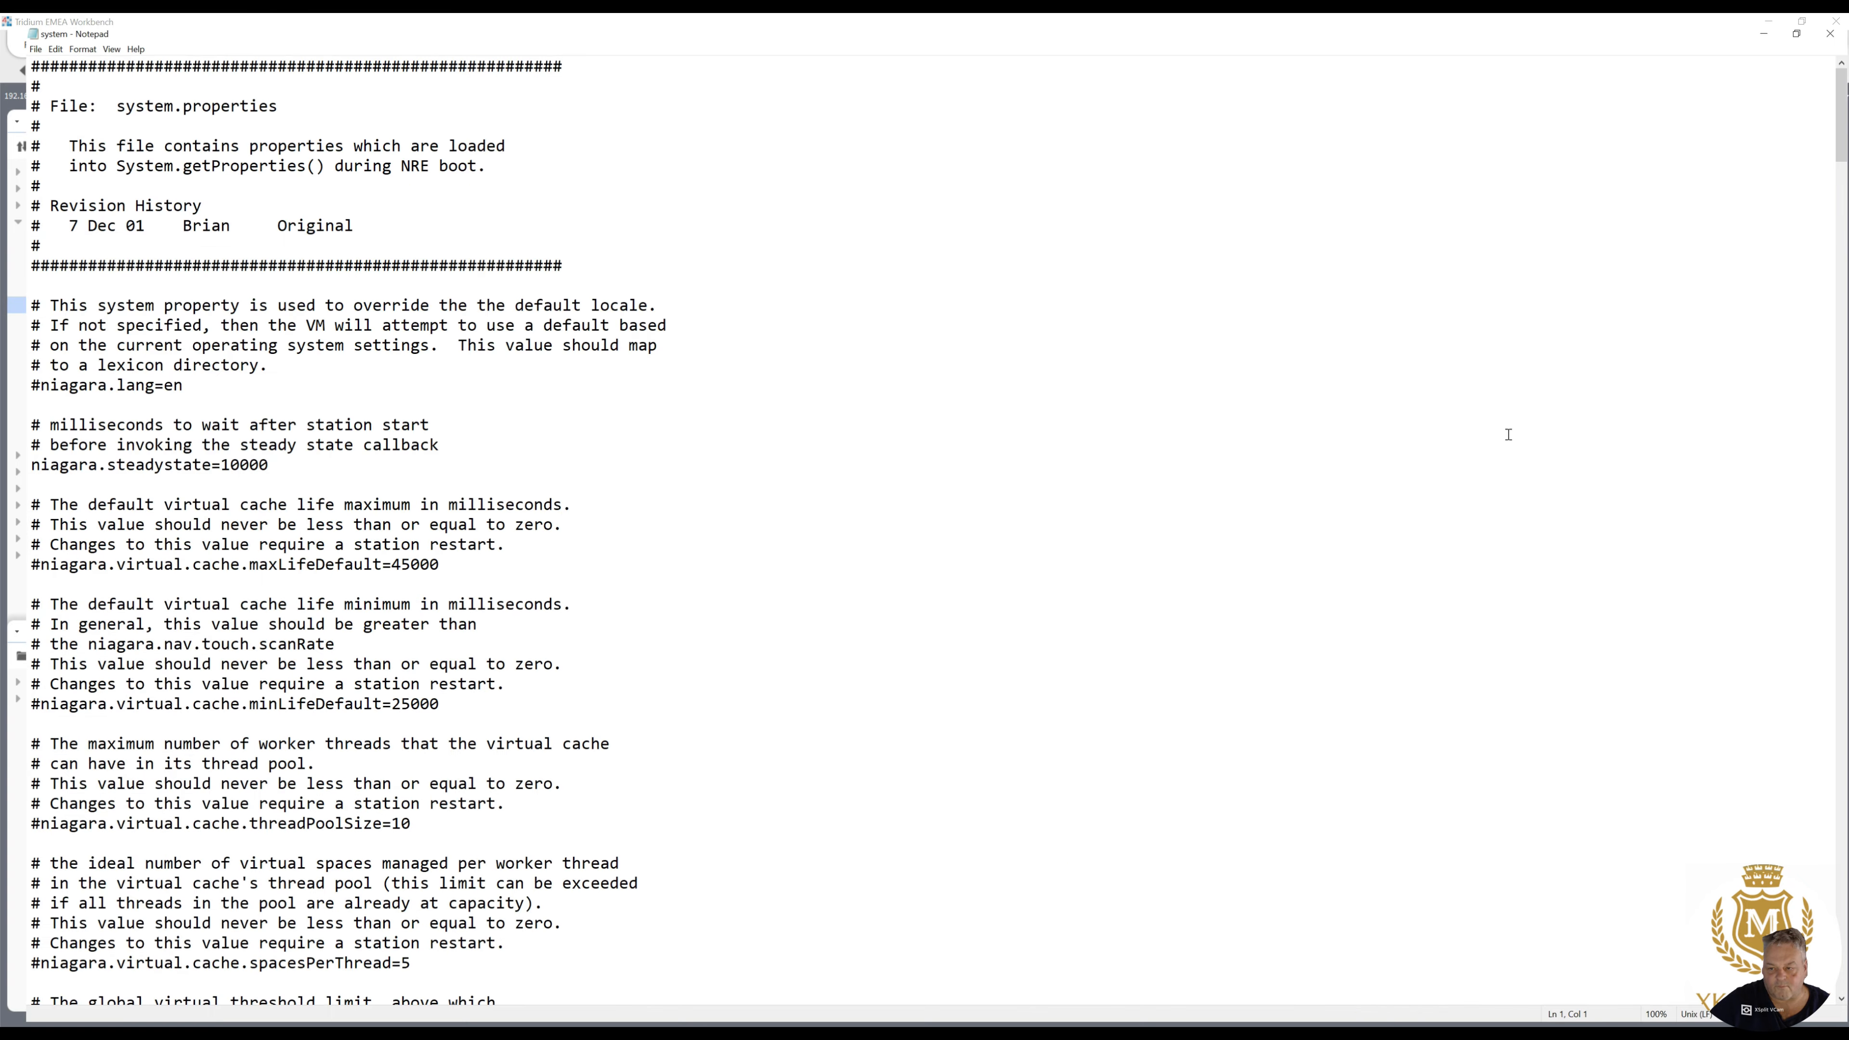
- Uncomment the niagara.moduleVerificationMode line in system.properties and set its value to low
{"action": "left_click_drag", "start_coordinate": [1842, 160], "coordinate": [1827, 1001]}
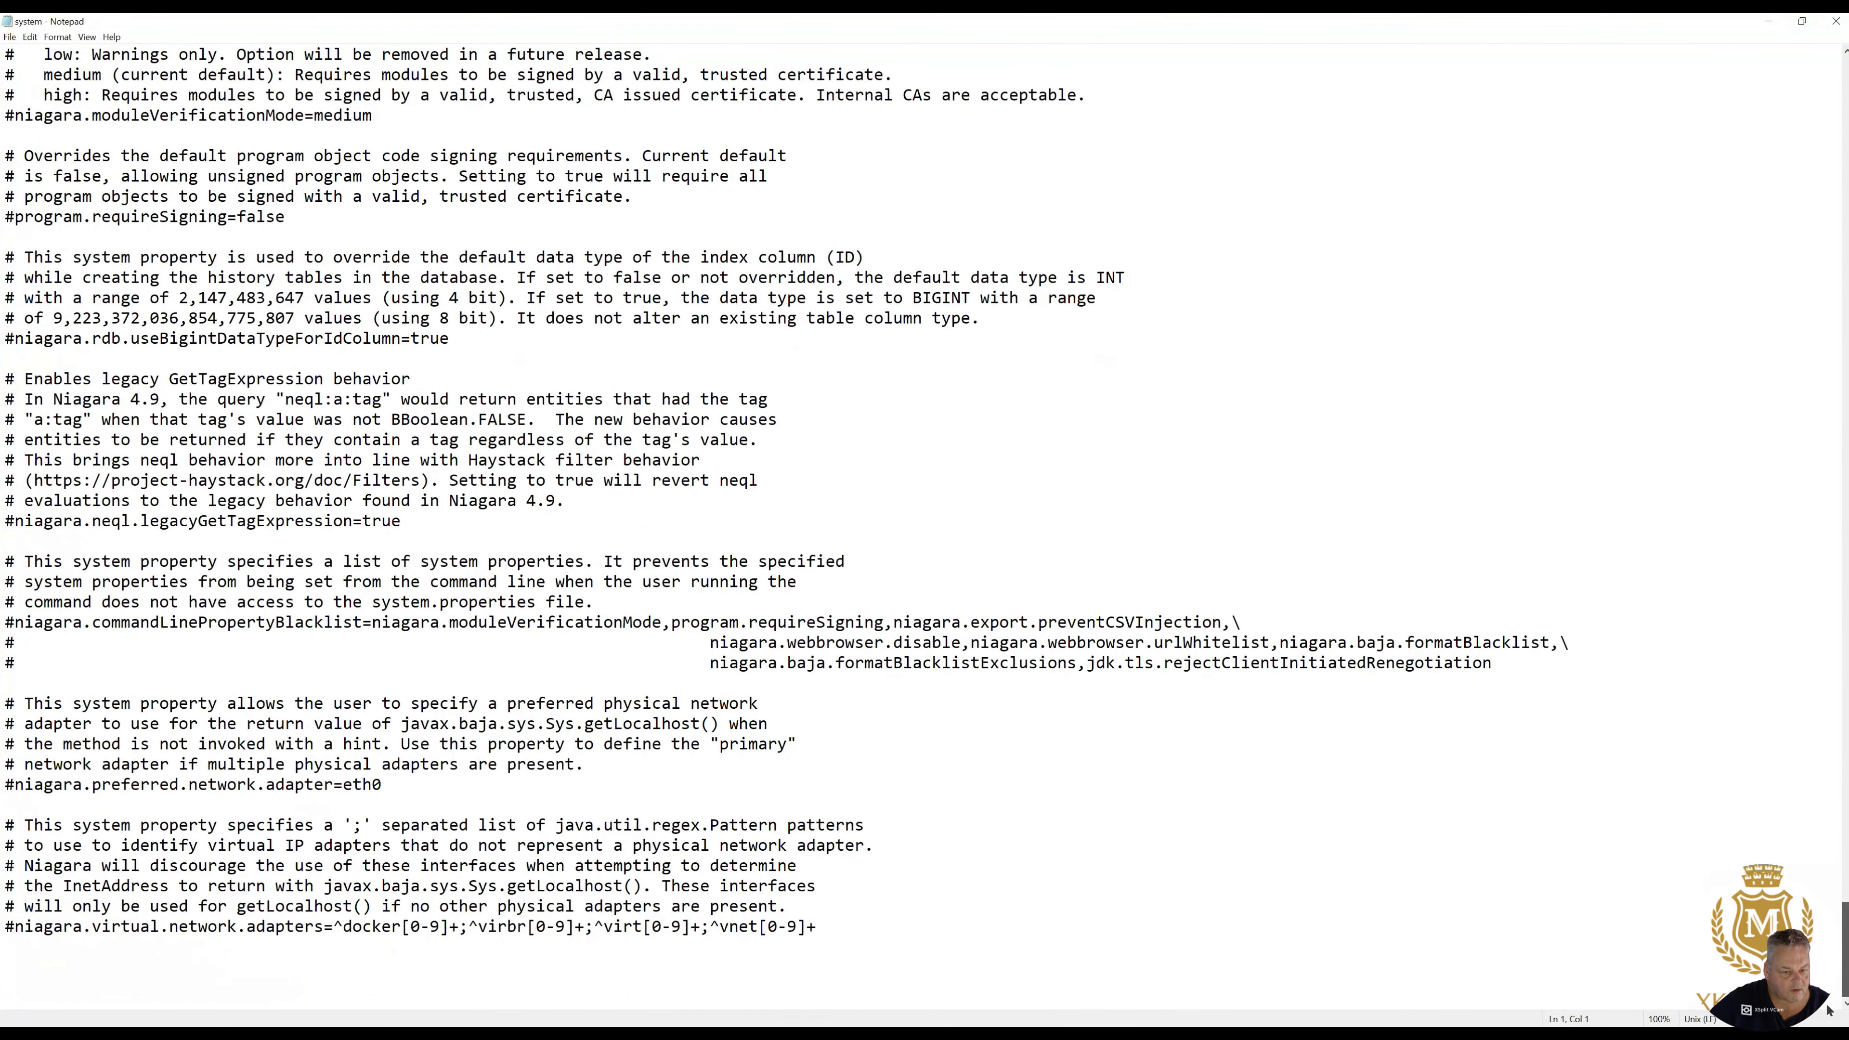
{"action": "scroll", "coordinate": [1832, 992], "scroll_direction": "up", "scroll_amount": 5}
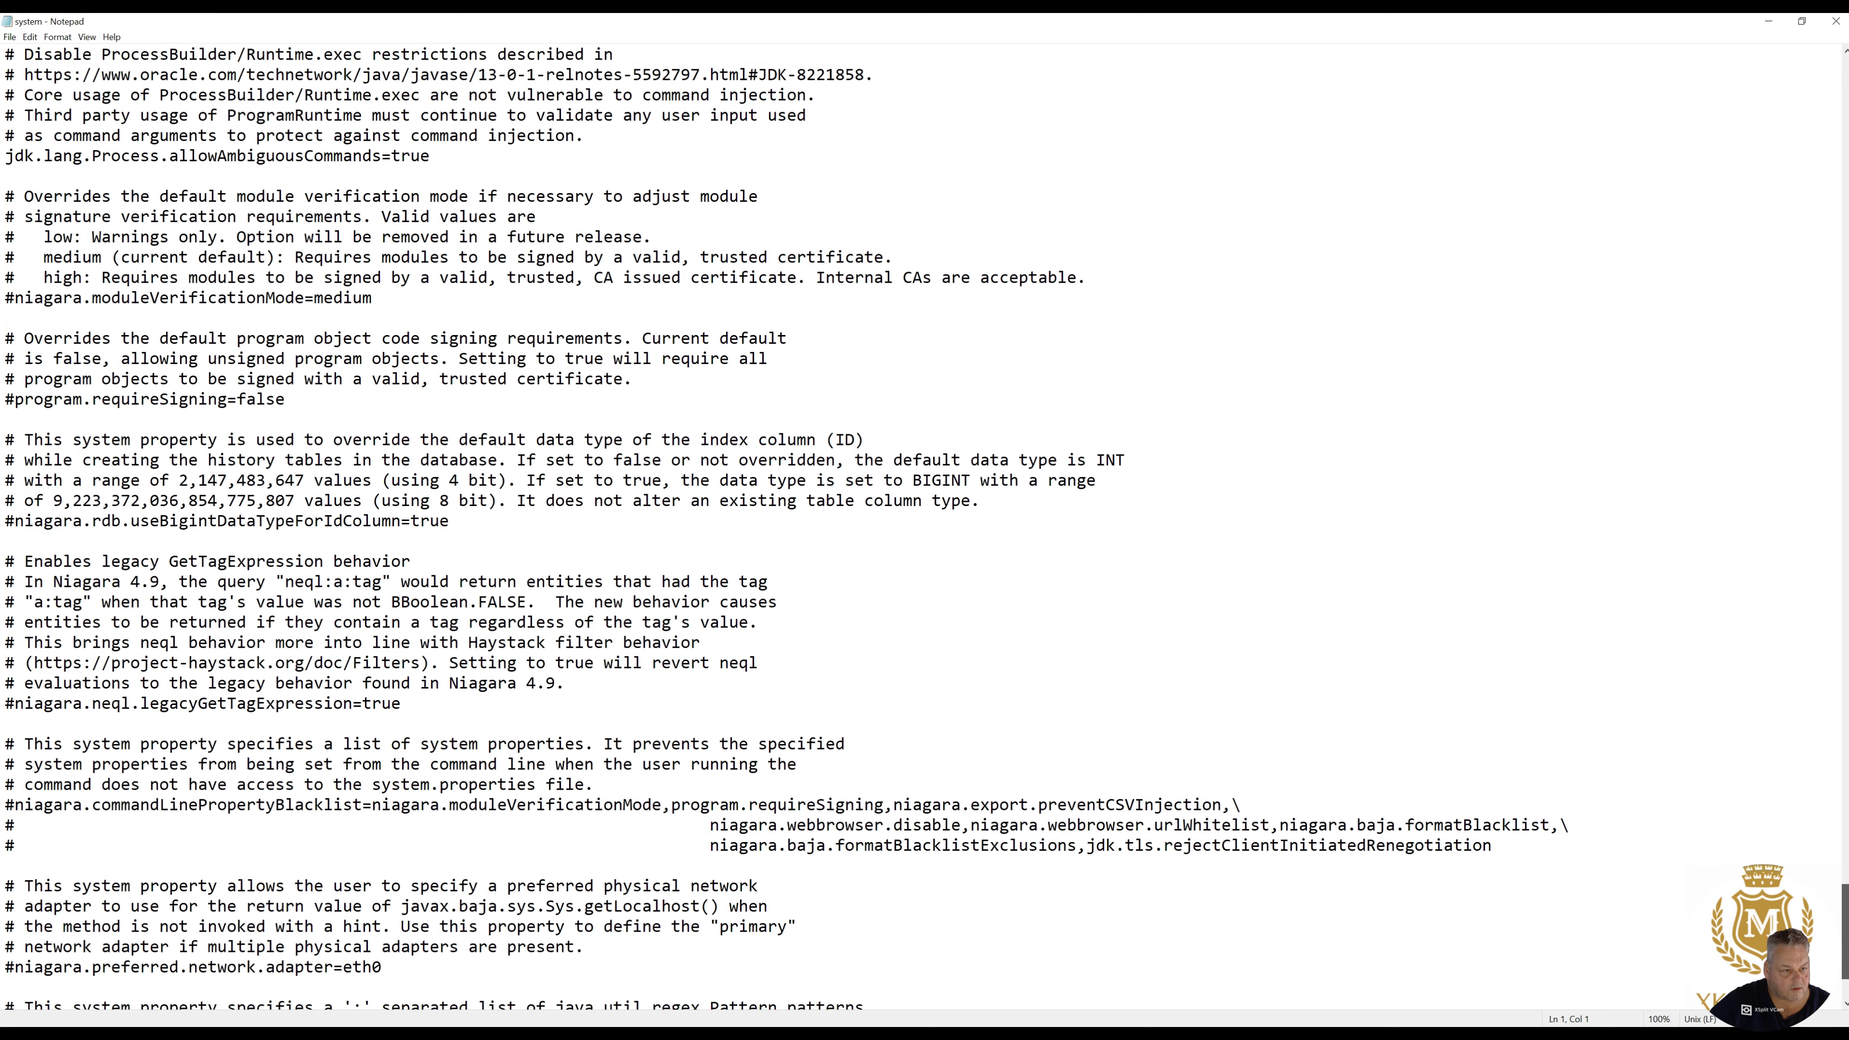
{"action": "scroll", "coordinate": [540, 634], "scroll_direction": "up", "scroll_amount": 1}
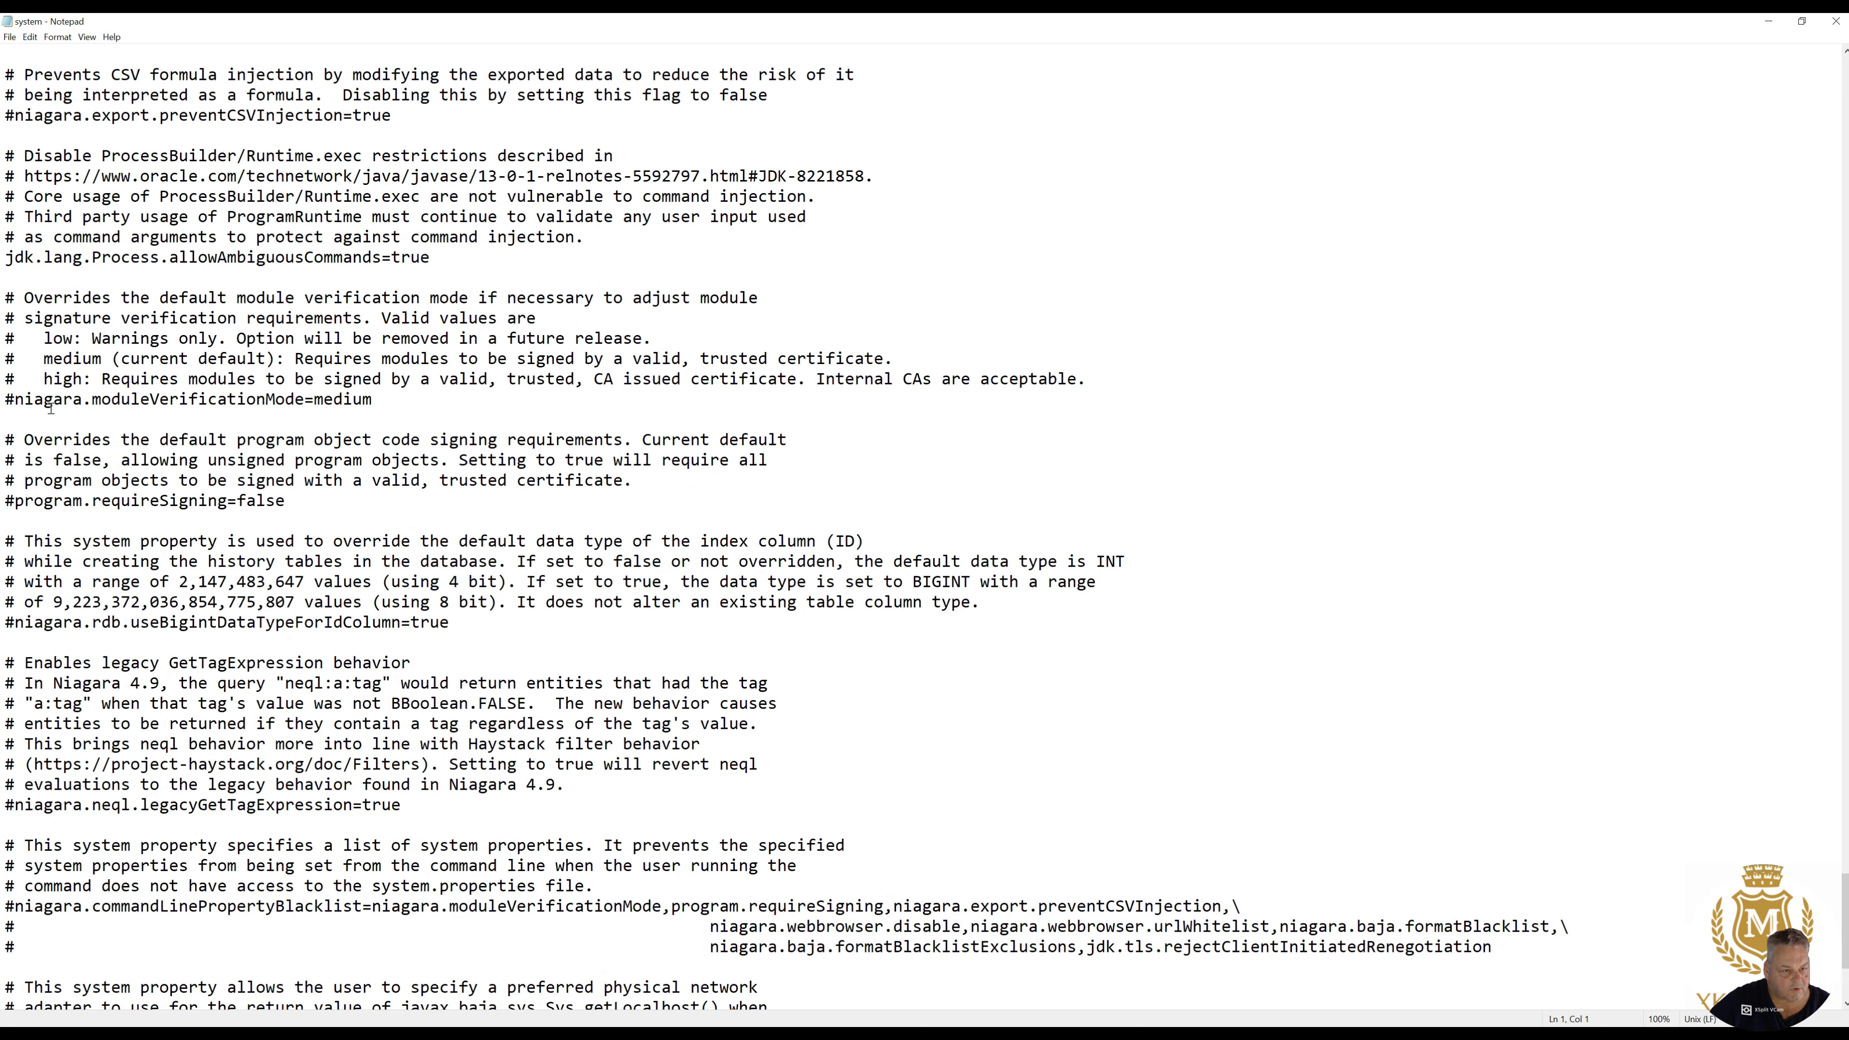
{"action": "left_click", "coordinate": [13, 399]}
{"action": "key", "text": "BackSpace"}
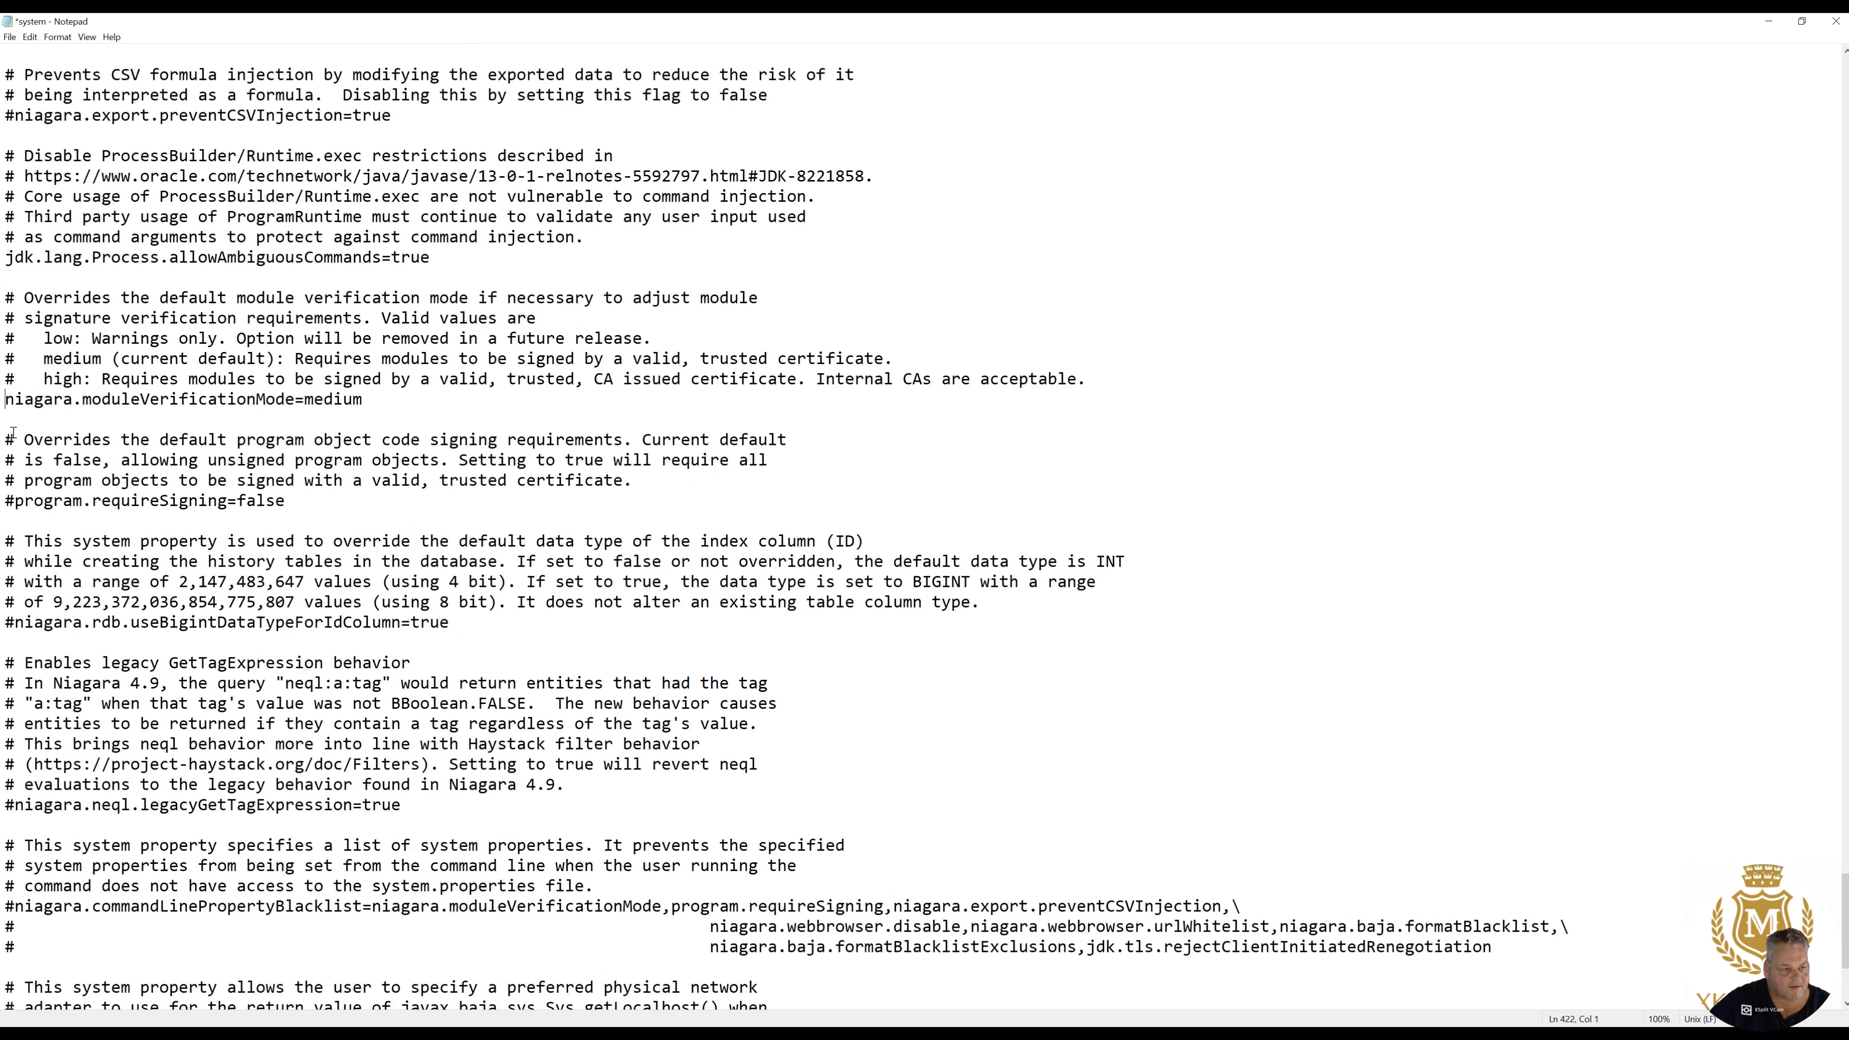
{"action": "left_click_drag", "start_coordinate": [304, 399], "coordinate": [360, 401]}
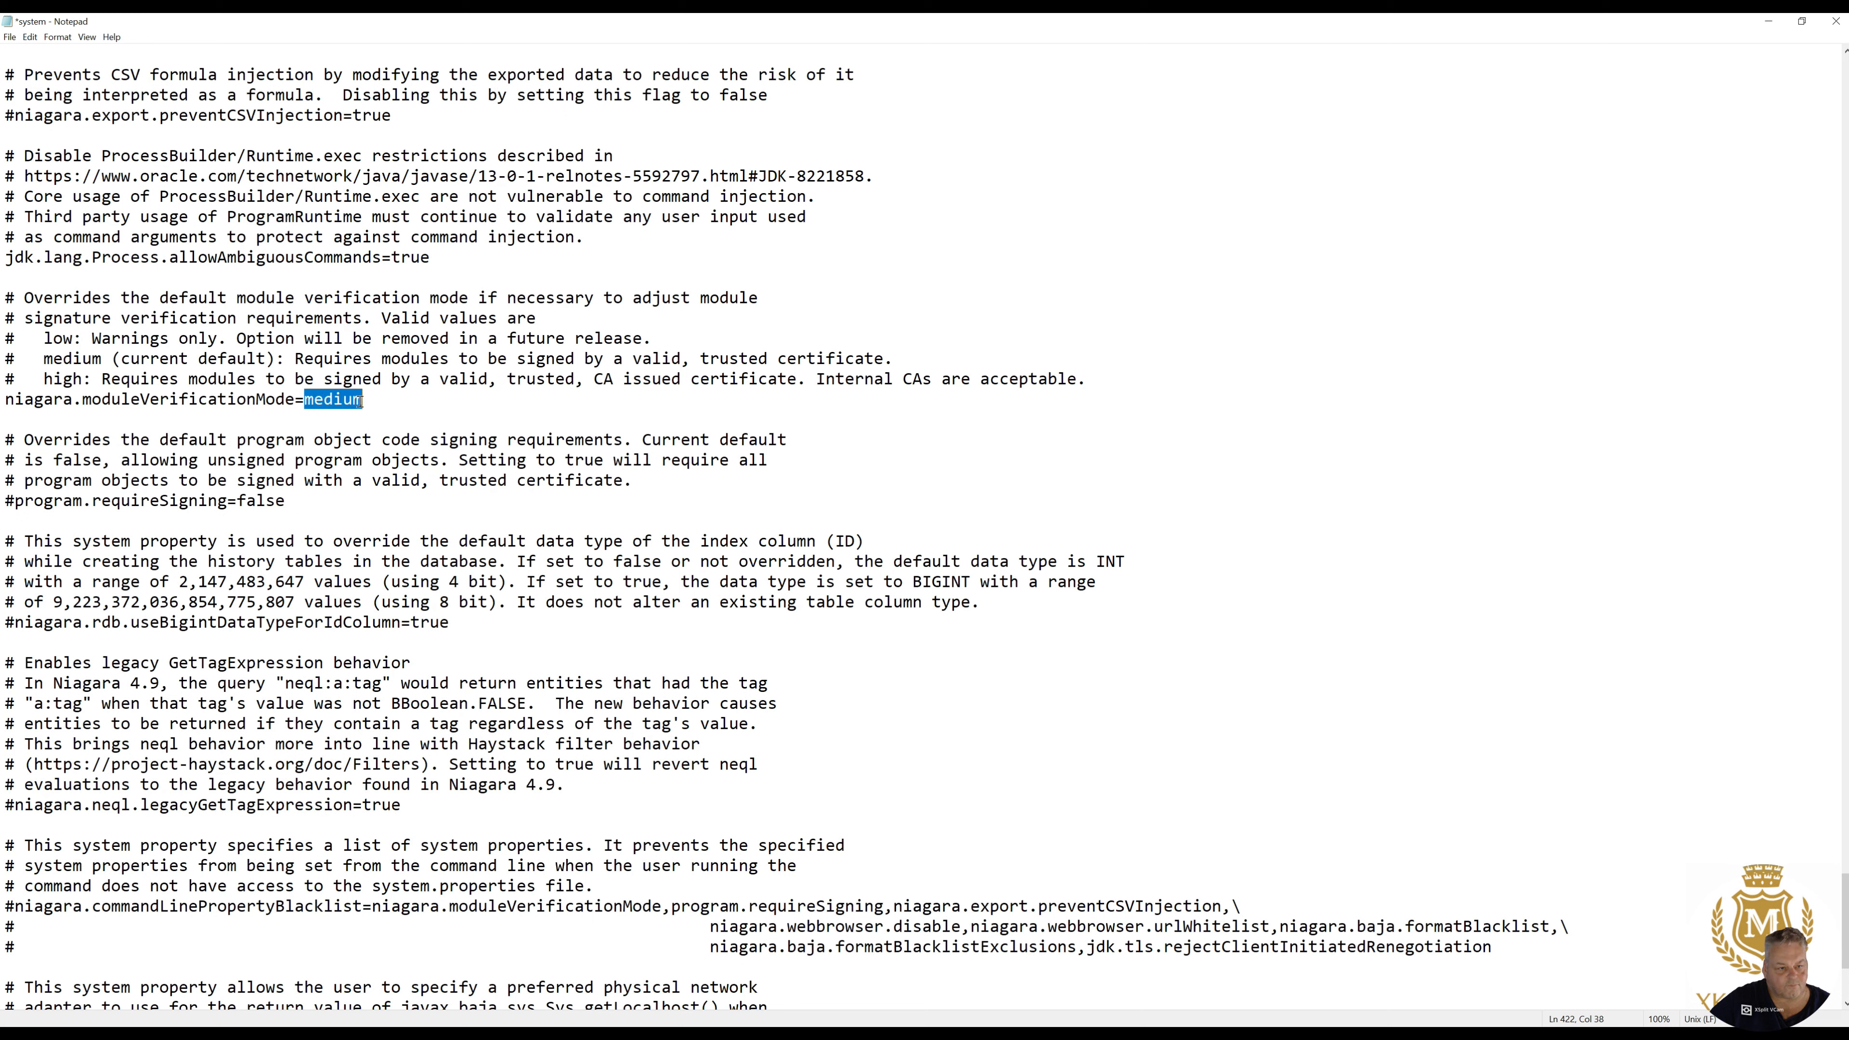
{"action": "type", "text": "low"}
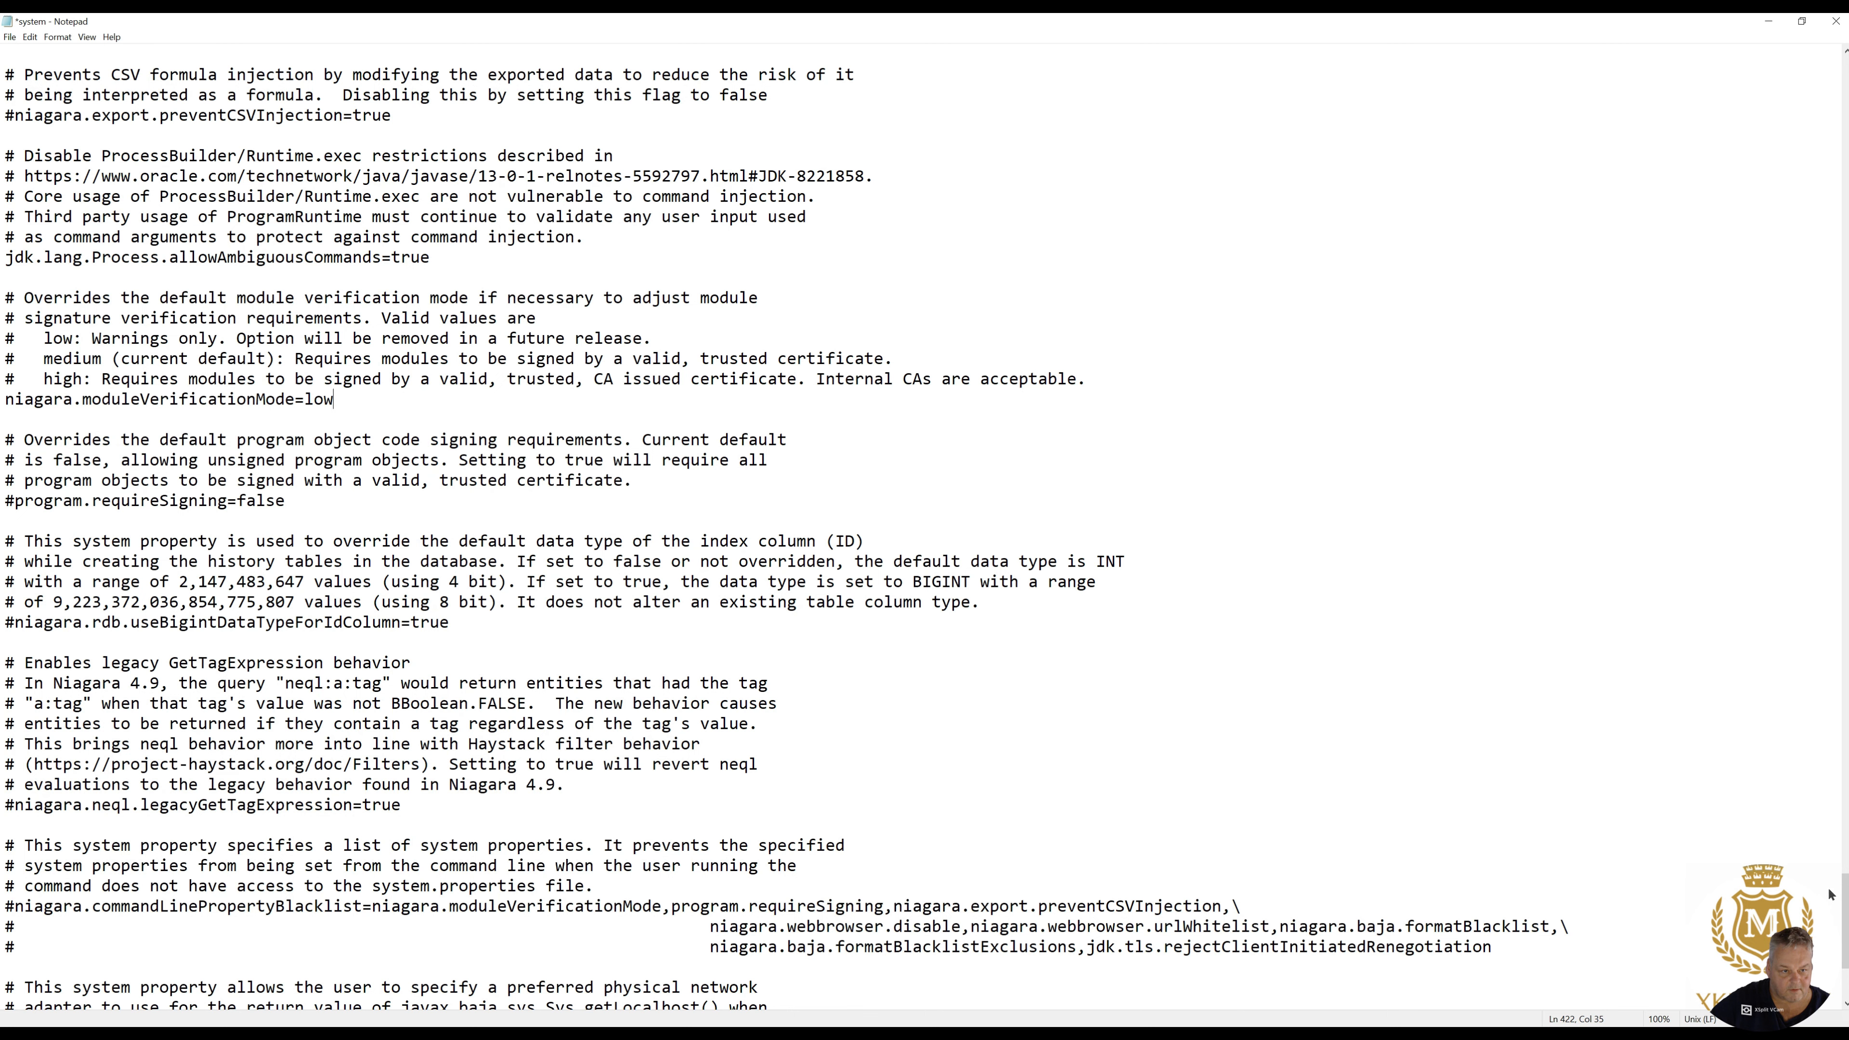
- Check the end of system.properties, save the file, and close Notepad and File Explorer
{"action": "left_click_drag", "start_coordinate": [1845, 893], "coordinate": [1846, 923]}
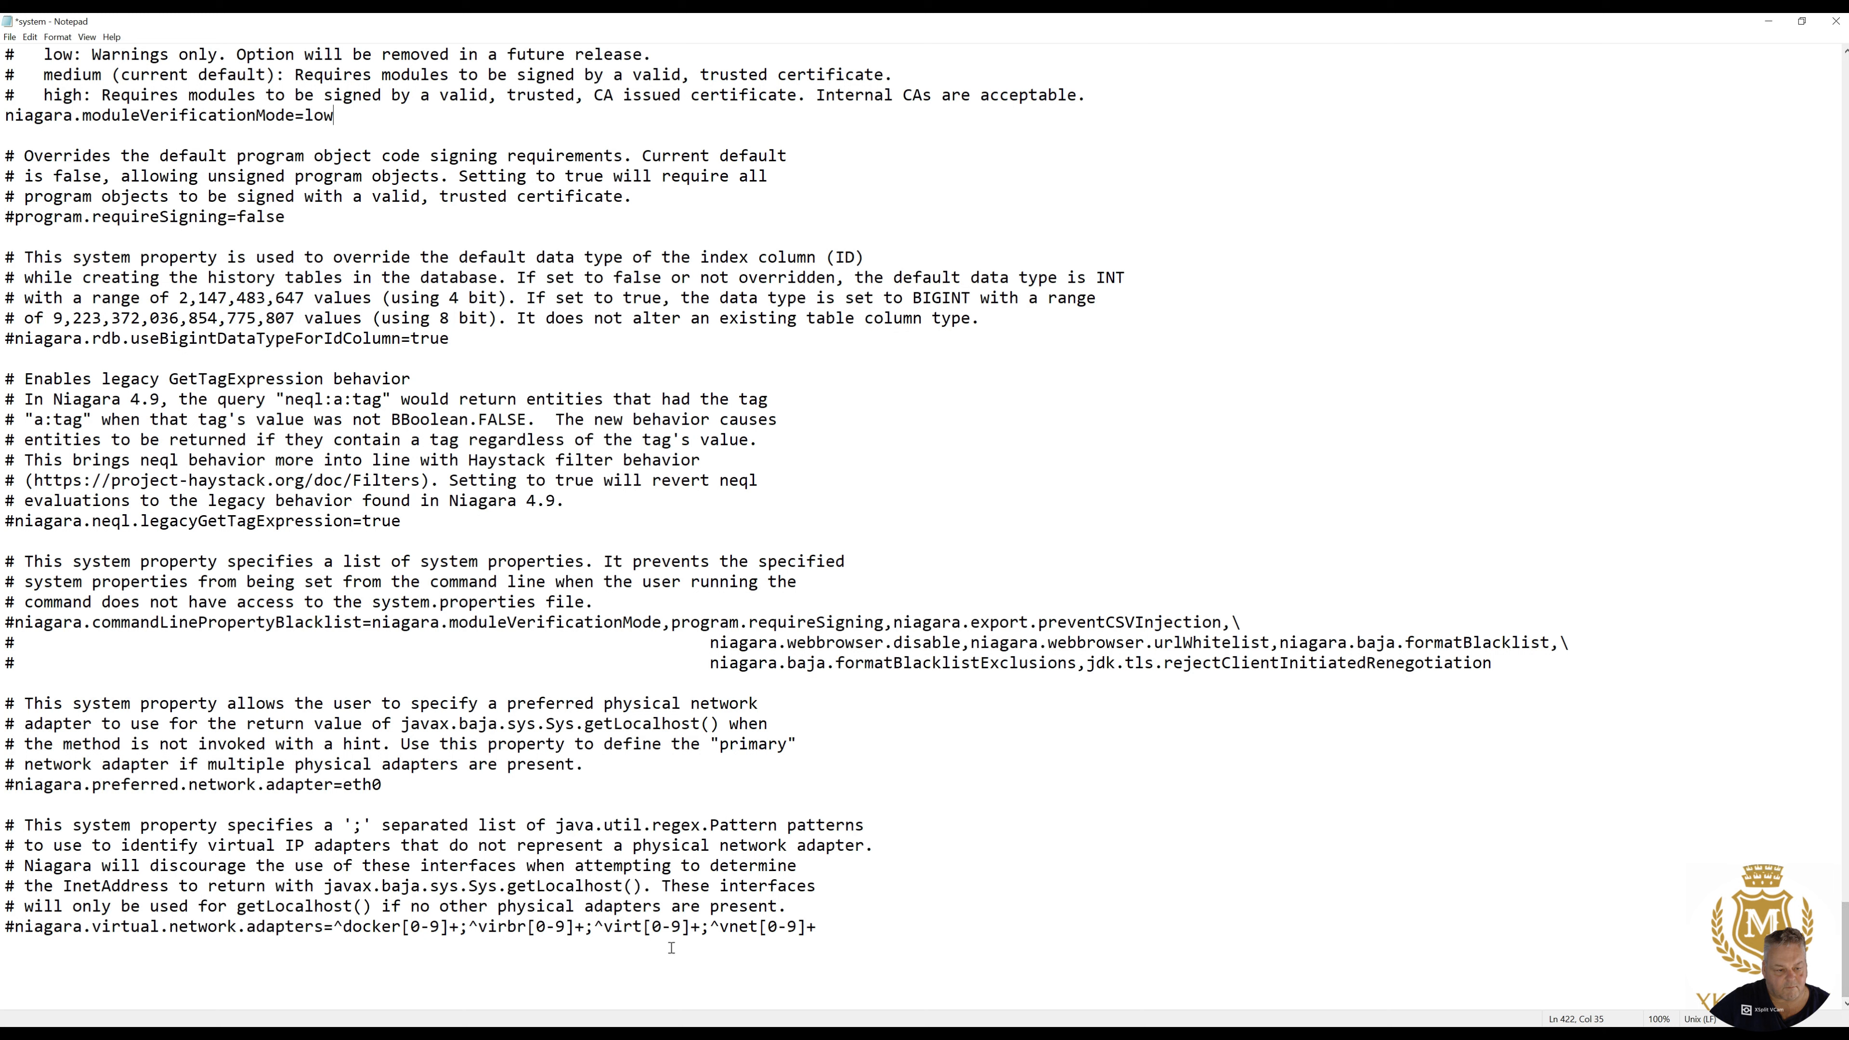
{"action": "left_click_drag", "start_coordinate": [602, 926], "coordinate": [788, 926]}
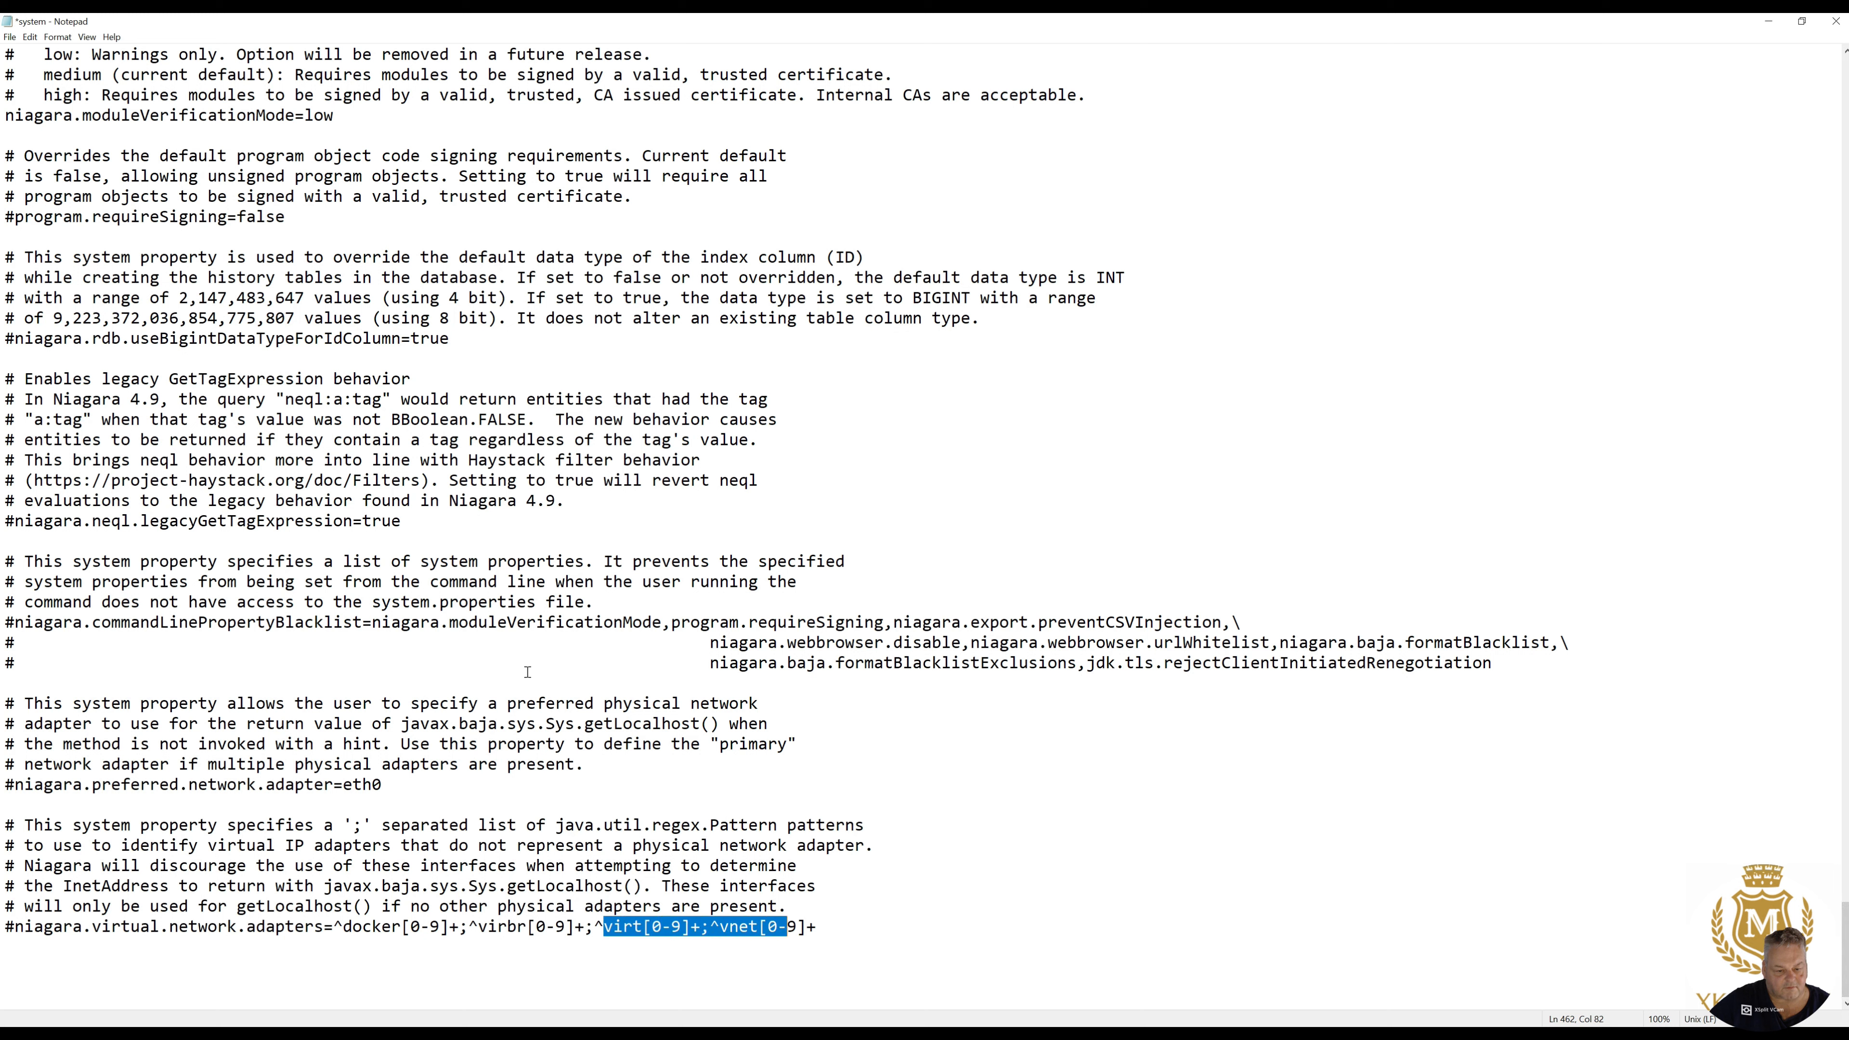
{"action": "left_click", "coordinate": [10, 36]}
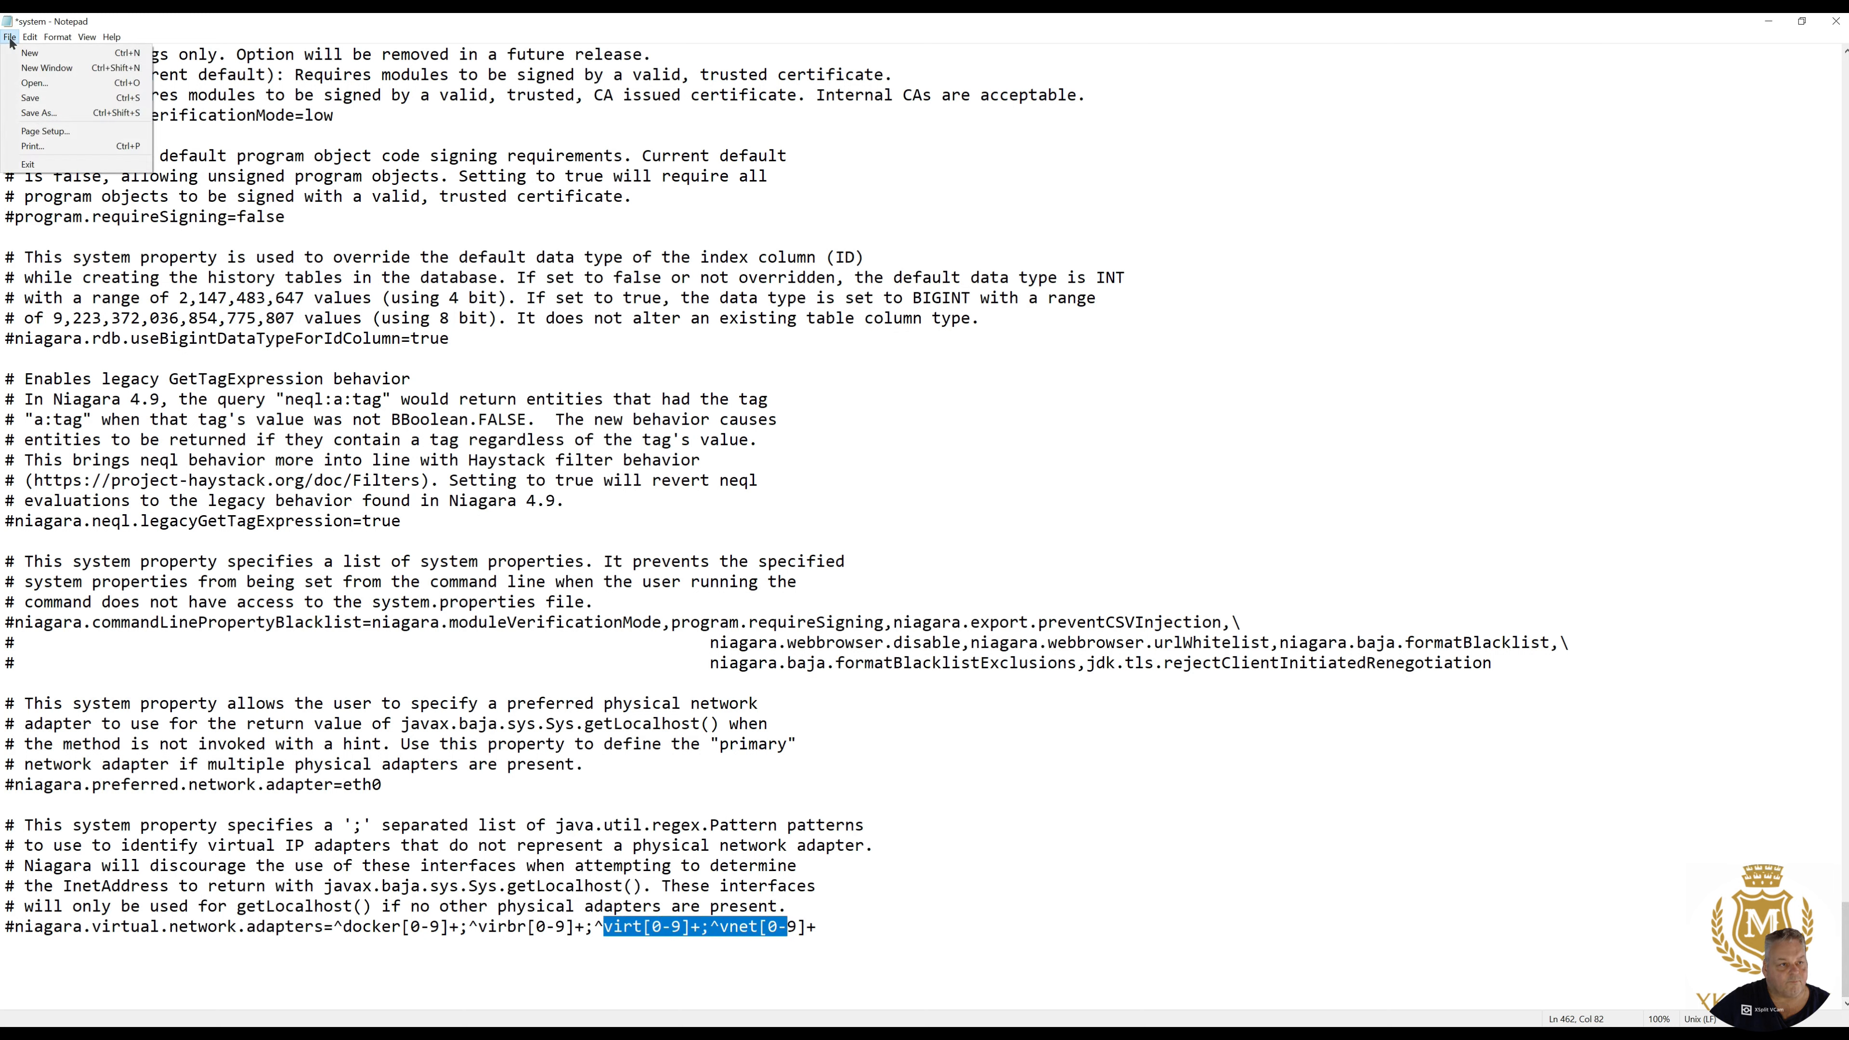
{"action": "left_click", "coordinate": [30, 99]}
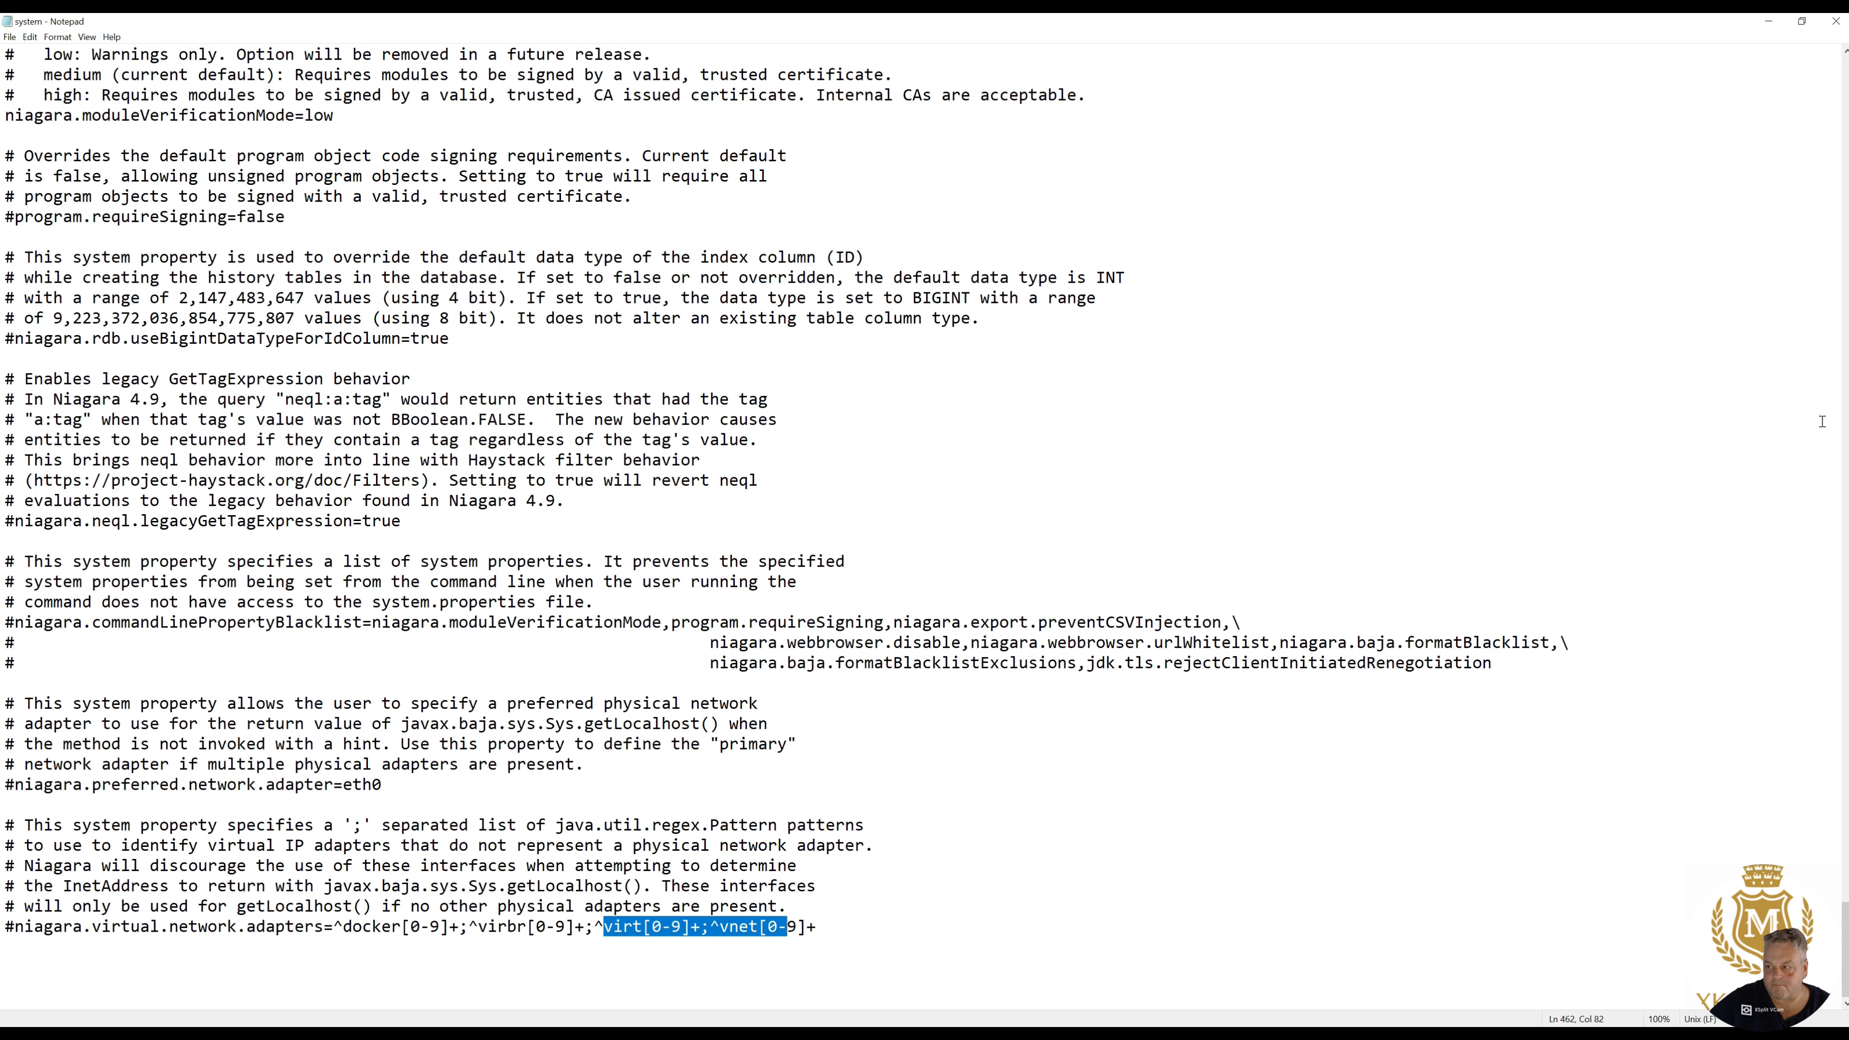
{"action": "left_click", "coordinate": [1835, 20]}
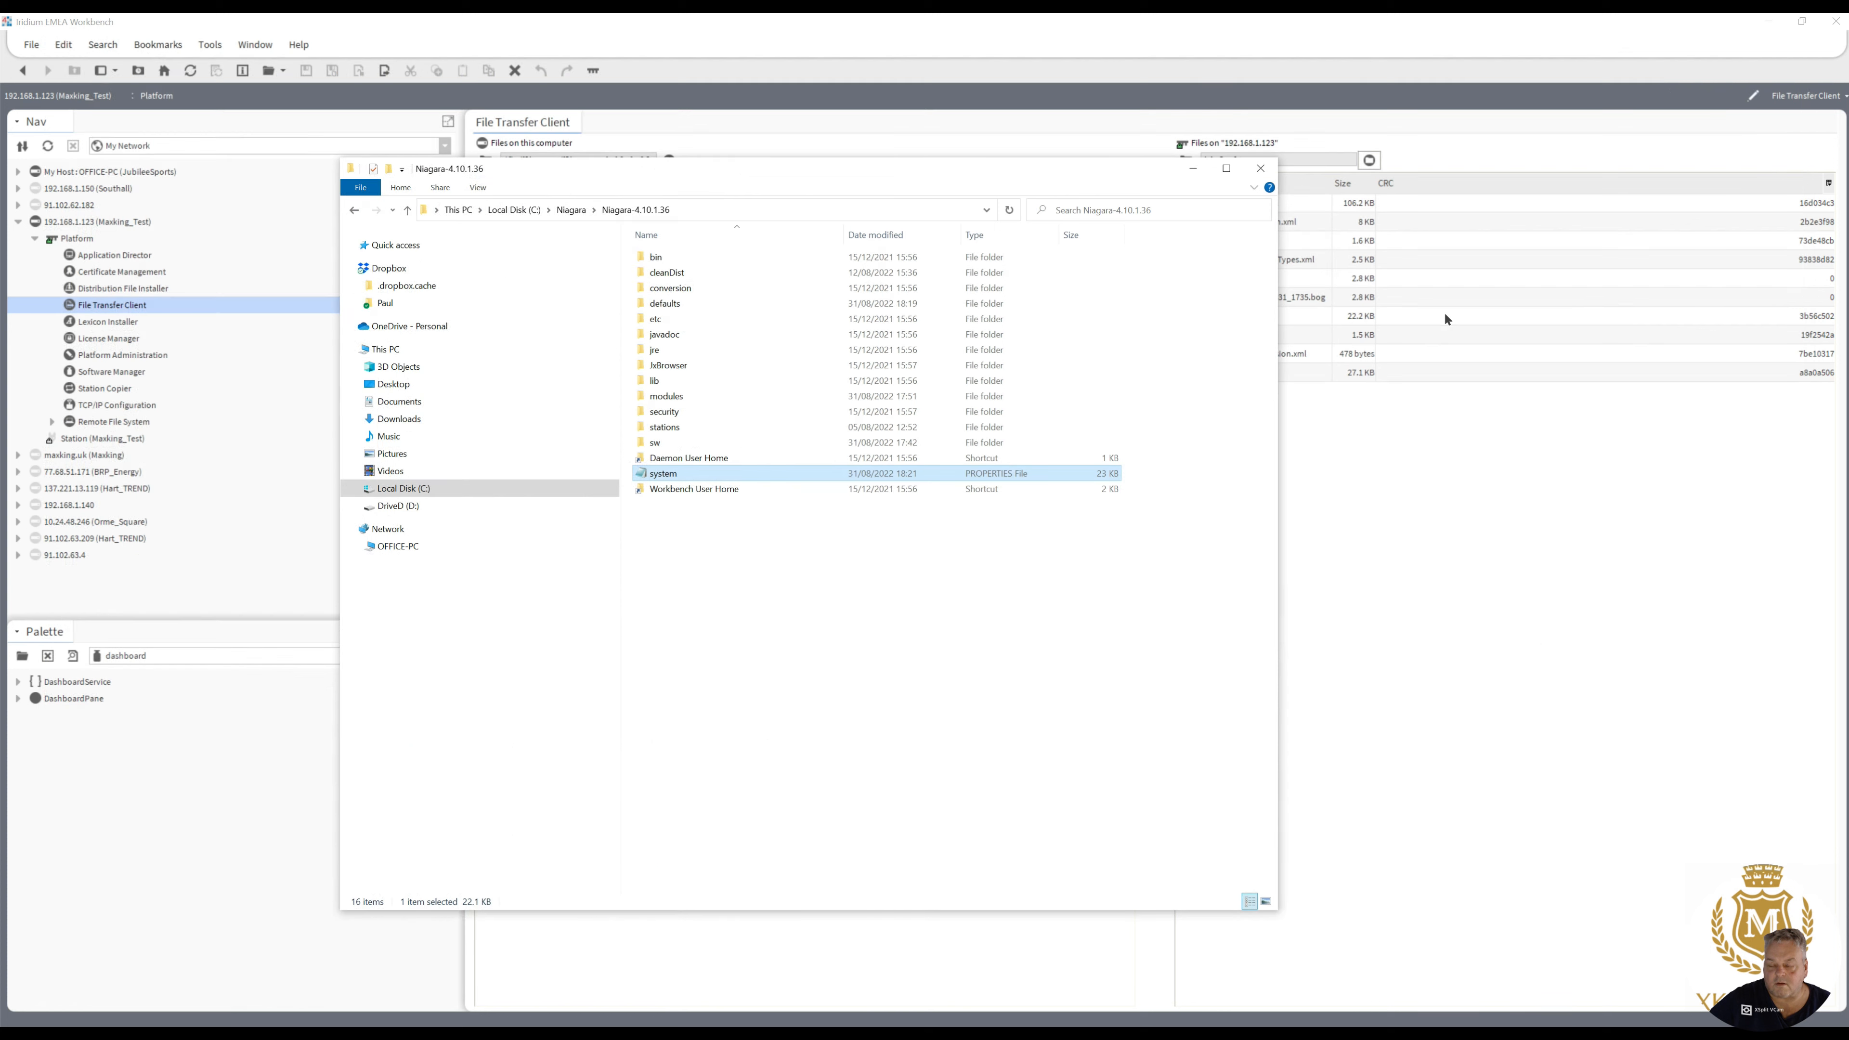
{"action": "left_click", "coordinate": [1261, 169]}
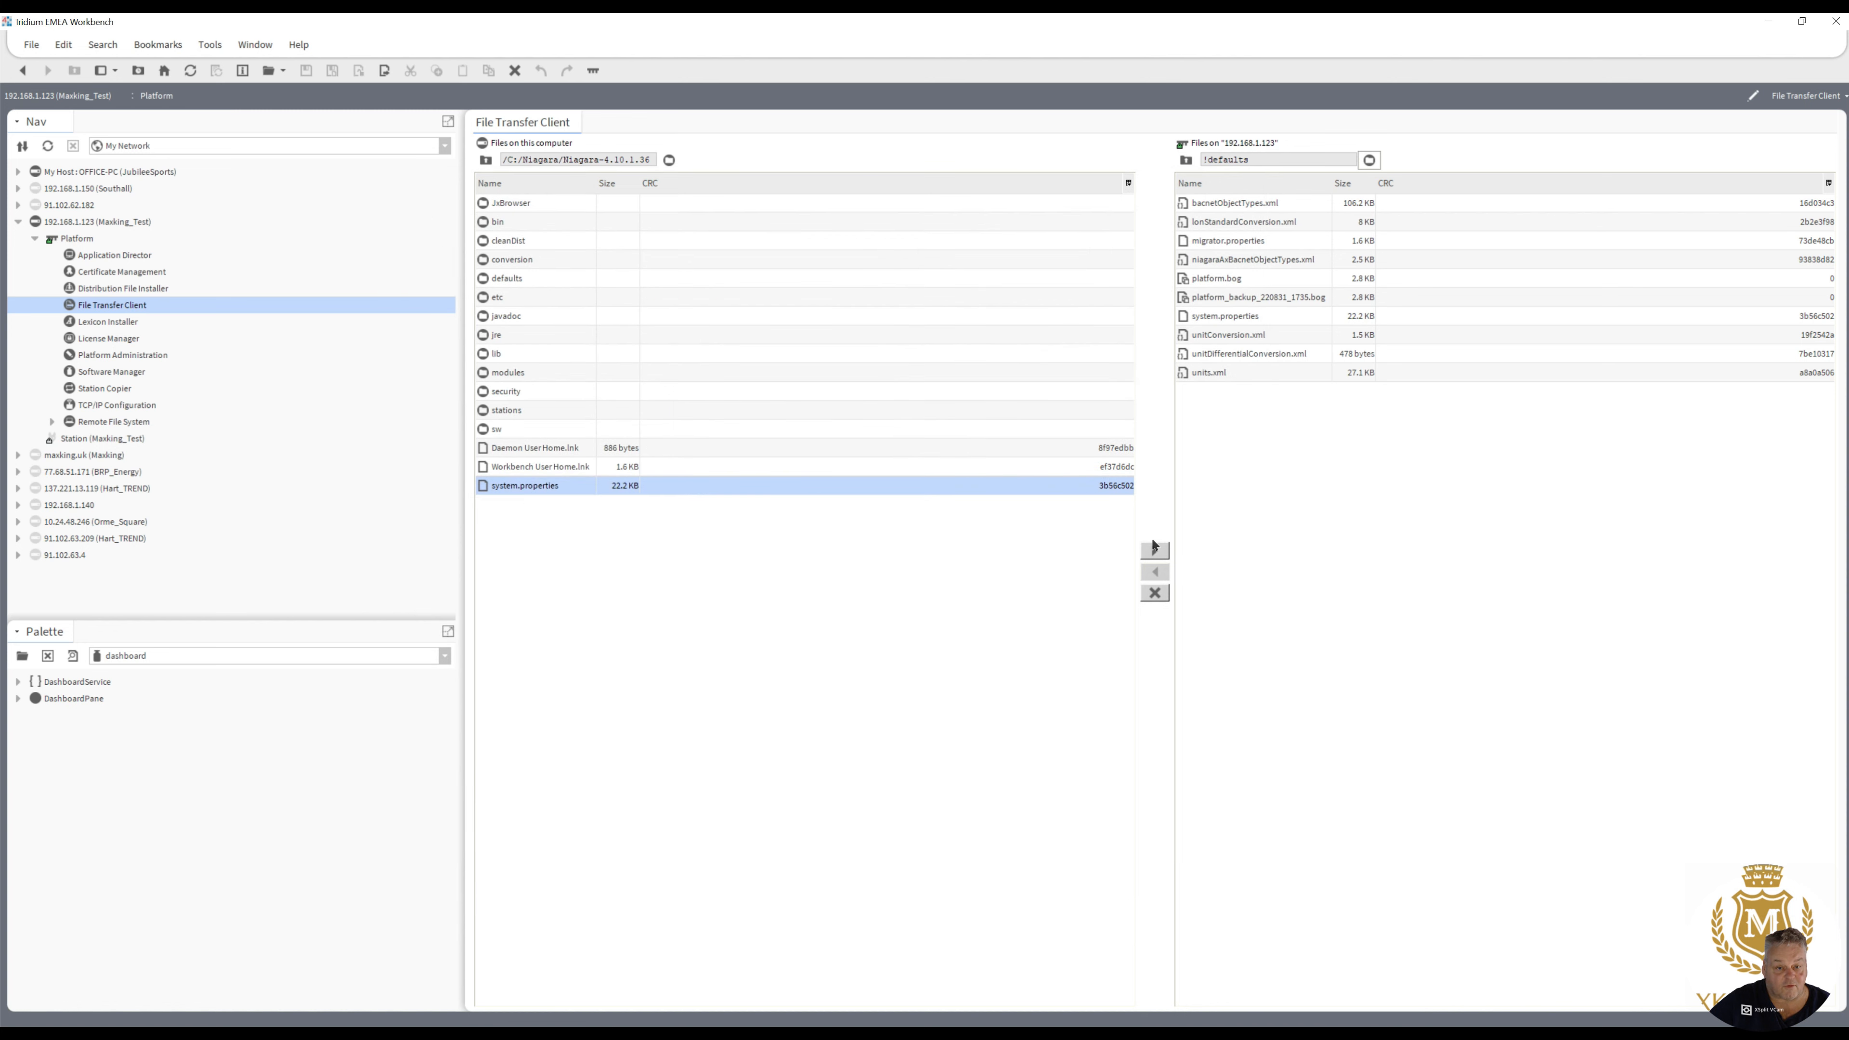
- Transfer the edited system.properties to the remote defaults folder, replacing the existing file
{"action": "left_click", "coordinate": [1156, 552]}
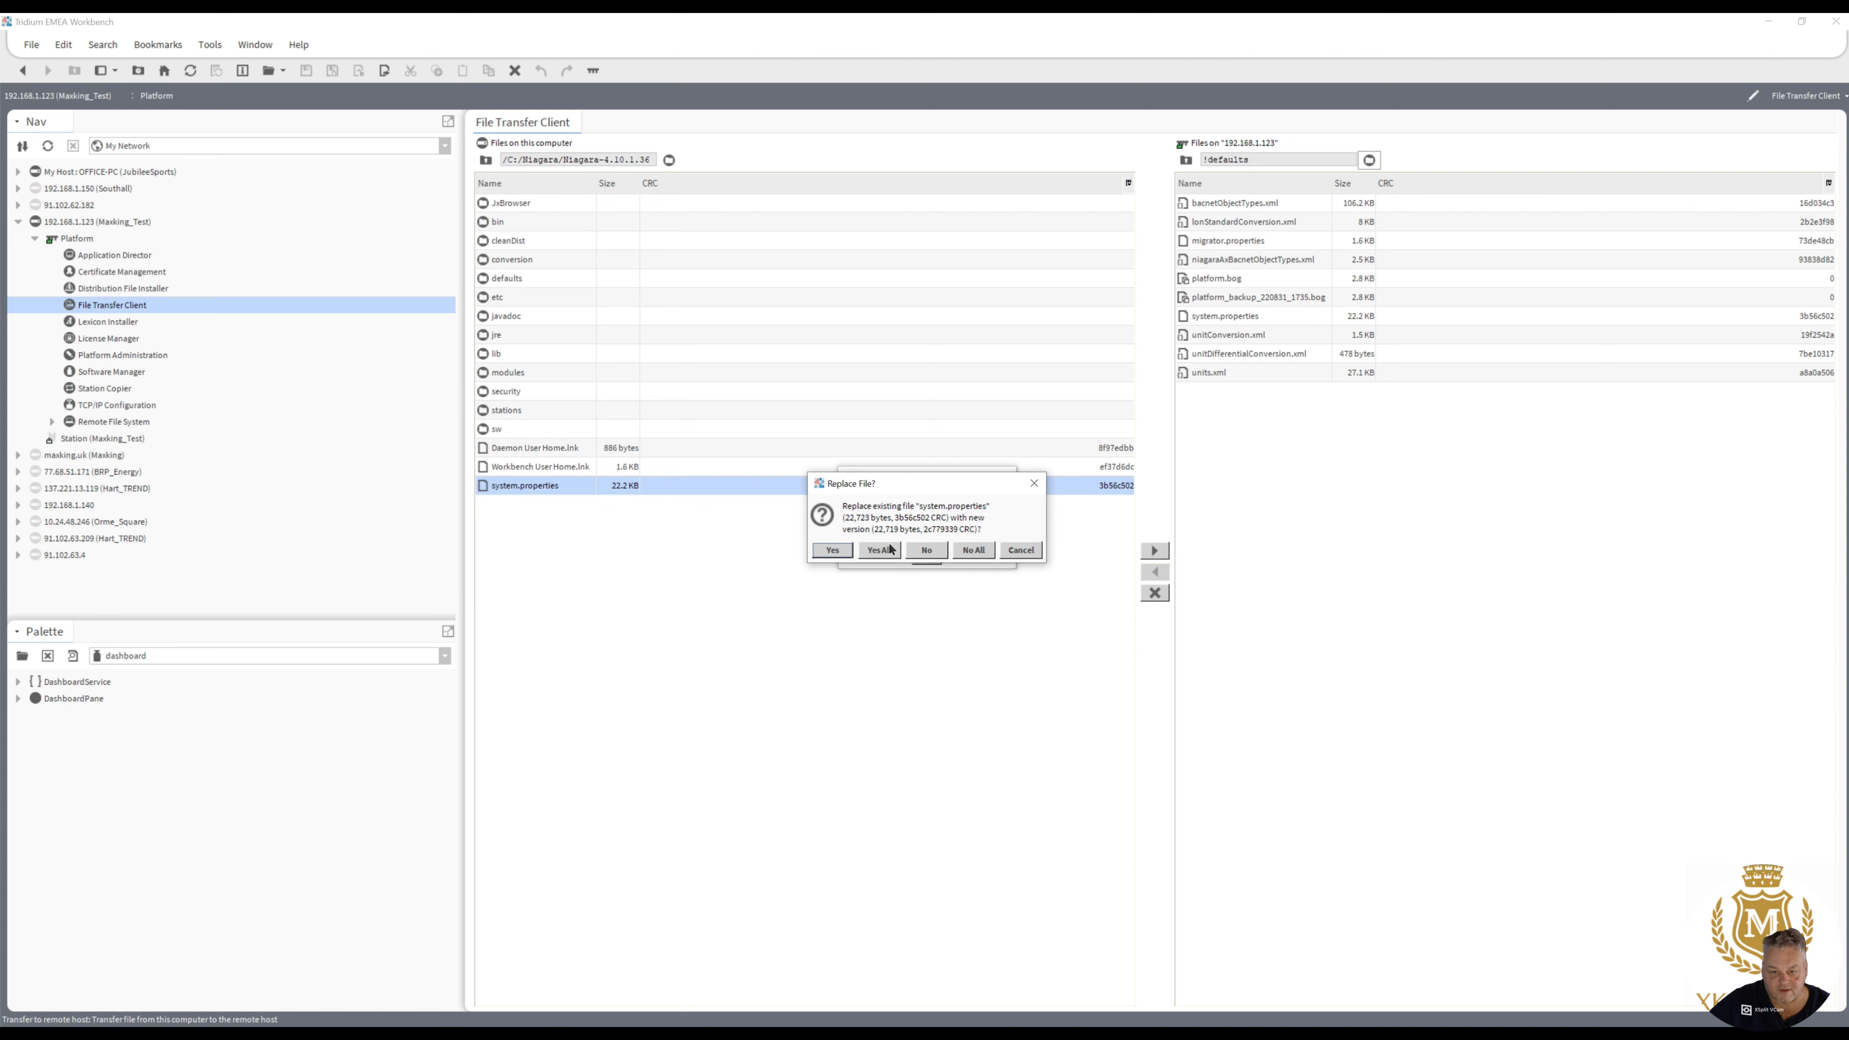
{"action": "left_click", "coordinate": [879, 551]}
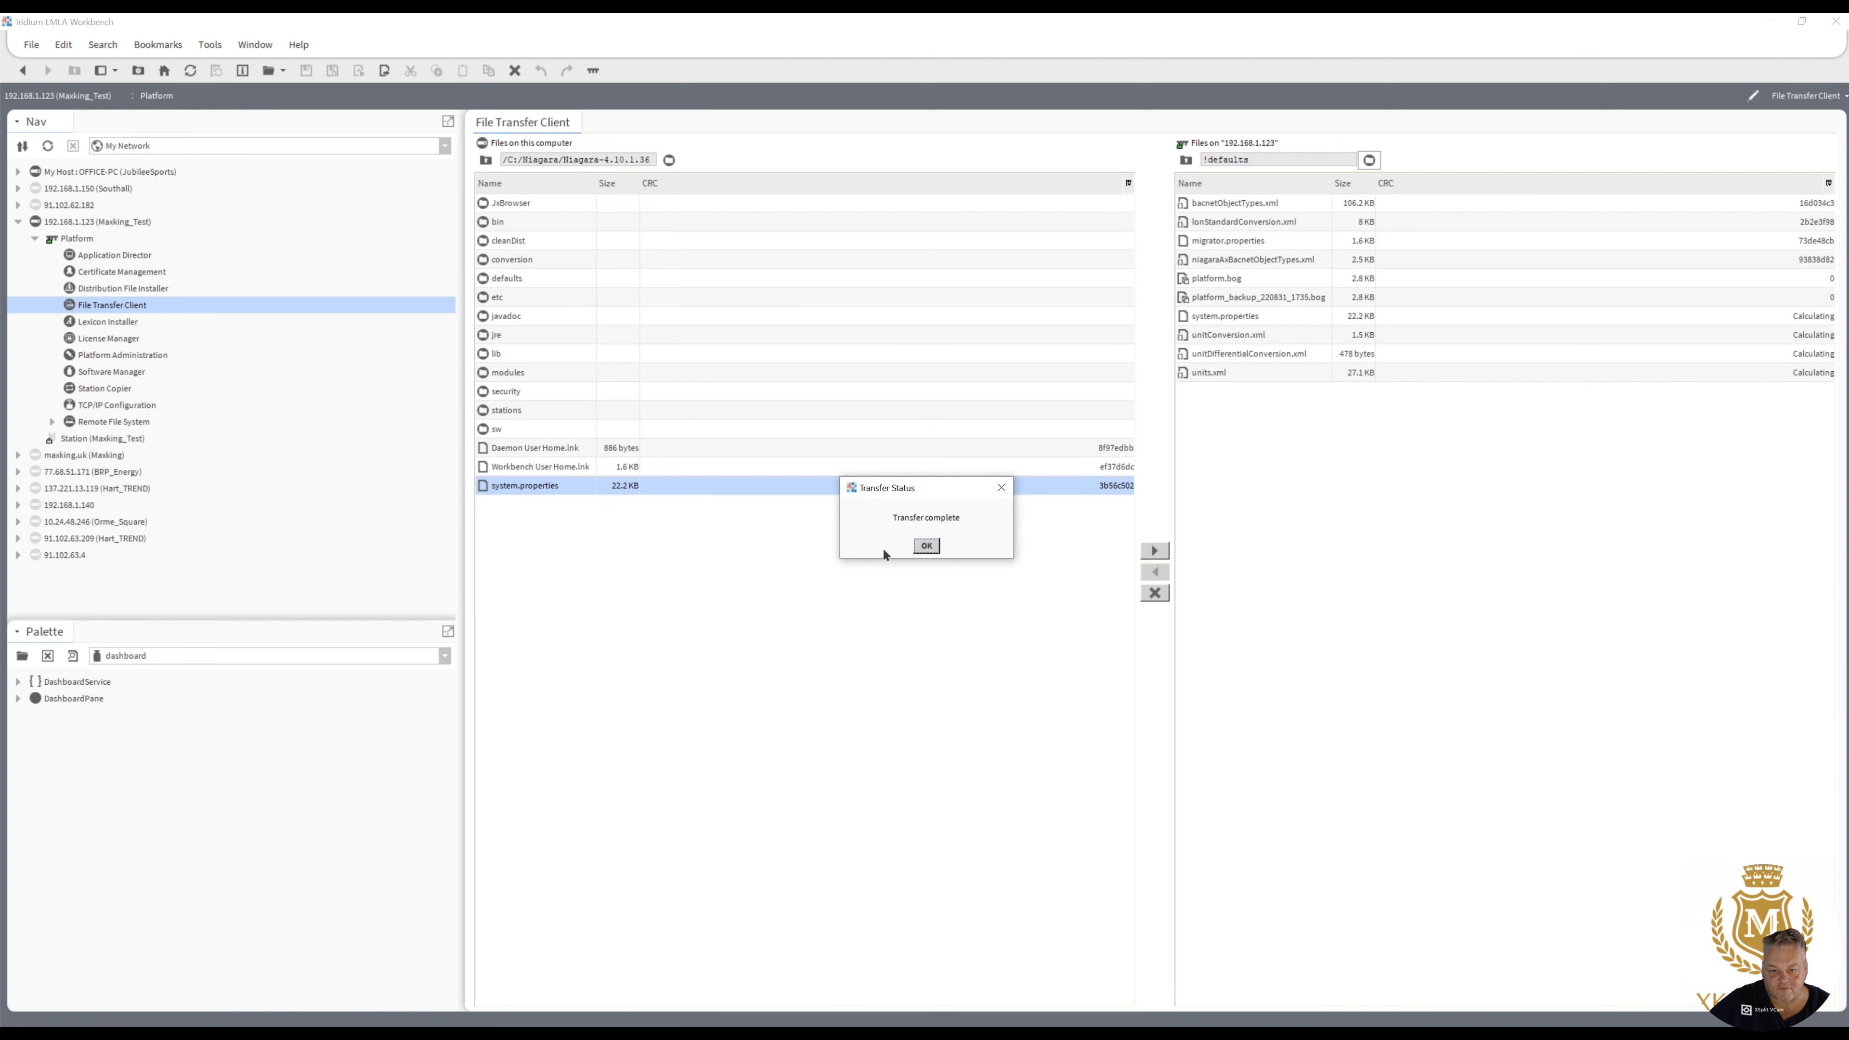
{"action": "left_click", "coordinate": [927, 546]}
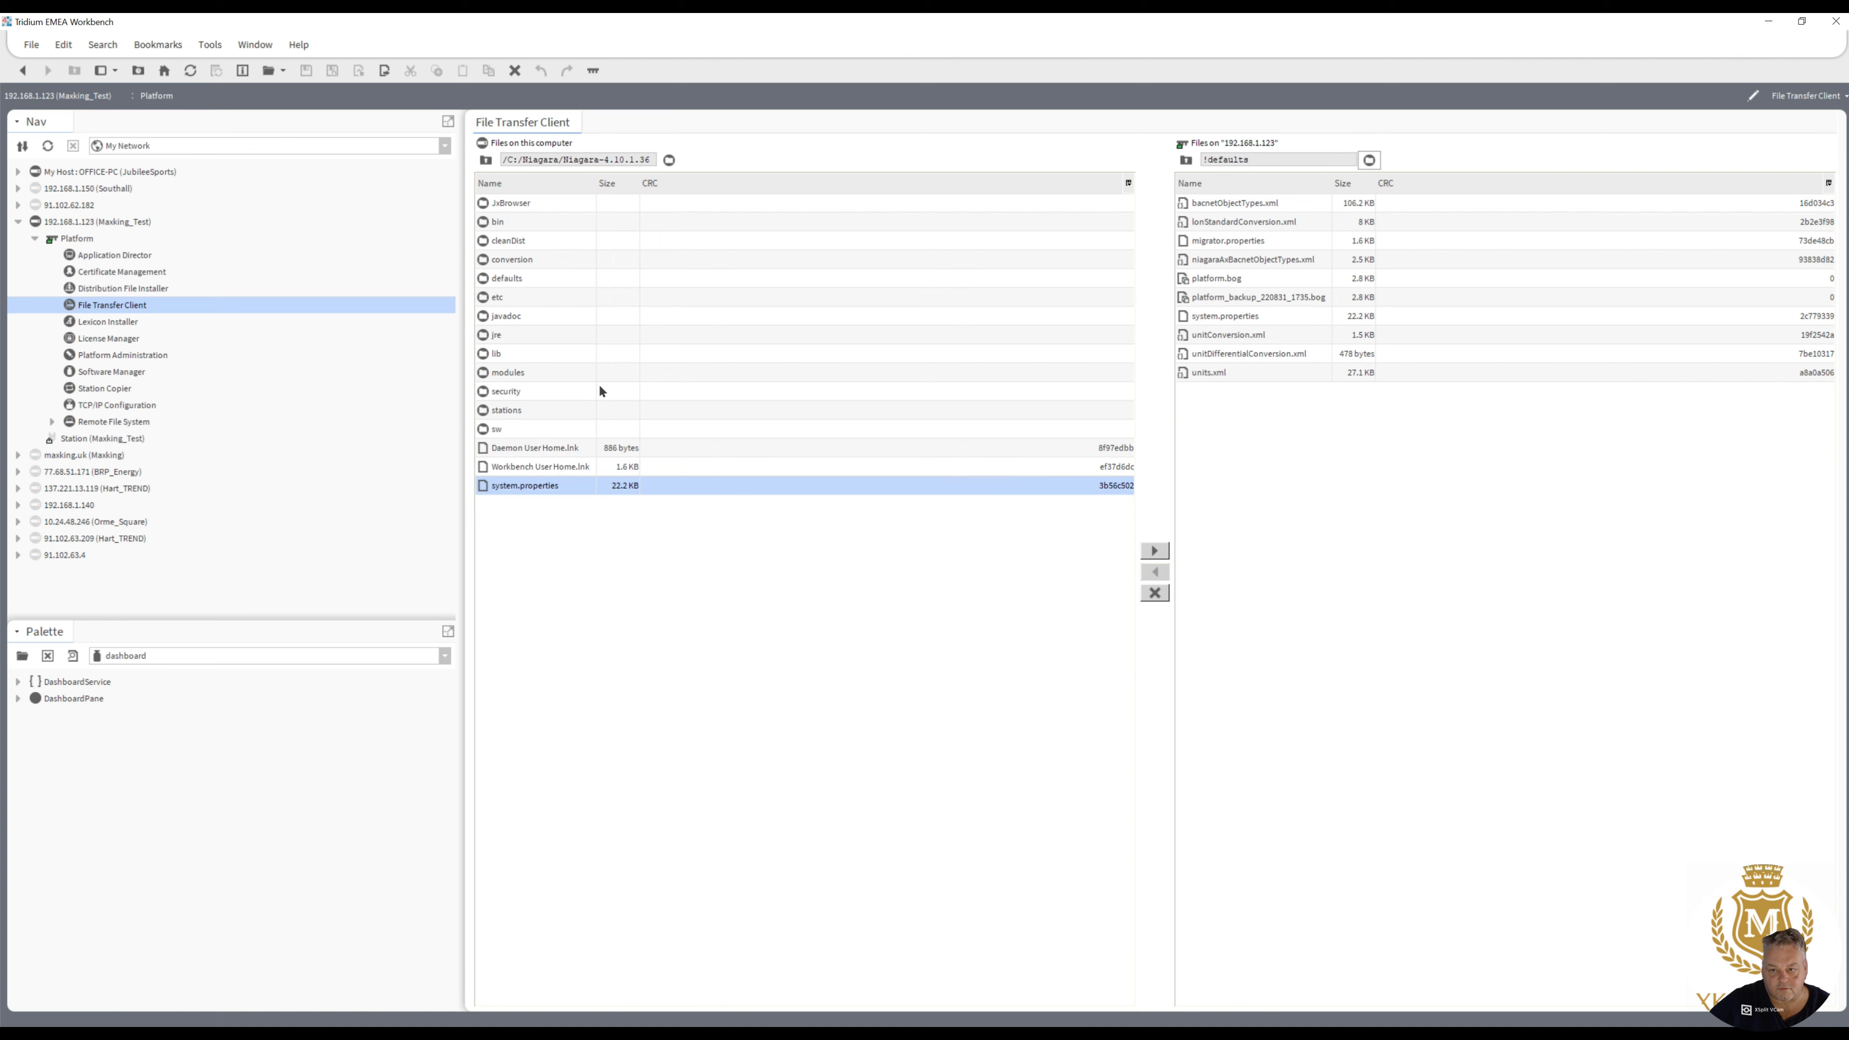
- Reboot the Masking_Test host from the Application Director
{"action": "left_click", "coordinate": [128, 256]}
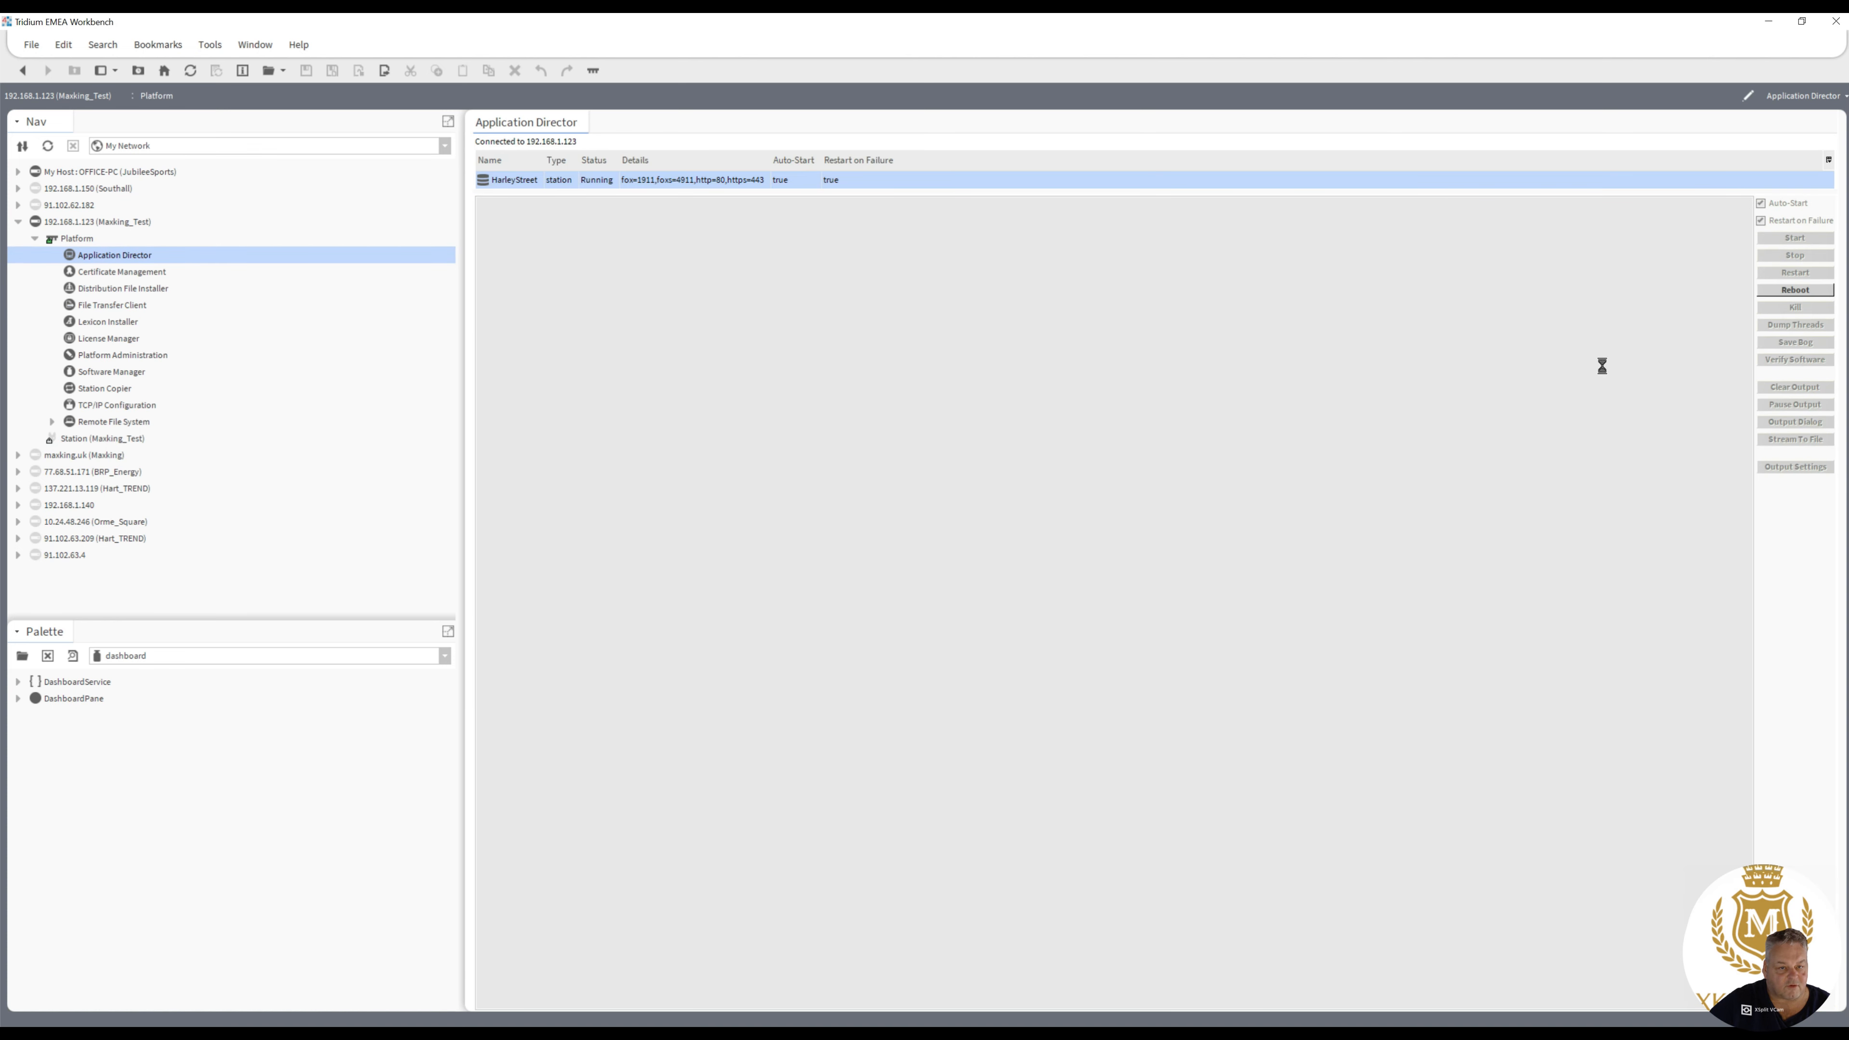
{"action": "left_click", "coordinate": [1791, 289]}
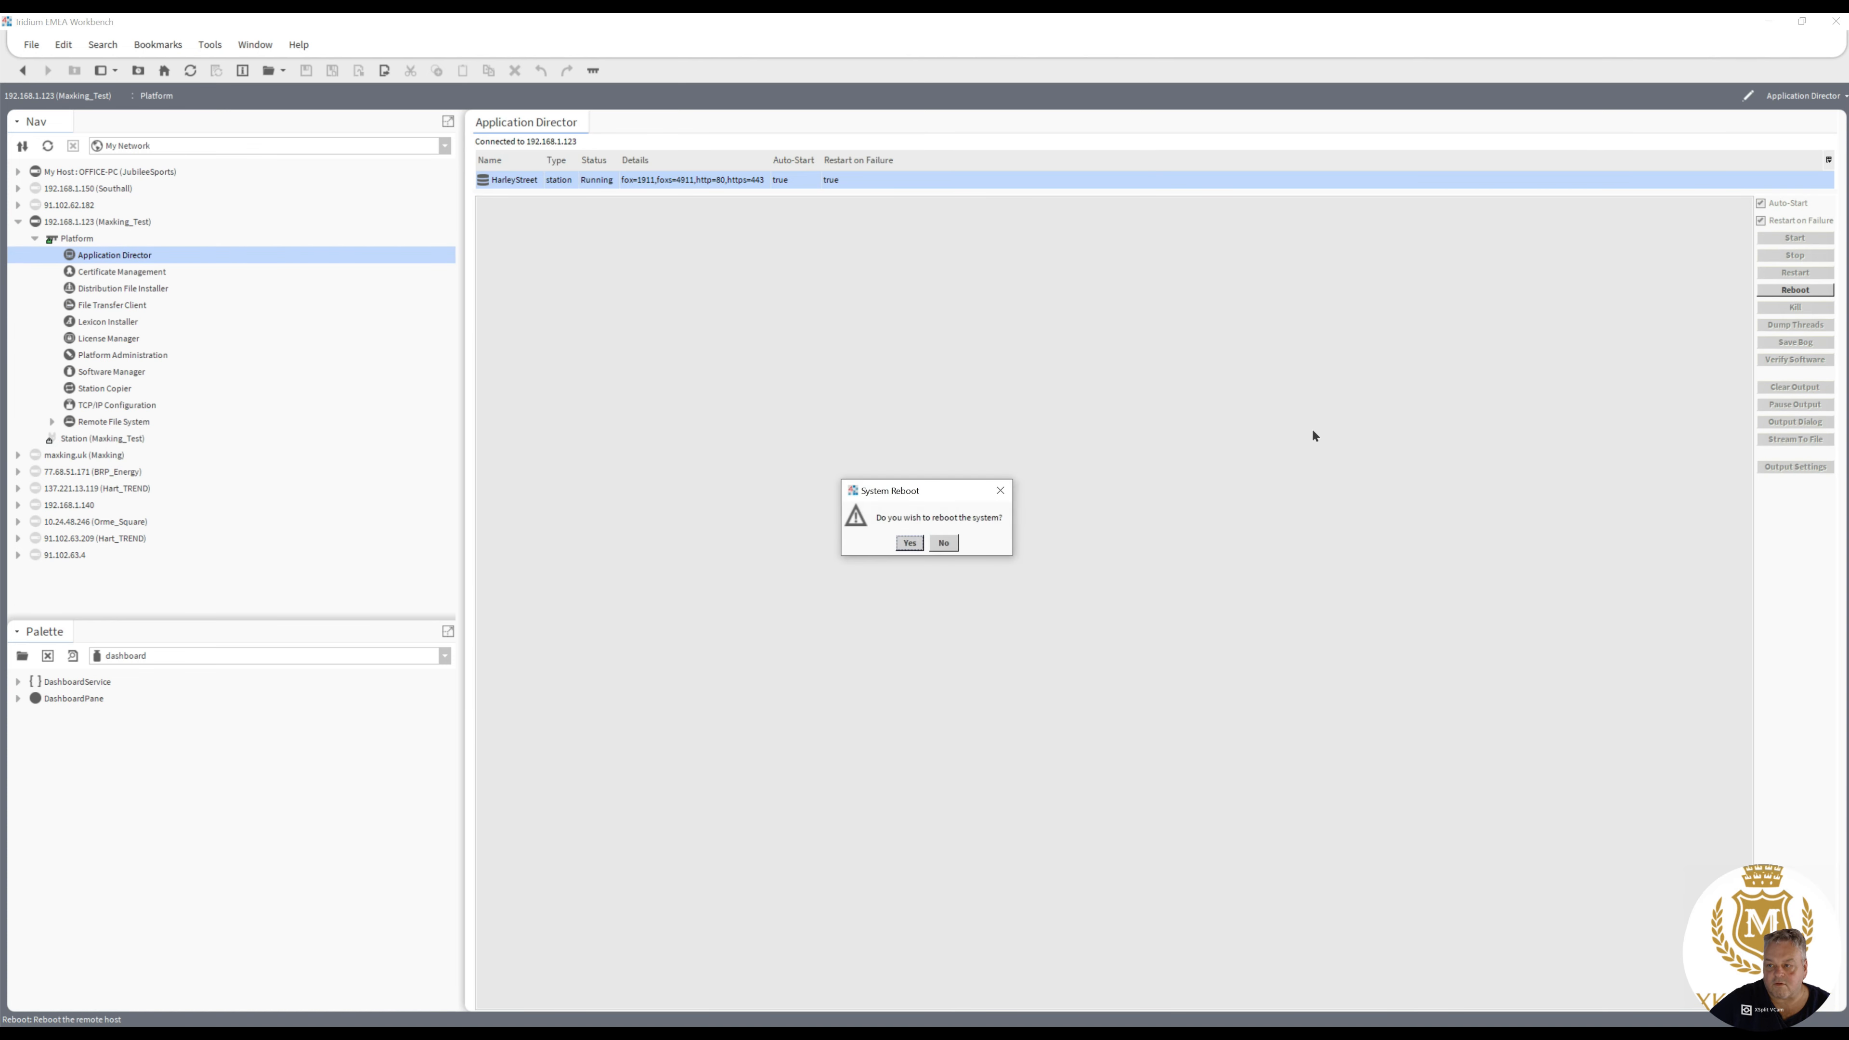
{"action": "left_click", "coordinate": [909, 543]}
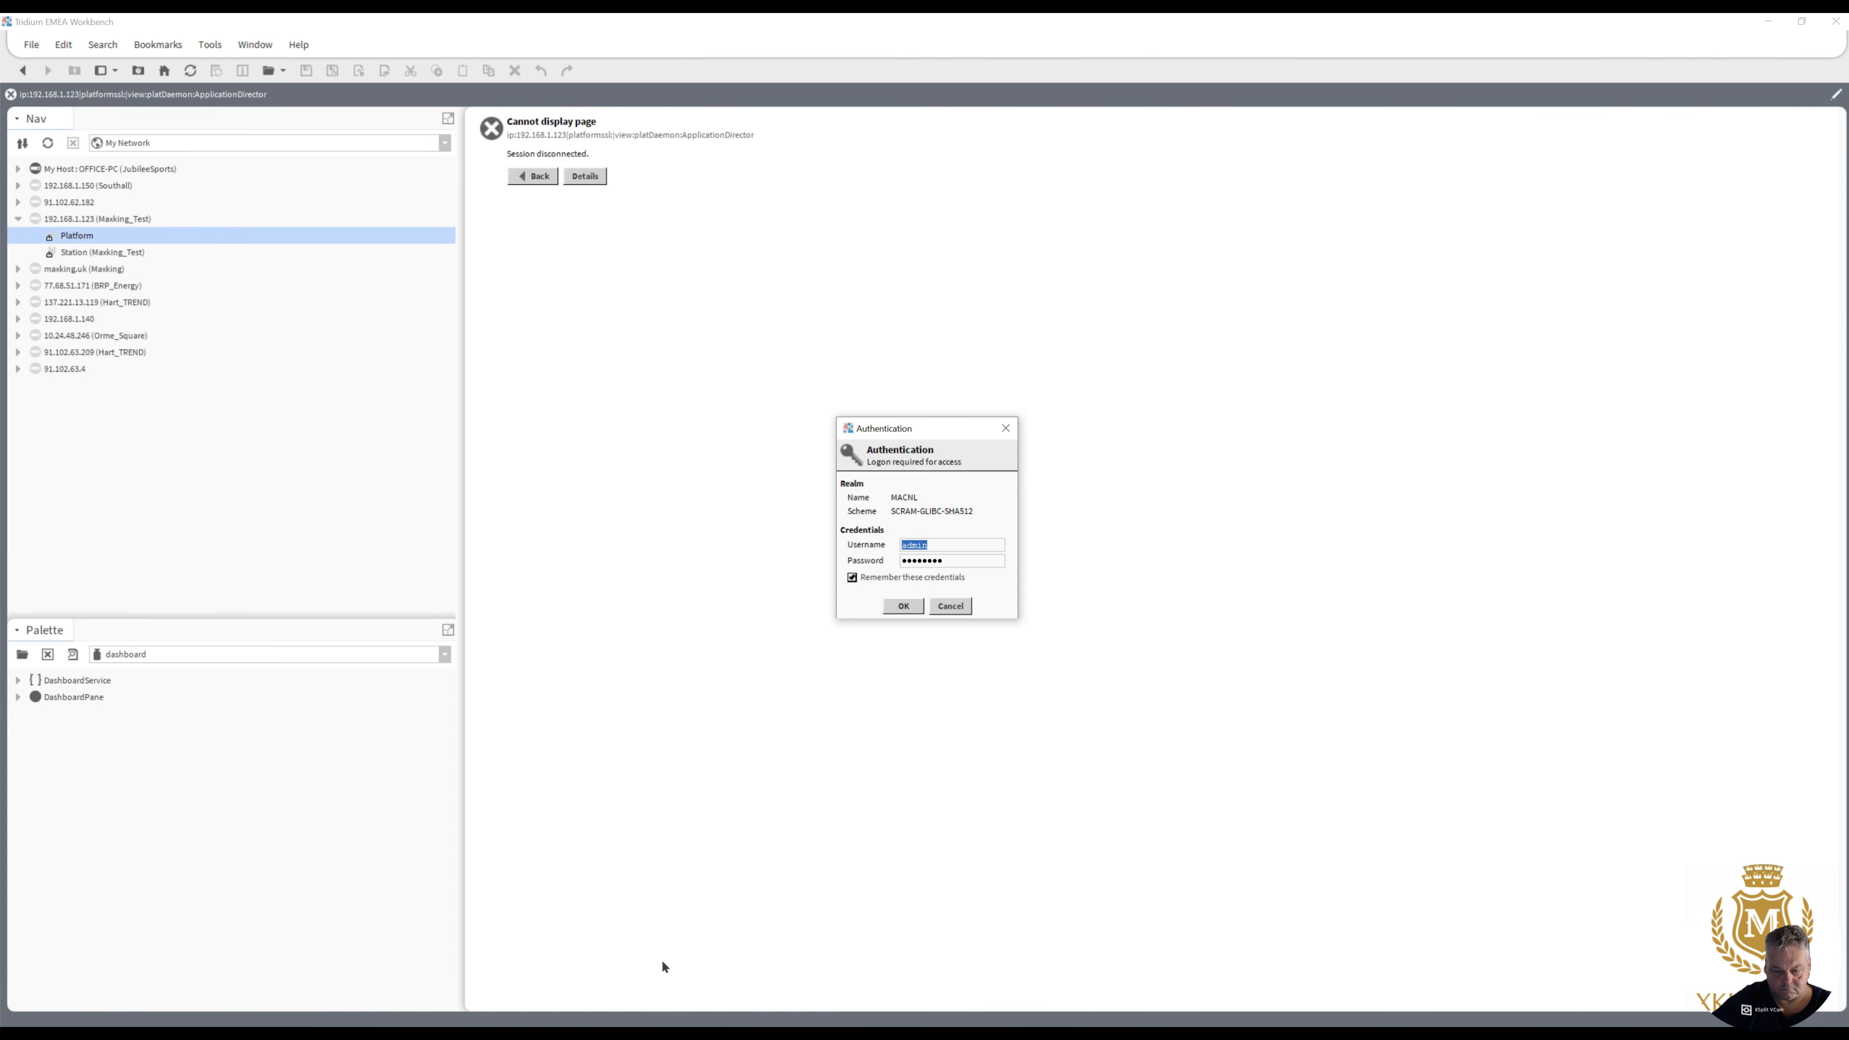
- Reconnect to the Masking_Test platform with the remembered credentials and check the HarleyStreet station's startup output in the Application Director
{"action": "left_click", "coordinate": [903, 606]}
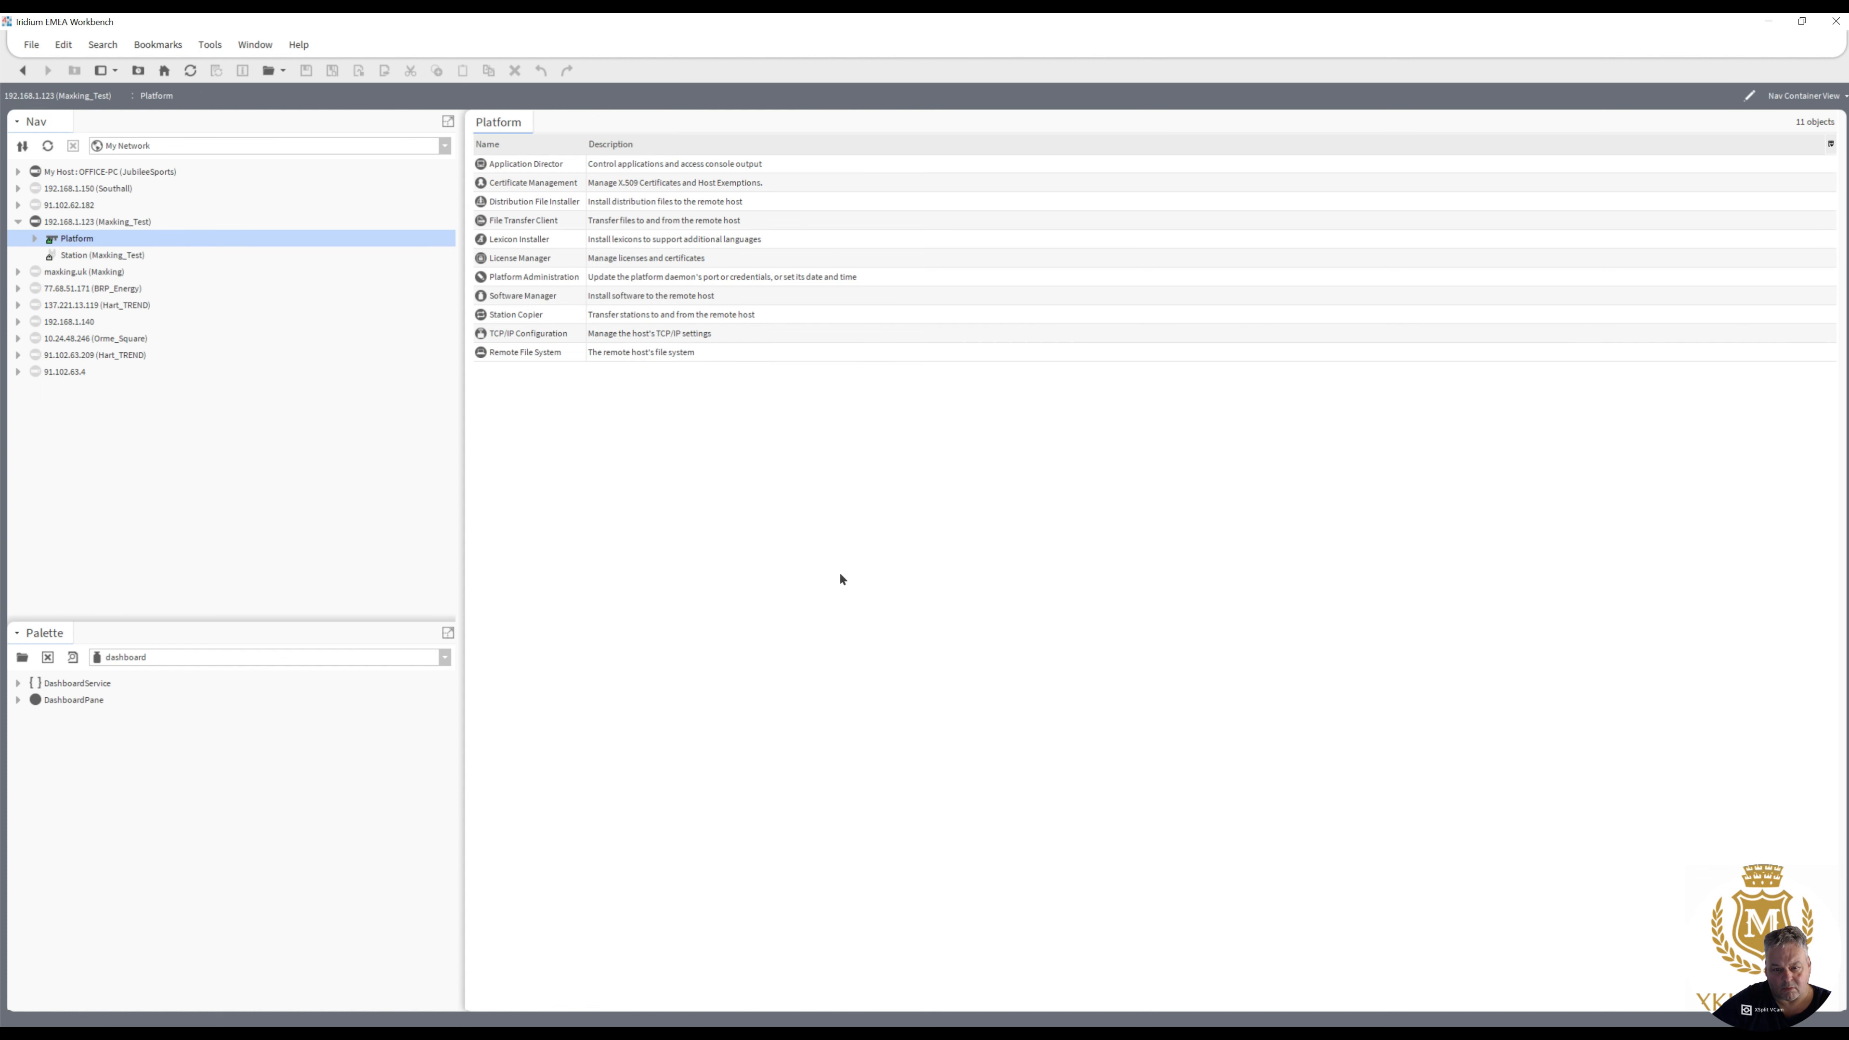
{"action": "double_click", "coordinate": [527, 162]}
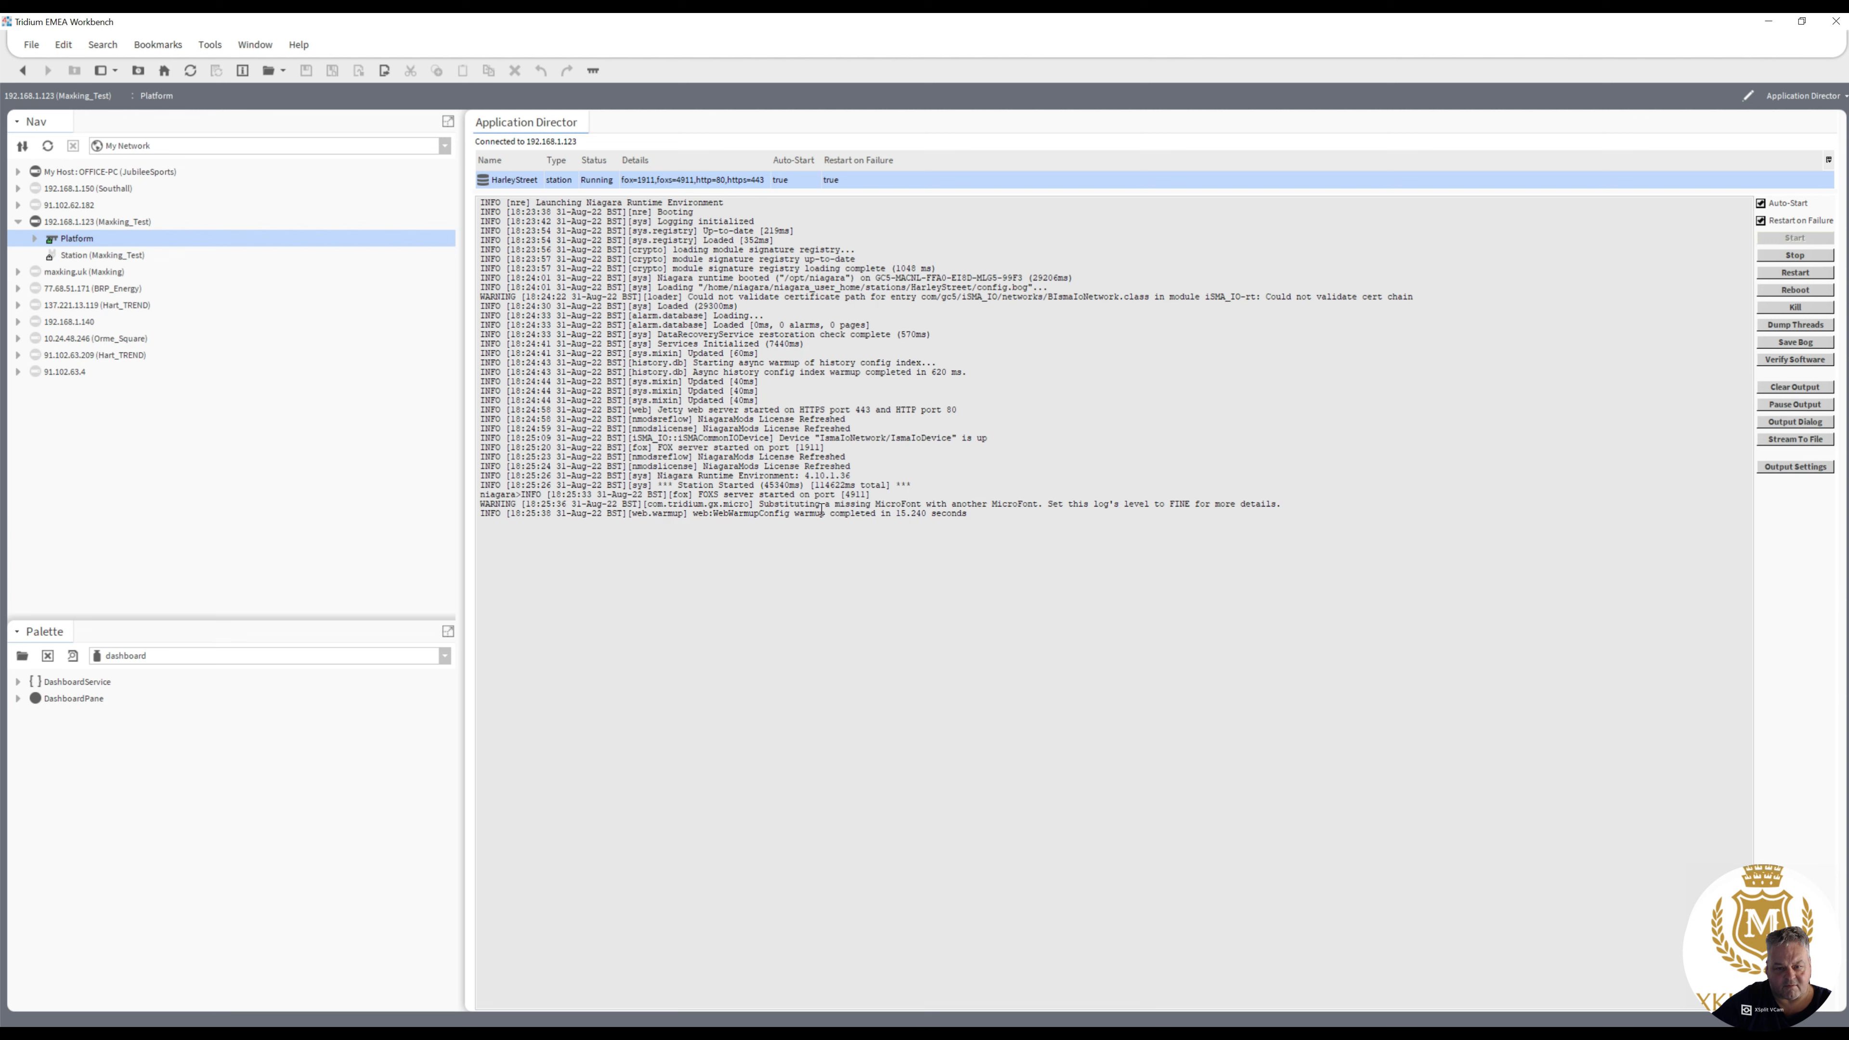
{"action": "left_click_drag", "start_coordinate": [710, 456], "coordinate": [794, 455]}
{"action": "left_click_drag", "start_coordinate": [659, 457], "coordinate": [688, 457]}
{"action": "left_click", "coordinate": [726, 449]}
- Connect to the Masking_Test station using the remembered credentials
{"action": "left_click", "coordinate": [34, 240]}
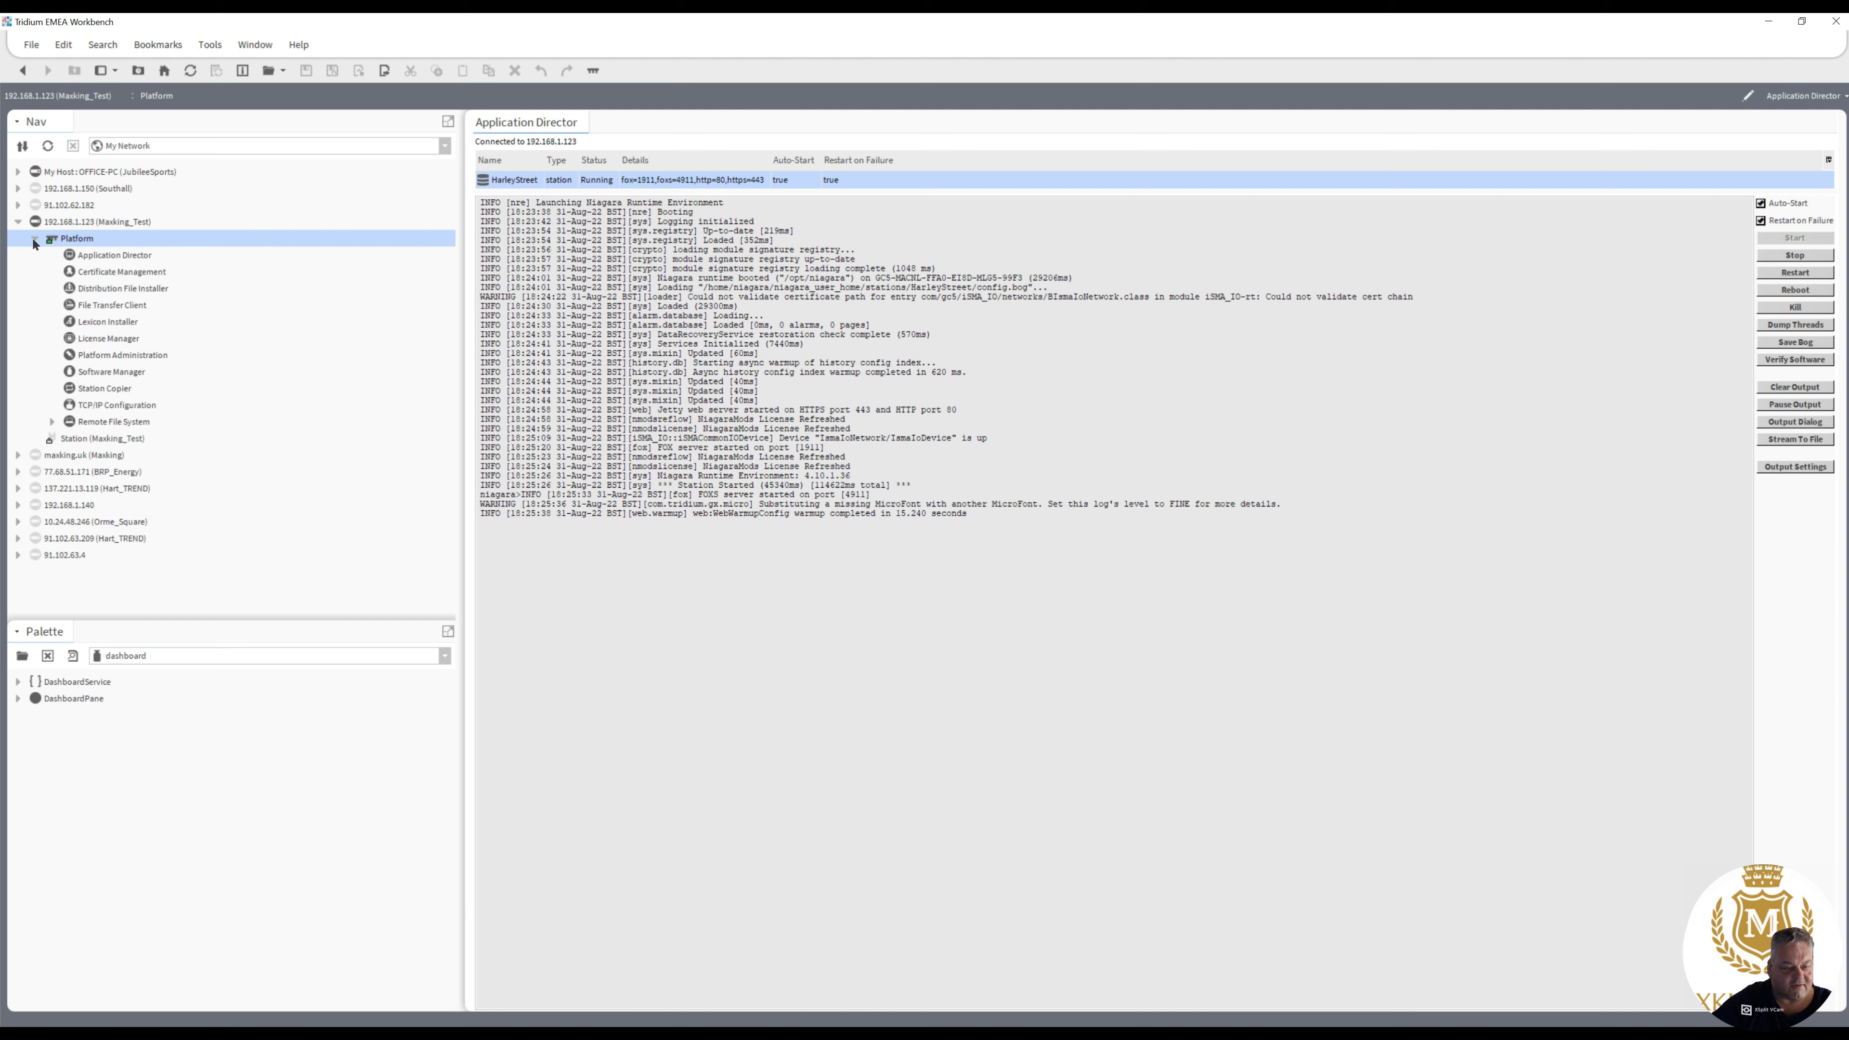
{"action": "double_click", "coordinate": [77, 439]}
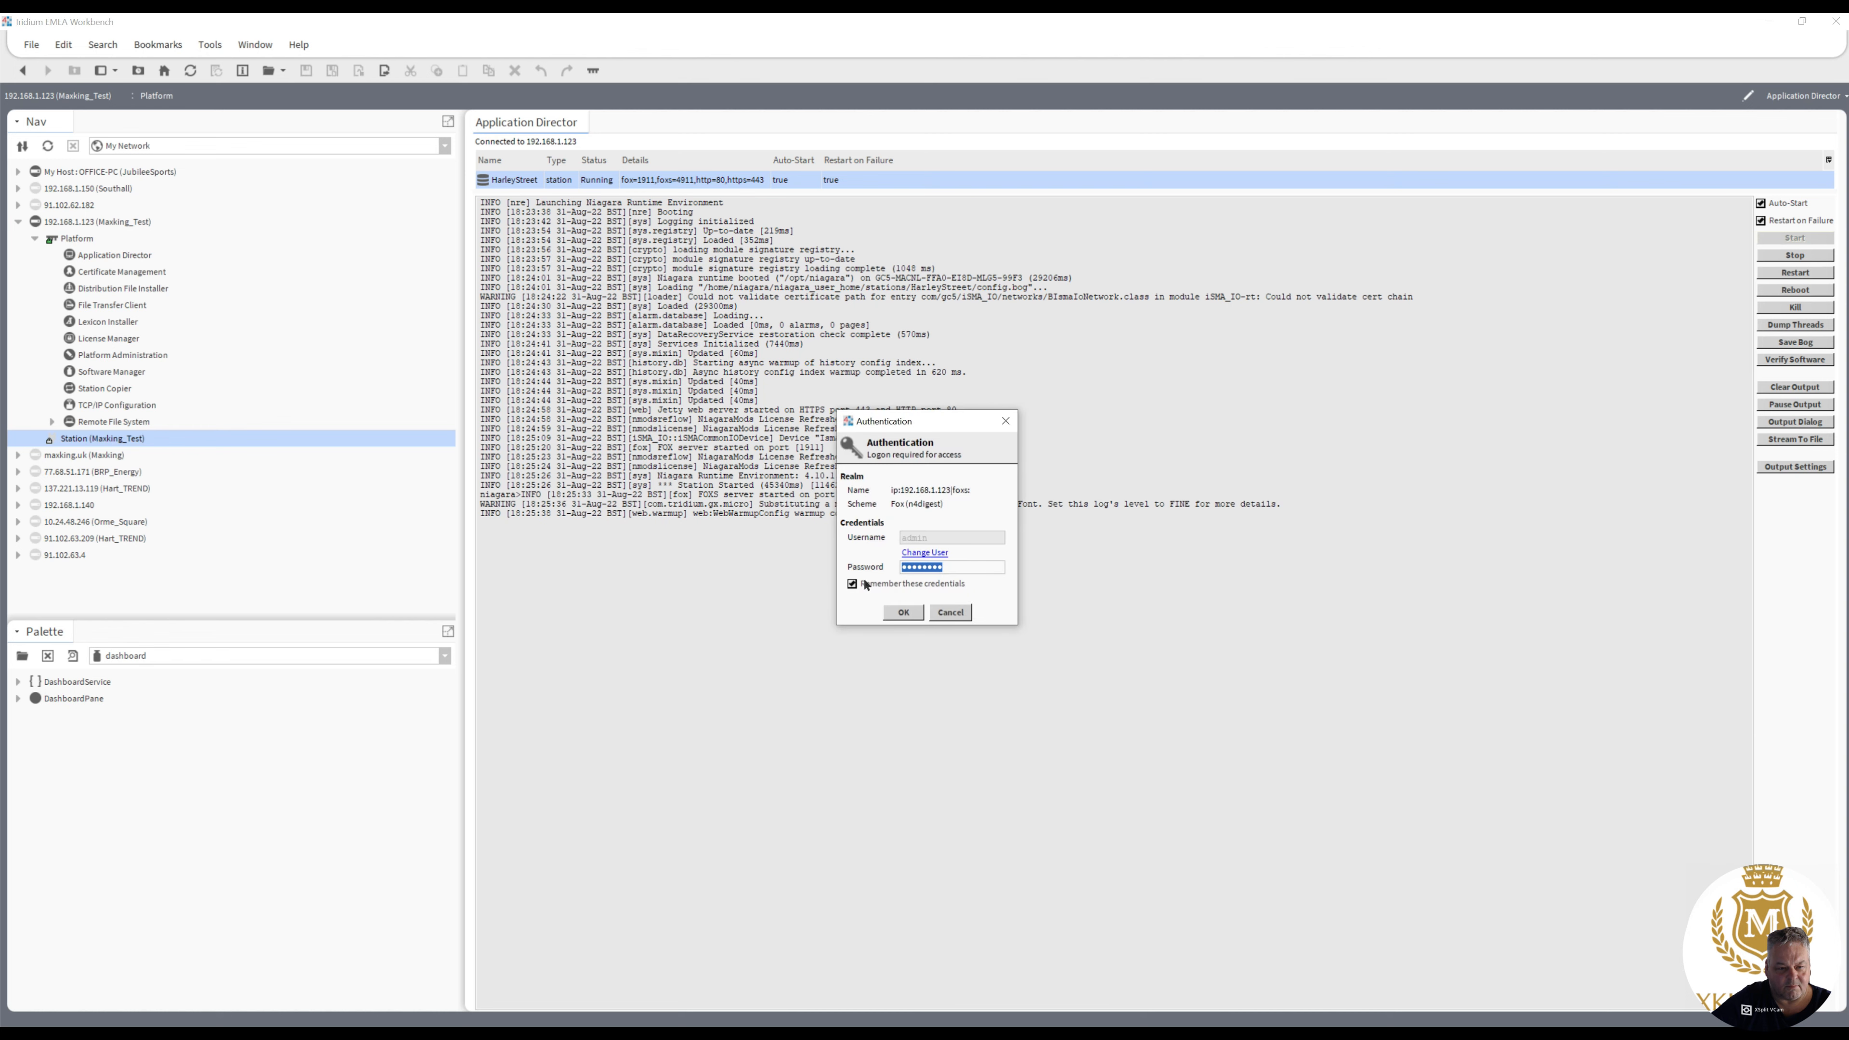
{"action": "left_click", "coordinate": [905, 612]}
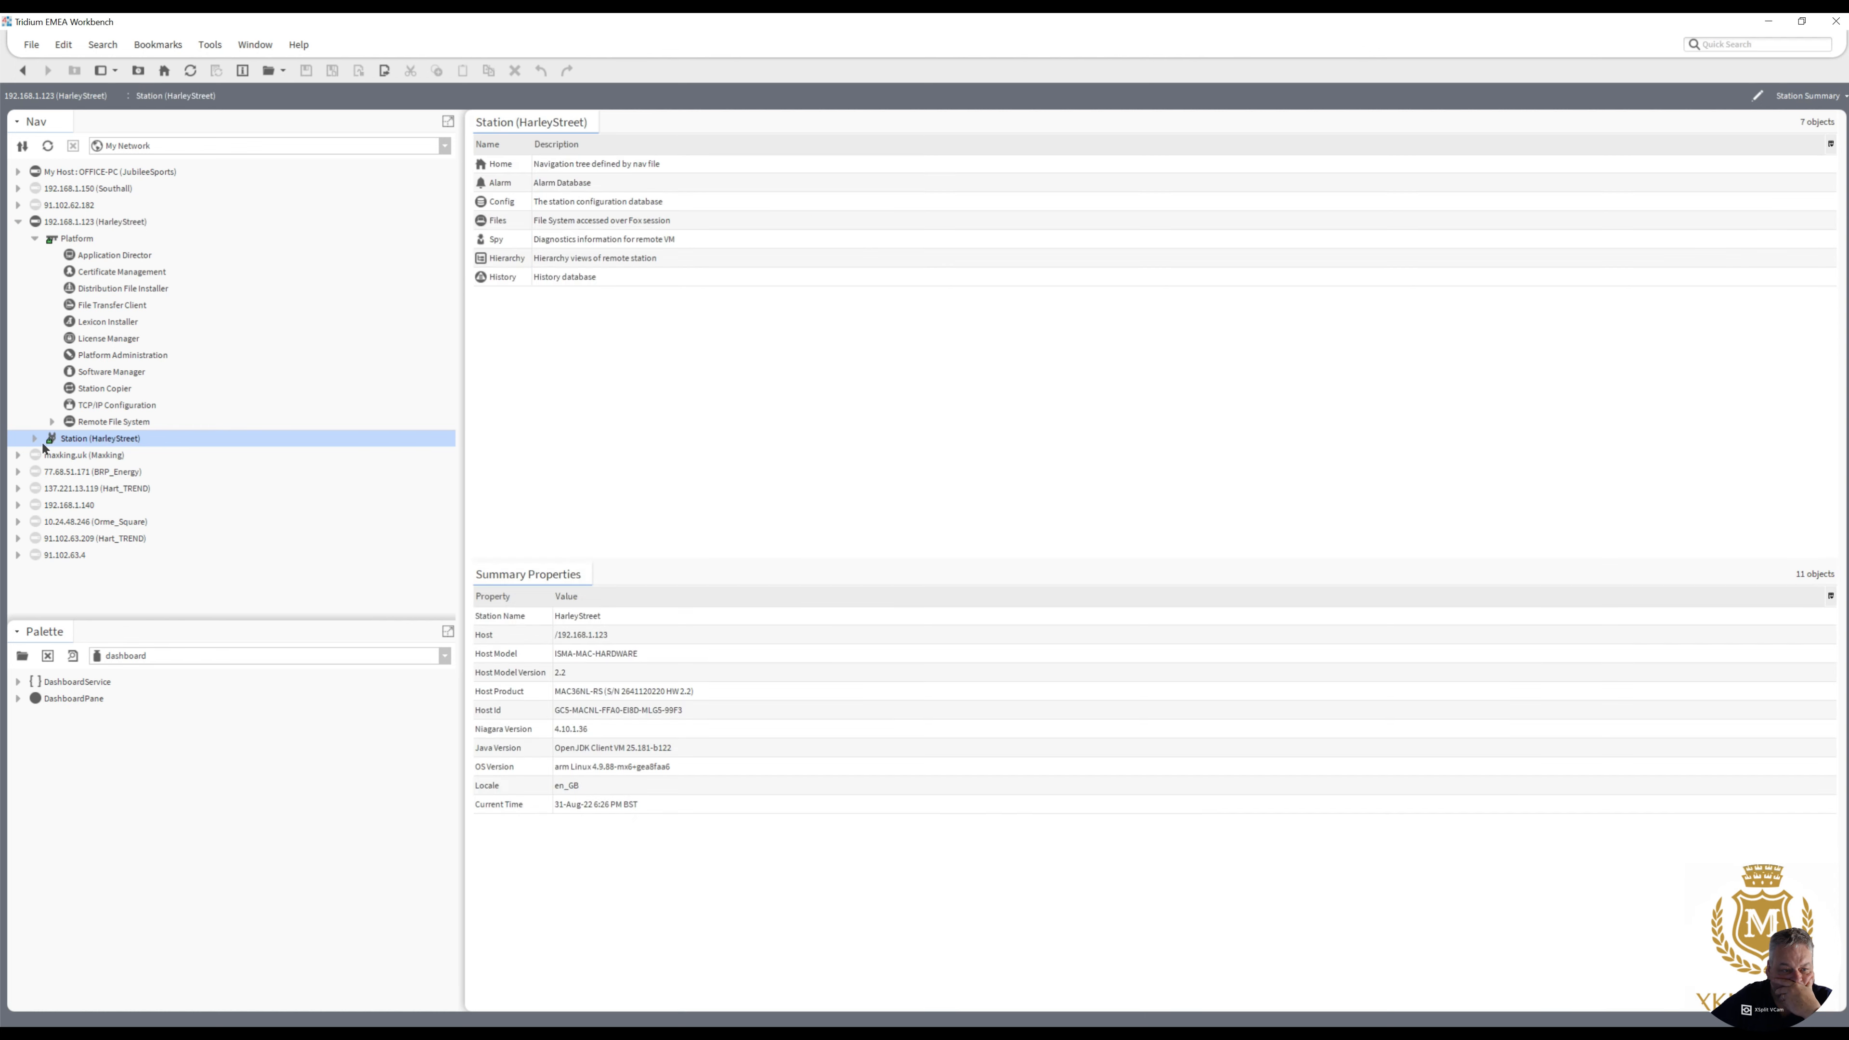
- Expand the HarleyStreet station's Config node and check the status of the networks under Drivers
{"action": "left_click", "coordinate": [35, 439]}
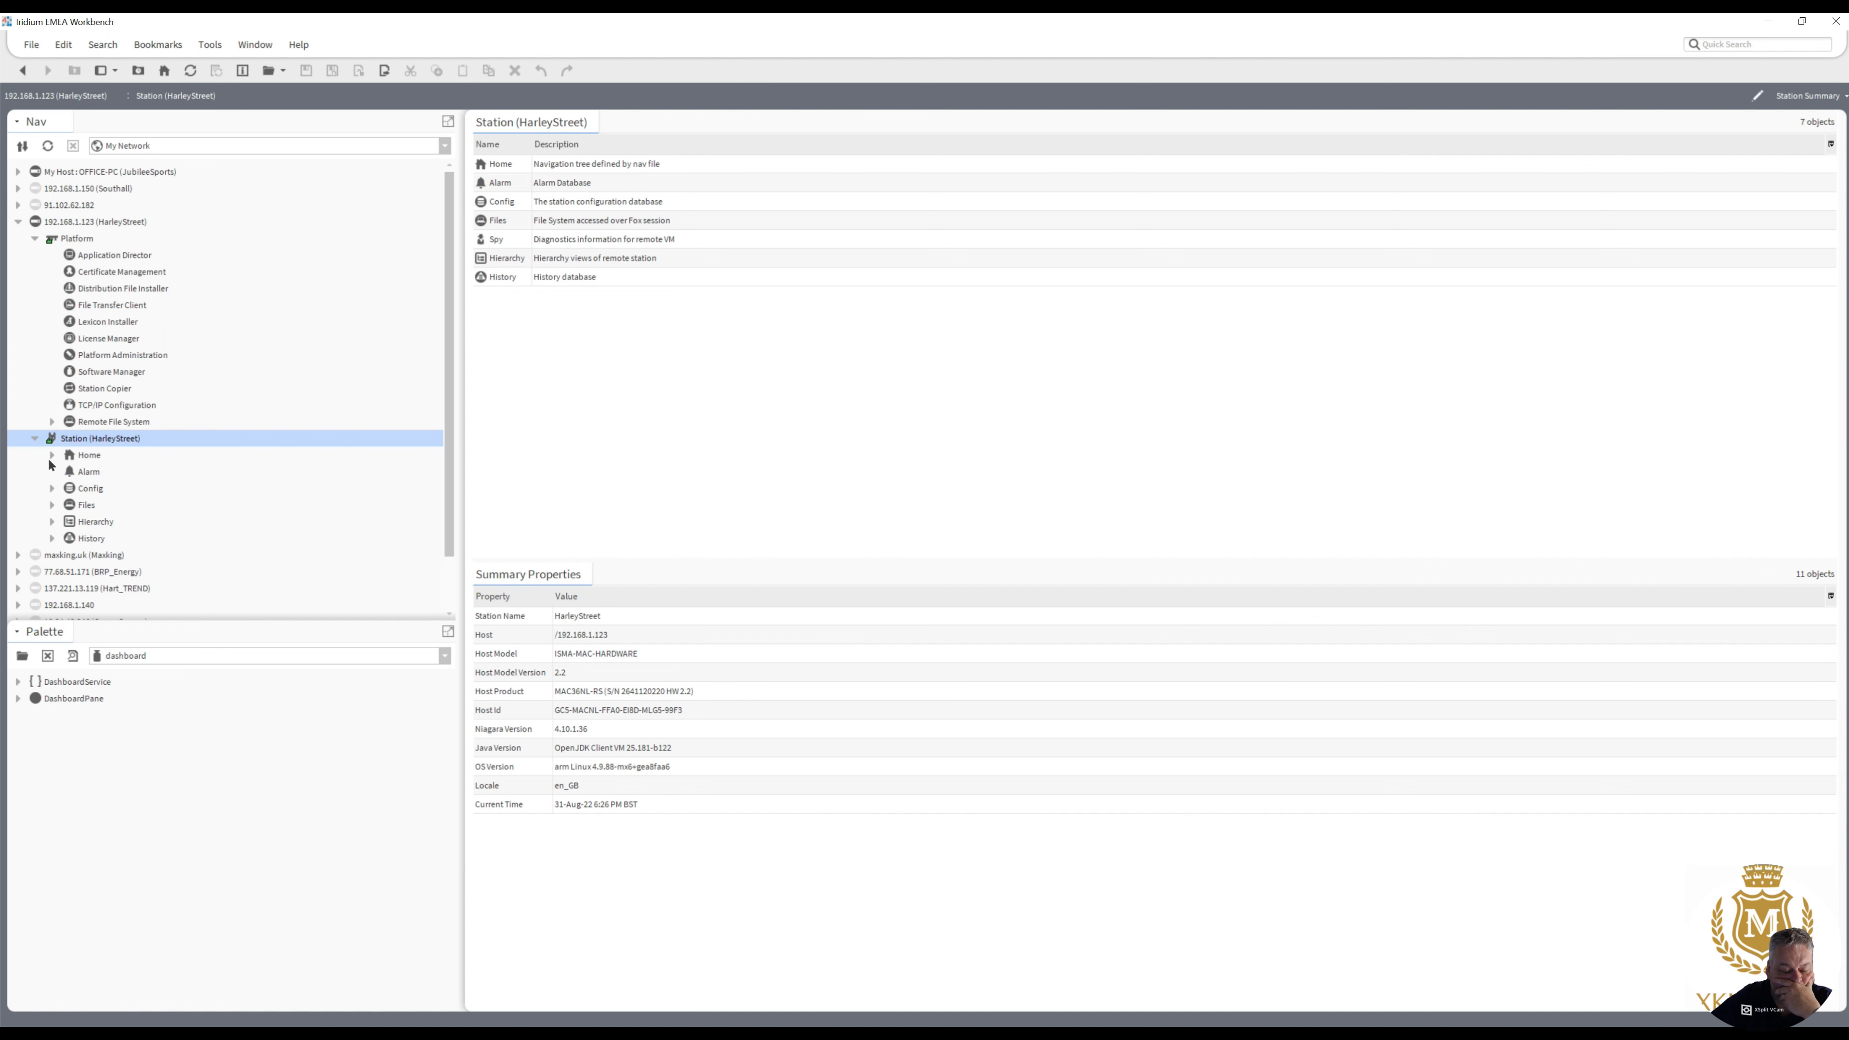
{"action": "left_click", "coordinate": [51, 489]}
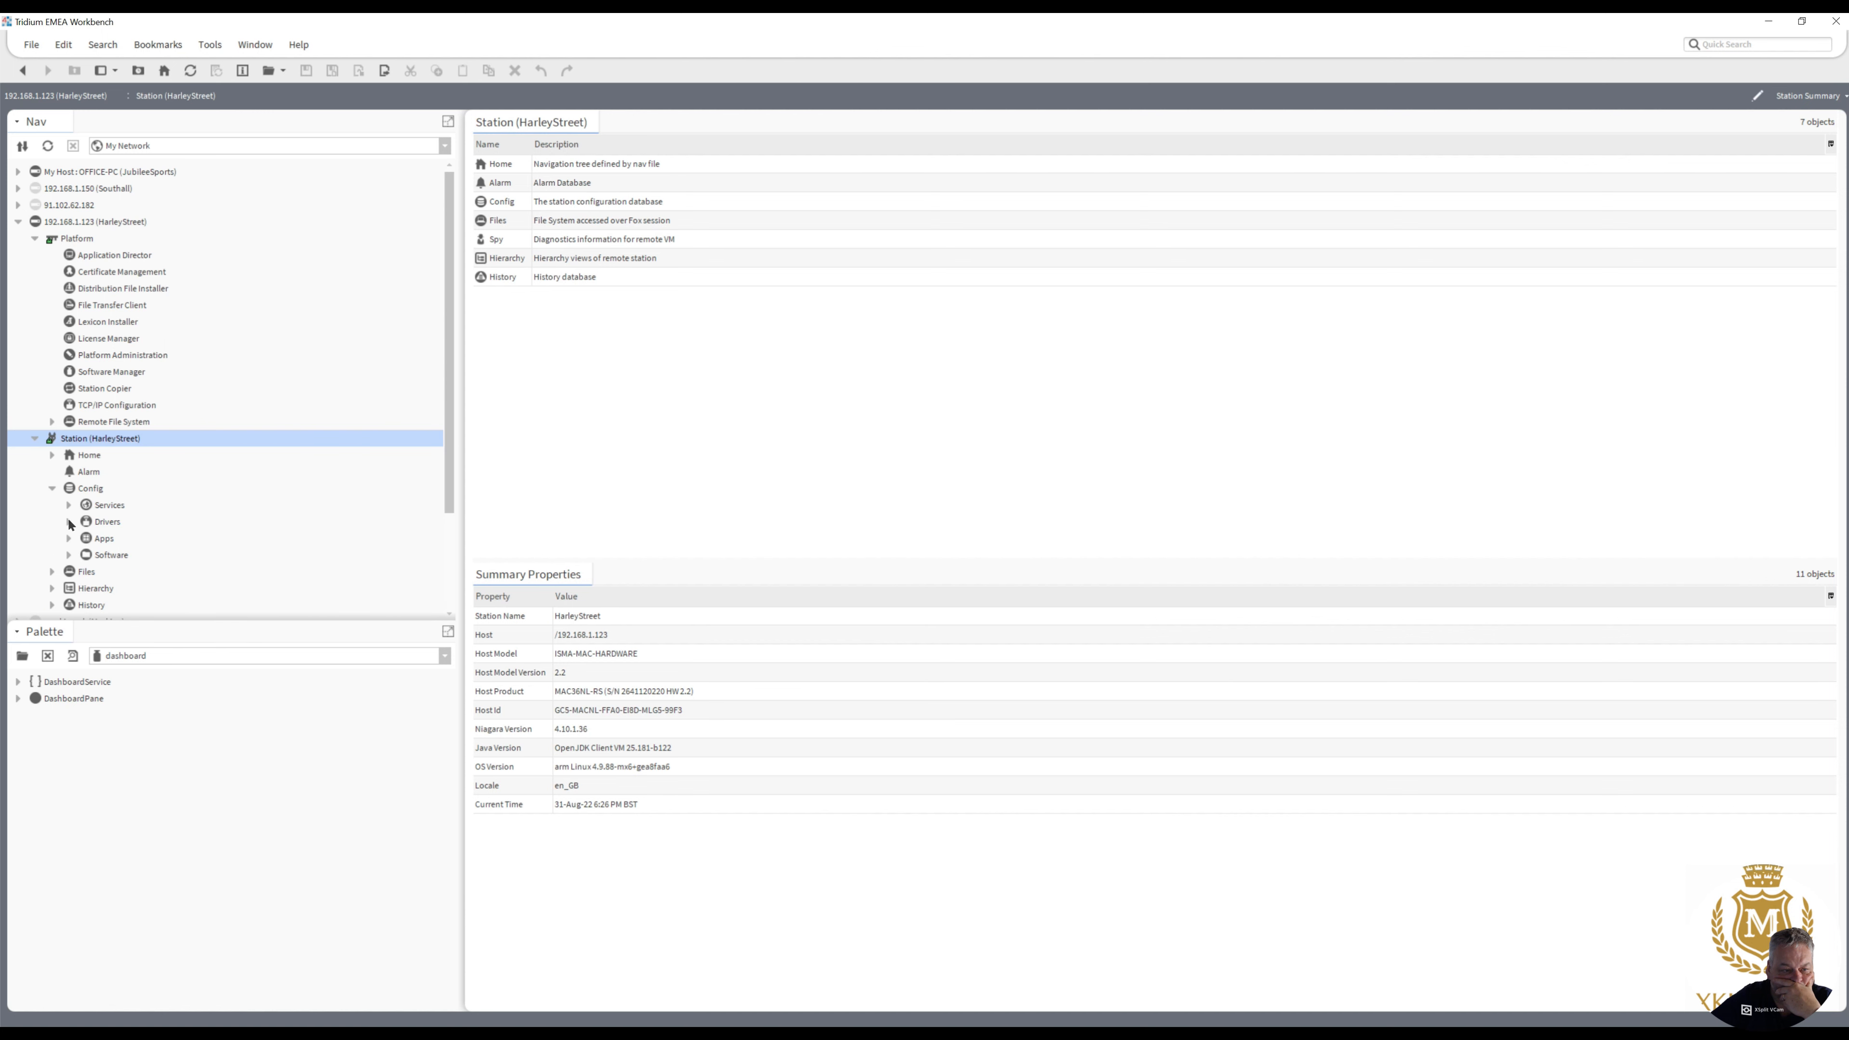
{"action": "double_click", "coordinate": [104, 523]}
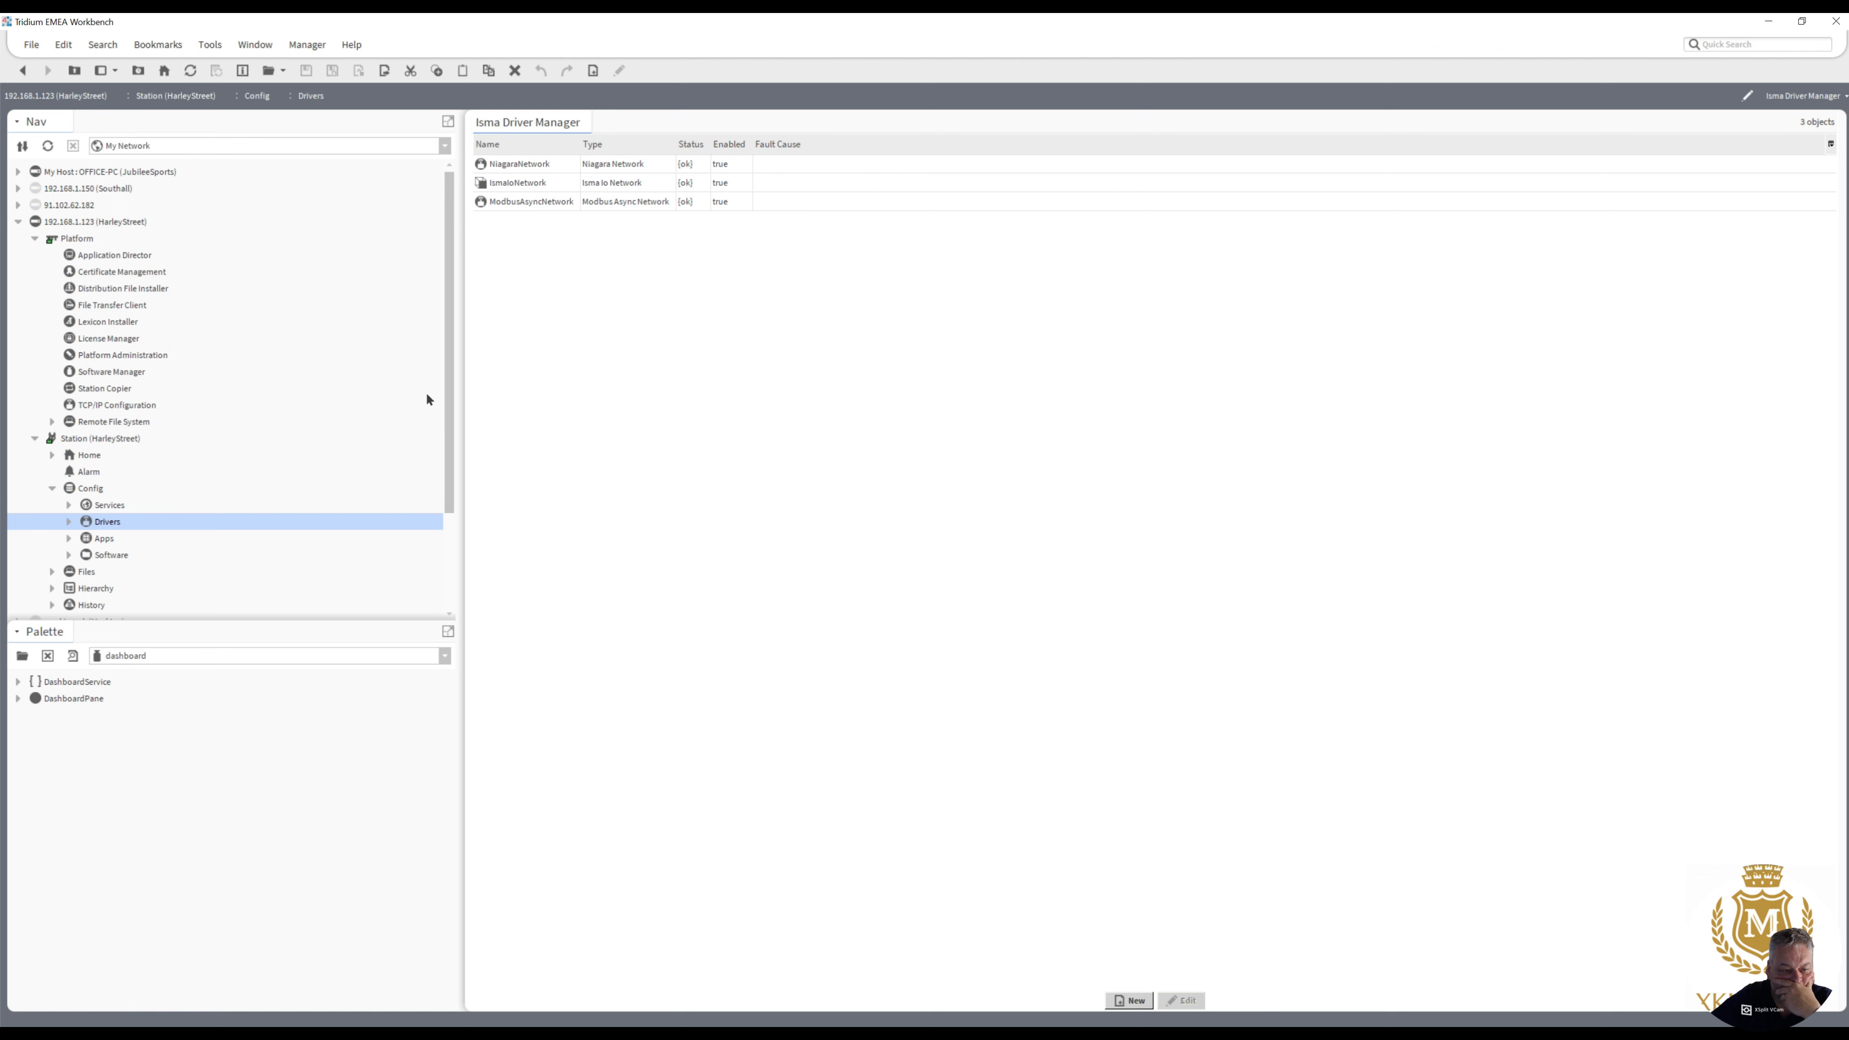
{"action": "left_click_drag", "start_coordinate": [448, 384], "coordinate": [445, 510]}
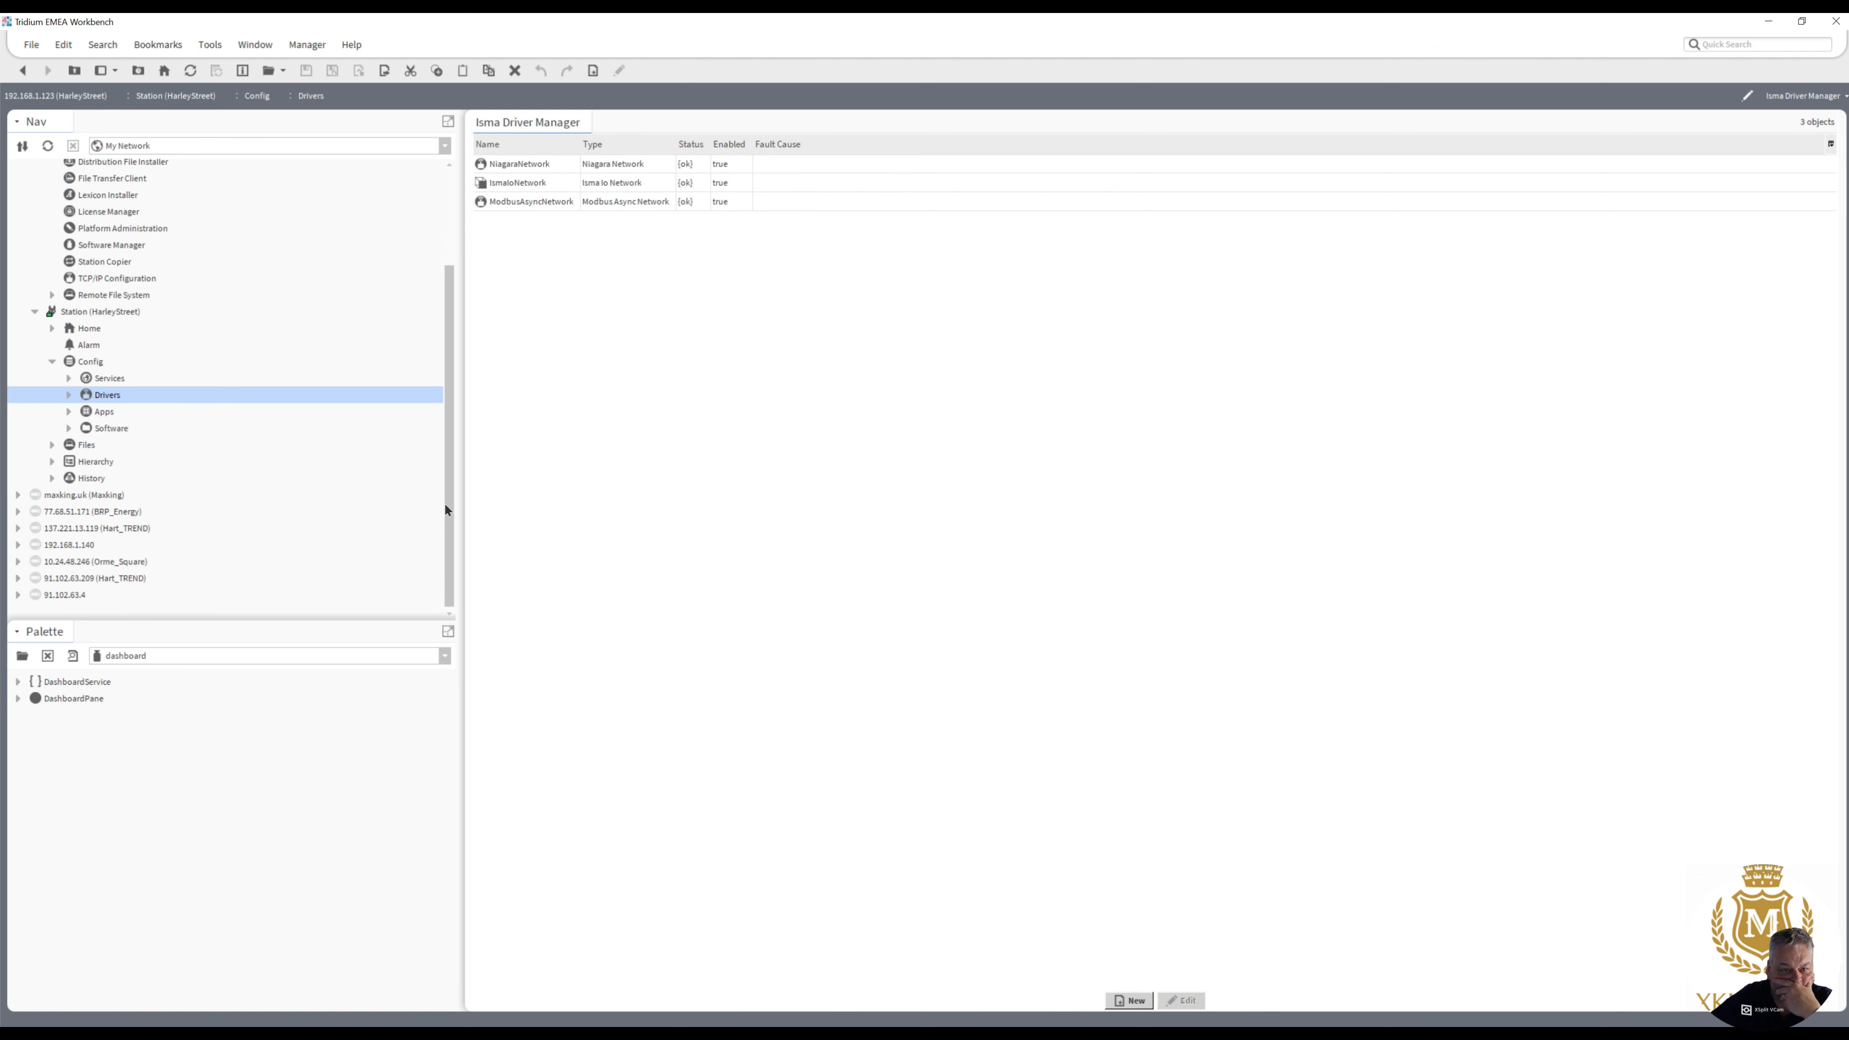
- View the Software folder's home graphic, and switch that folder to its Wire Sheet view
{"action": "double_click", "coordinate": [104, 428]}
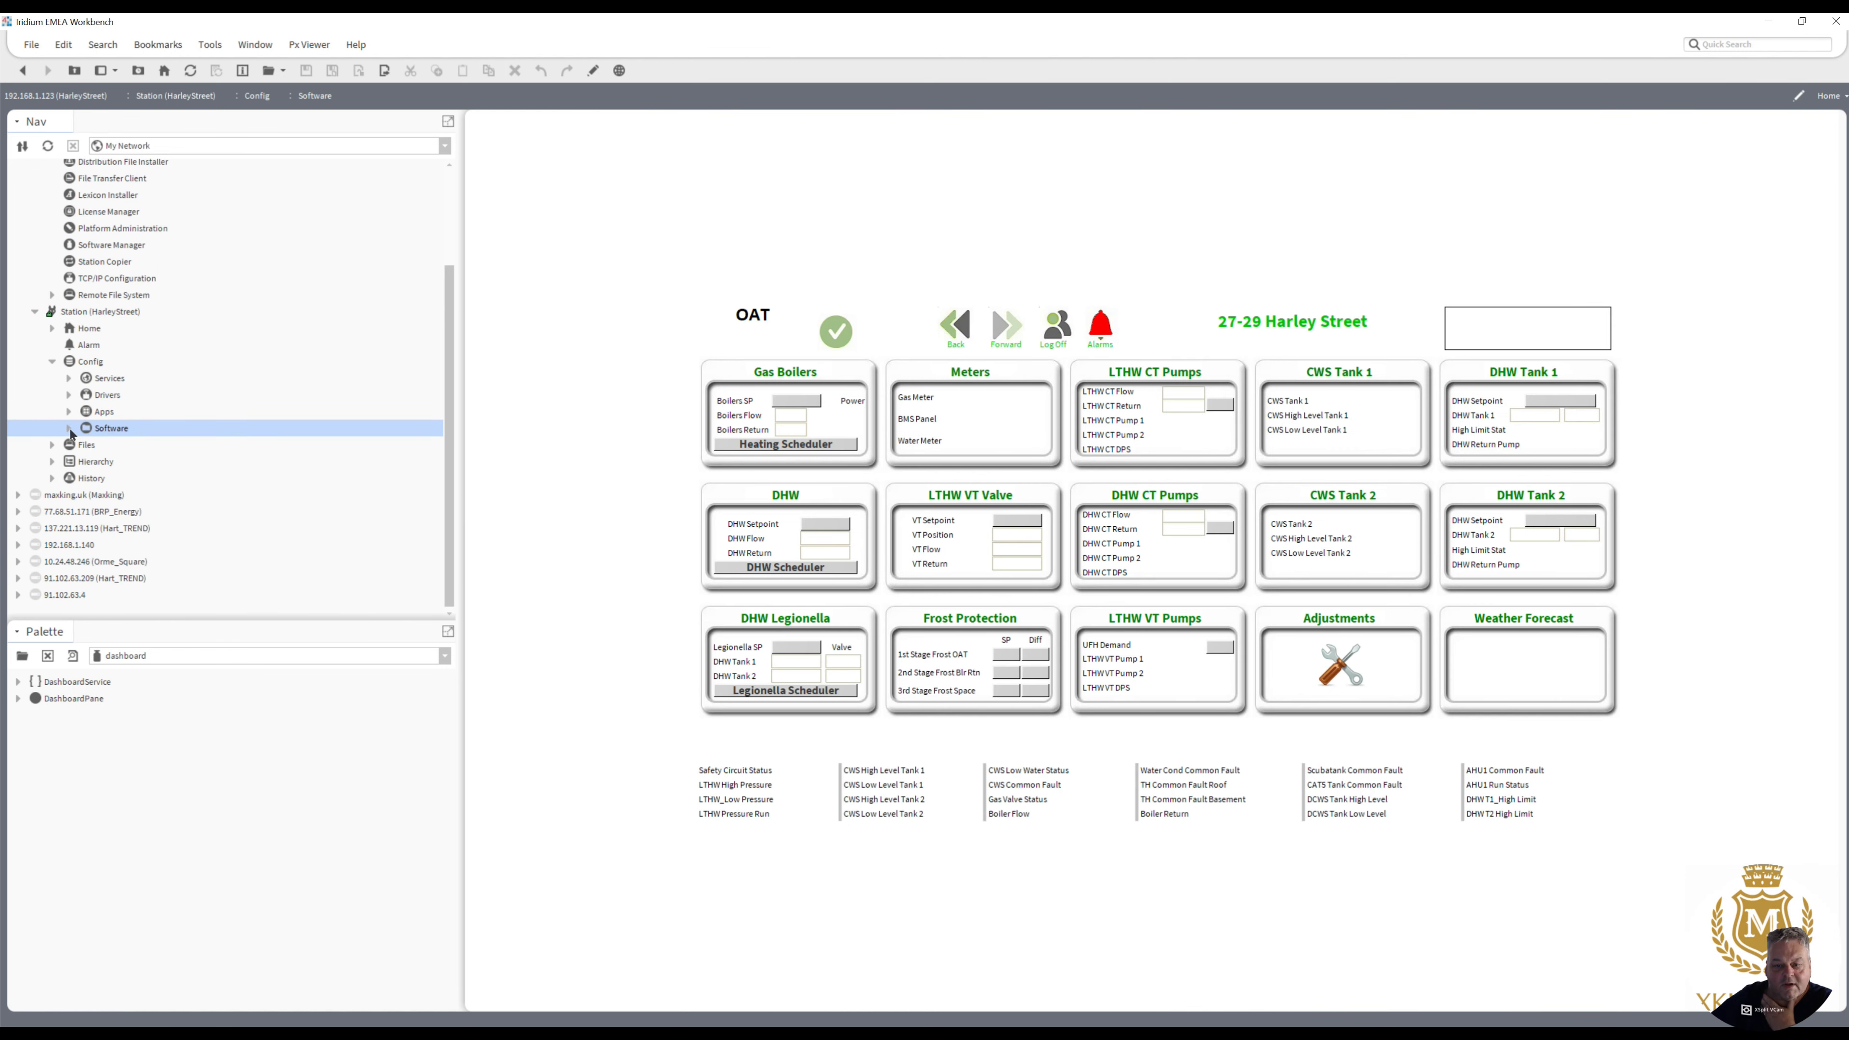
{"action": "right_click", "coordinate": [106, 427]}
{"action": "mouse_move", "coordinate": [174, 437]}
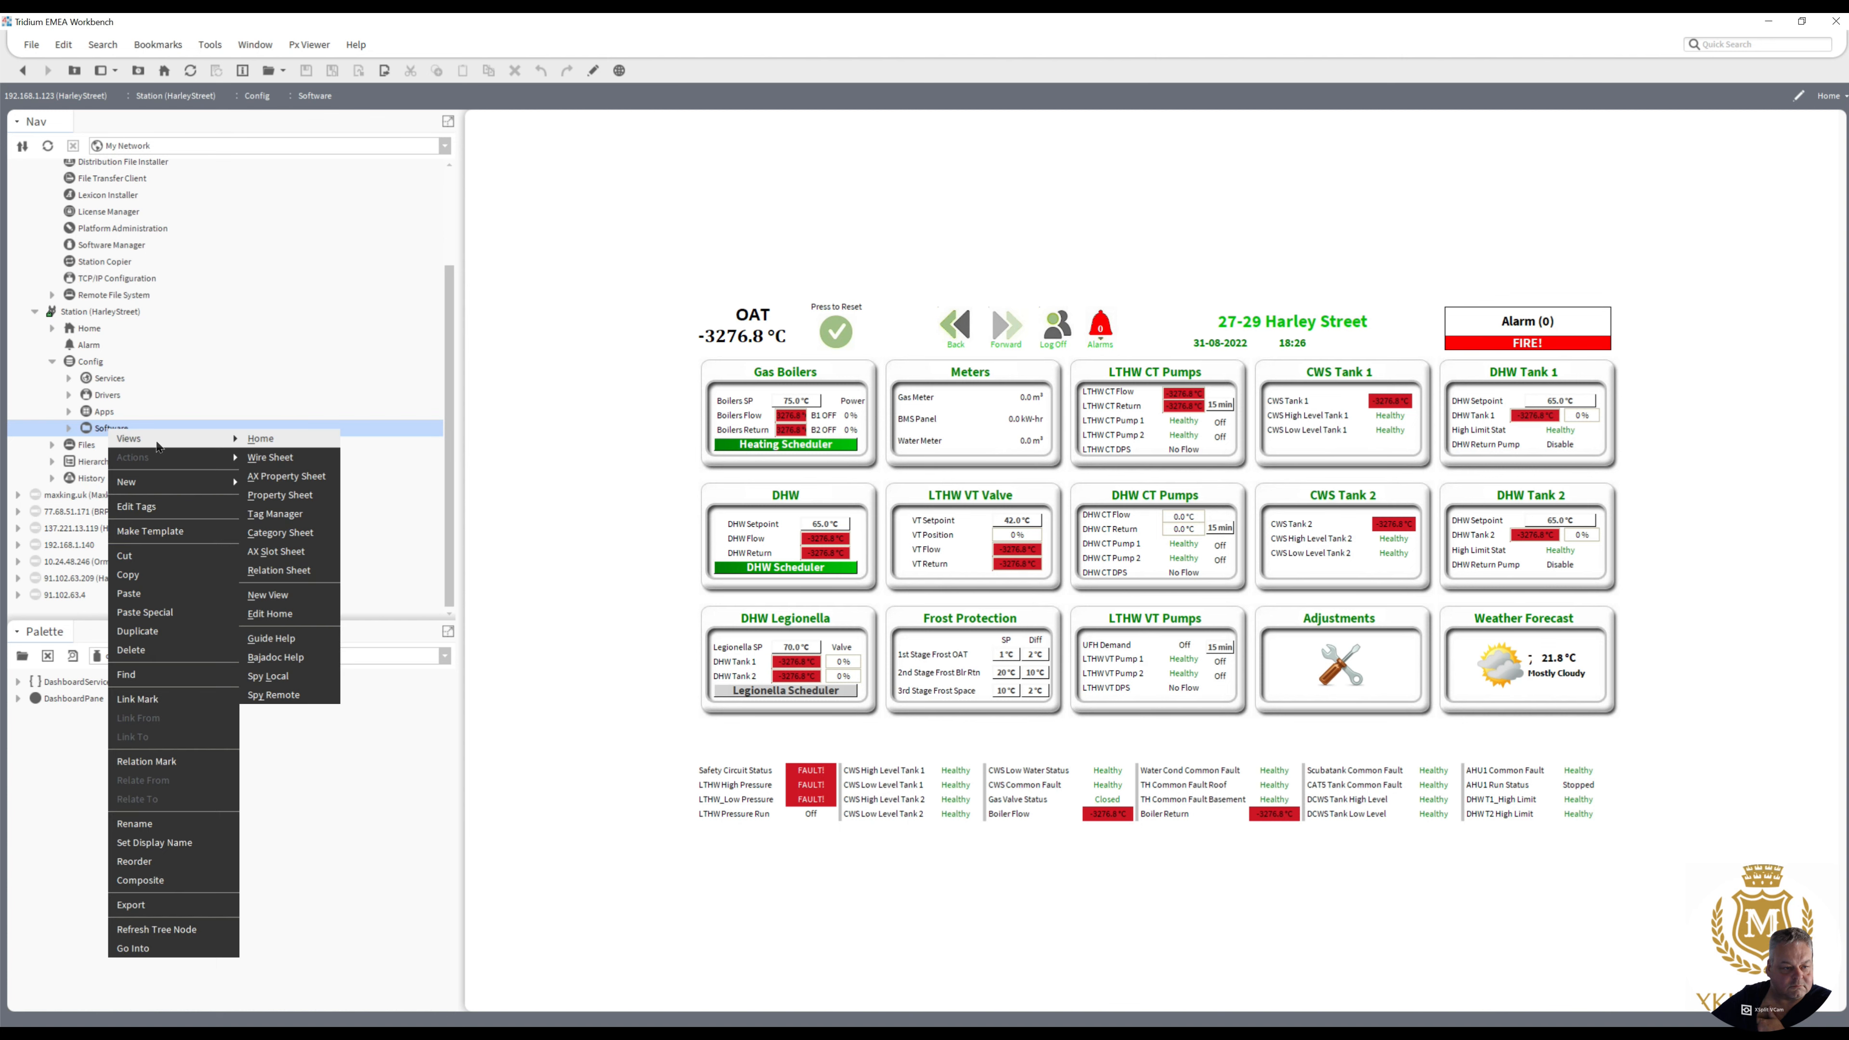
{"action": "left_click", "coordinate": [288, 459]}
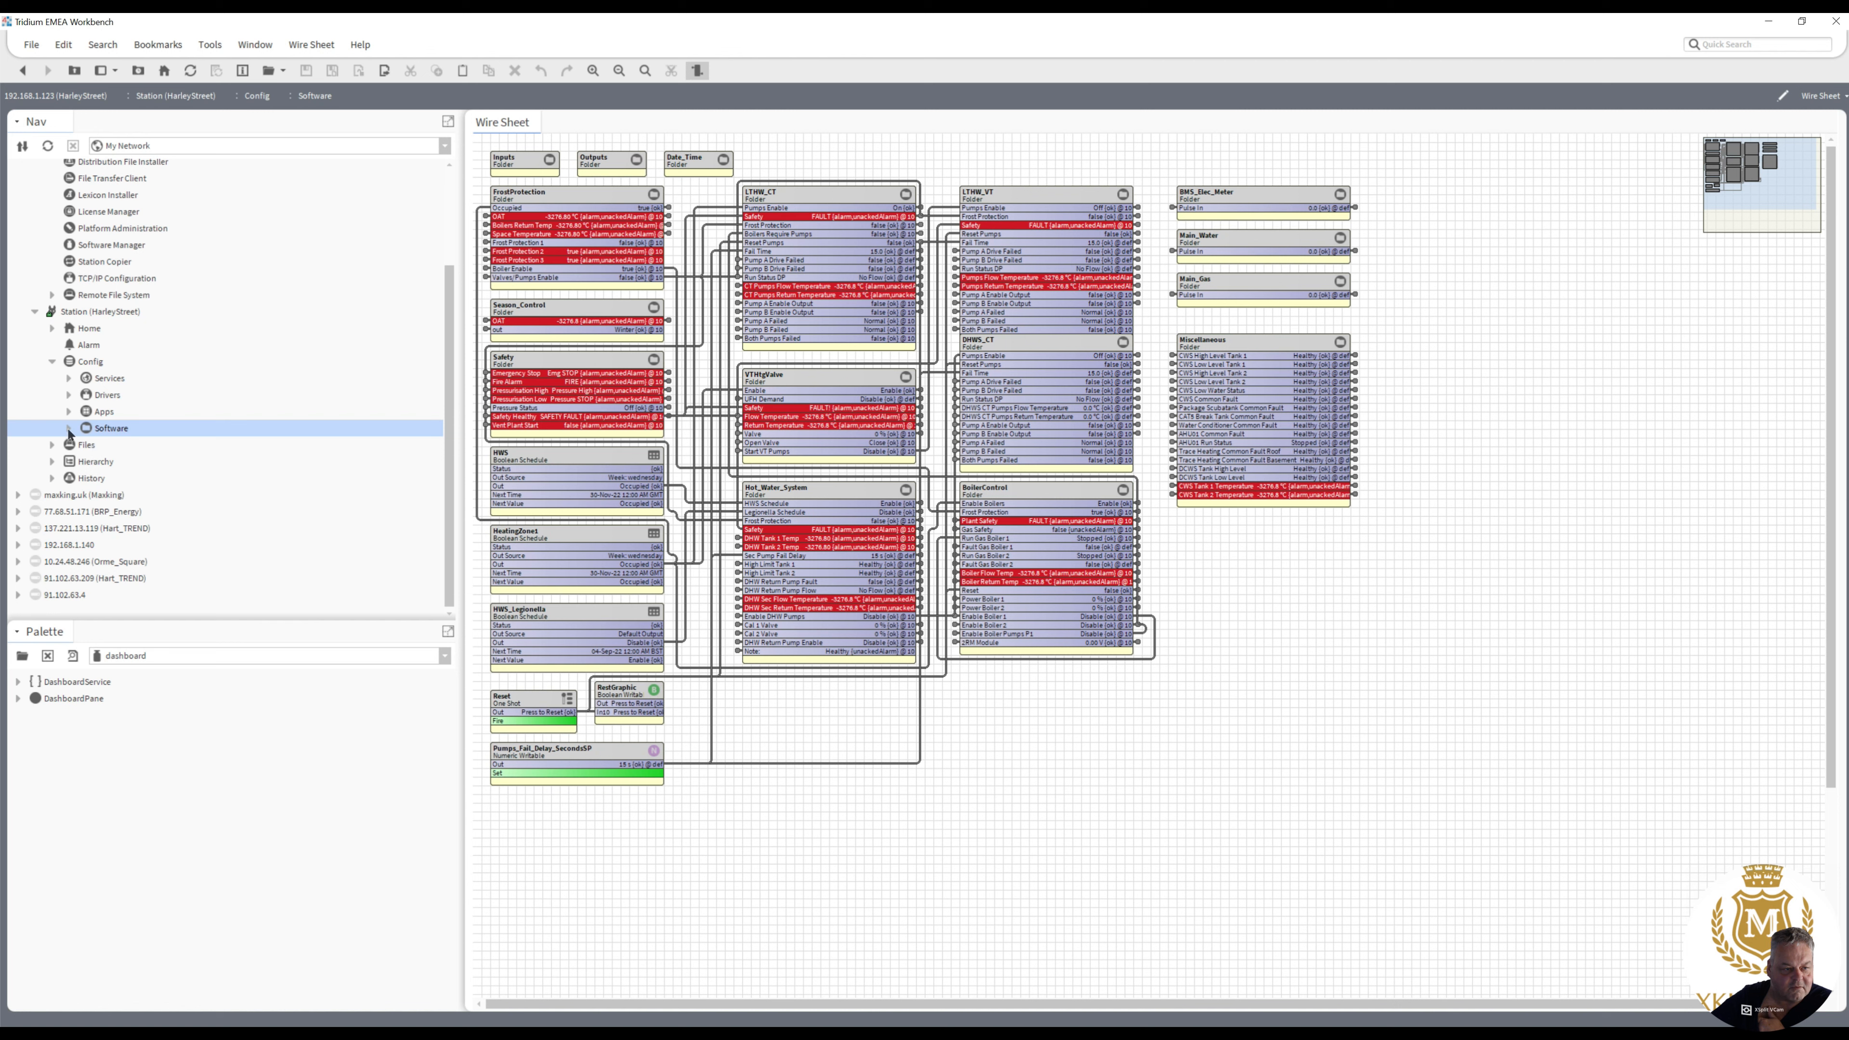
- Find and open the bizsoftware palette
{"action": "left_click", "coordinate": [22, 655]}
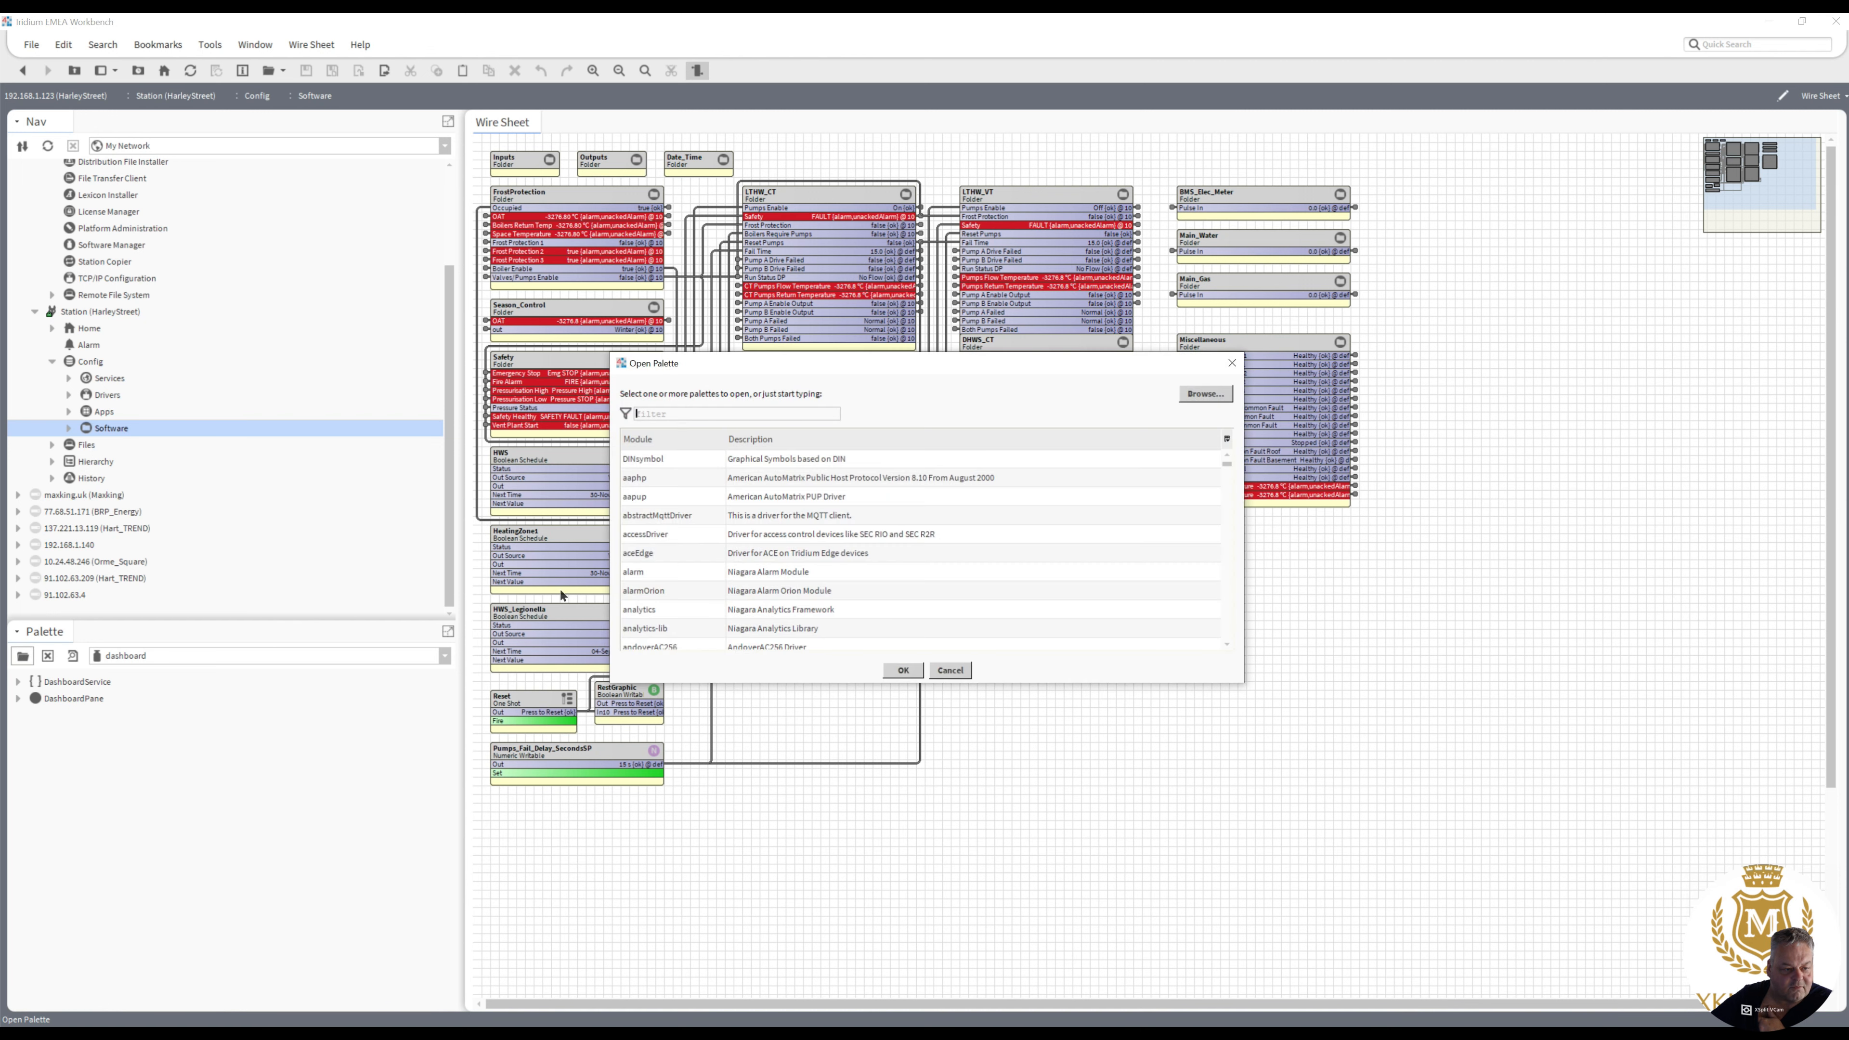
{"action": "type", "text": "bi"}
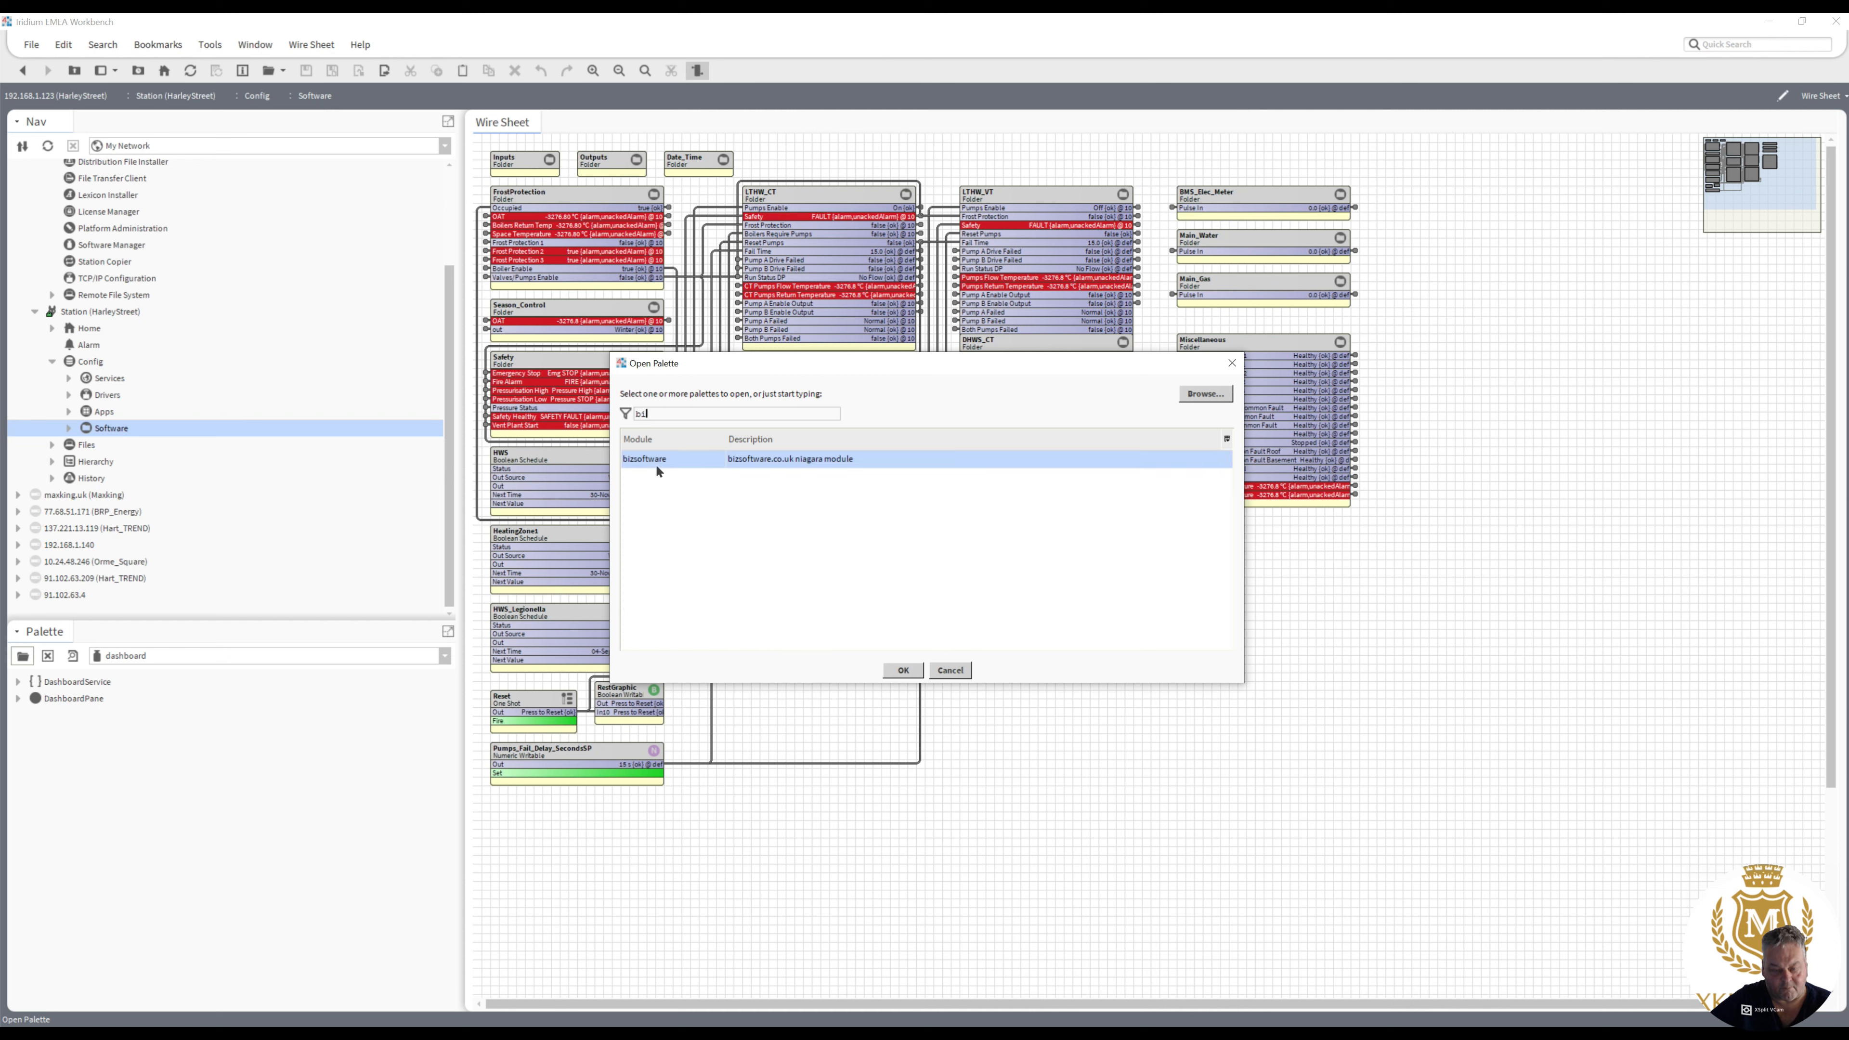
{"action": "double_click", "coordinate": [656, 460]}
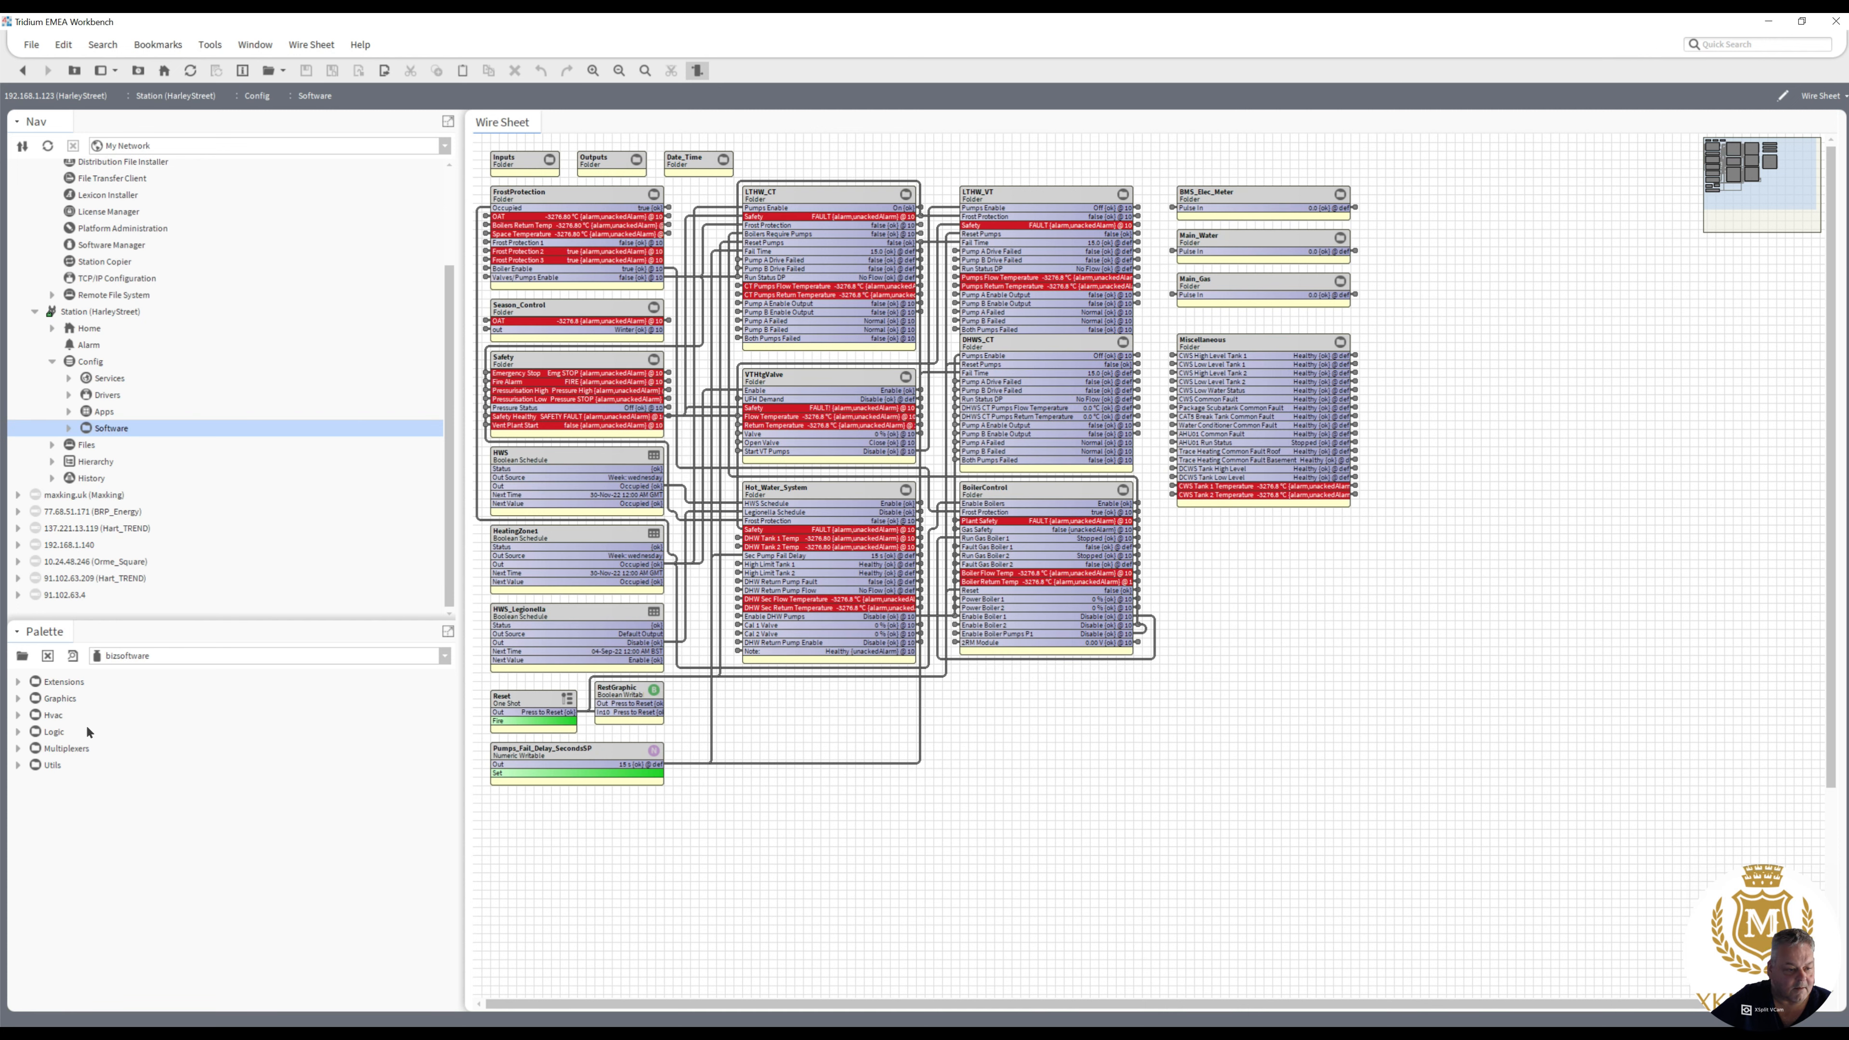
- Add a LatestBoolean component from the palette's Logic folder and place it below the Miscellaneous block, keeping its default name
{"action": "left_click", "coordinate": [18, 732]}
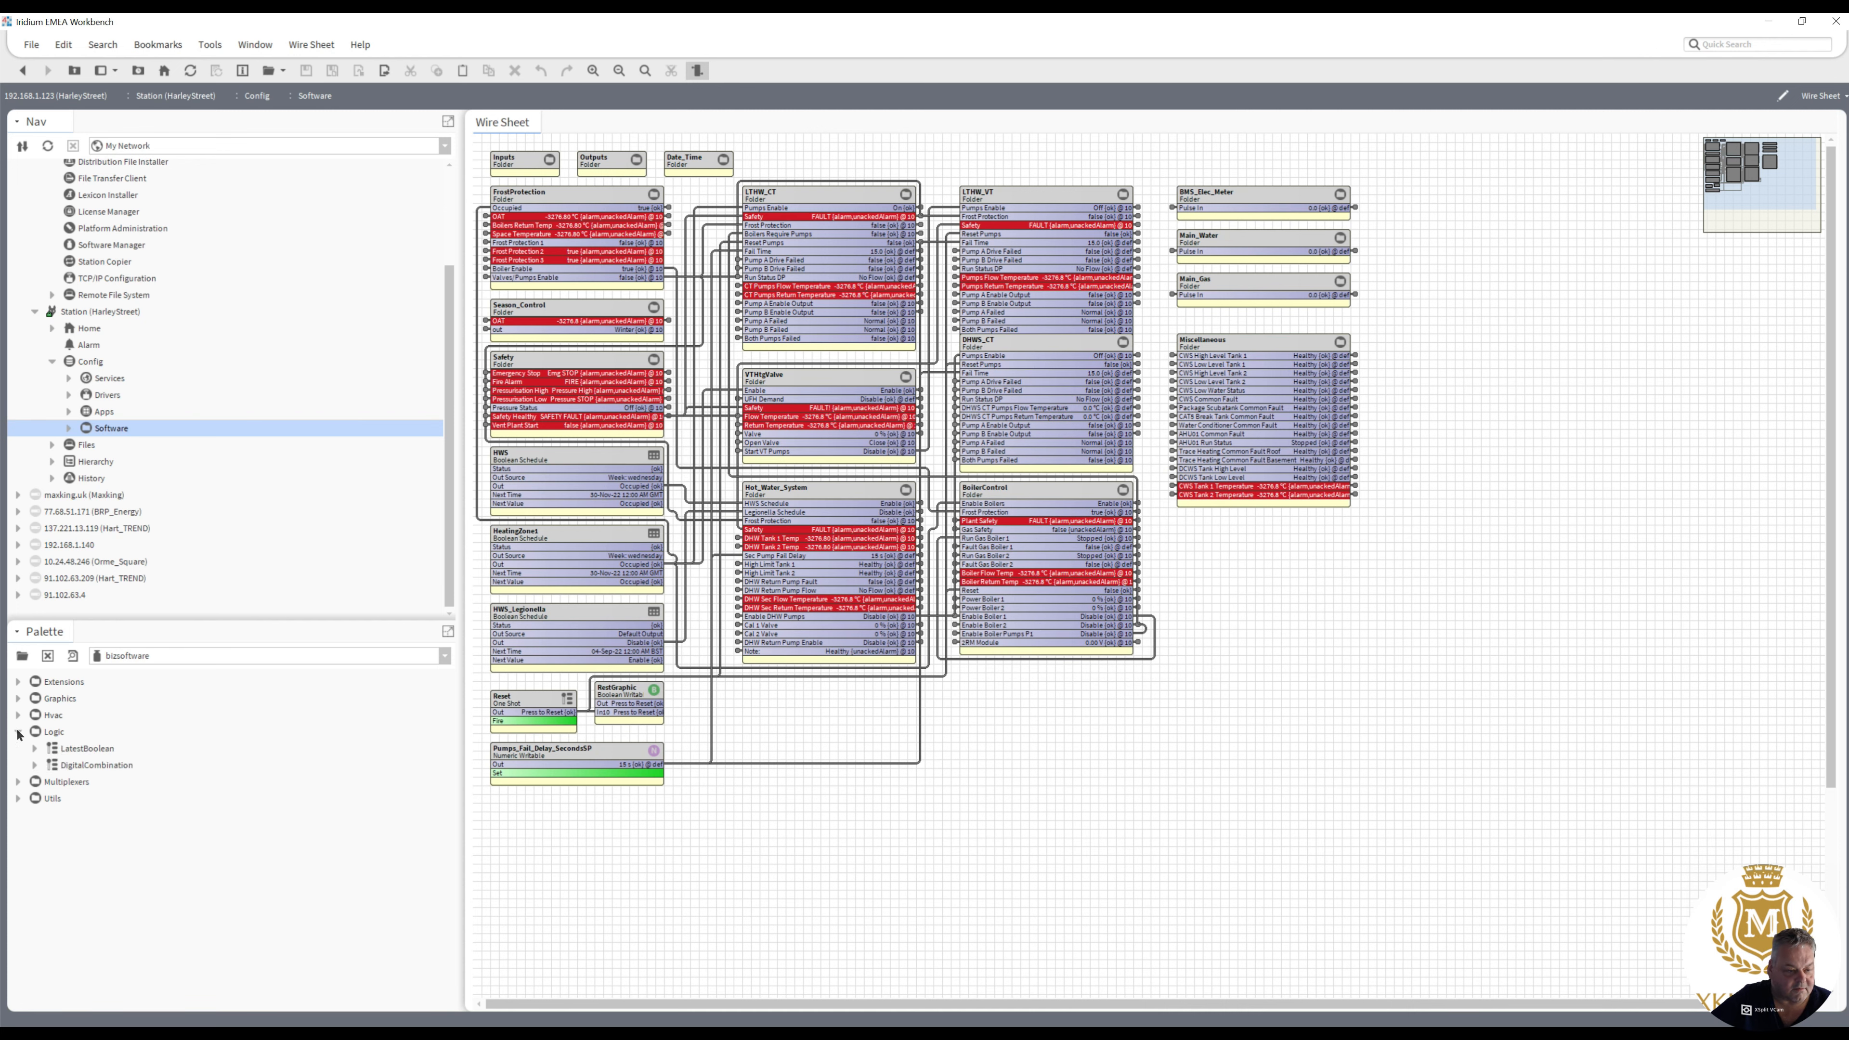
{"action": "left_click_drag", "start_coordinate": [80, 753], "coordinate": [1048, 732]}
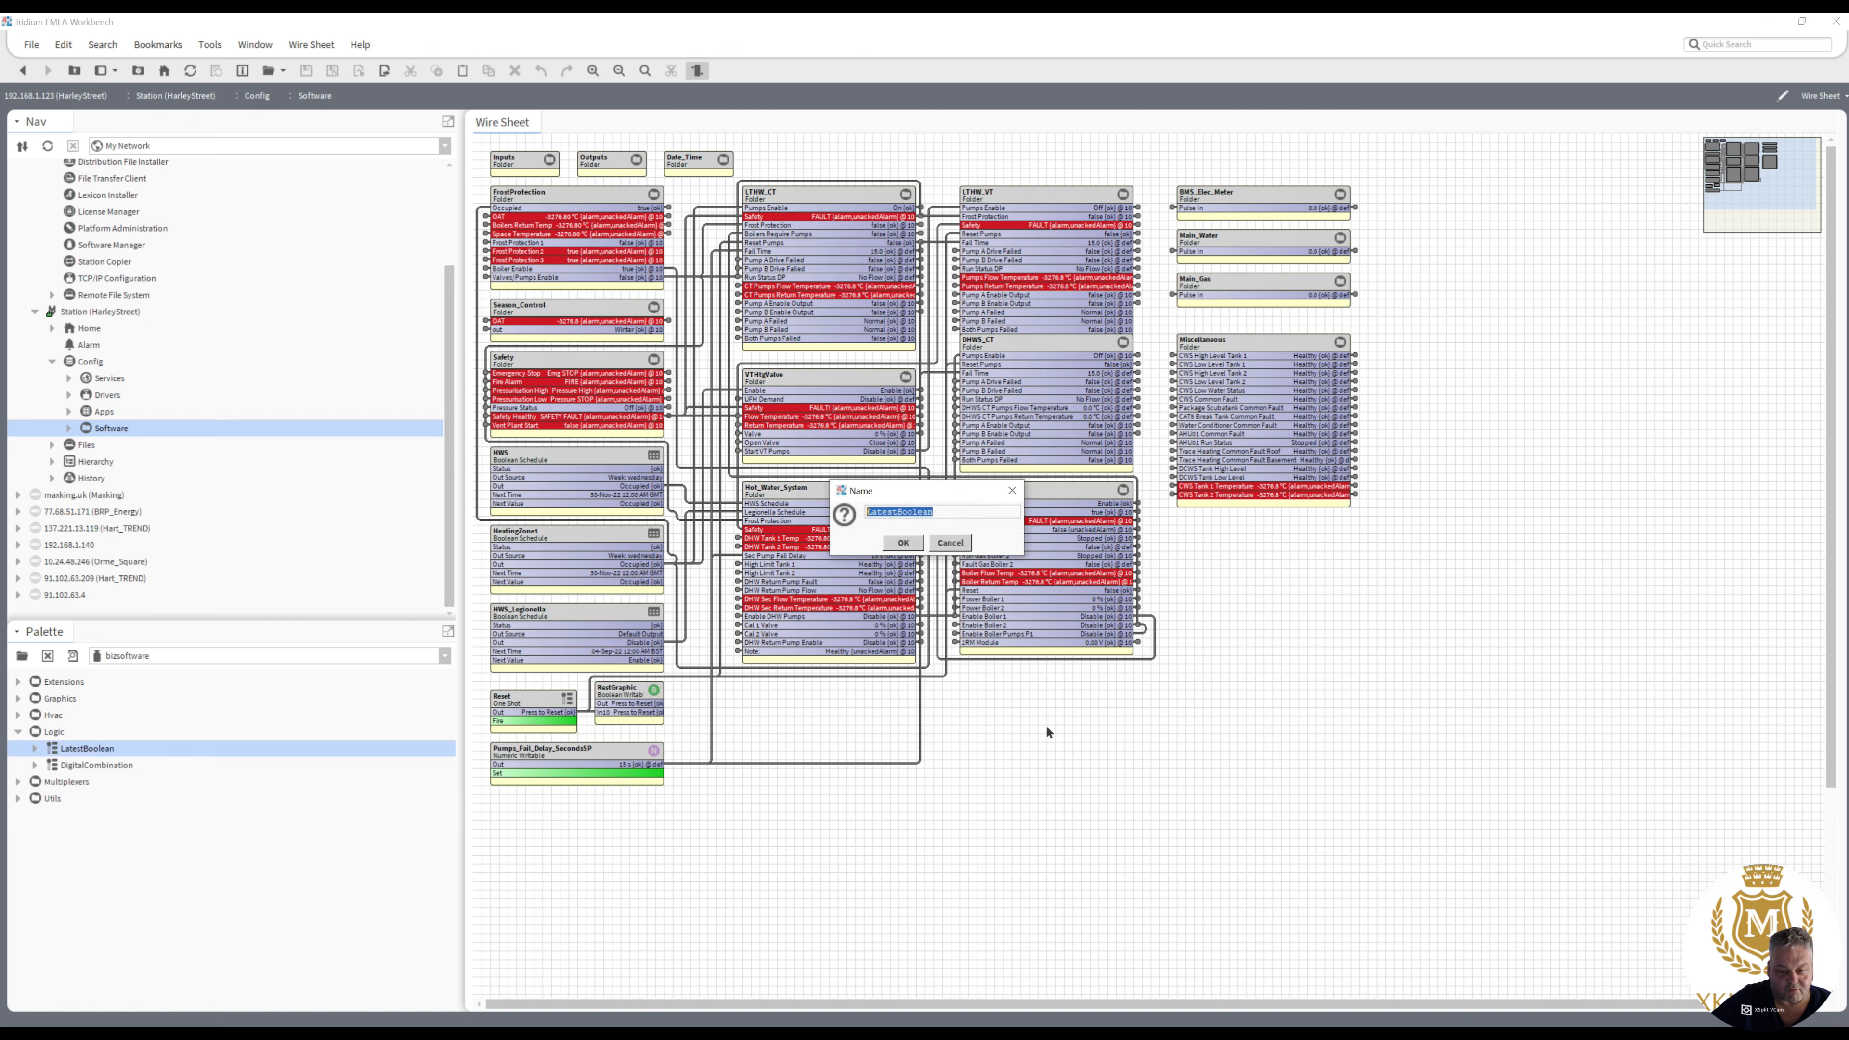
{"action": "left_click", "coordinate": [903, 543]}
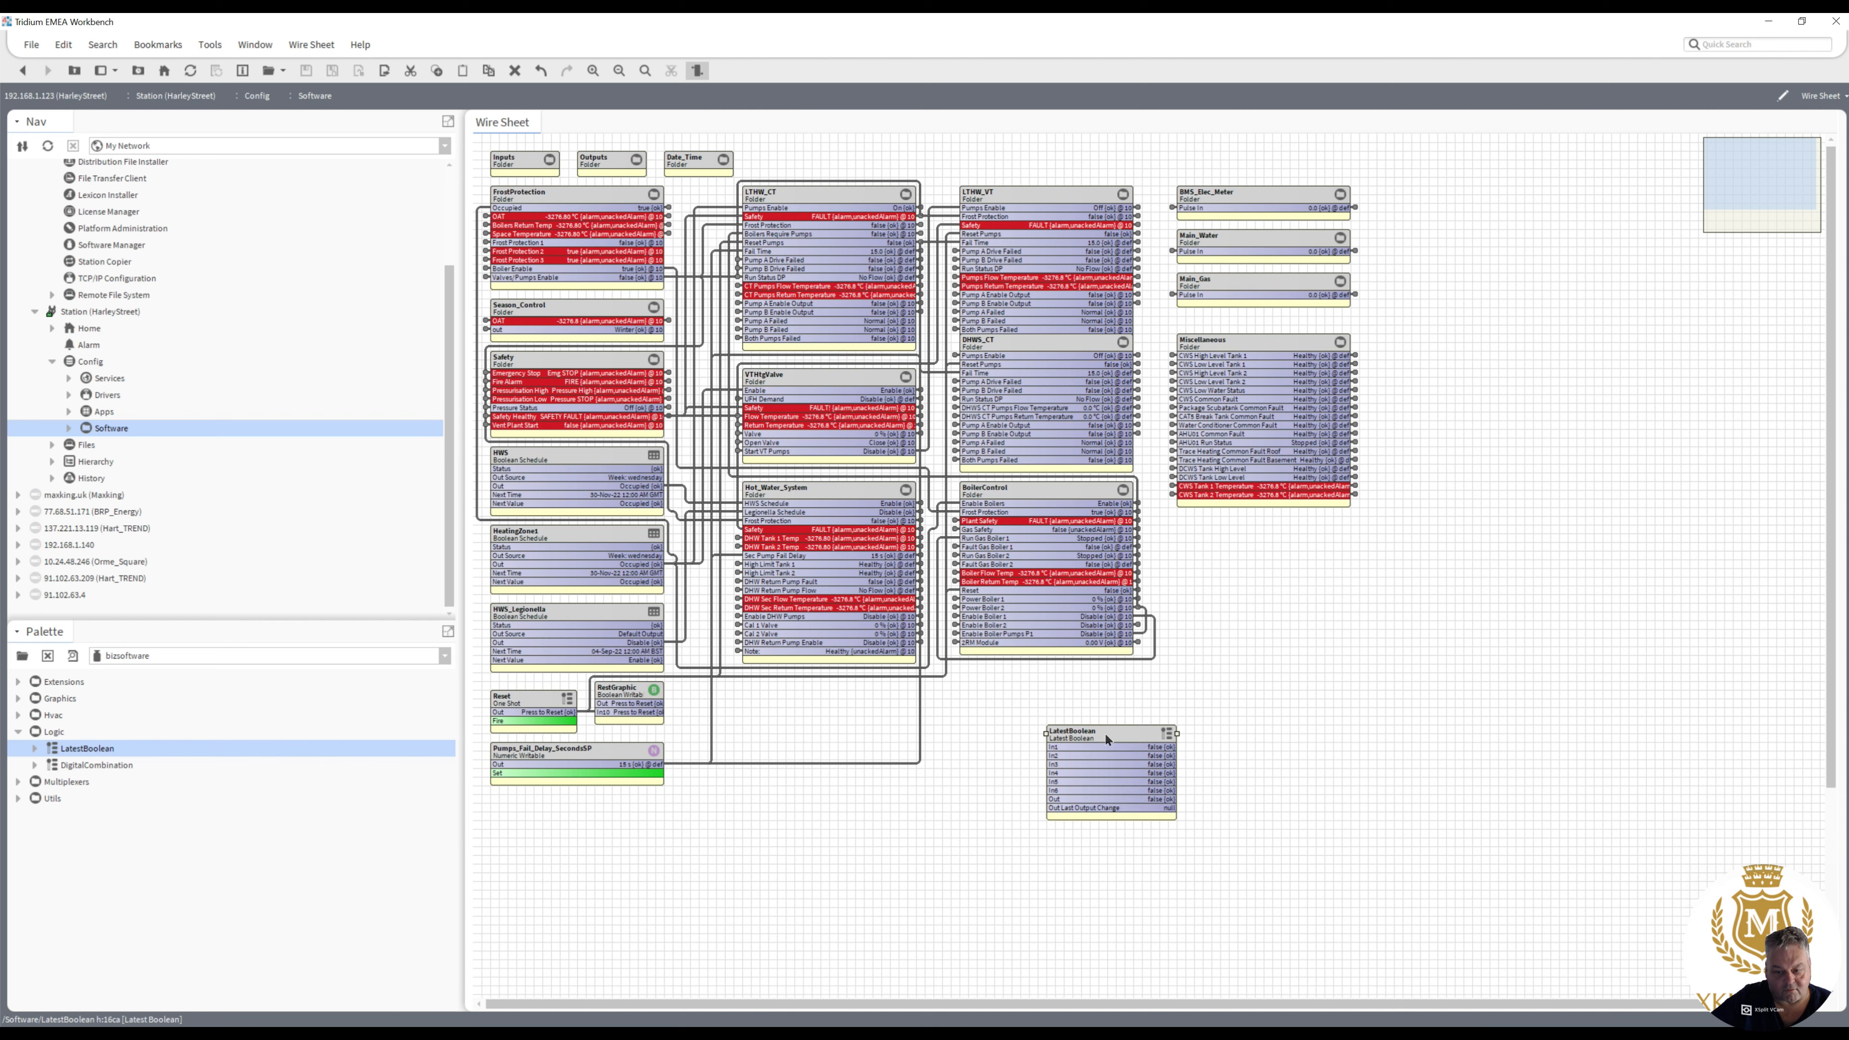
{"action": "left_click_drag", "start_coordinate": [1106, 739], "coordinate": [1298, 548]}
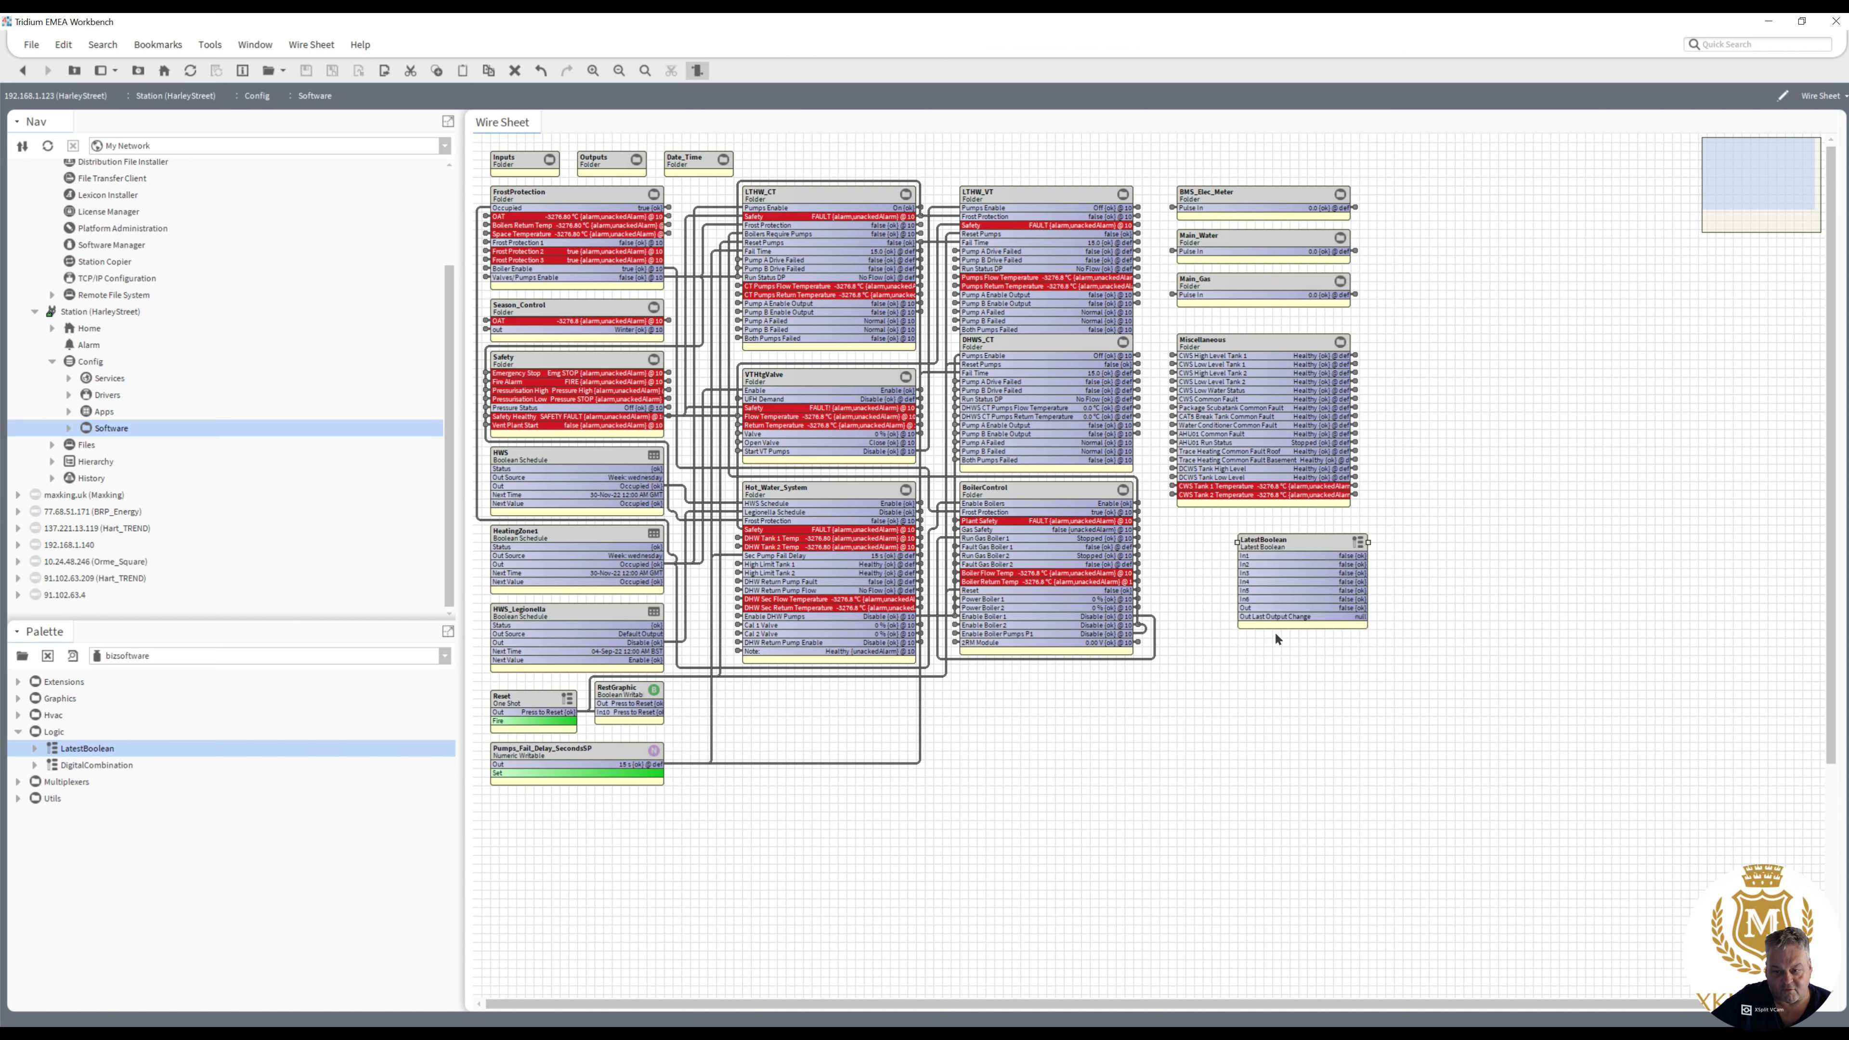
- Add a DigitalCombination component below LatestBoolean, inspect its property sheet and return to the wire sheet
{"action": "left_click_drag", "start_coordinate": [122, 765], "coordinate": [1301, 647]}
{"action": "left_click", "coordinate": [904, 546]}
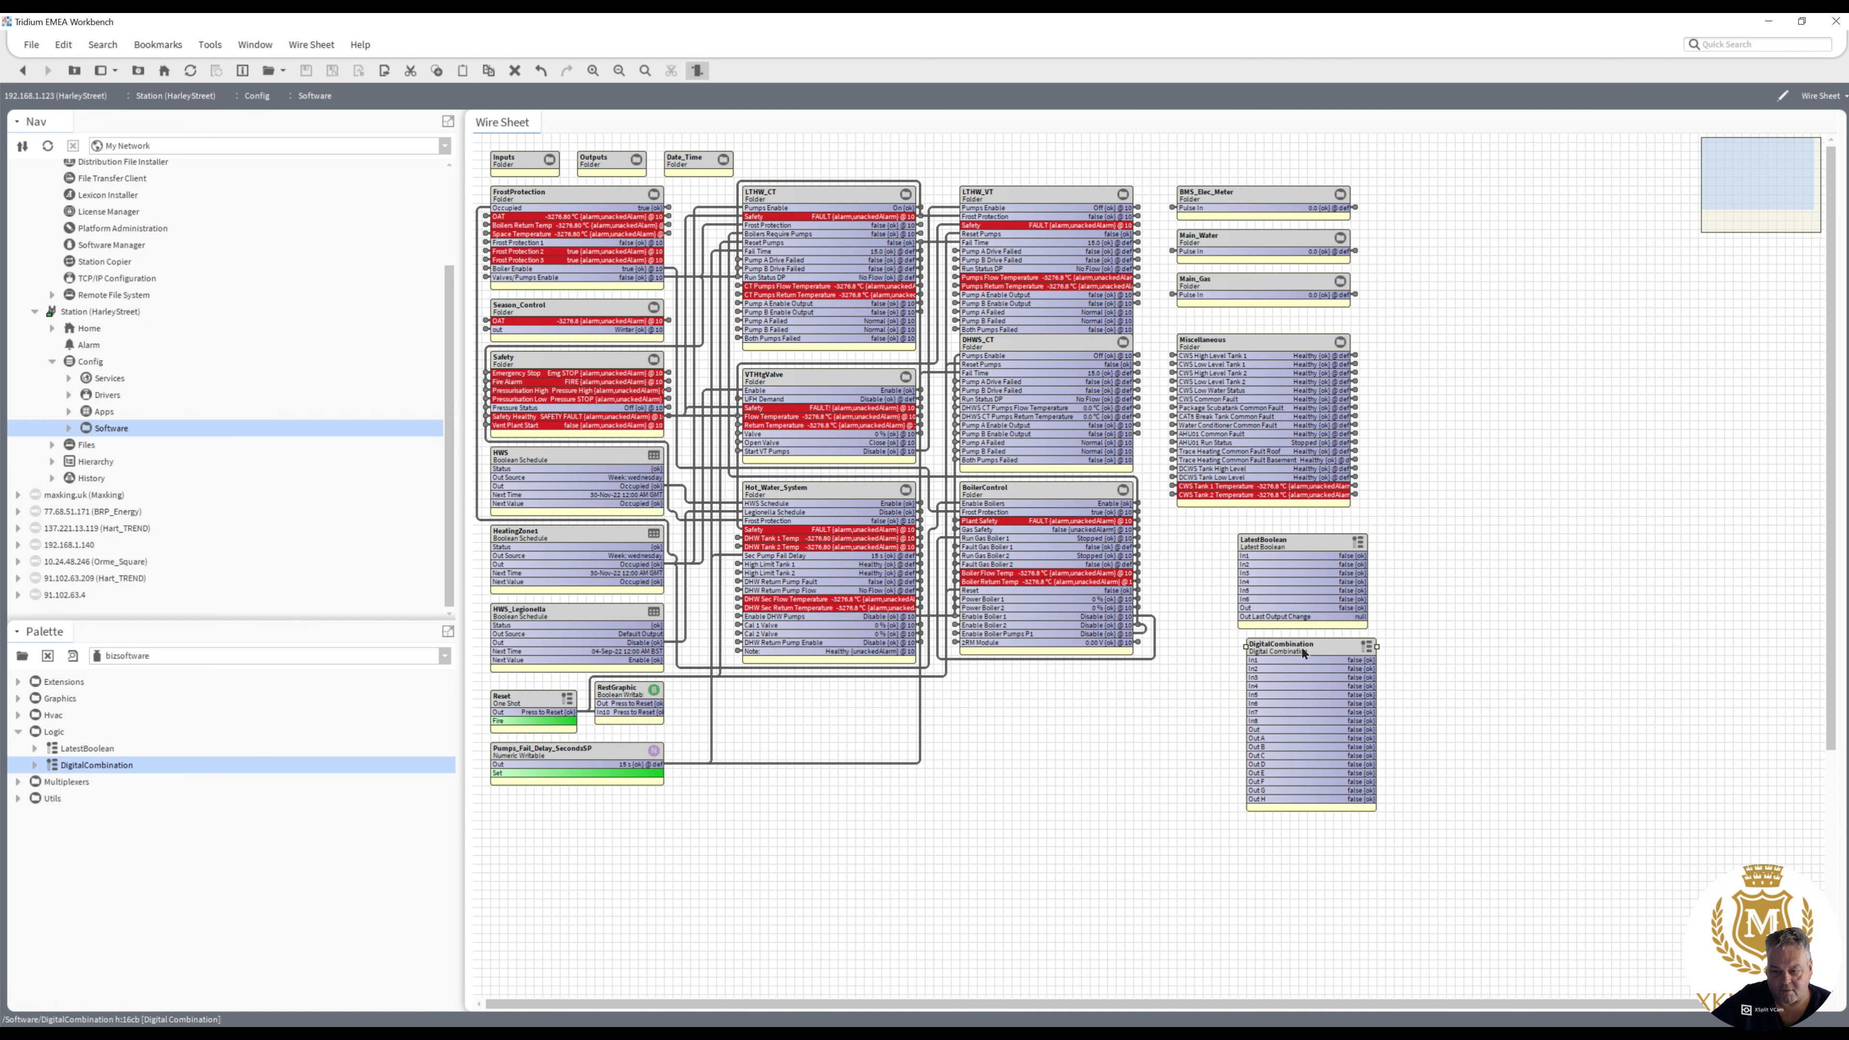
{"action": "double_click", "coordinate": [1301, 647]}
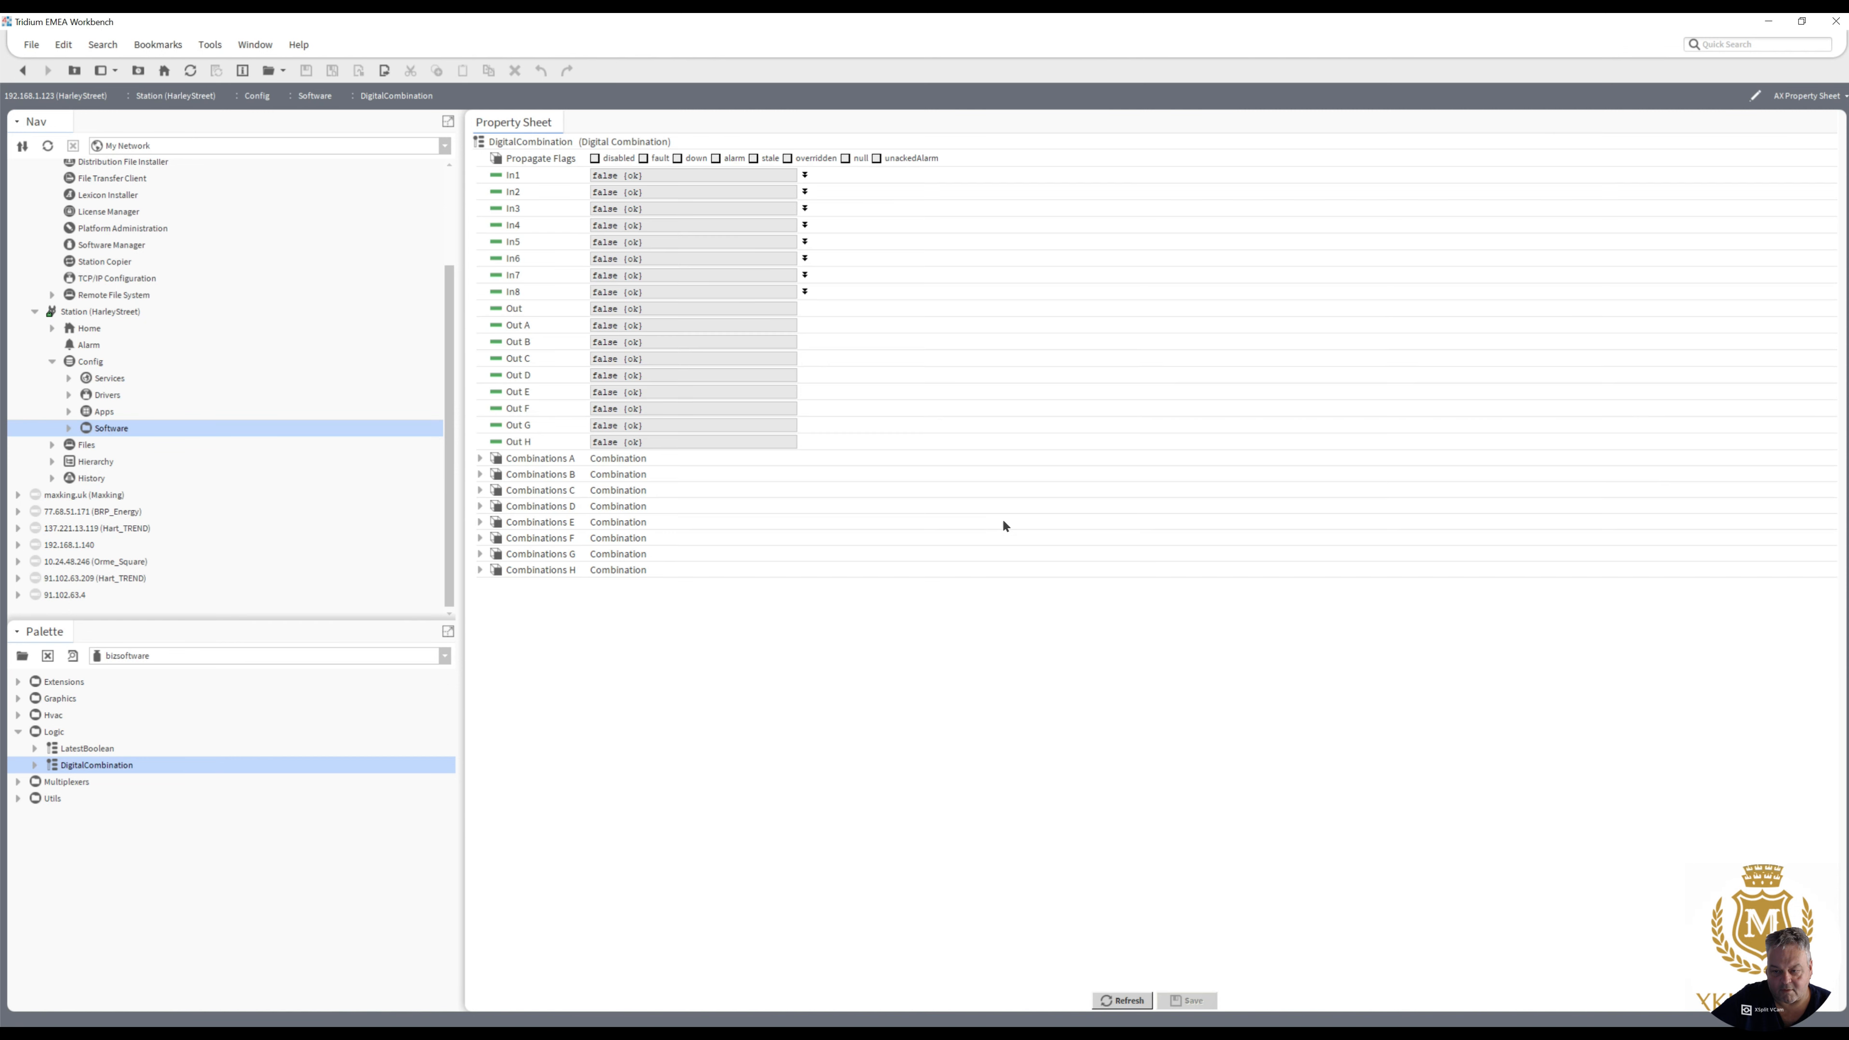
{"action": "left_click", "coordinate": [23, 70]}
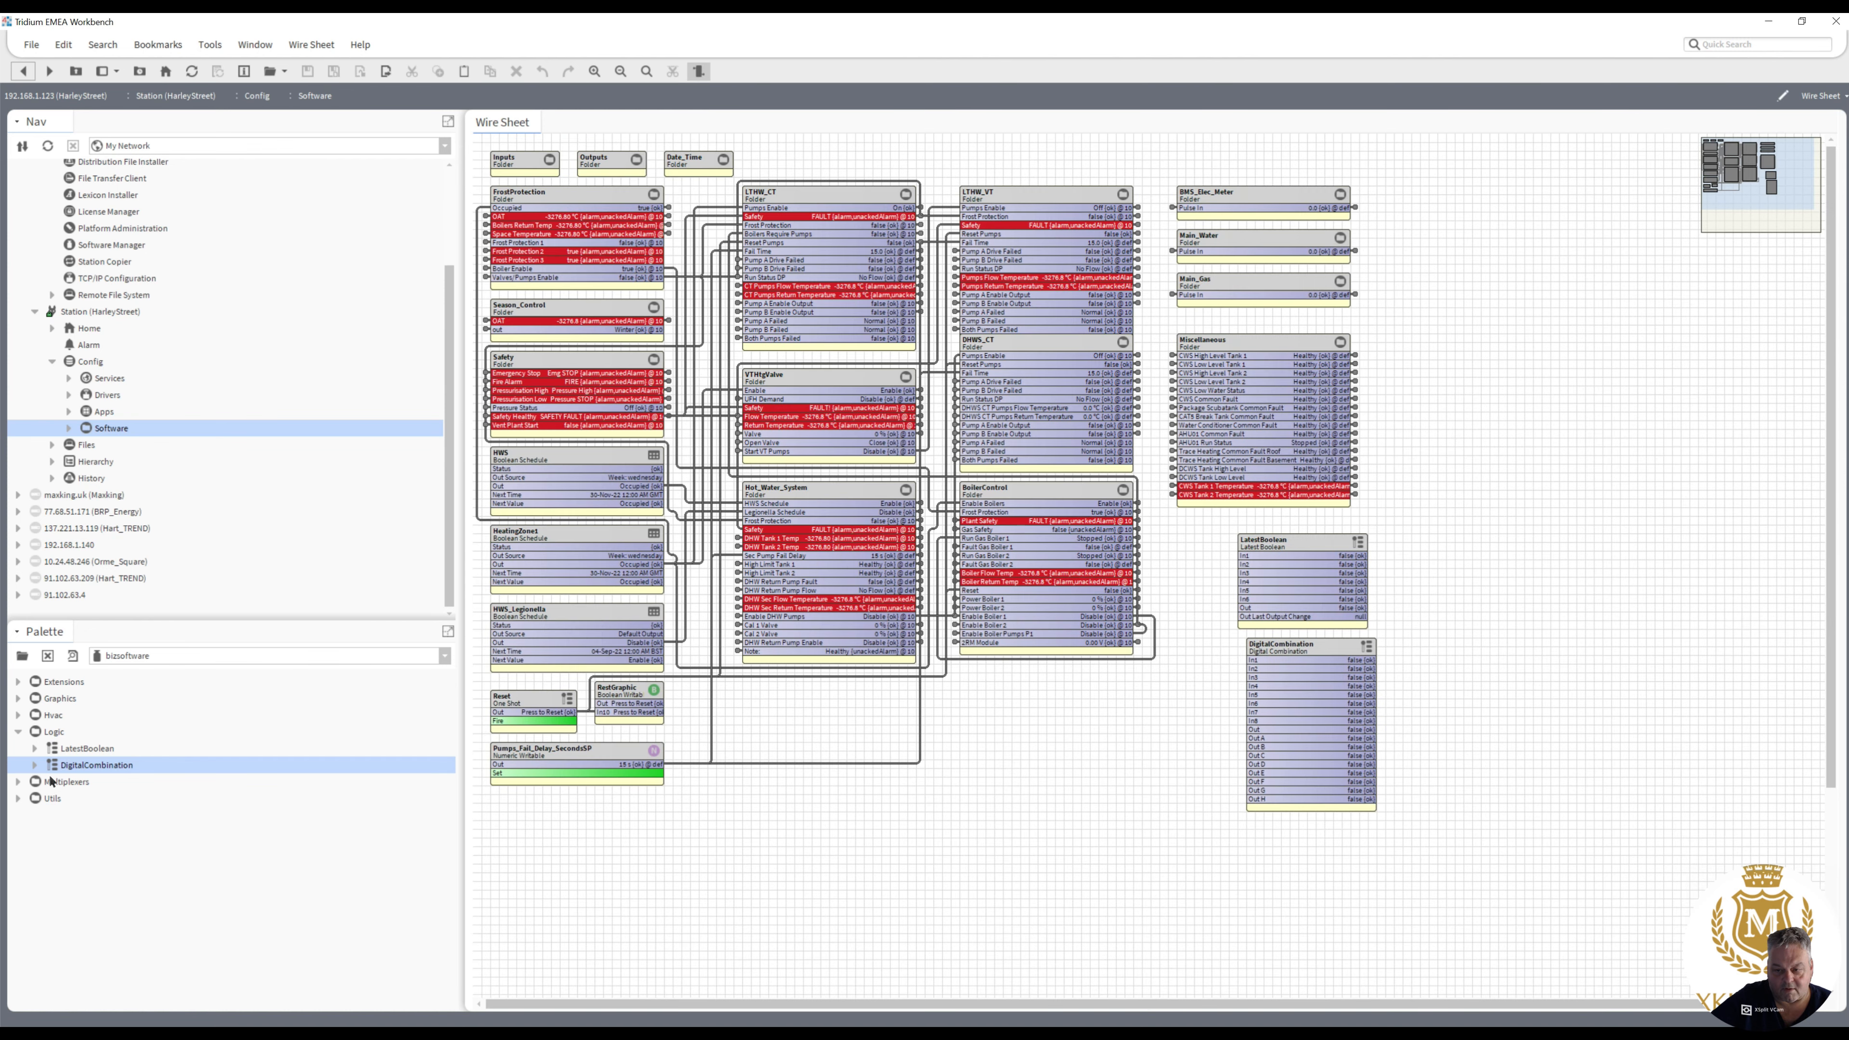
- Add the Dim6 and SontayDim6 multiplexers, one above the other, in the empty area below BoilerControl with their default names
{"action": "left_click", "coordinate": [18, 782]}
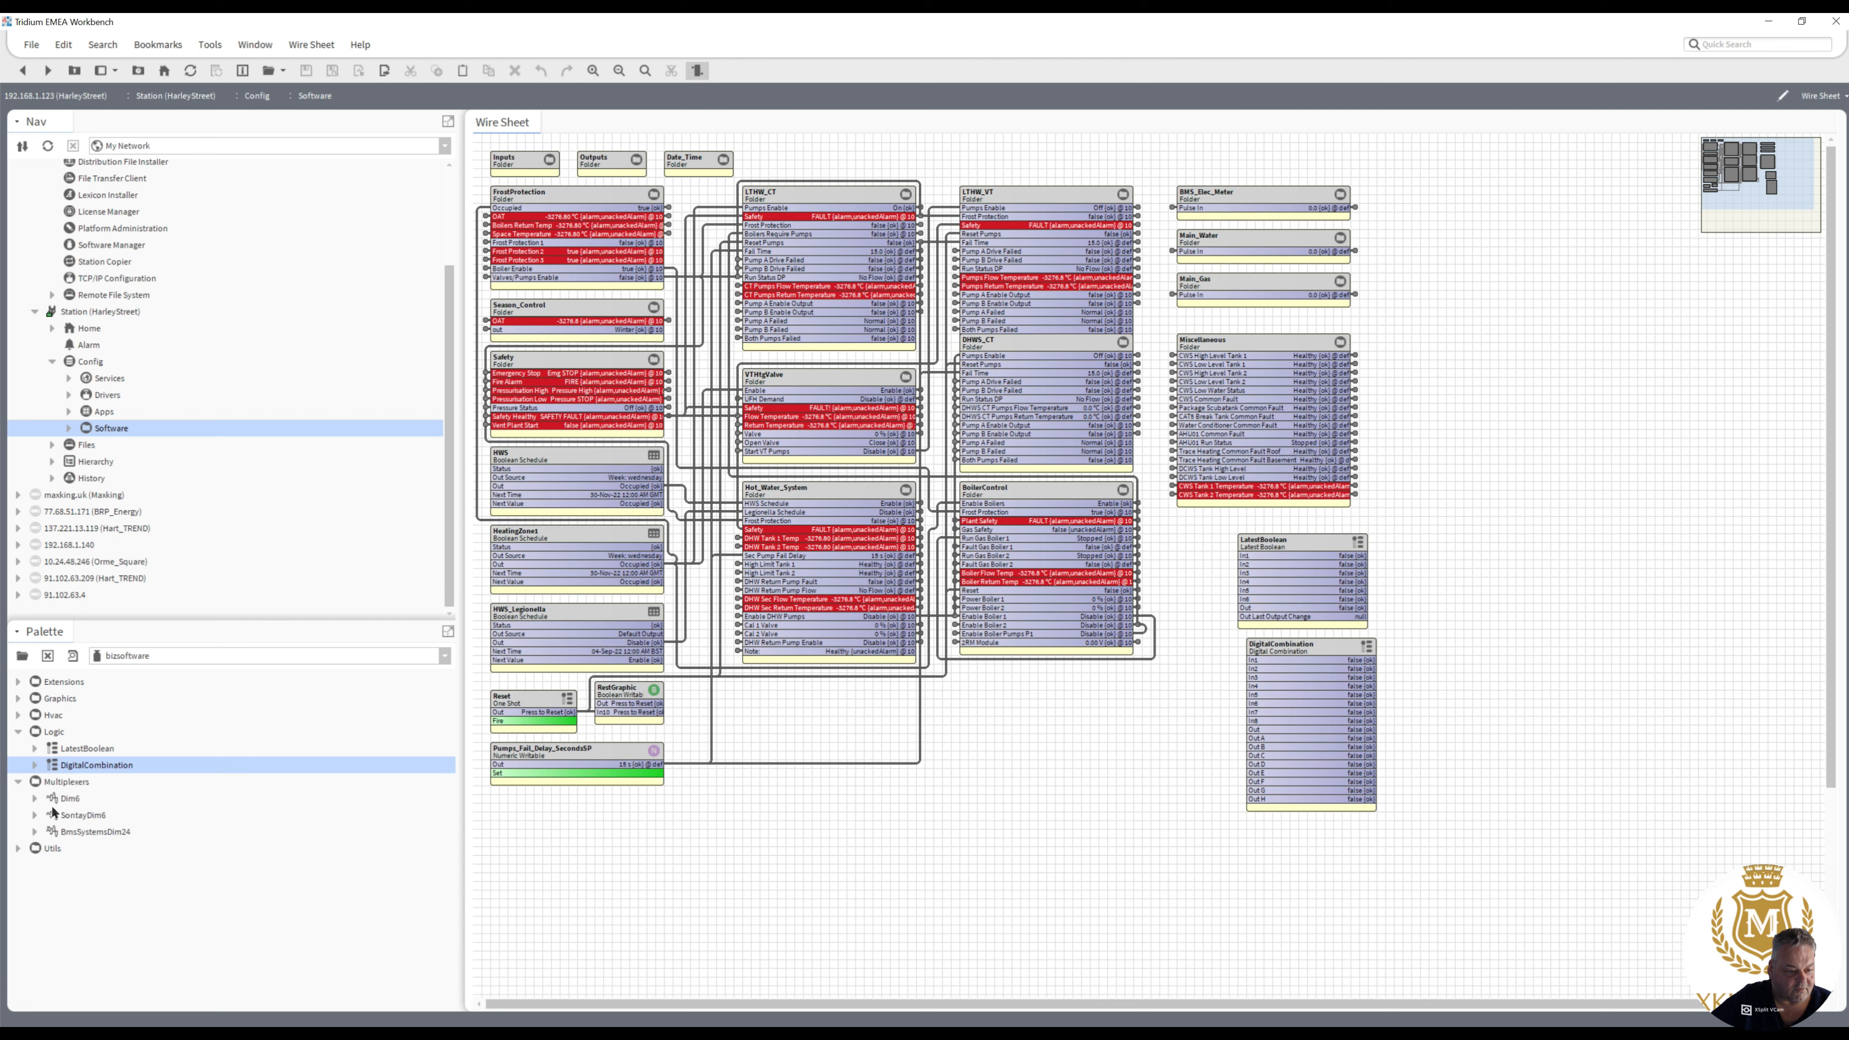
{"action": "left_click_drag", "start_coordinate": [69, 801], "coordinate": [1032, 741]}
{"action": "left_click", "coordinate": [910, 544]}
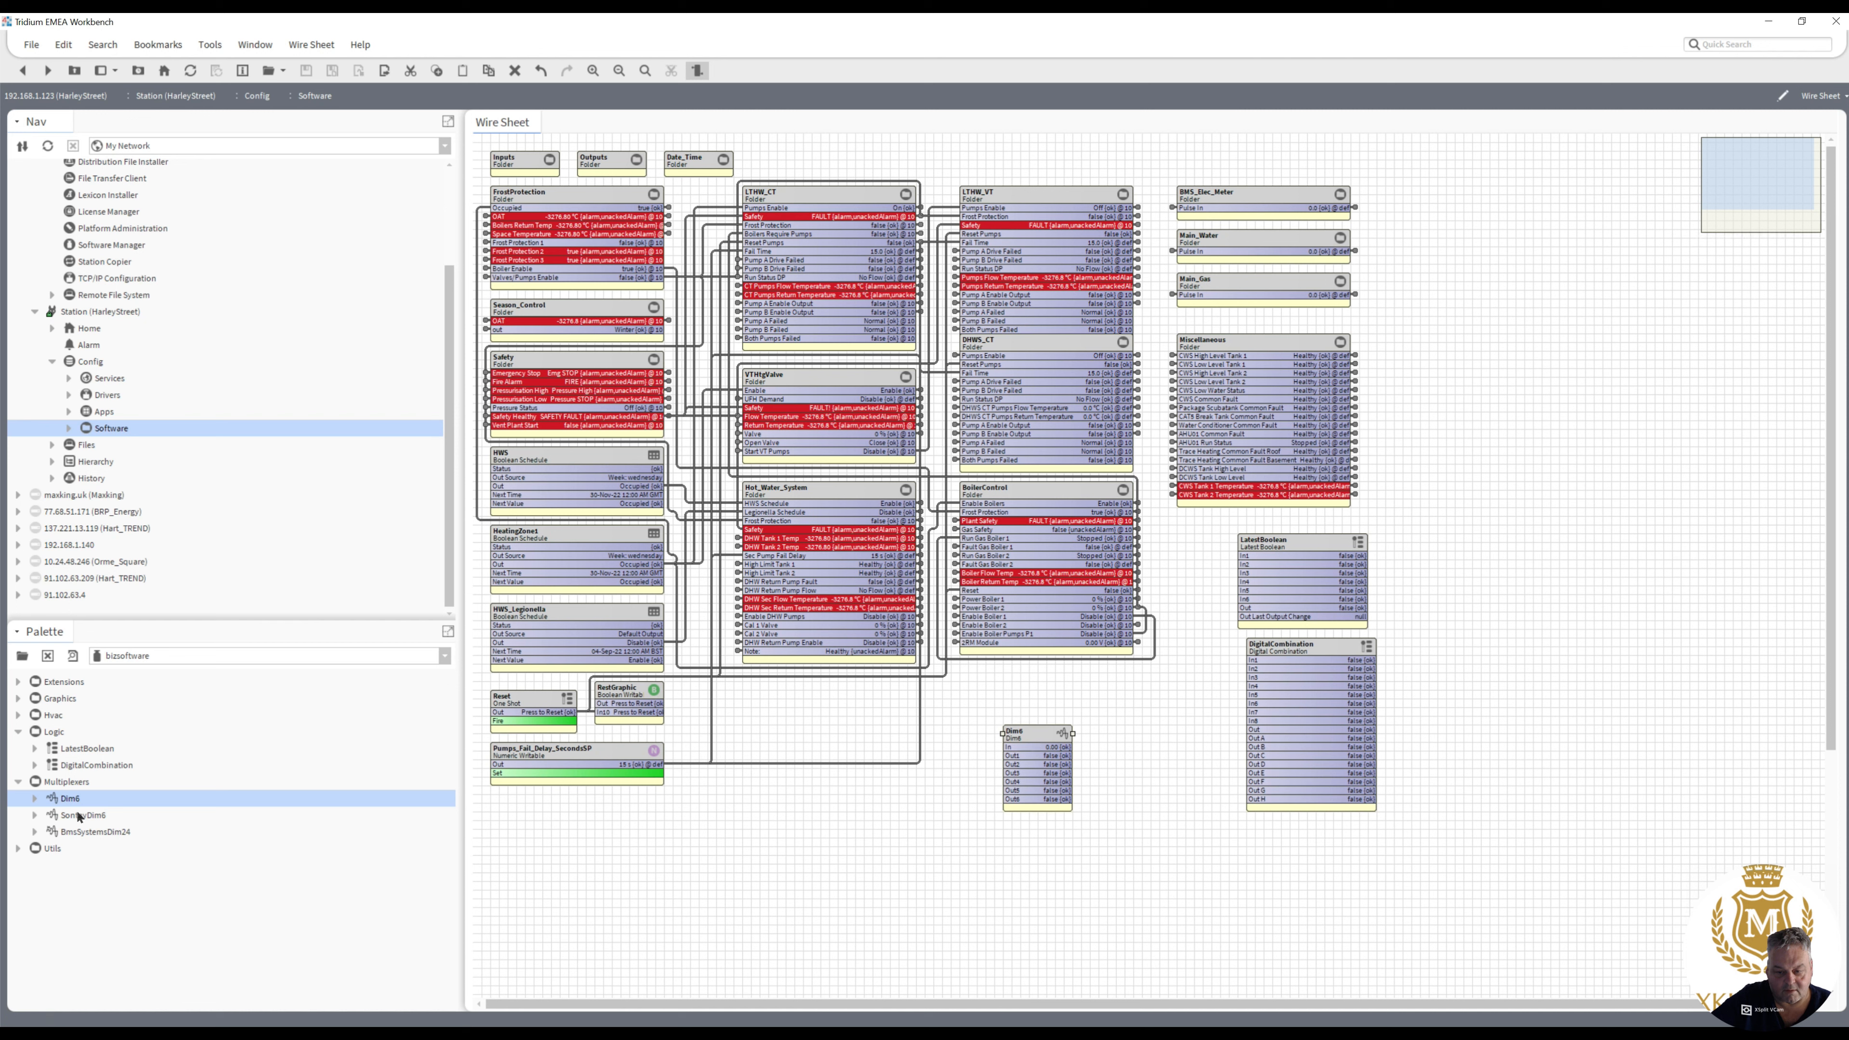
{"action": "left_click_drag", "start_coordinate": [82, 814], "coordinate": [1014, 845]}
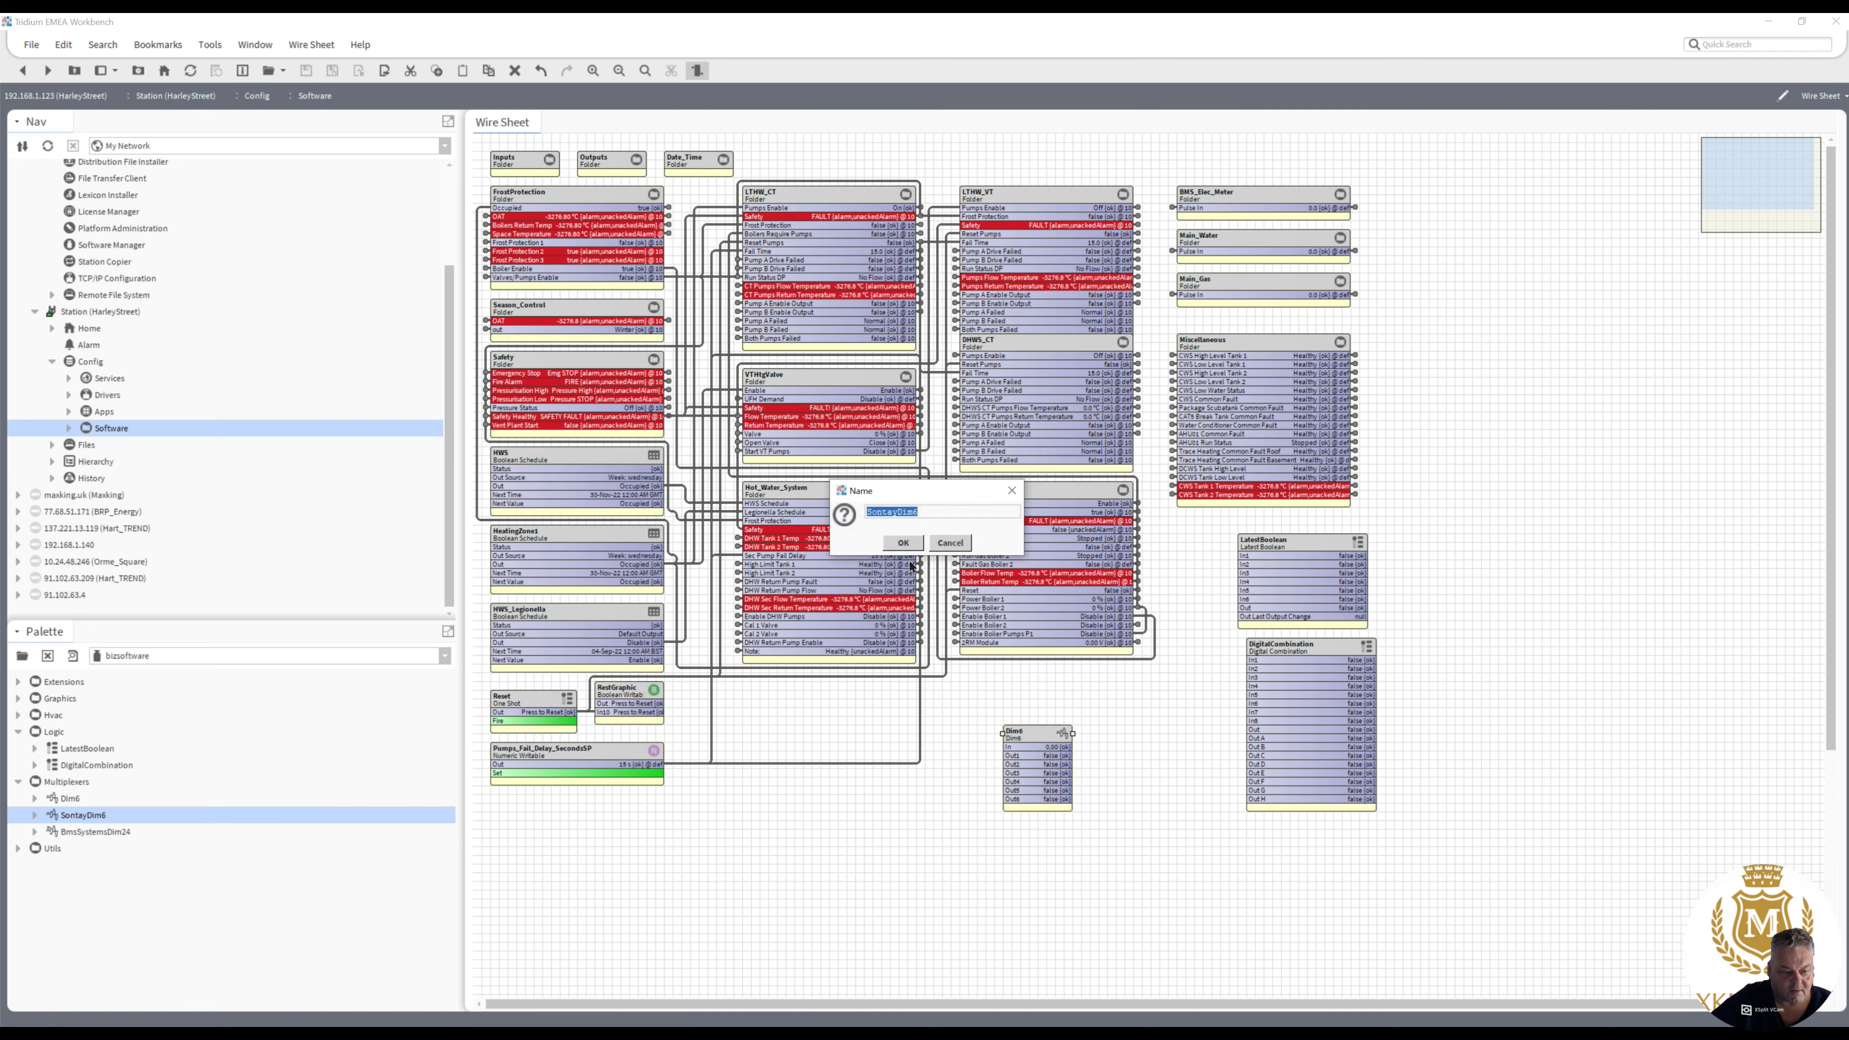
{"action": "left_click", "coordinate": [904, 544]}
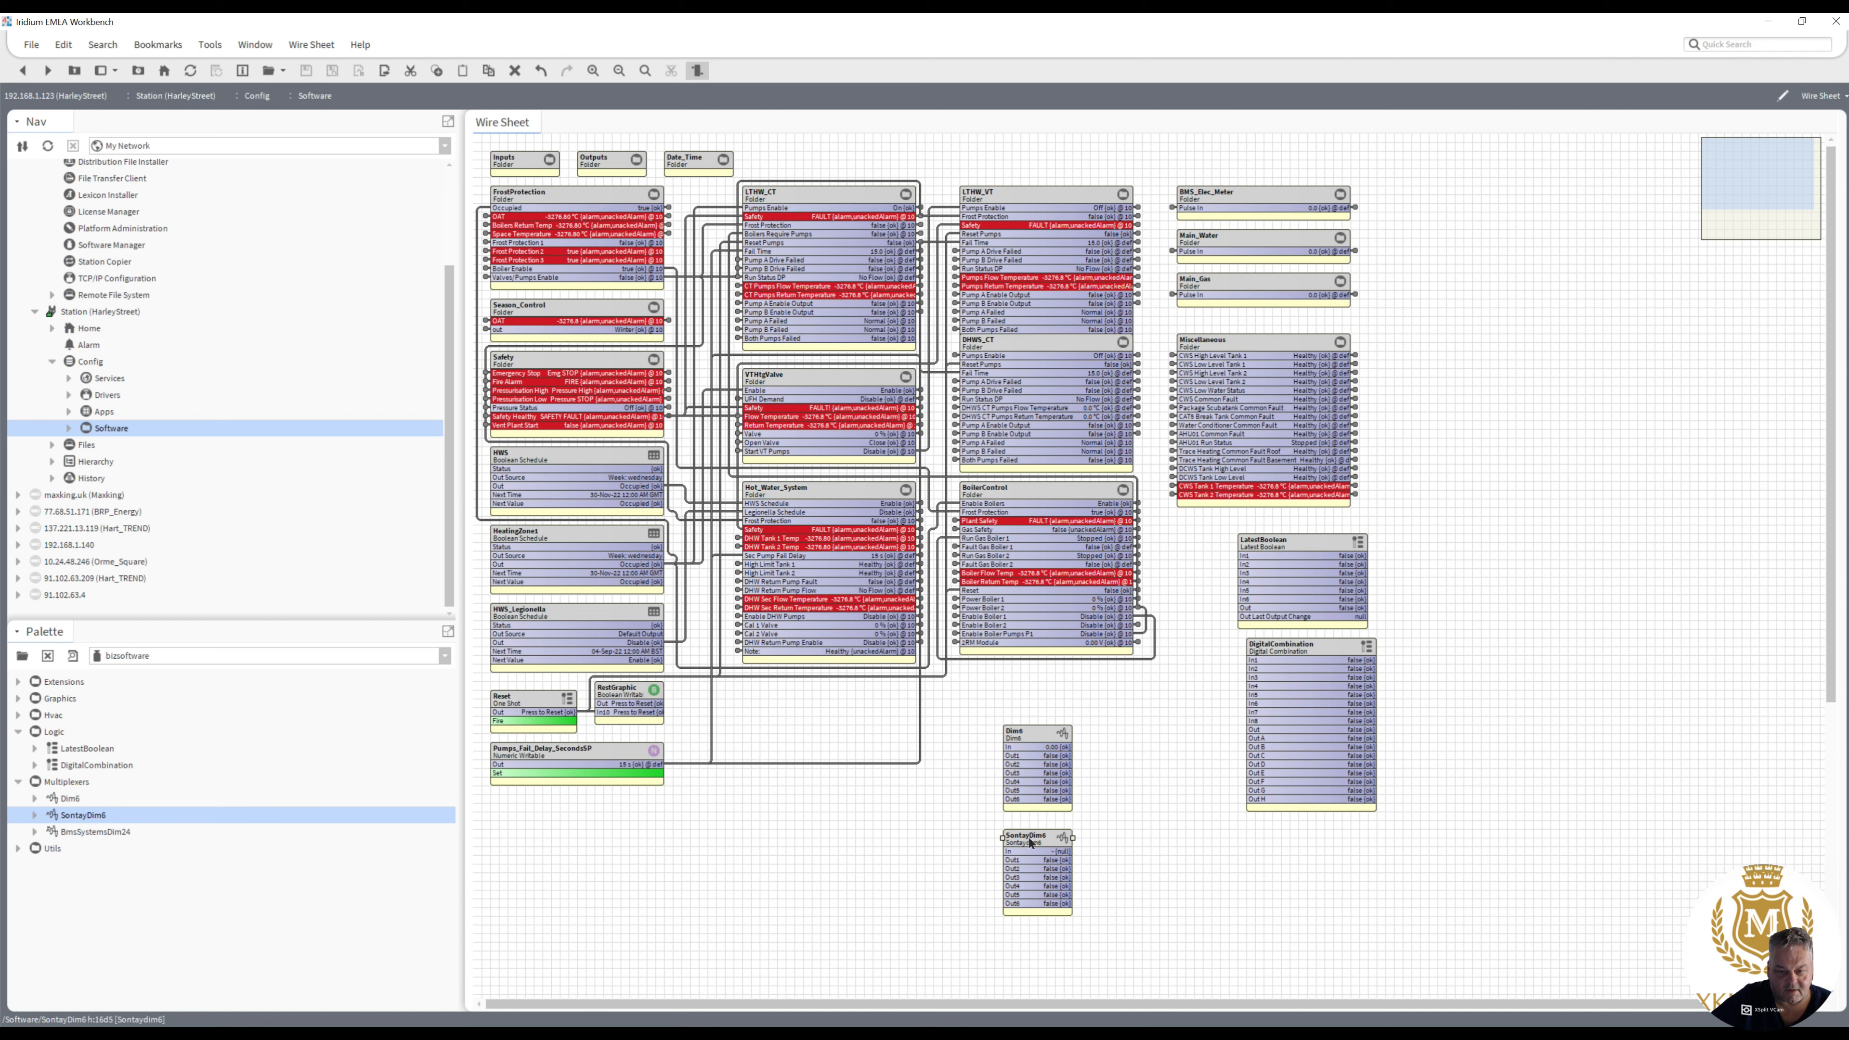
- Add a BmsSystemsDim24 multiplexer with its default name and position it to the right of LatestBoolean
{"action": "left_click_drag", "start_coordinate": [98, 832], "coordinate": [816, 852]}
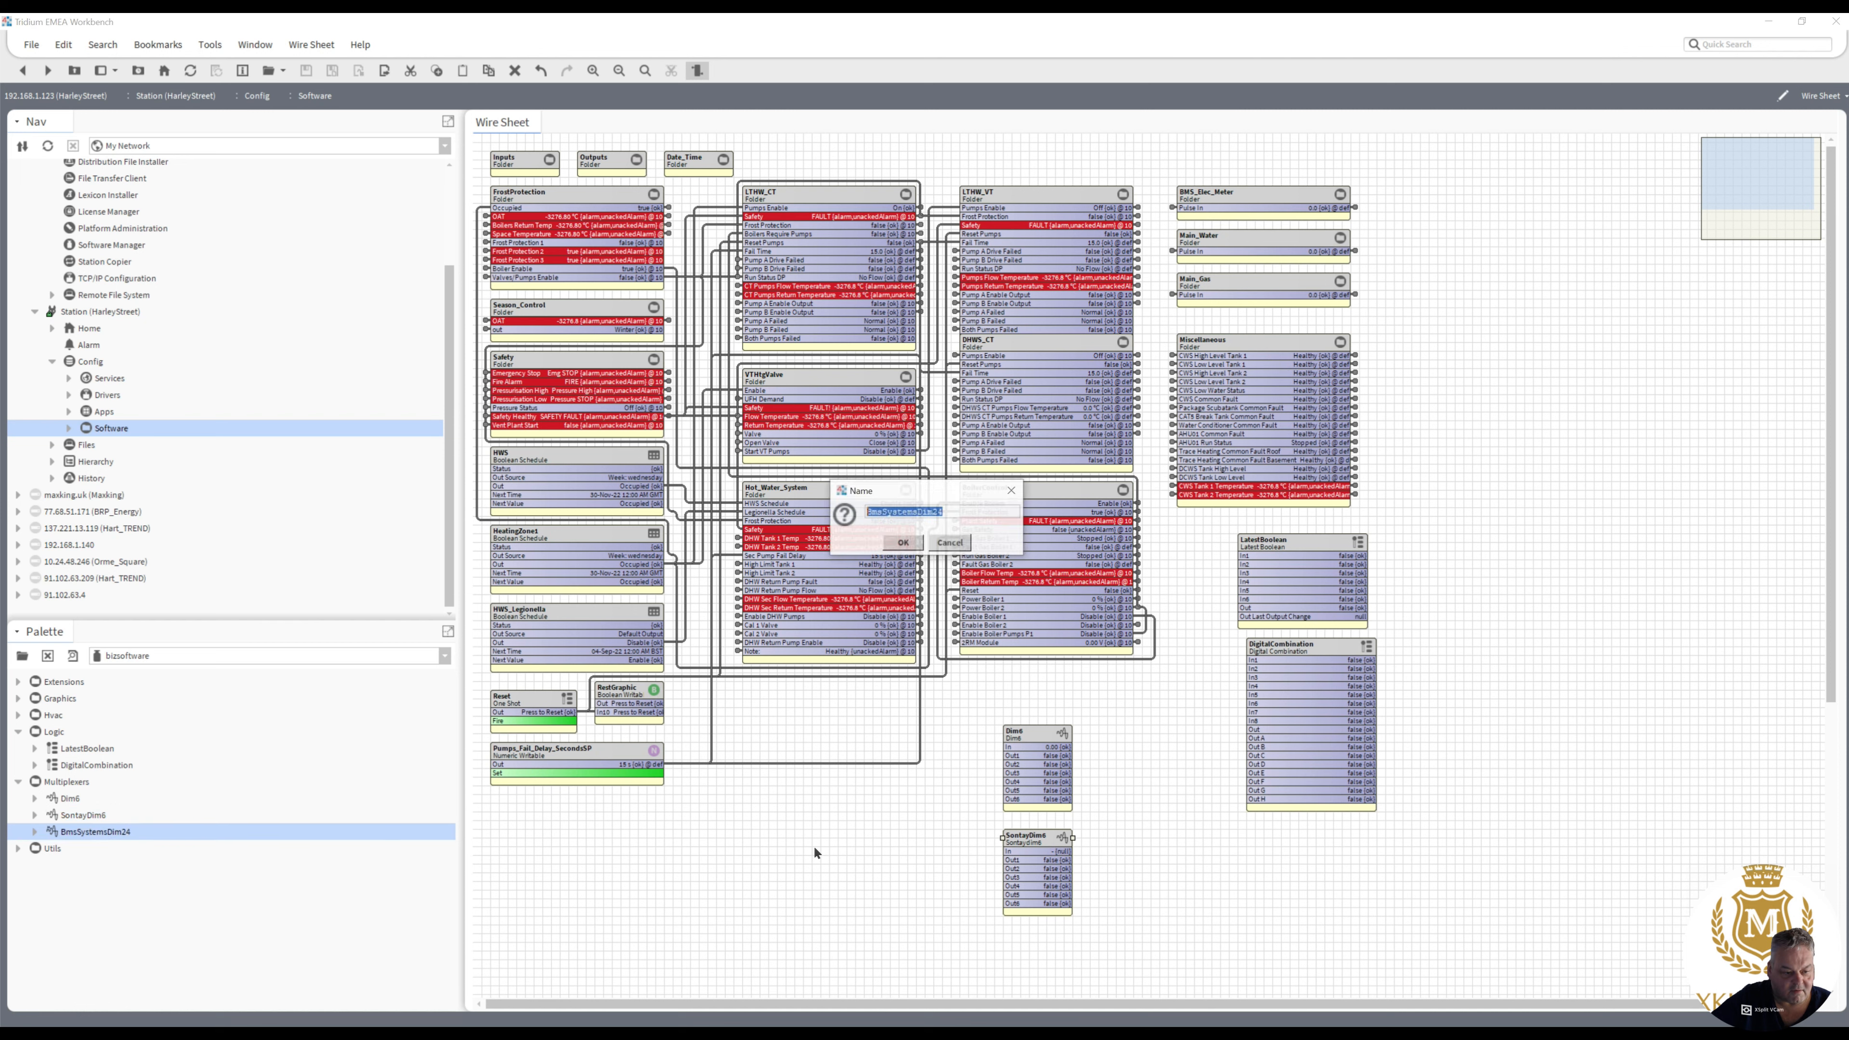
{"action": "left_click", "coordinate": [904, 543]}
{"action": "left_click_drag", "start_coordinate": [829, 852], "coordinate": [1455, 512]}
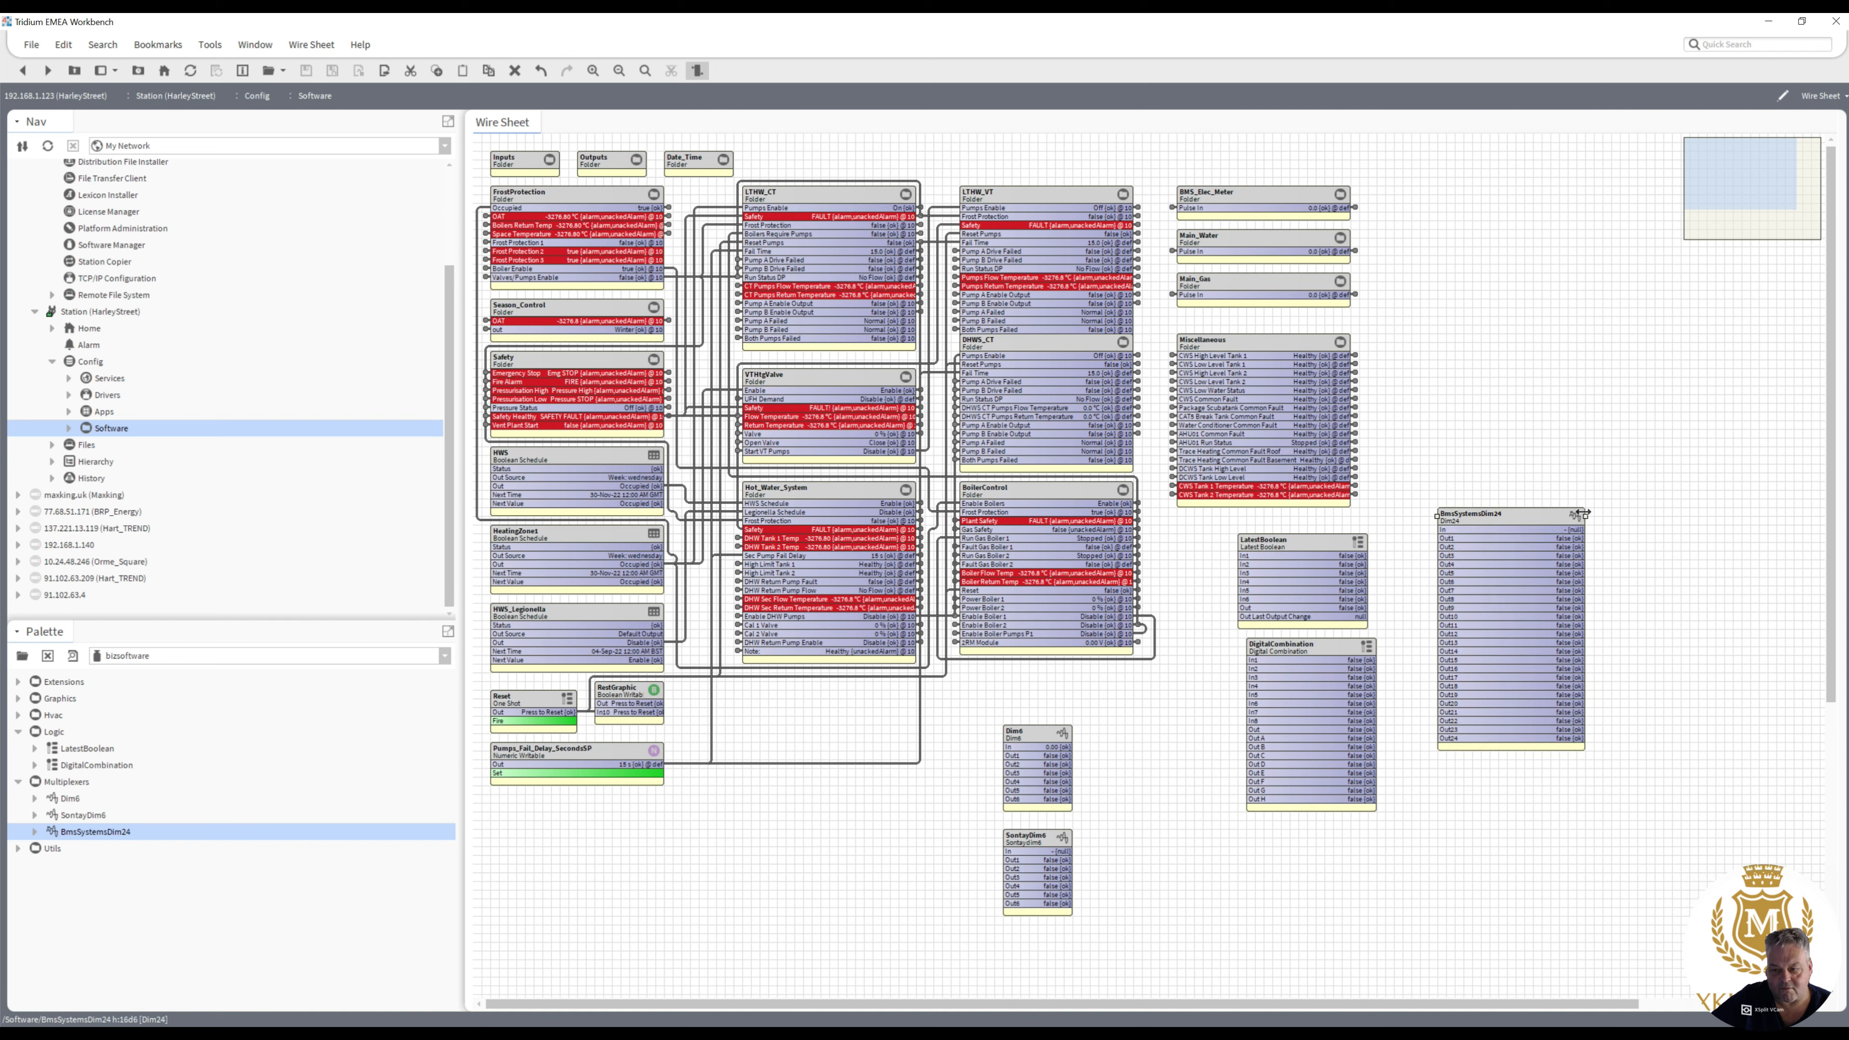
- Add a ValveExercise component from Utils between Dim6 and DigitalCombination, inspect its property sheet and return to the wire sheet
{"action": "left_click", "coordinate": [14, 848]}
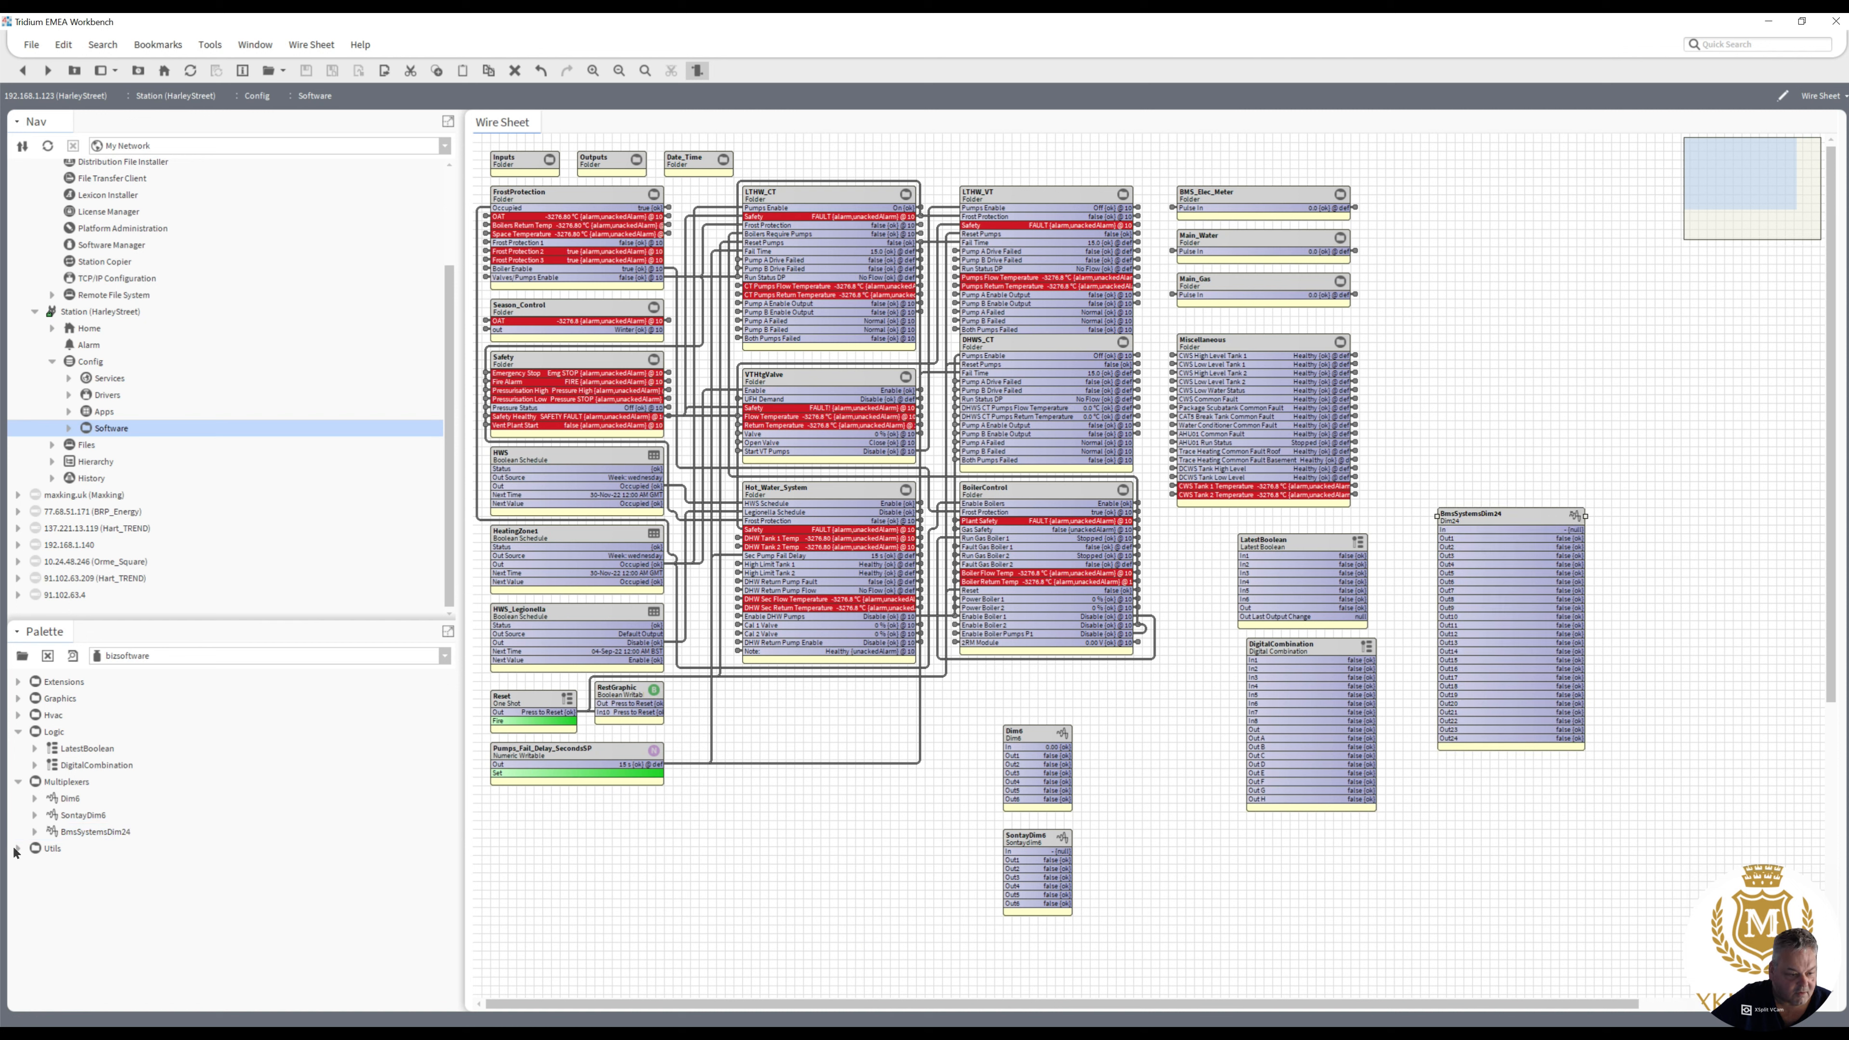
{"action": "left_click", "coordinate": [18, 849]}
{"action": "left_click_drag", "start_coordinate": [61, 870], "coordinate": [1208, 721]}
{"action": "left_click", "coordinate": [904, 543]}
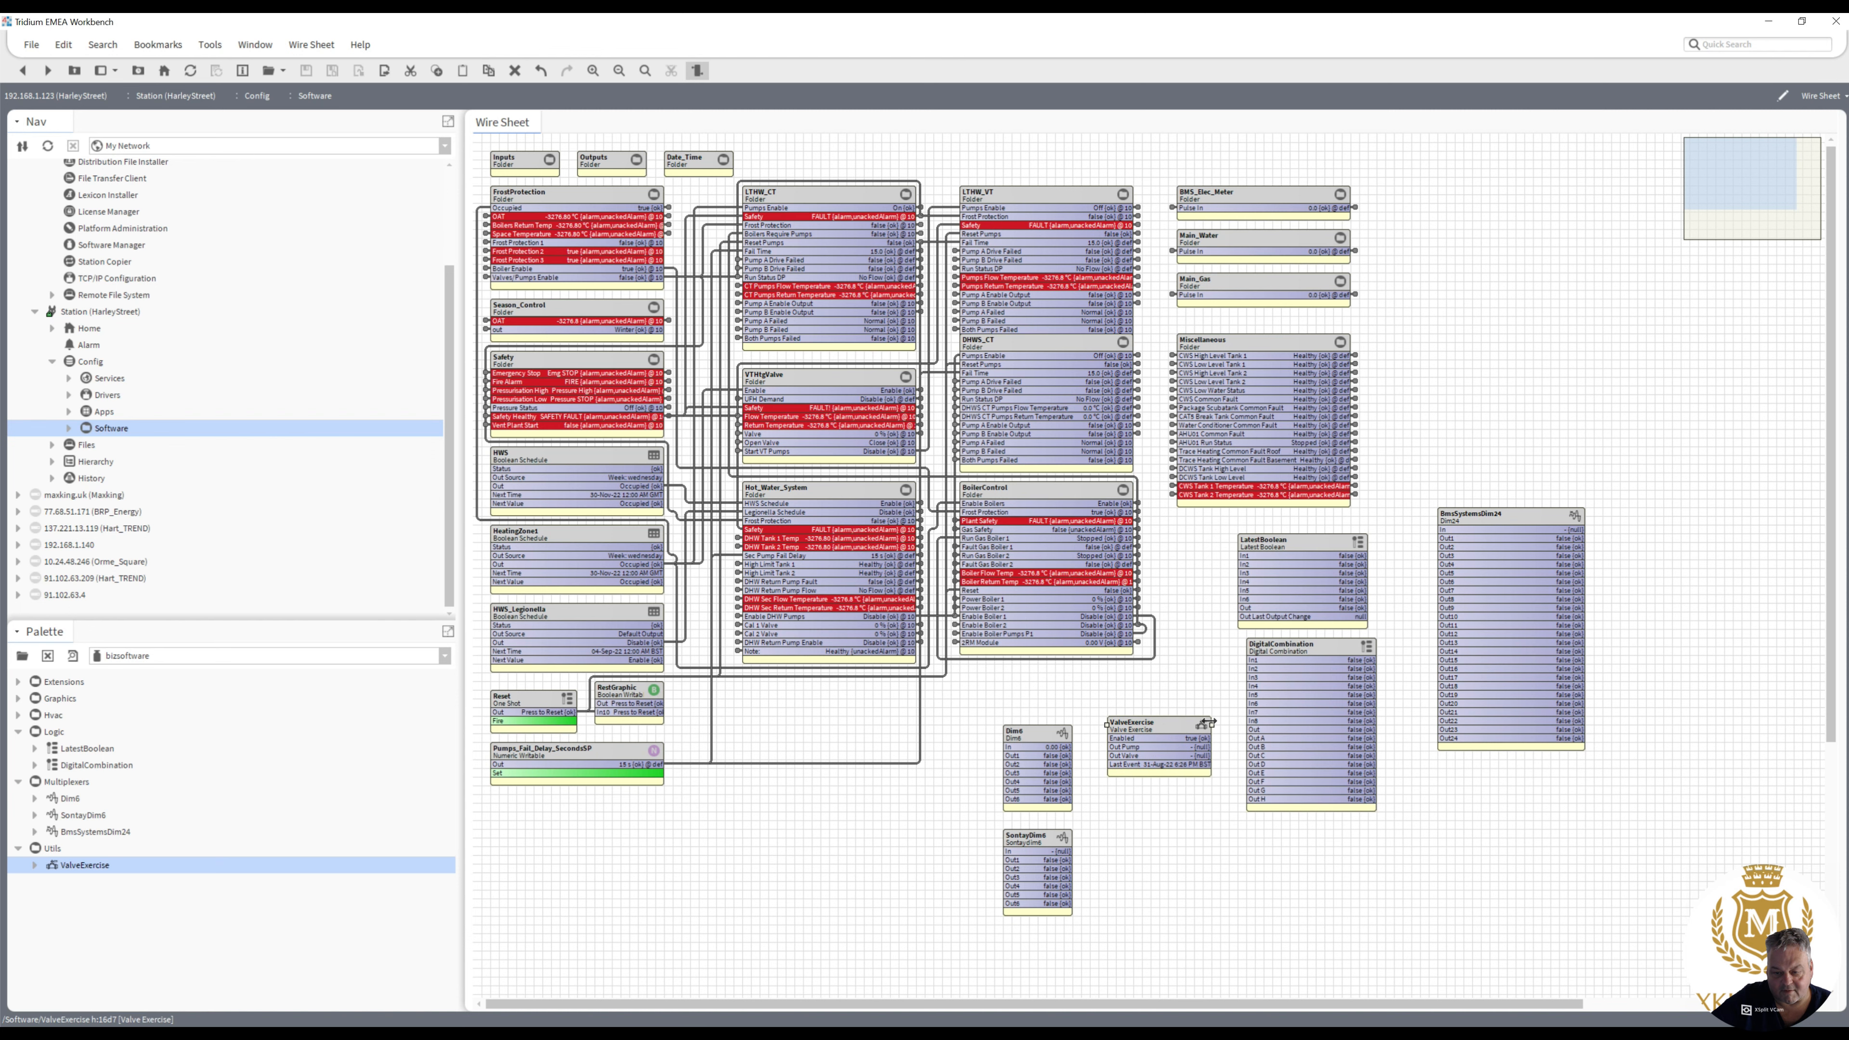
{"action": "double_click", "coordinate": [1162, 735]}
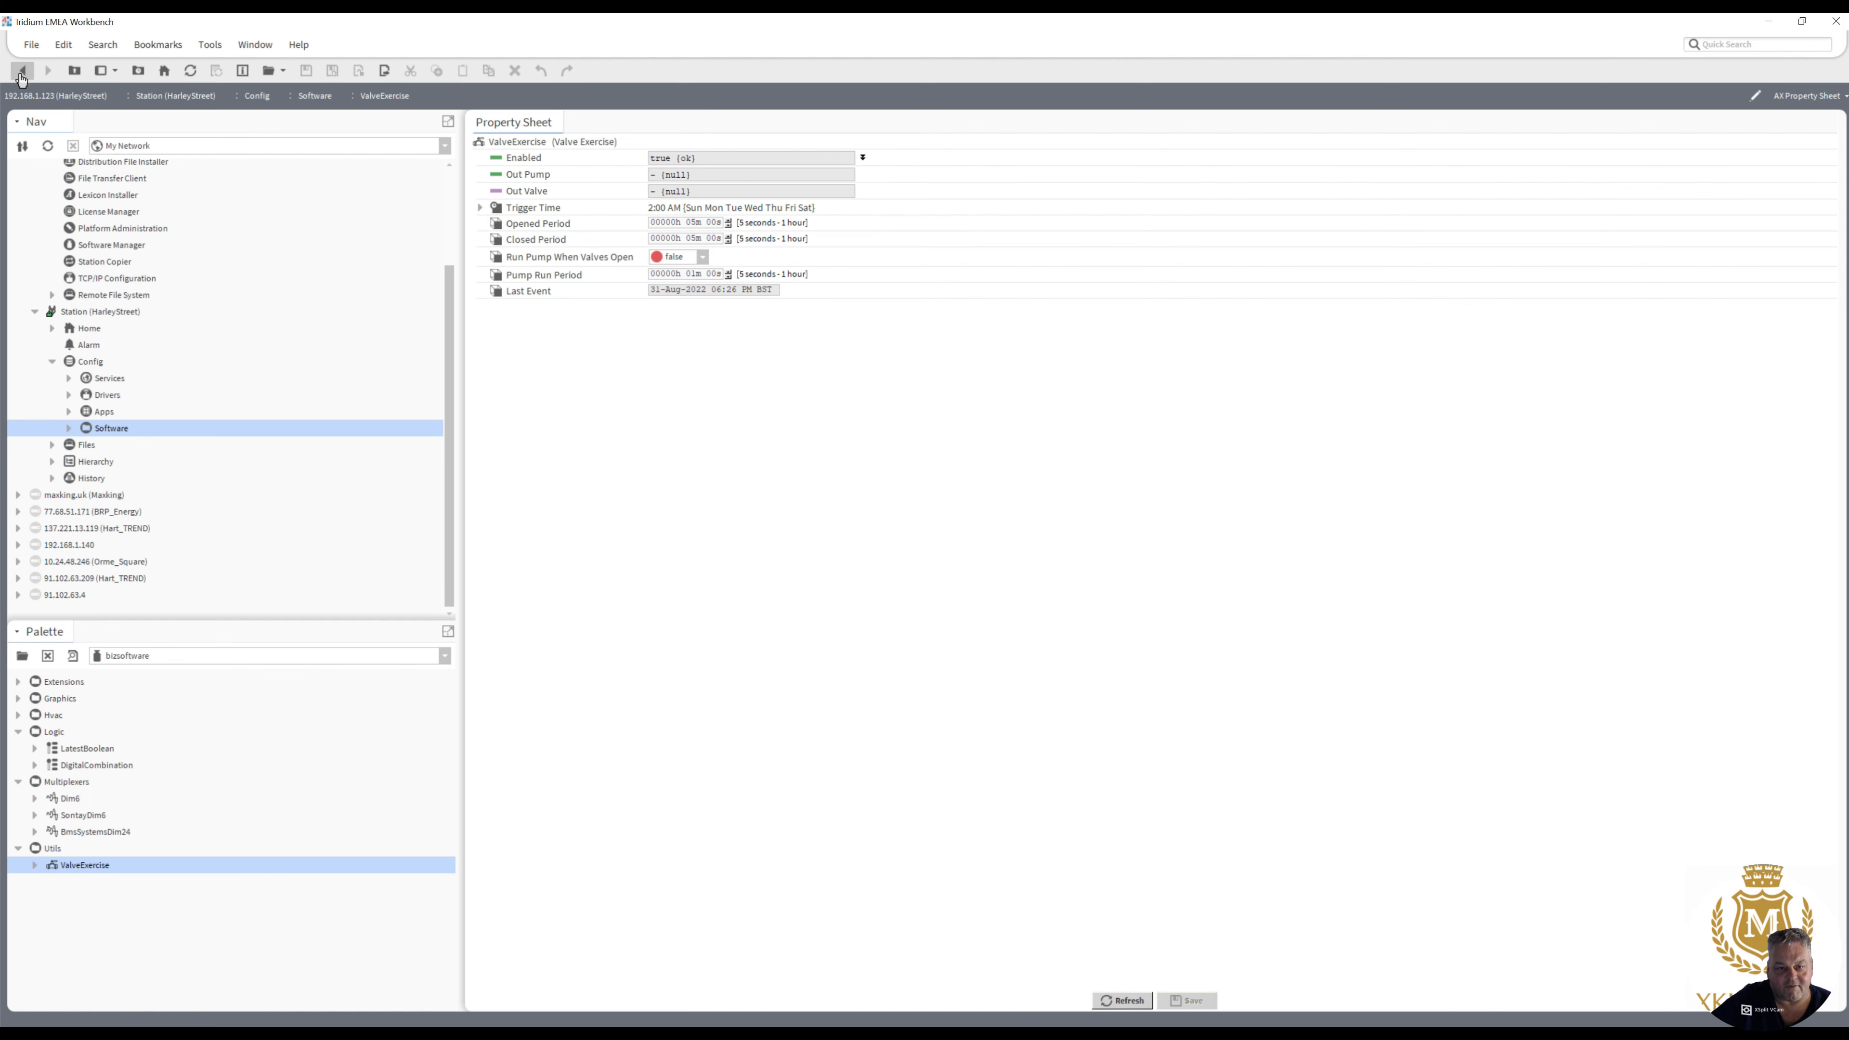
{"action": "left_click", "coordinate": [22, 69]}
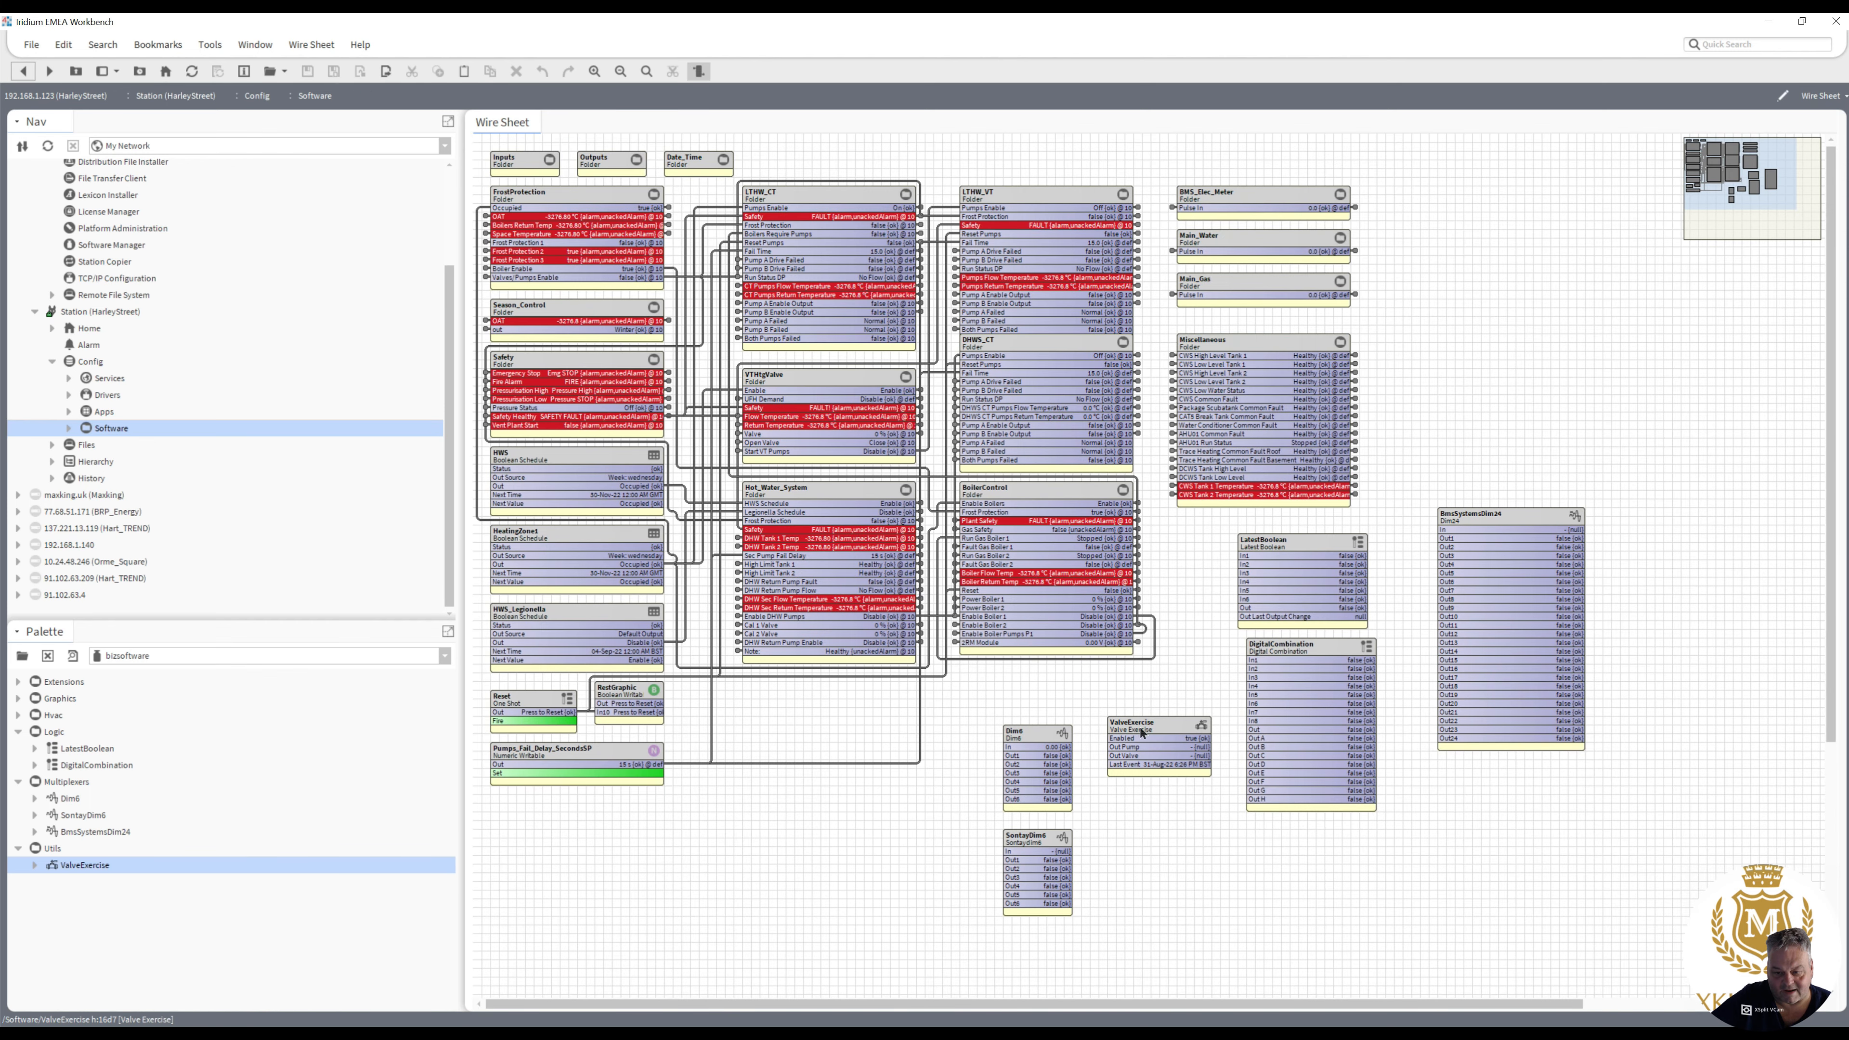
- Add a ThermalStoreLevel component from Hvac, widen its block and align it above BmsSystemsDim24
{"action": "left_click", "coordinate": [19, 715]}
{"action": "left_click_drag", "start_coordinate": [85, 732], "coordinate": [937, 530]}
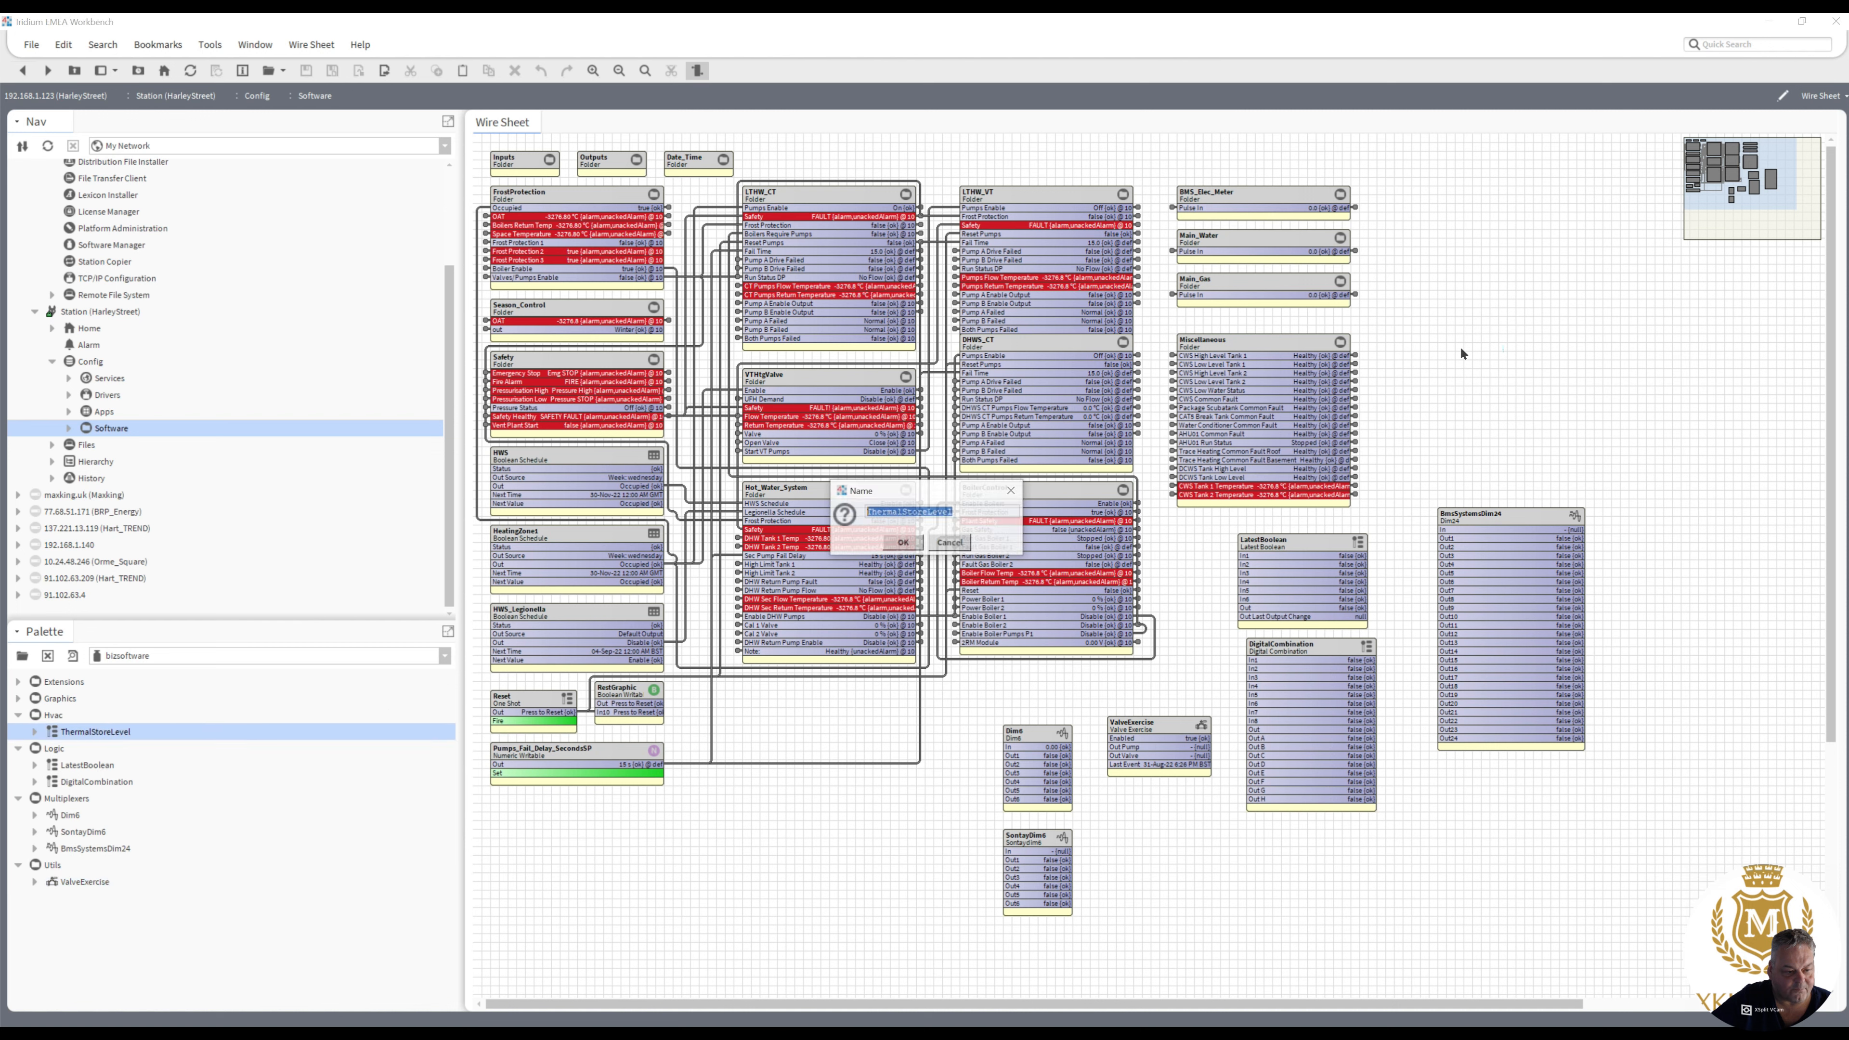
{"action": "left_click", "coordinate": [902, 543]}
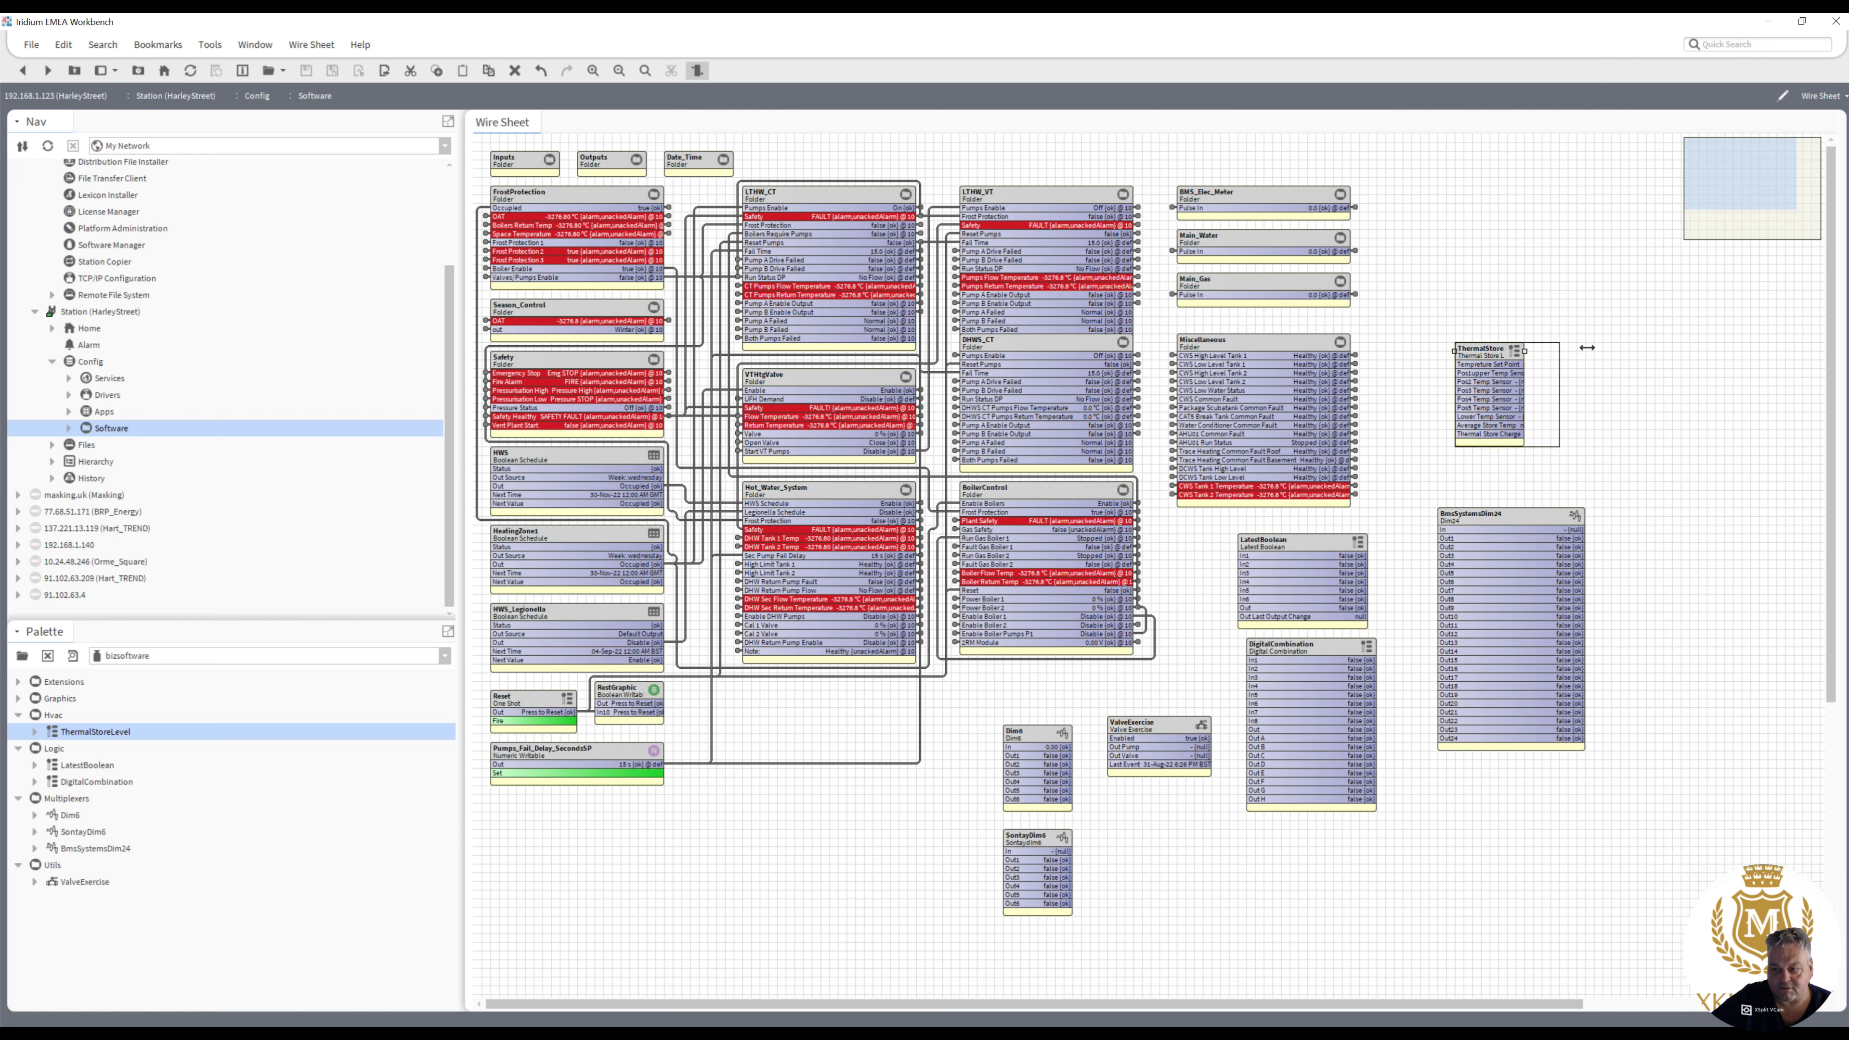
{"action": "left_click_drag", "start_coordinate": [1588, 348], "coordinate": [1588, 350]}
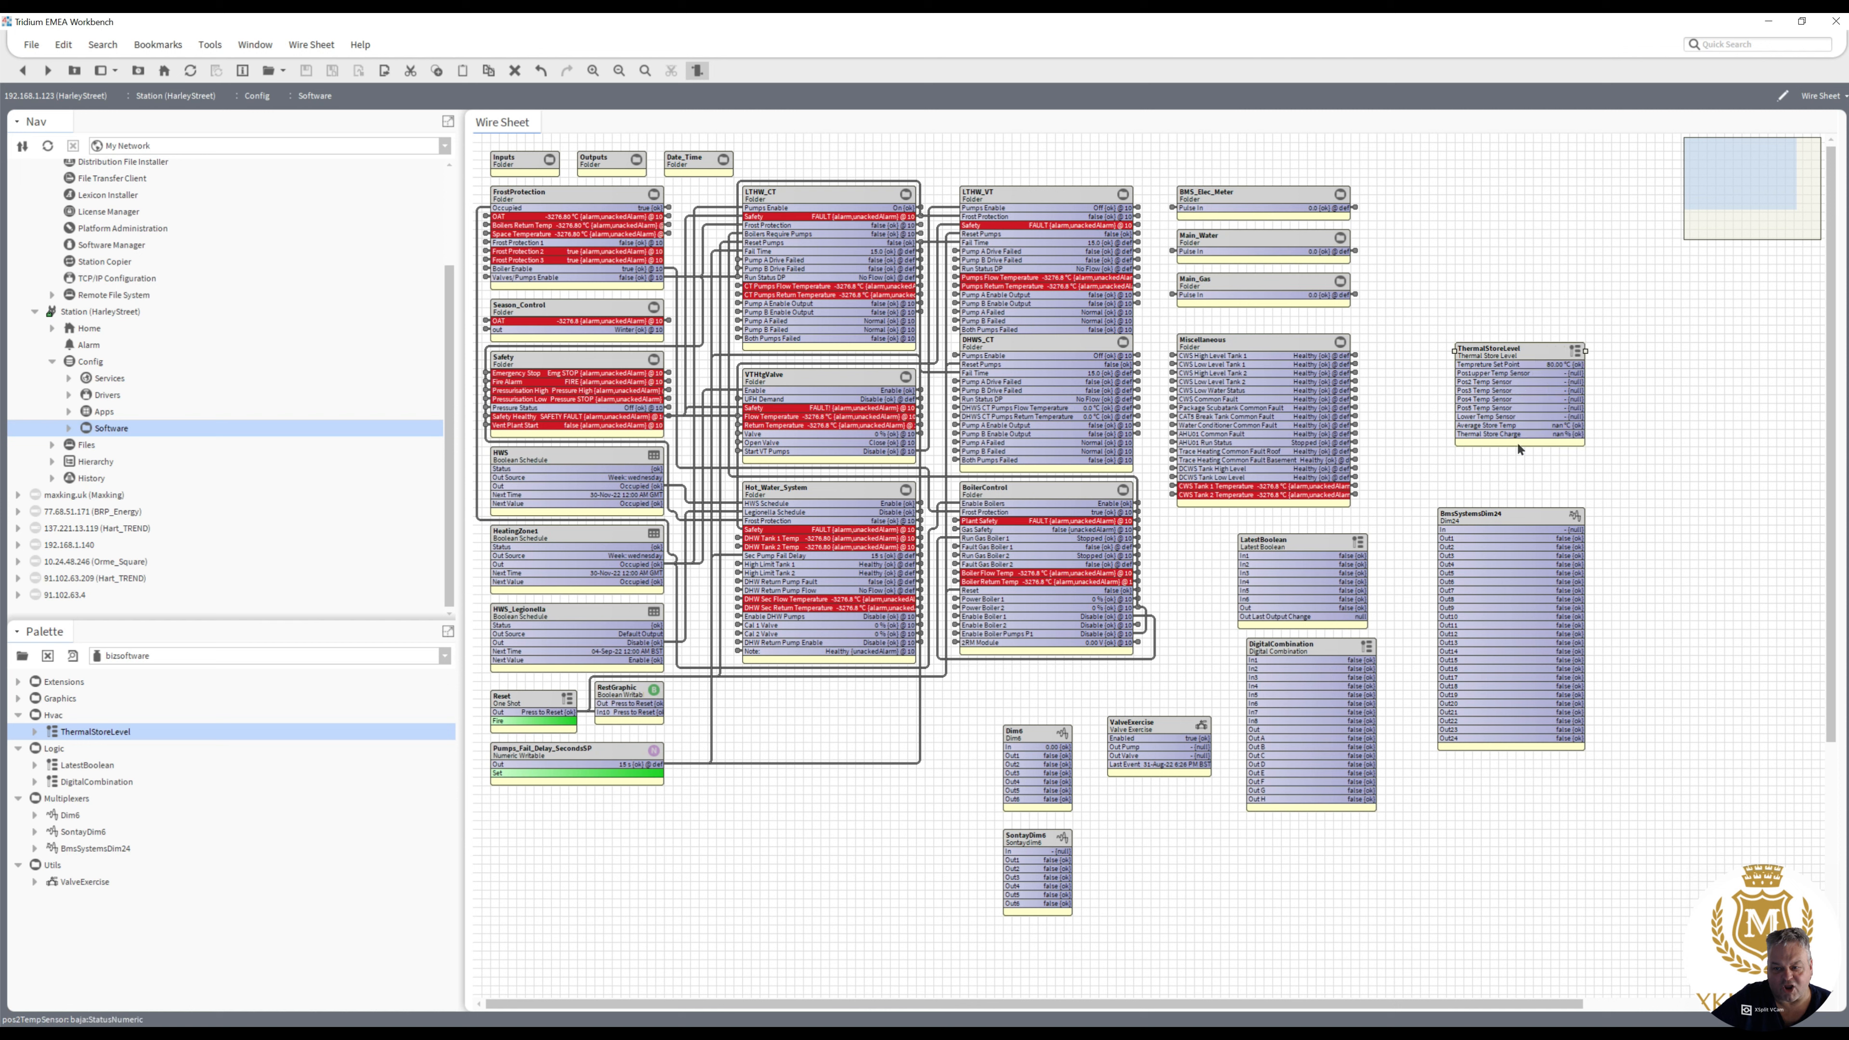
{"action": "left_click_drag", "start_coordinate": [1499, 350], "coordinate": [1585, 351]}
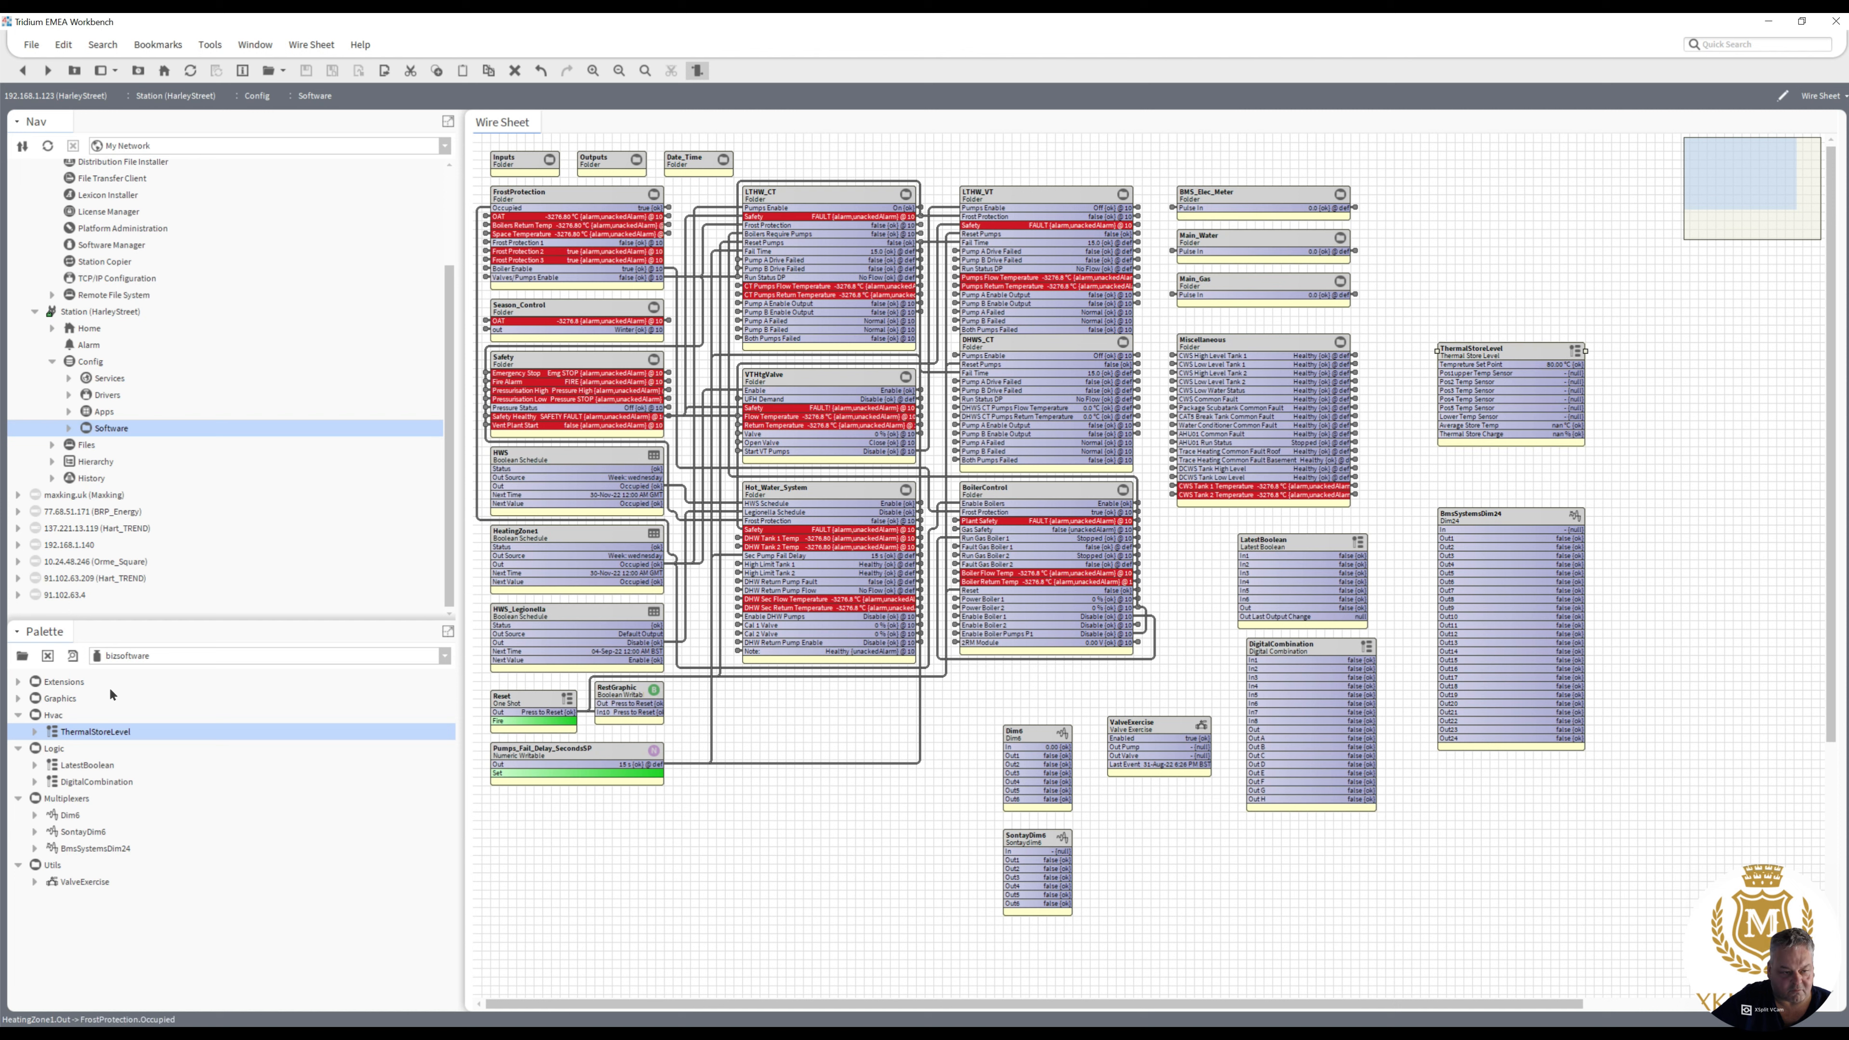
- Try to add the ValveExercise extension from the palette's Extensions folder above ThermalStoreLevel with its default name
{"action": "left_click", "coordinate": [19, 699]}
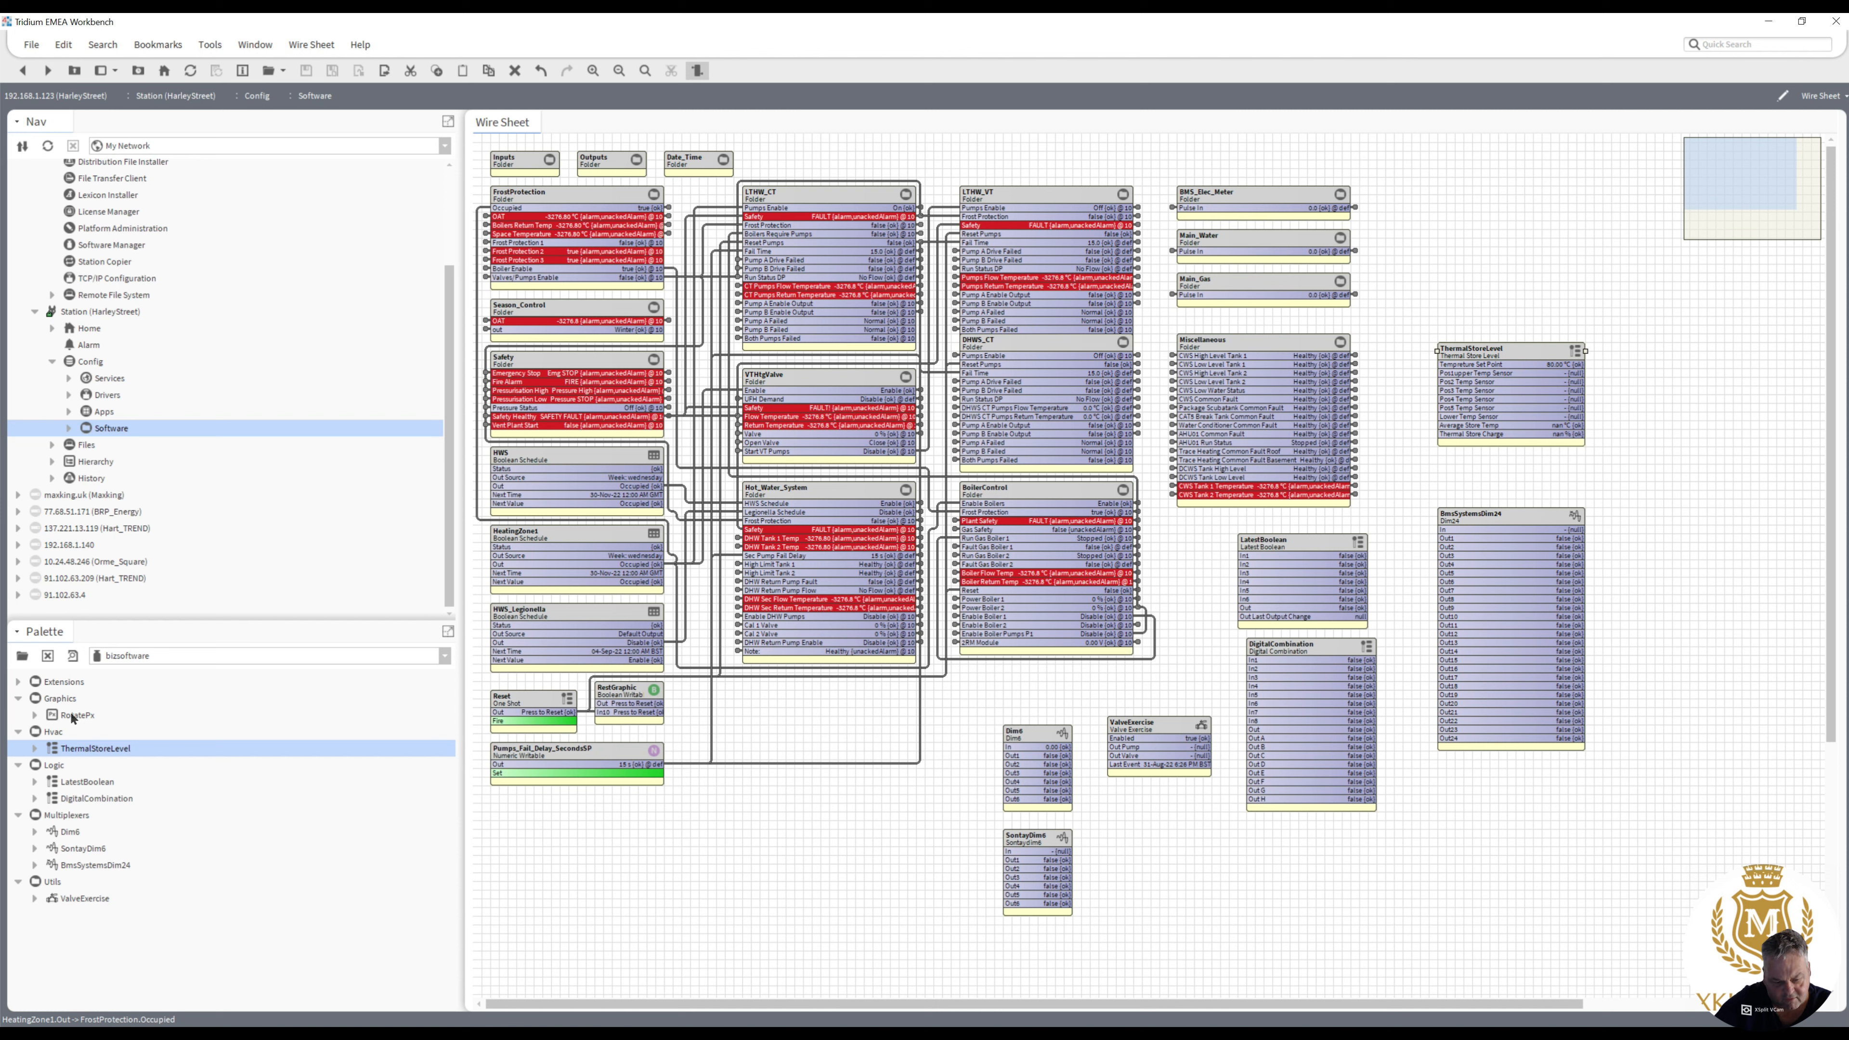
{"action": "left_click", "coordinate": [17, 682]}
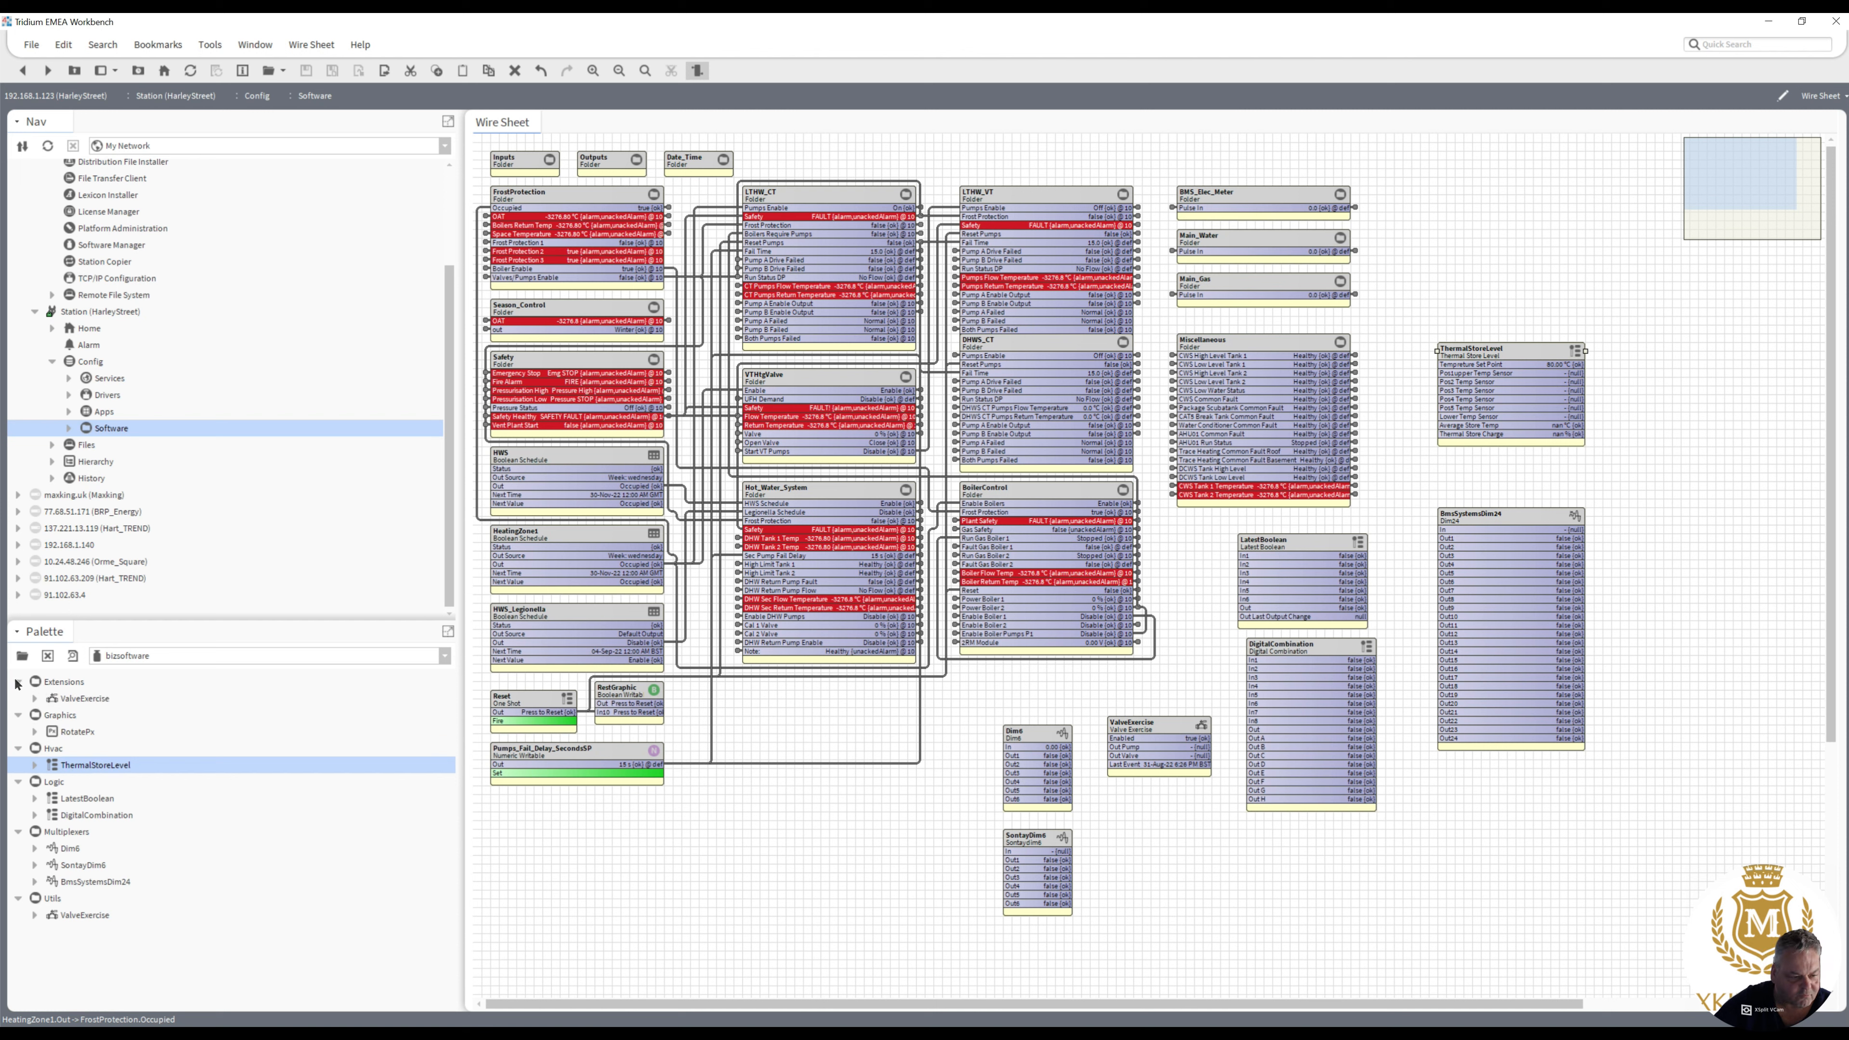
{"action": "left_click_drag", "start_coordinate": [73, 697], "coordinate": [1443, 275]}
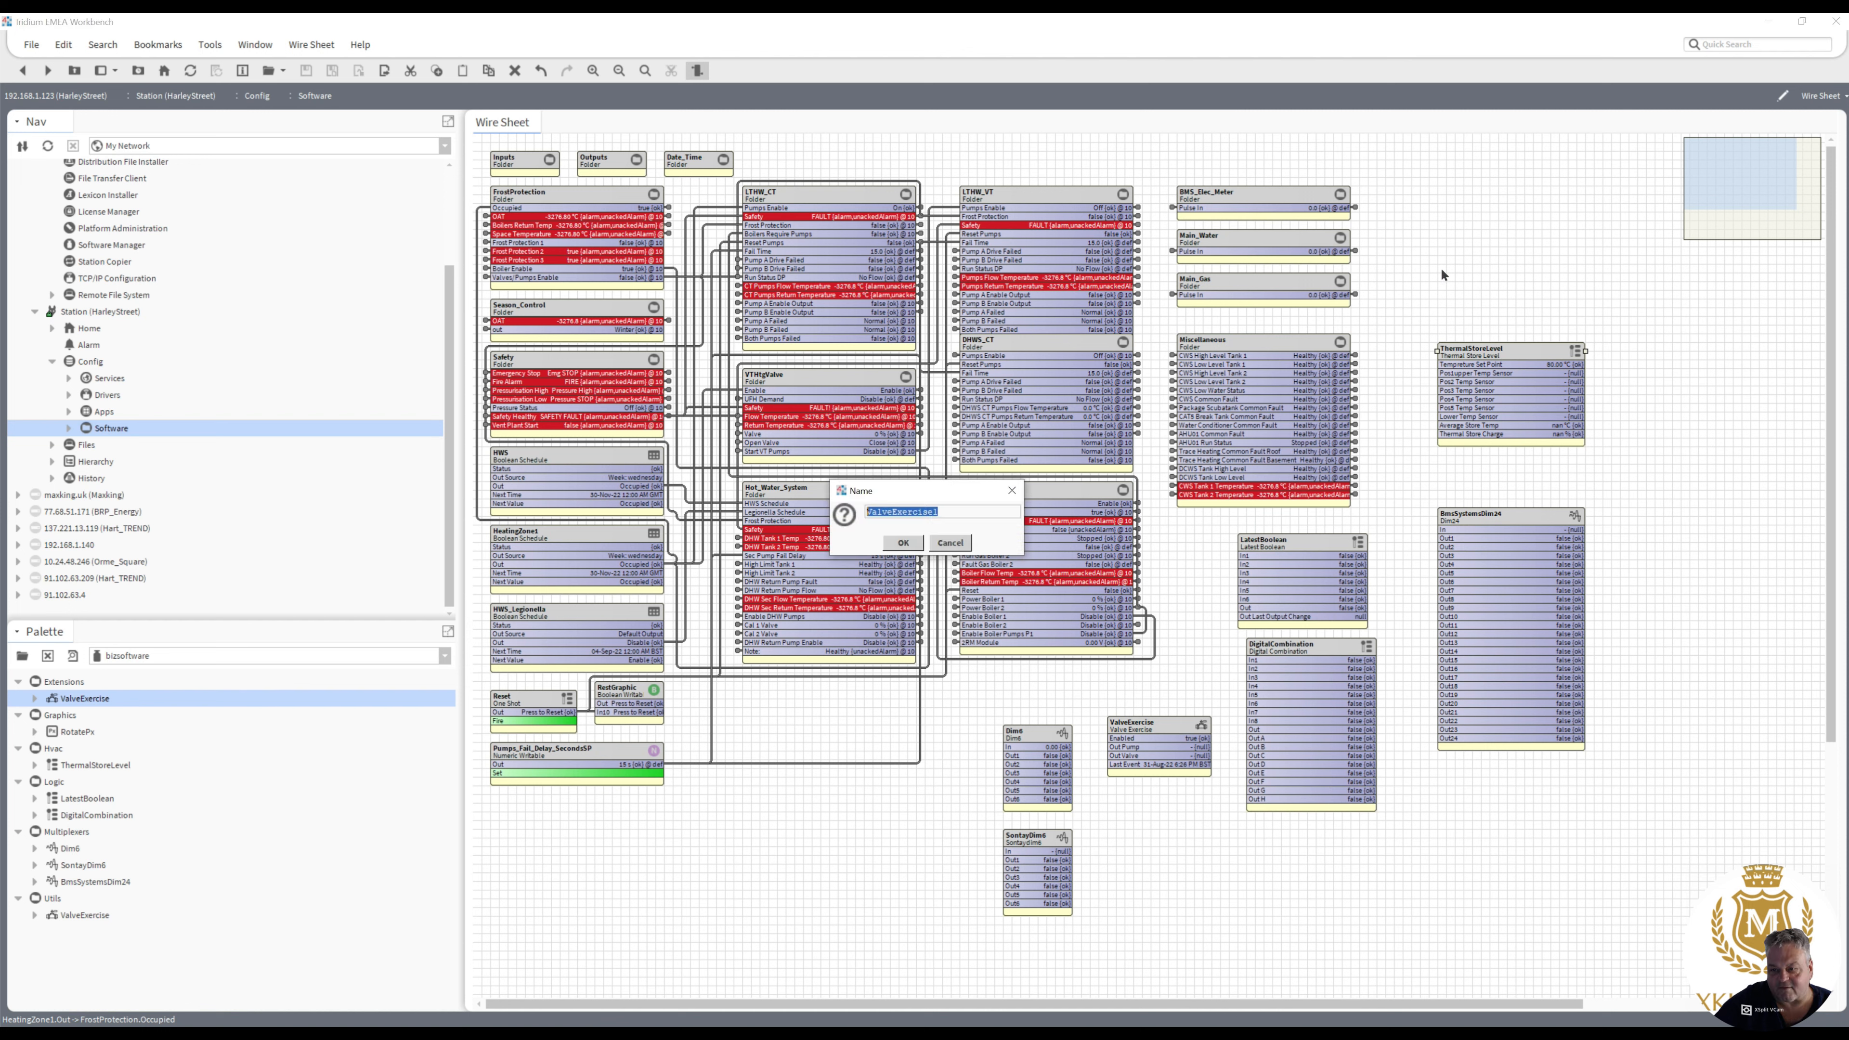
{"action": "left_click", "coordinate": [897, 545]}
{"action": "left_click", "coordinate": [903, 550]}
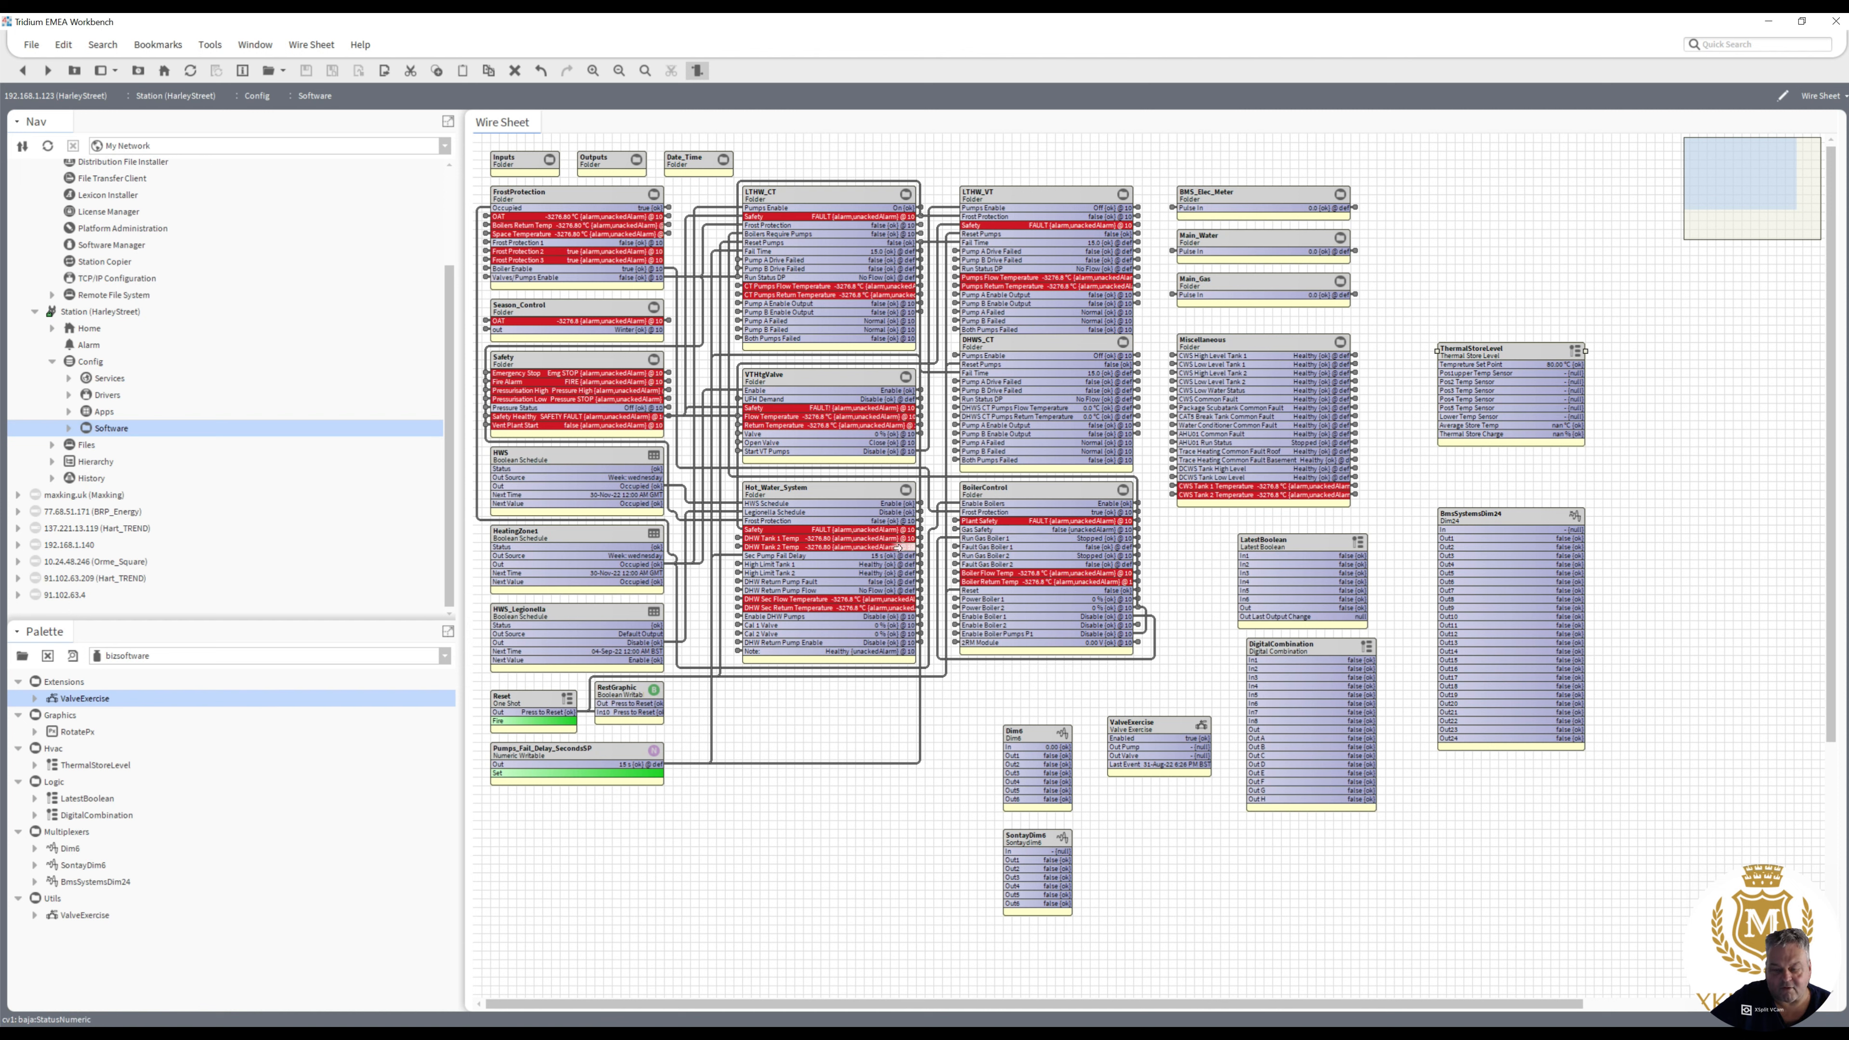
- Delete the existing ValveExercise block beside Dim6 and try again to add the ValveExercise extension, in the empty area below Hot_Water_System
{"action": "right_click", "coordinate": [1156, 726]}
{"action": "left_click", "coordinate": [1181, 739]}
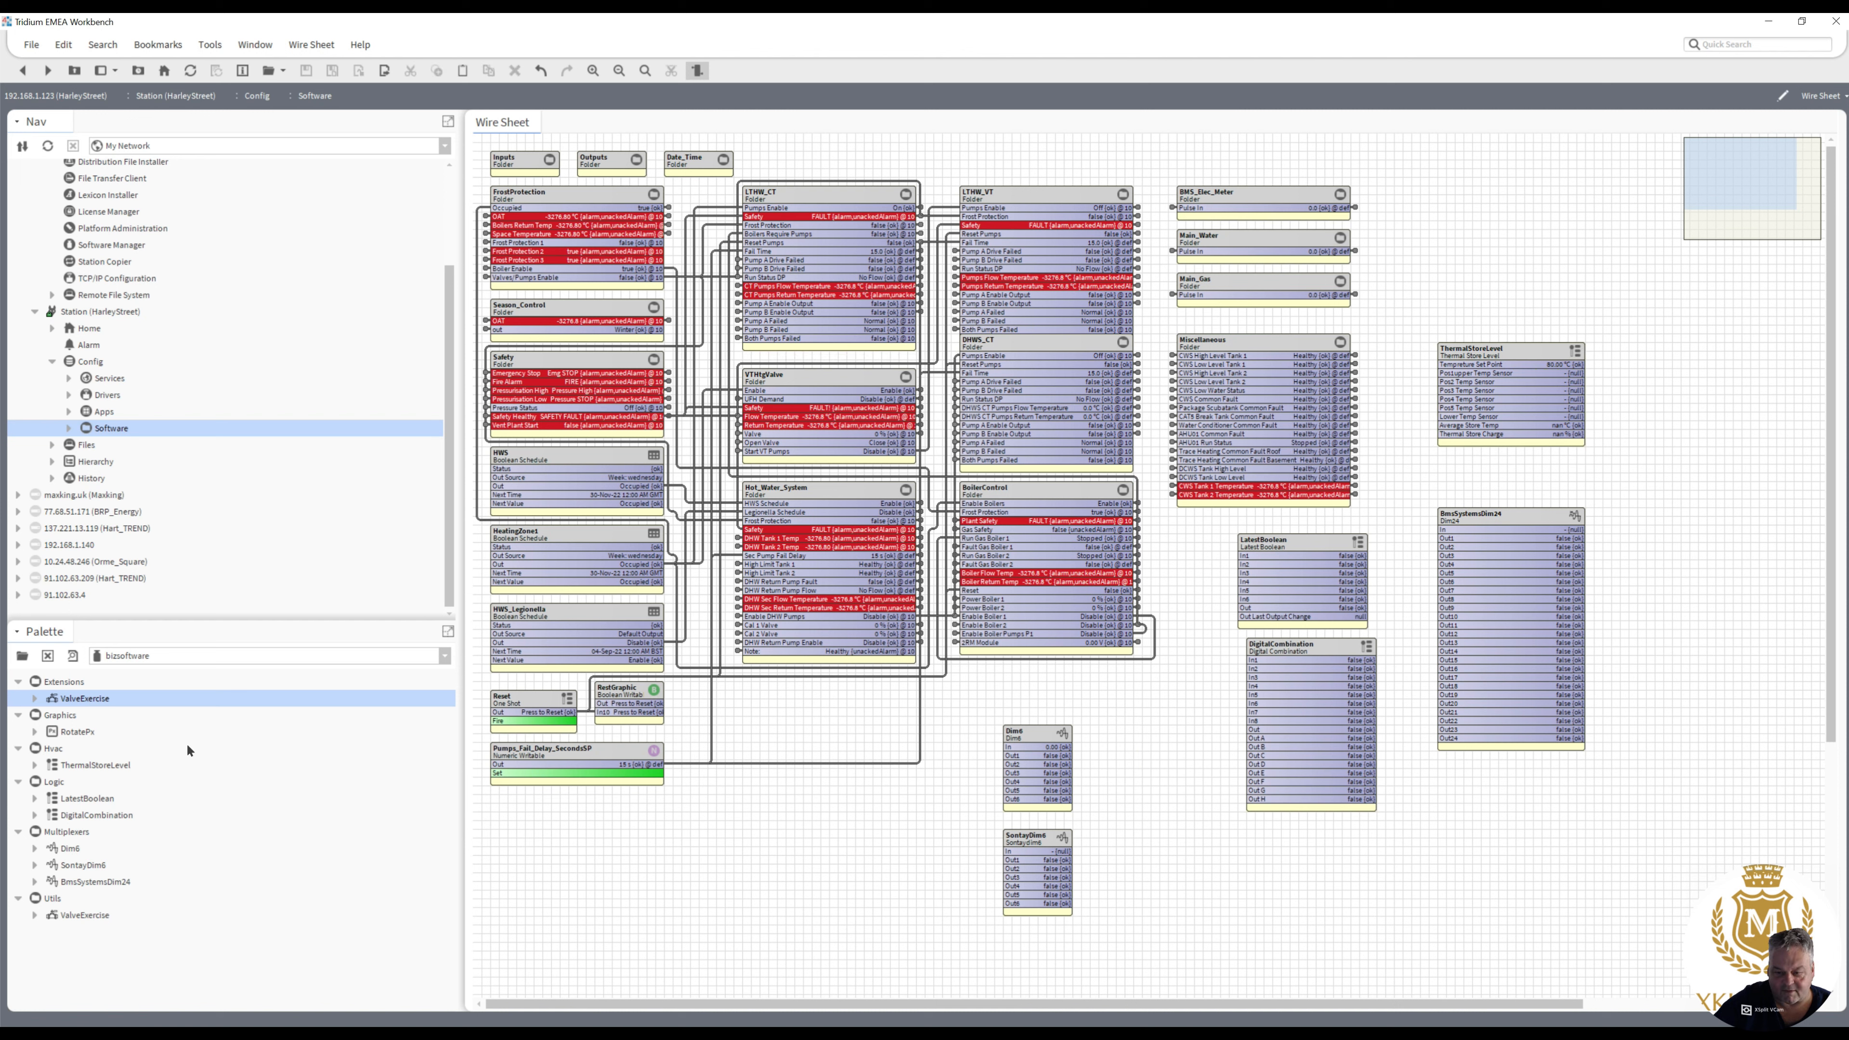
{"action": "left_click_drag", "start_coordinate": [85, 700], "coordinate": [731, 839]}
{"action": "left_click", "coordinate": [903, 543]}
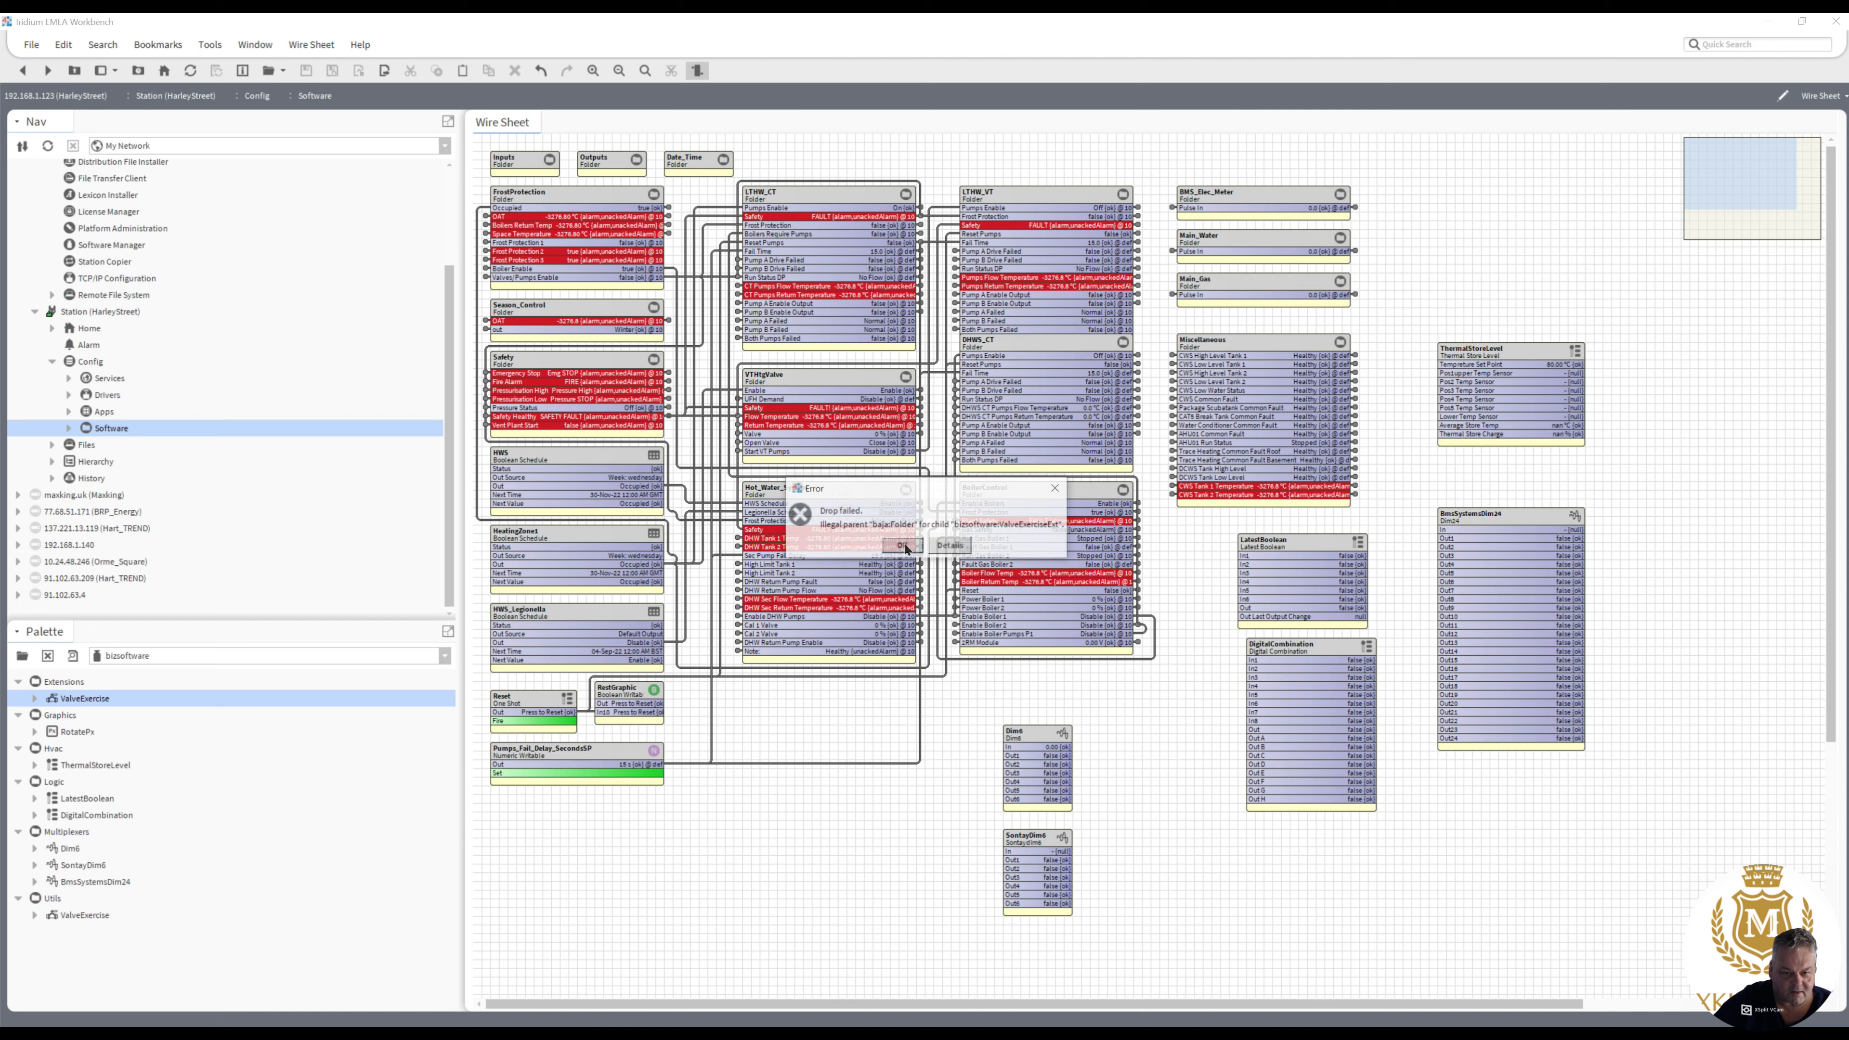
- Expand and widen the drop error's details to read them in full, and close the error
{"action": "left_click", "coordinate": [951, 548]}
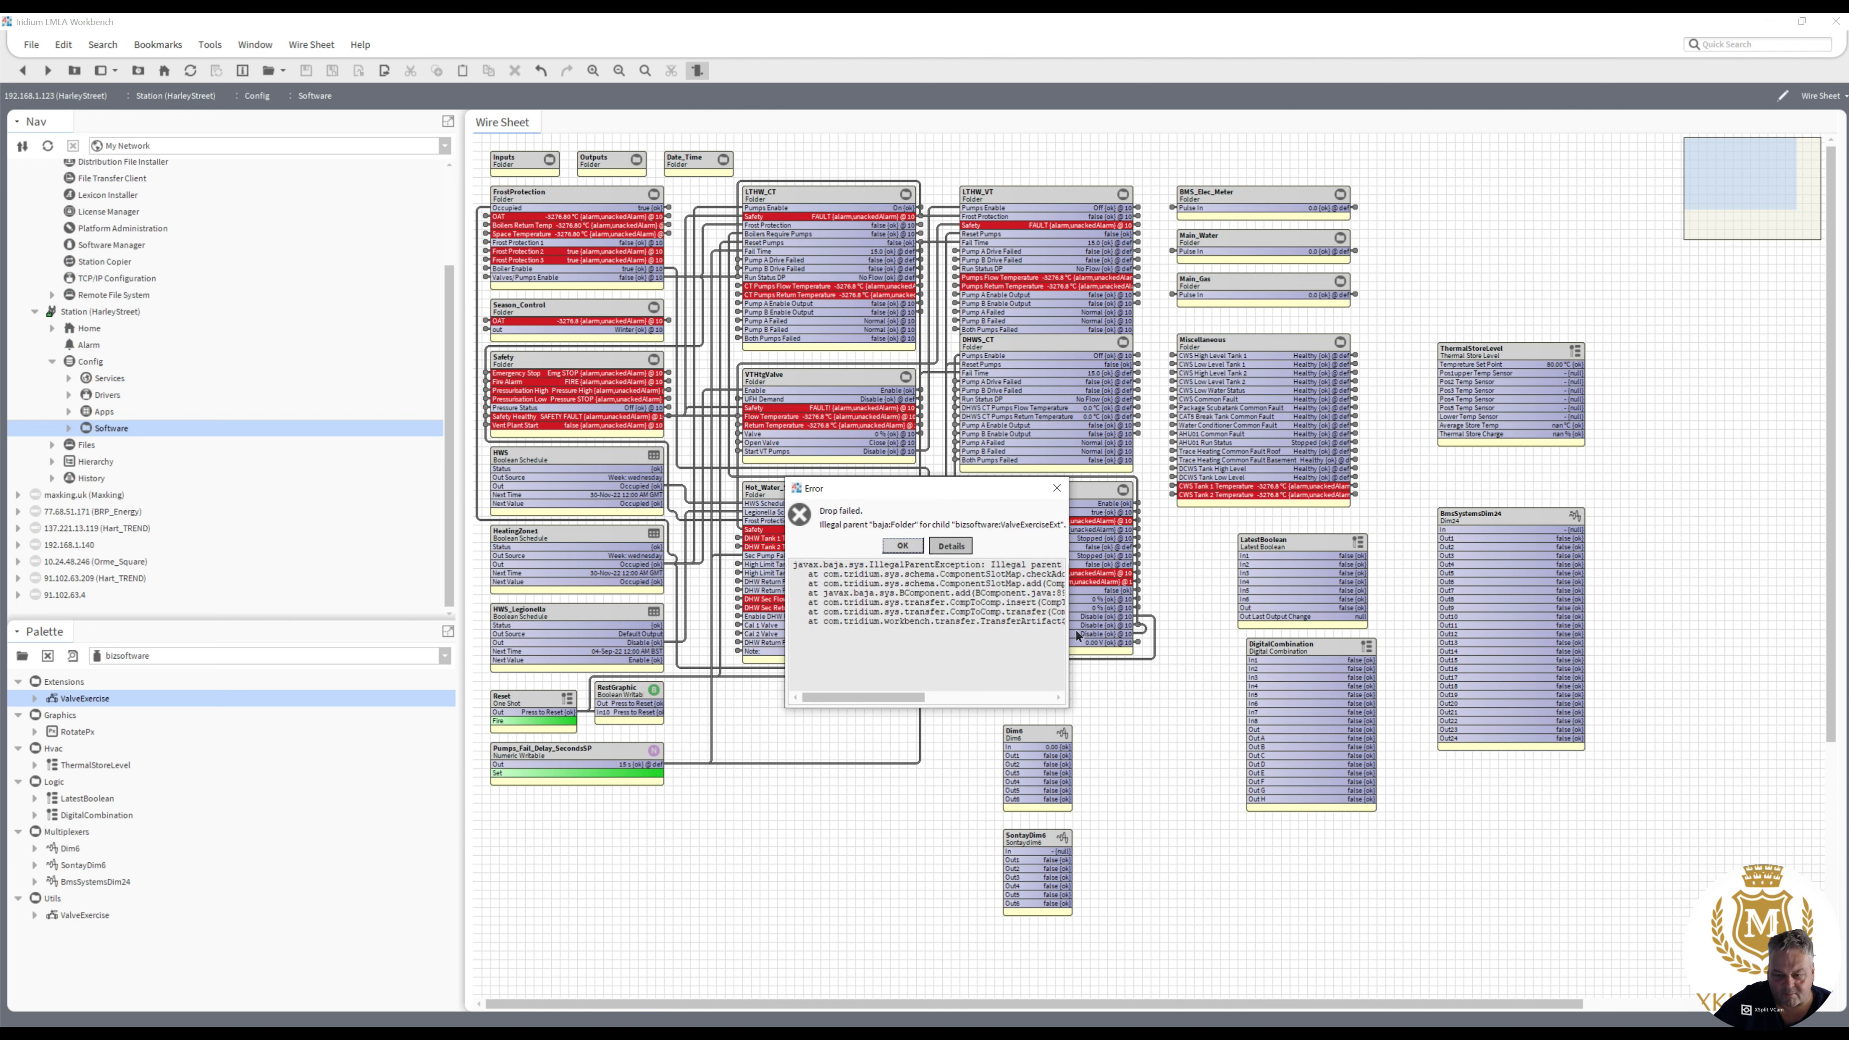
{"action": "left_click_drag", "start_coordinate": [1069, 629], "coordinate": [1407, 587]}
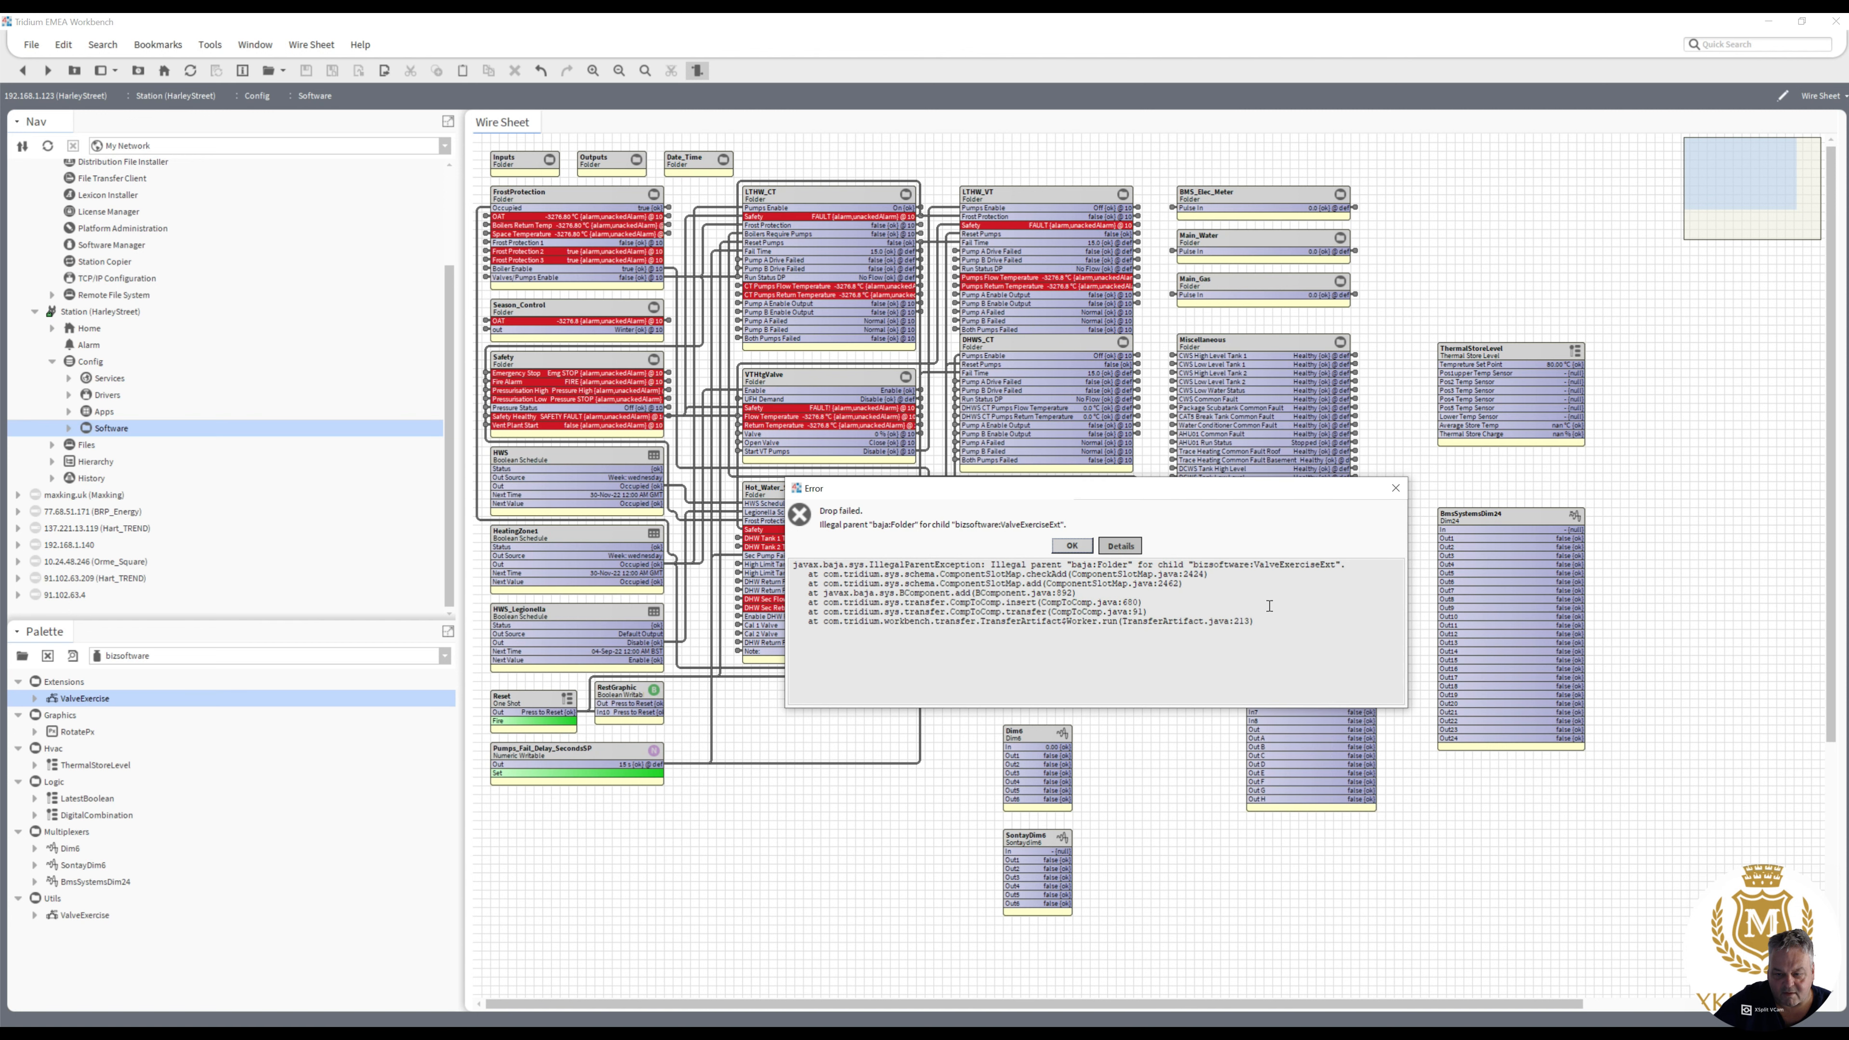
{"action": "left_click", "coordinate": [1396, 487]}
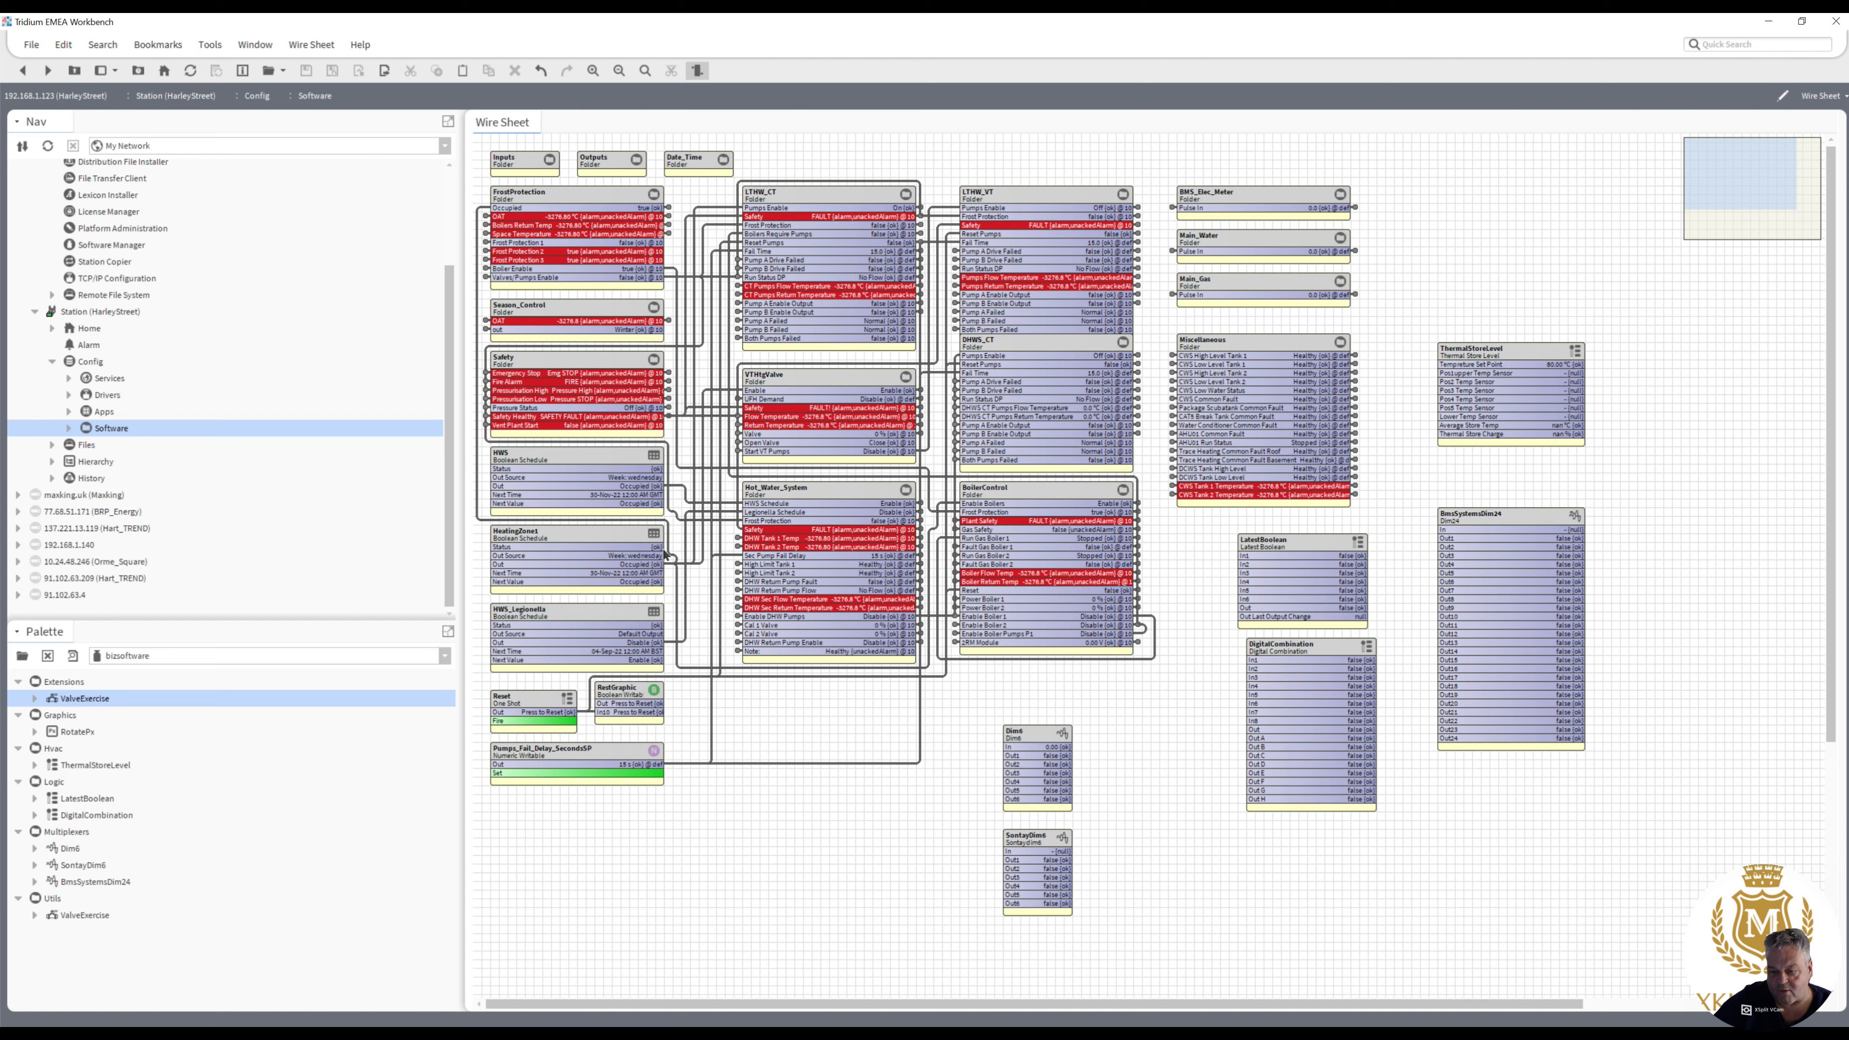
- Check the bizsoftware-rt entry in Module Info and return to the Software wire sheet
{"action": "left_click", "coordinate": [210, 45]}
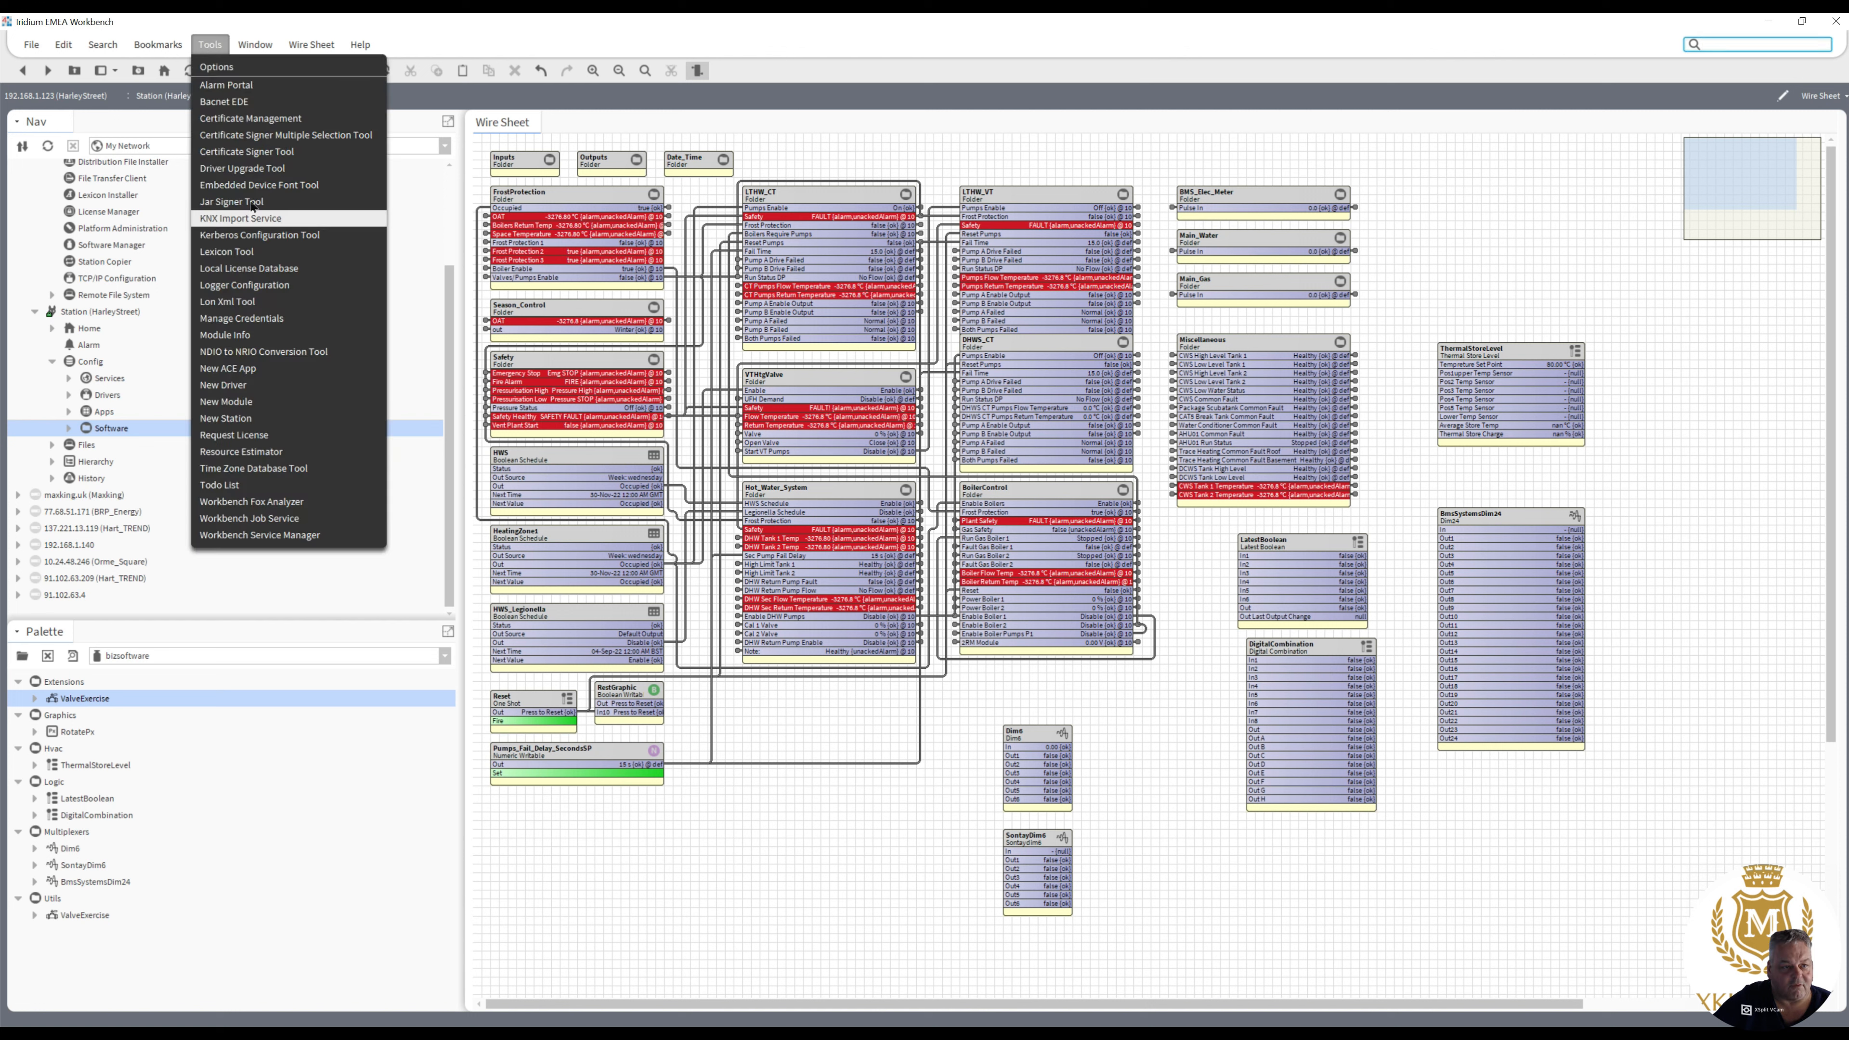
{"action": "left_click", "coordinate": [225, 334]}
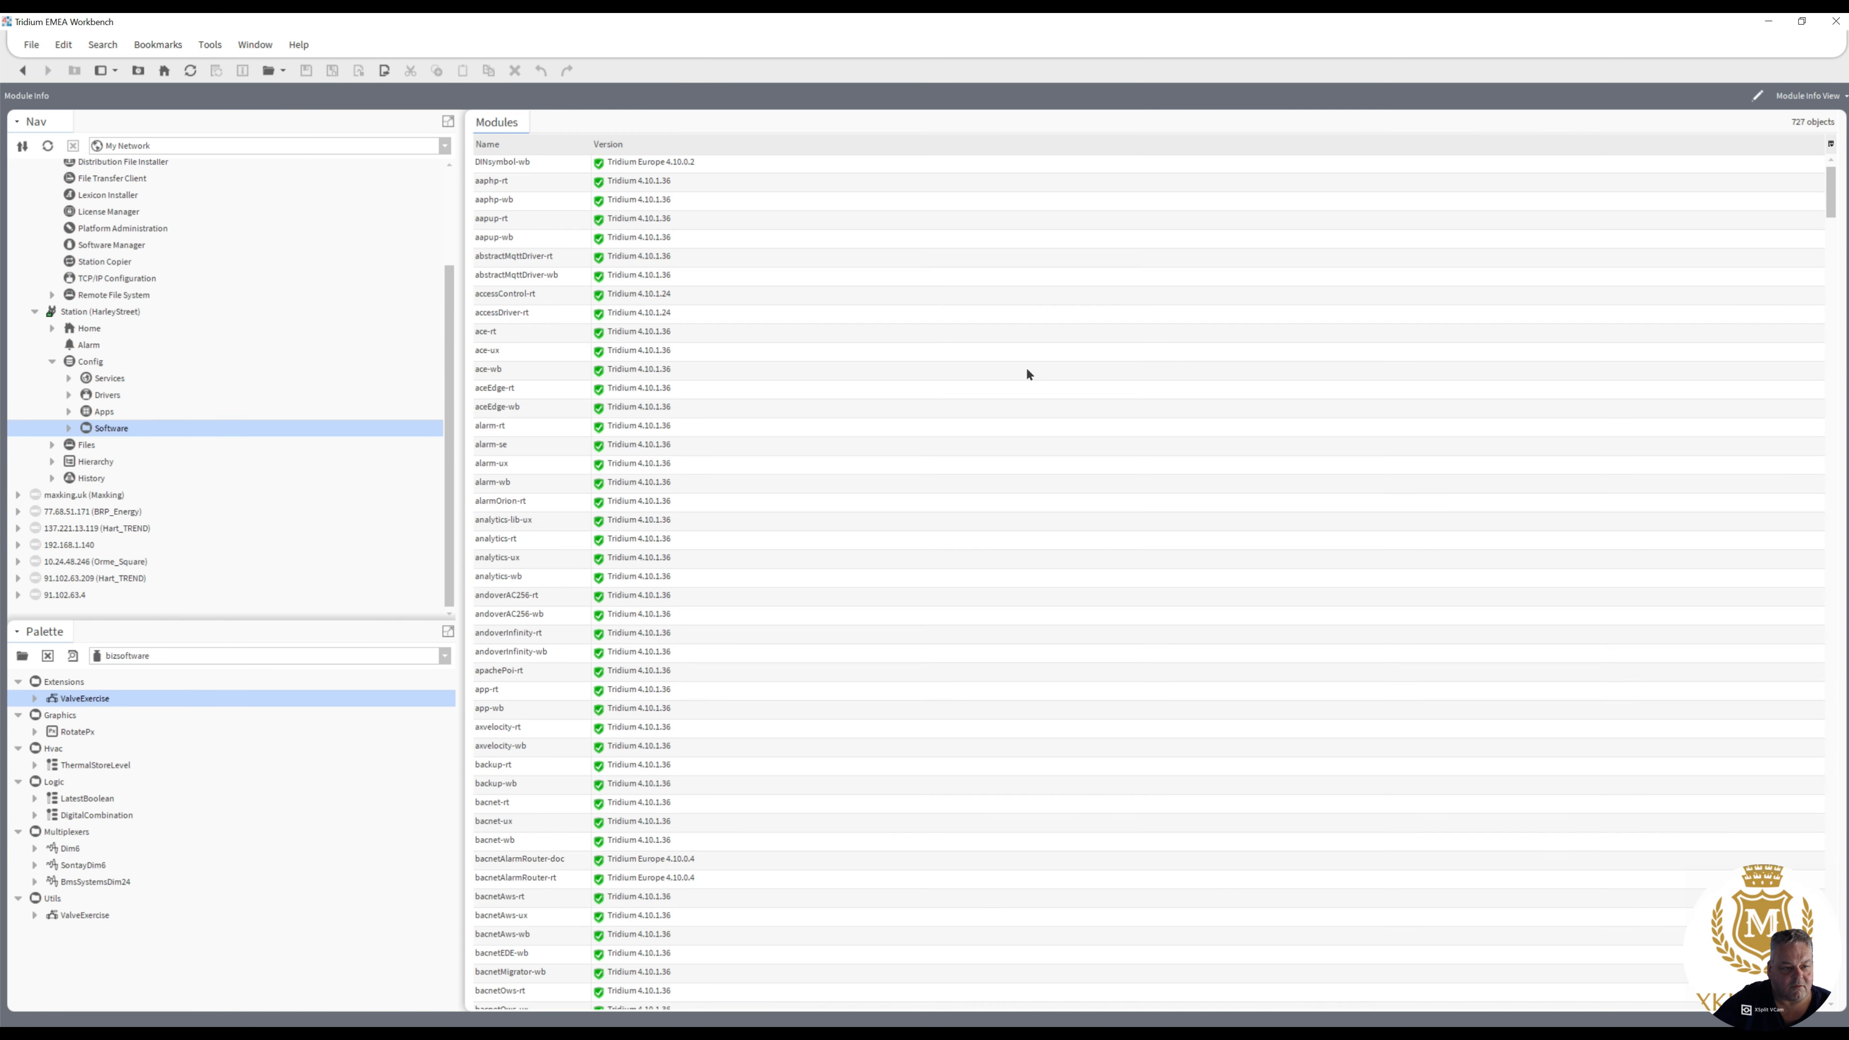
{"action": "scroll", "coordinate": [1186, 392], "scroll_direction": "down", "scroll_amount": 13}
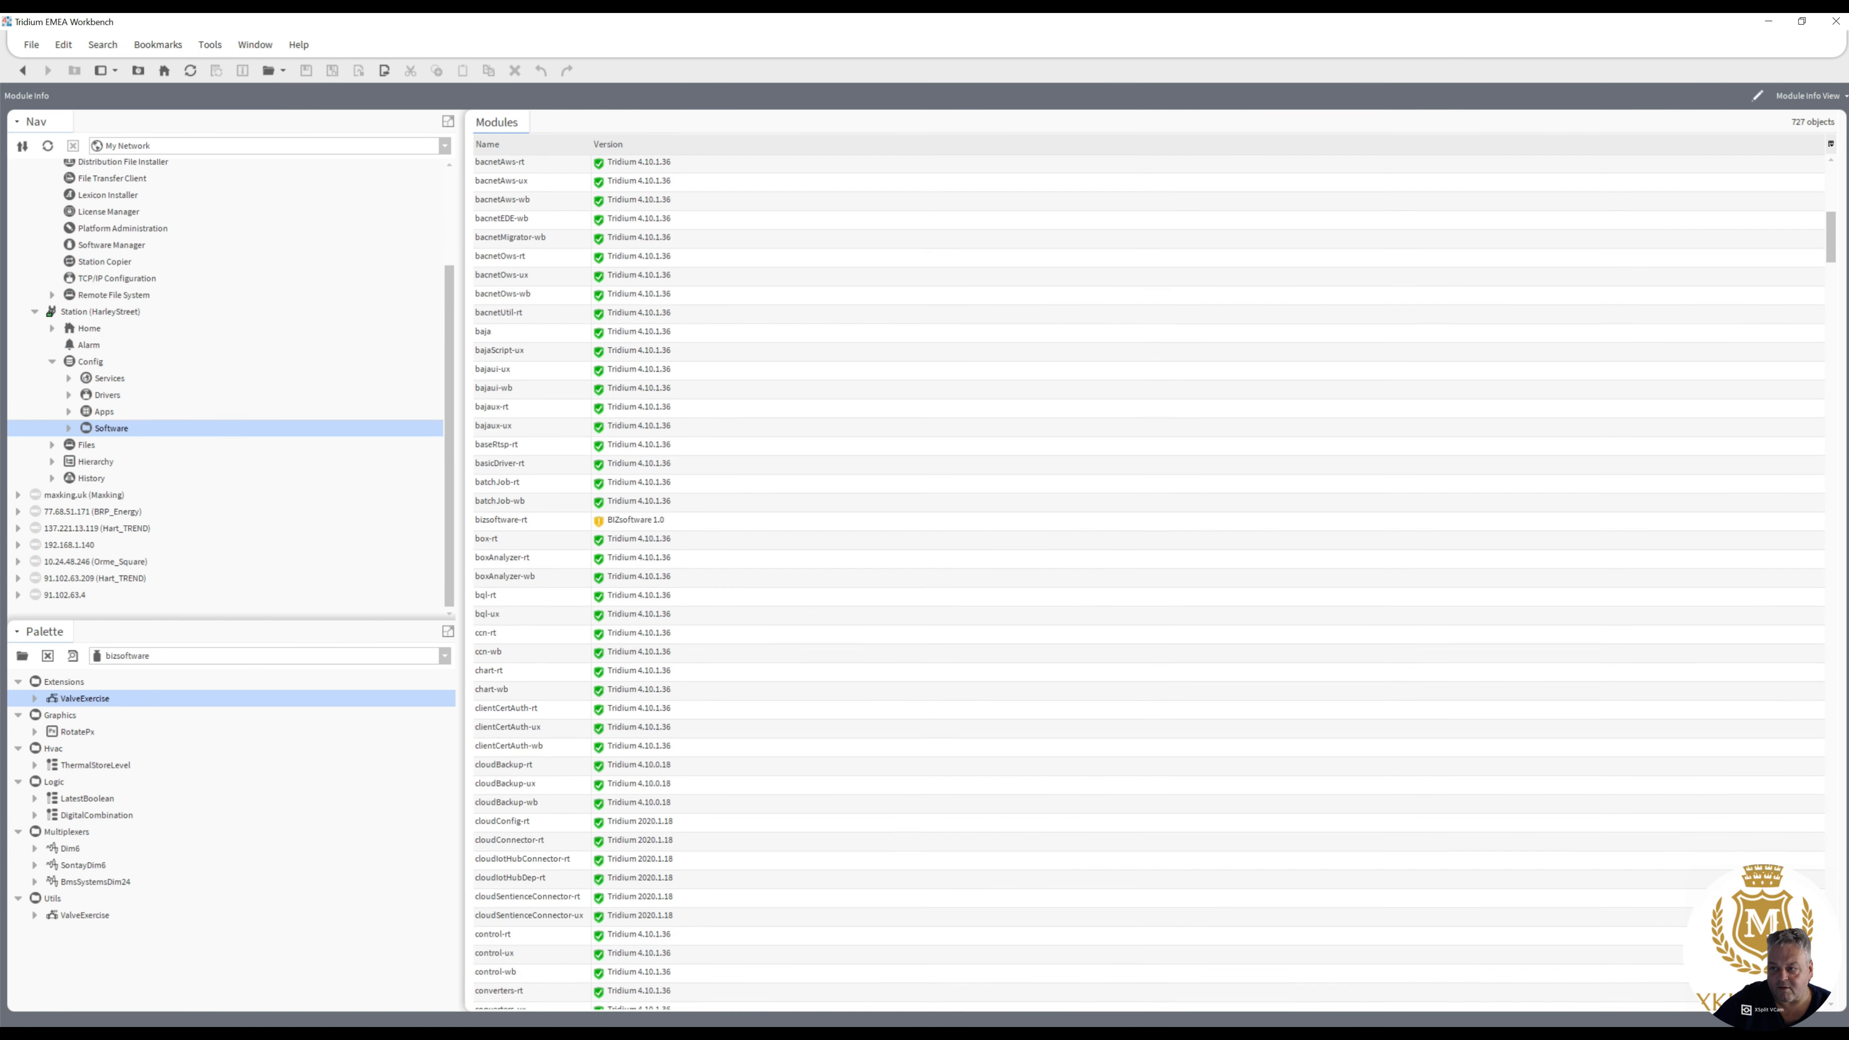
{"action": "left_click", "coordinate": [624, 522]}
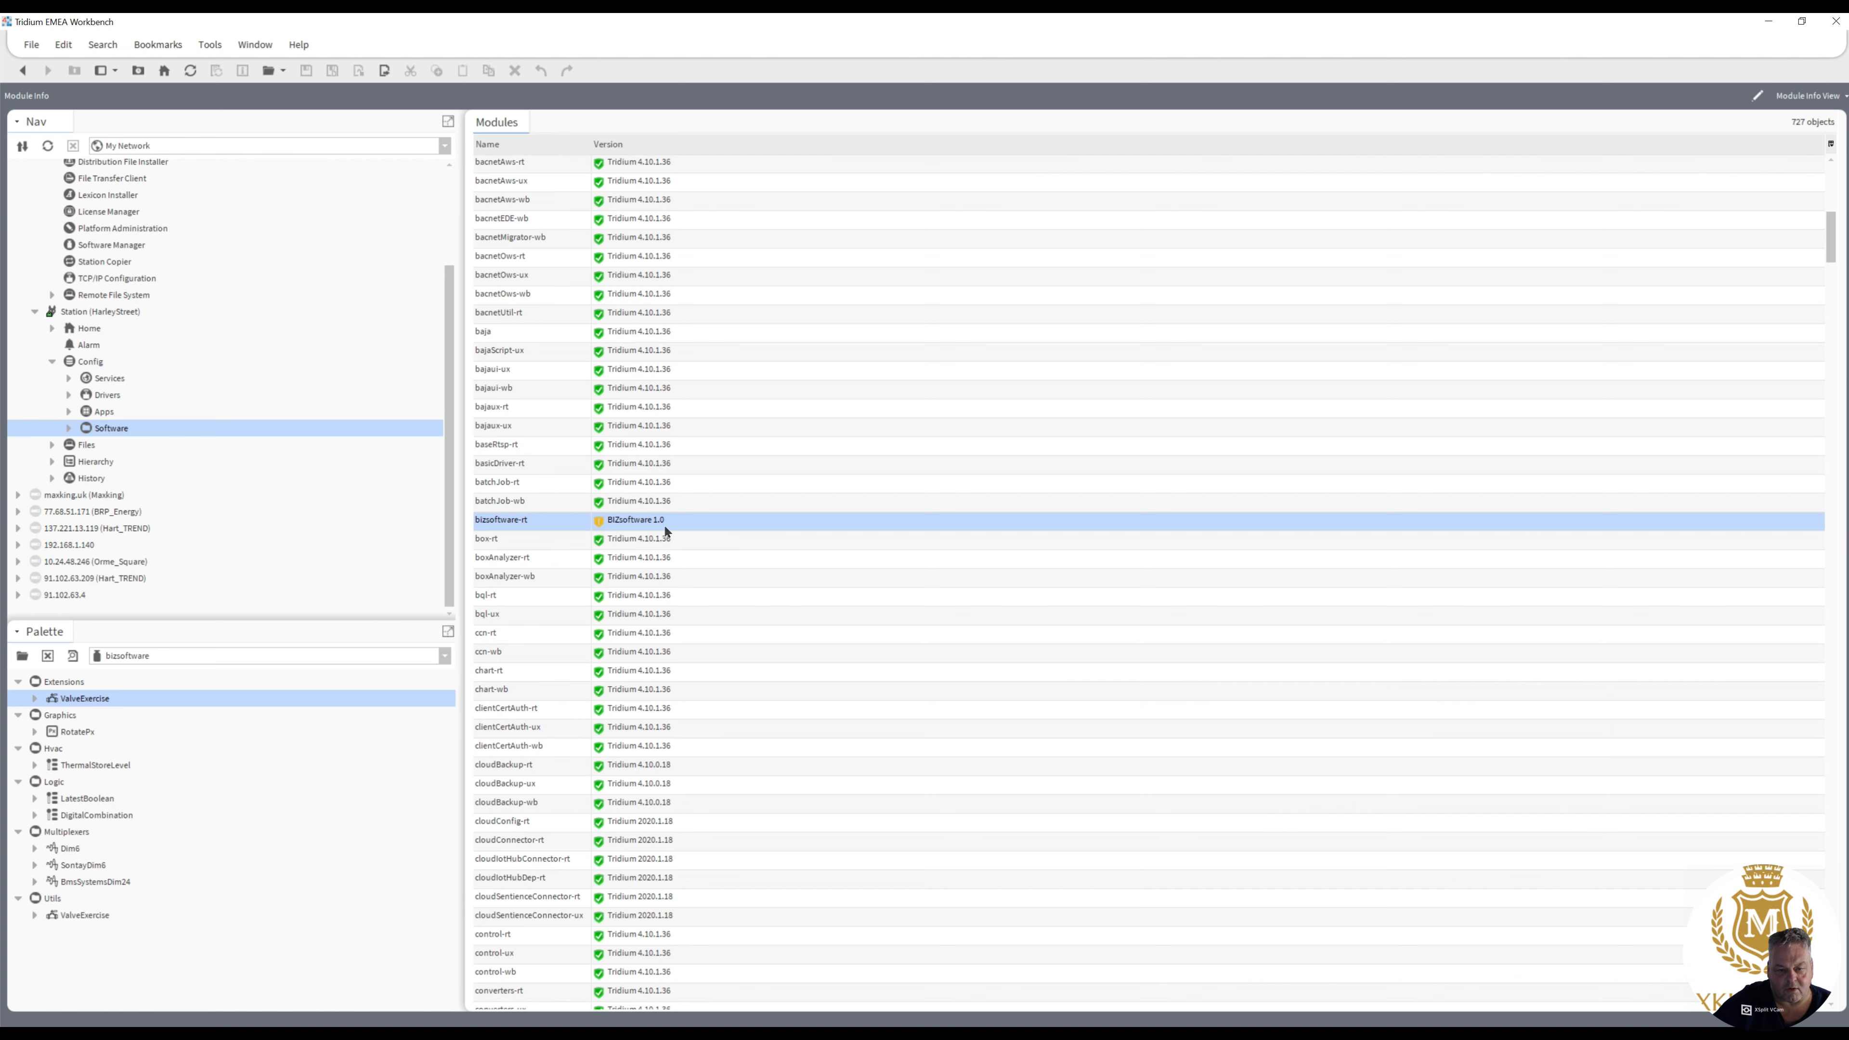
{"action": "left_click", "coordinate": [21, 76]}
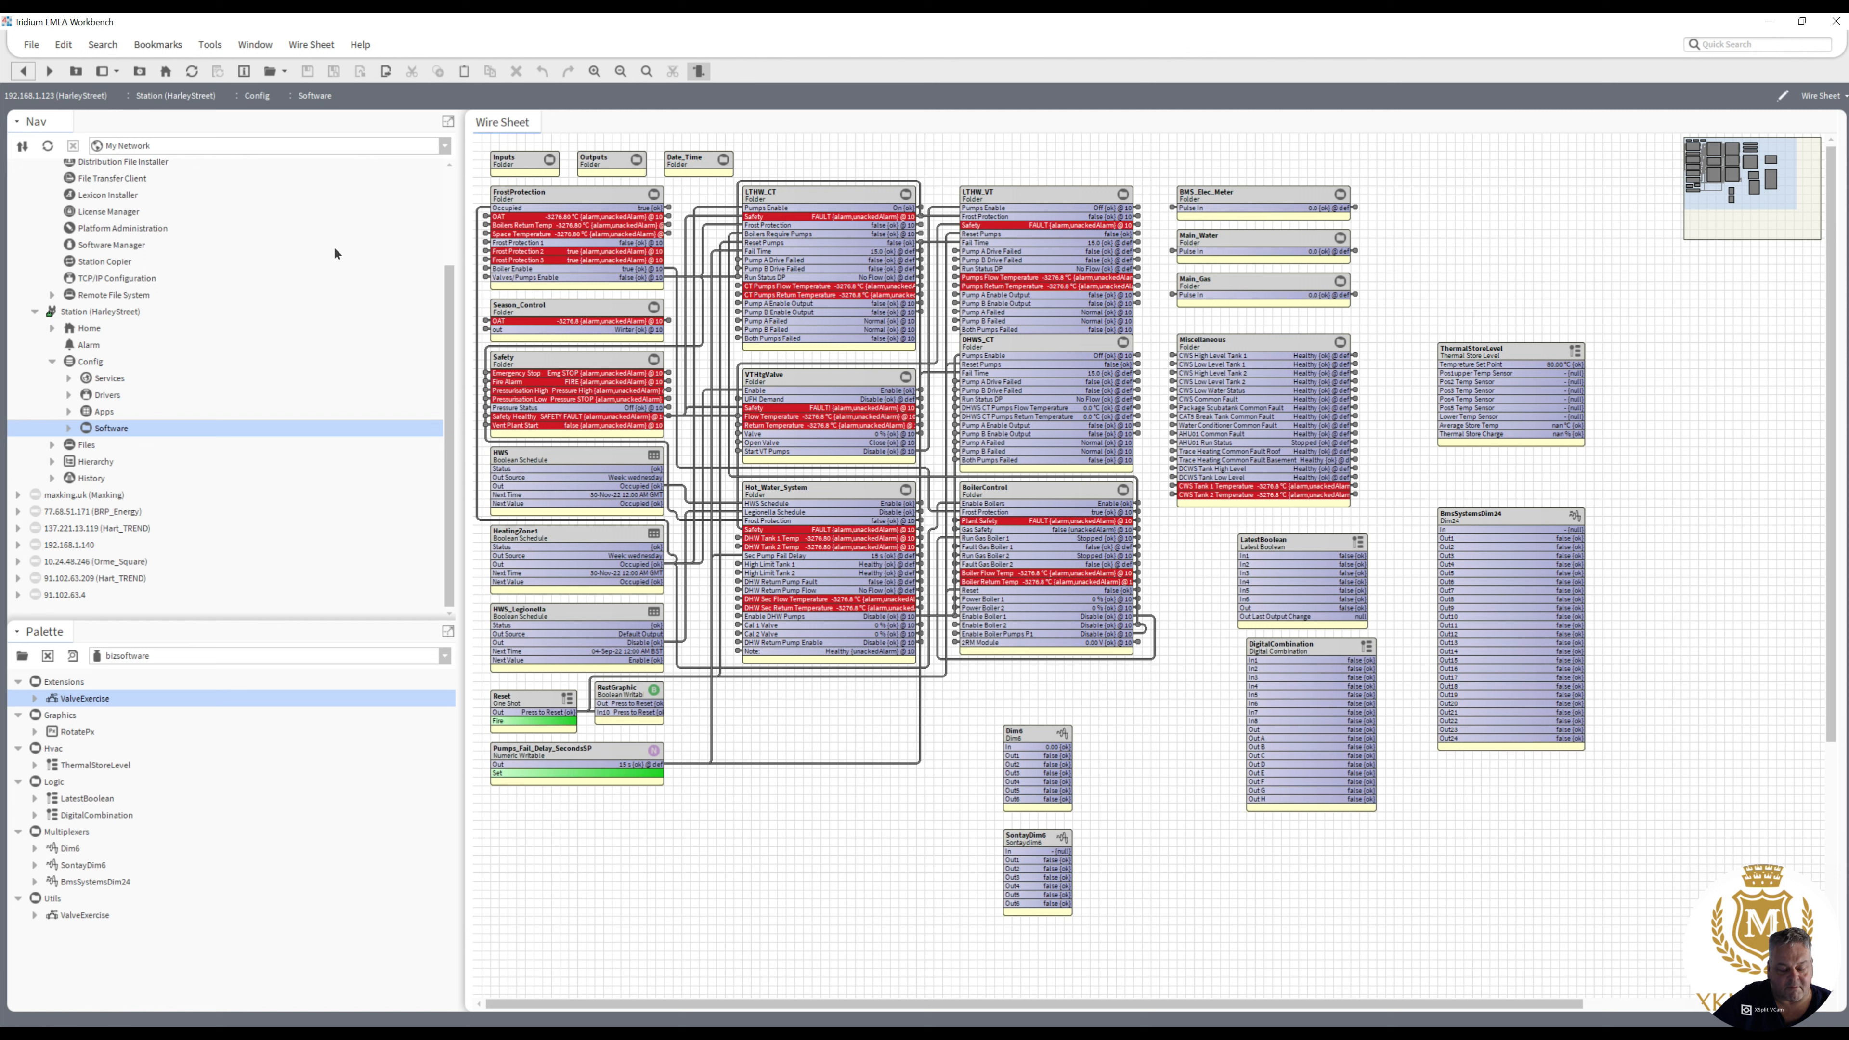
- Delete the Dim6, SontayDim6, LatestBoolean, DigitalCombination, ThermalStoreLevel and BmsSystemsDim24 test blocks from the wire sheet
{"action": "left_click_drag", "start_coordinate": [446, 415], "coordinate": [449, 397]}
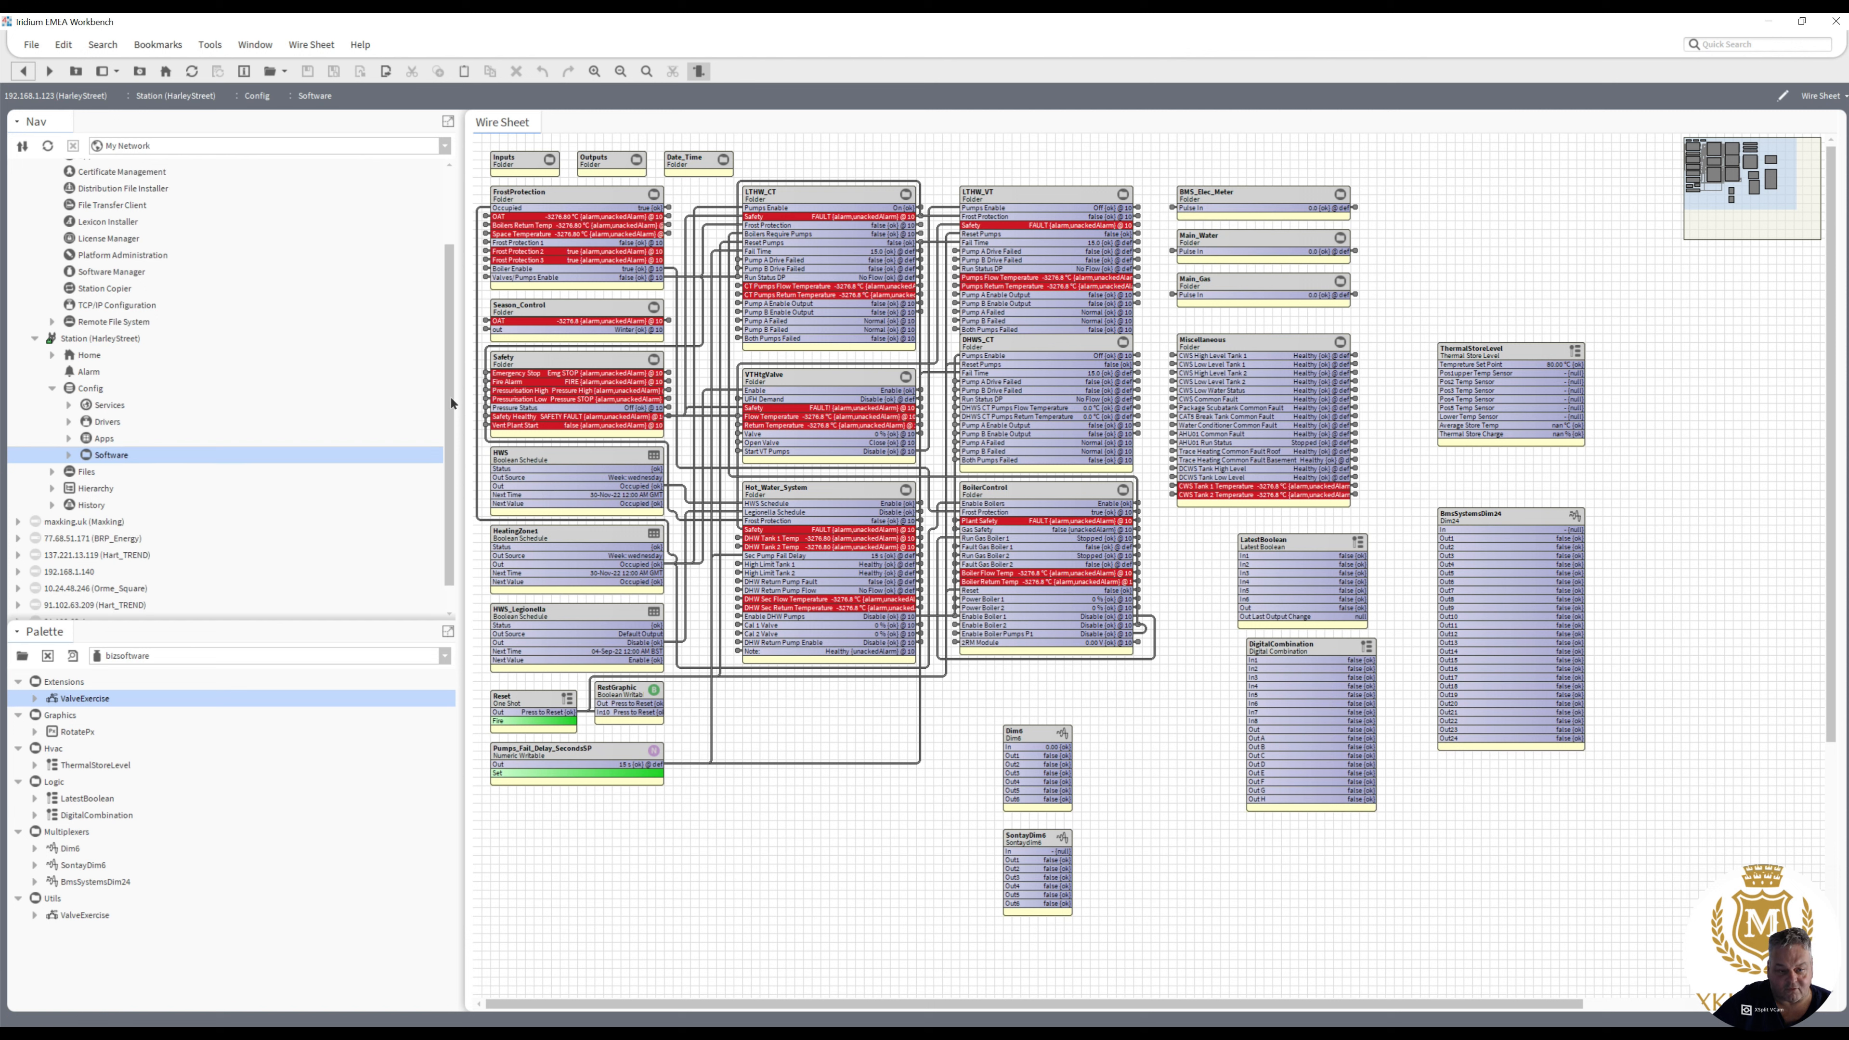
{"action": "left_click_drag", "start_coordinate": [935, 924], "coordinate": [1134, 688]}
{"action": "key", "text": "Delete"}
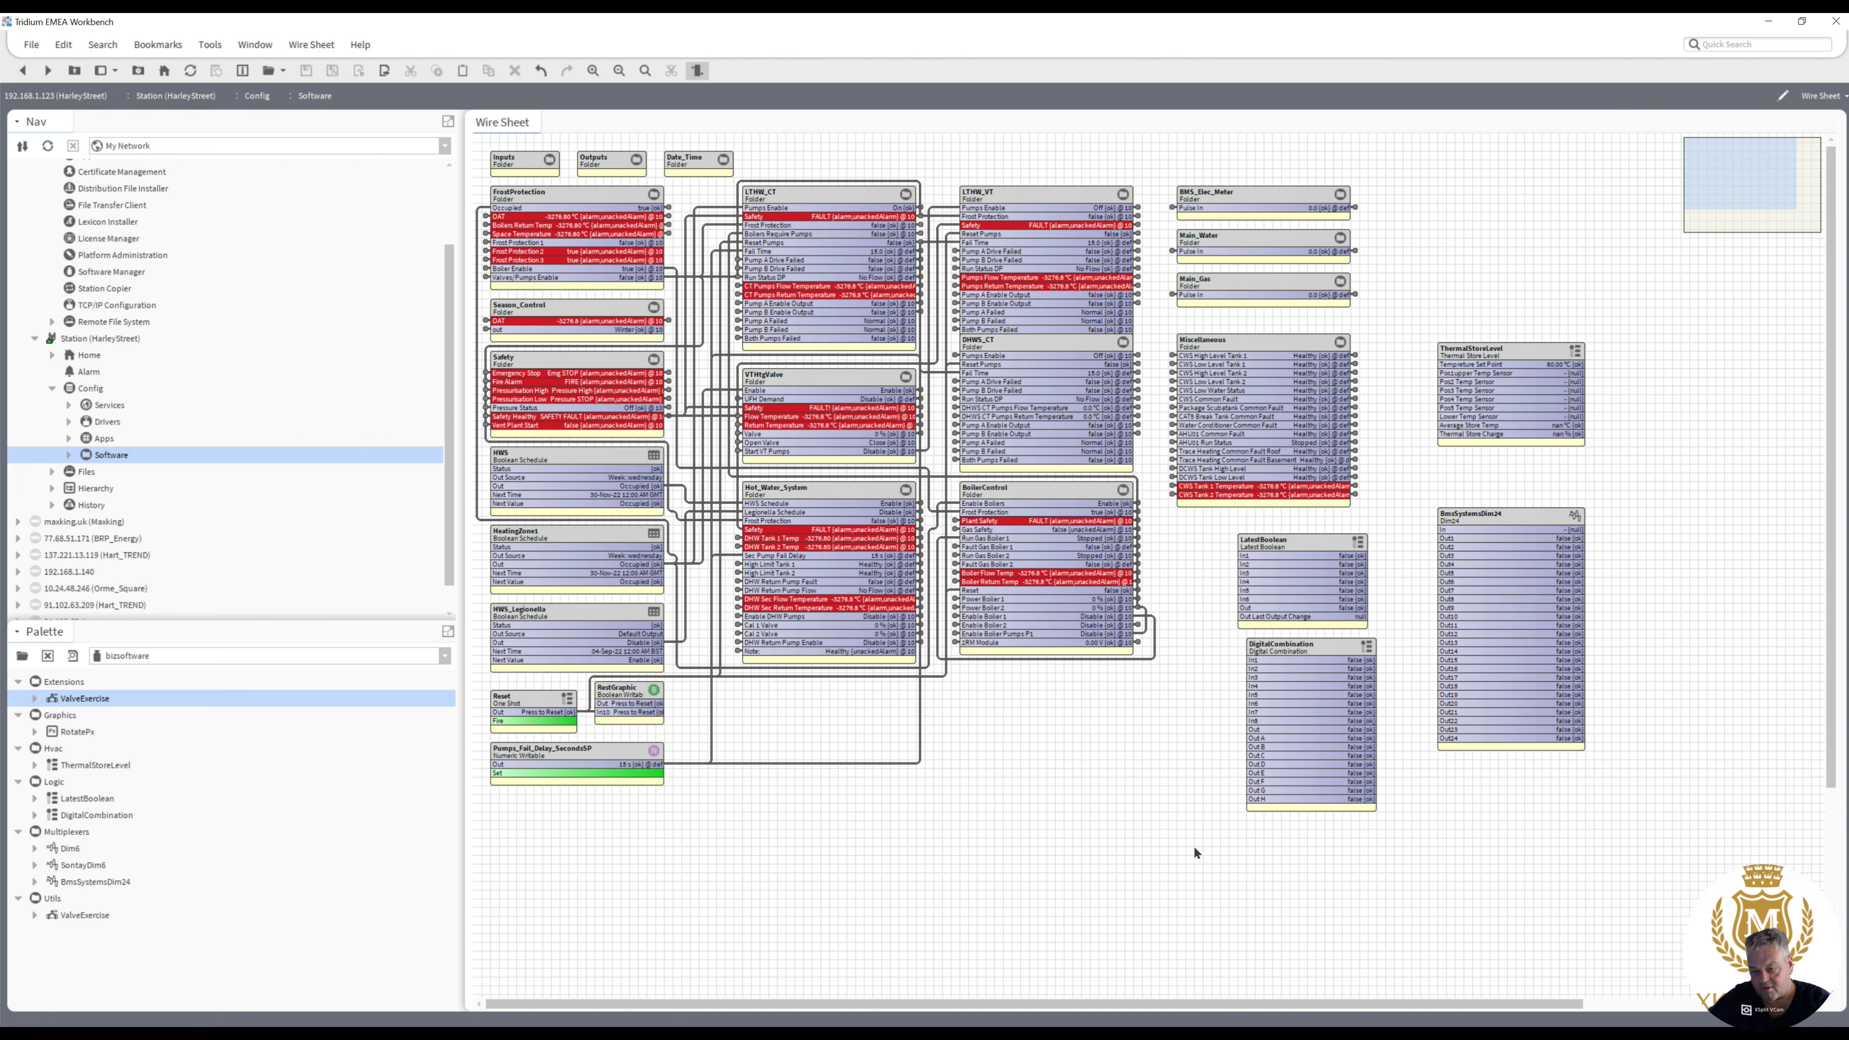
{"action": "left_click_drag", "start_coordinate": [1193, 846], "coordinate": [1402, 511]}
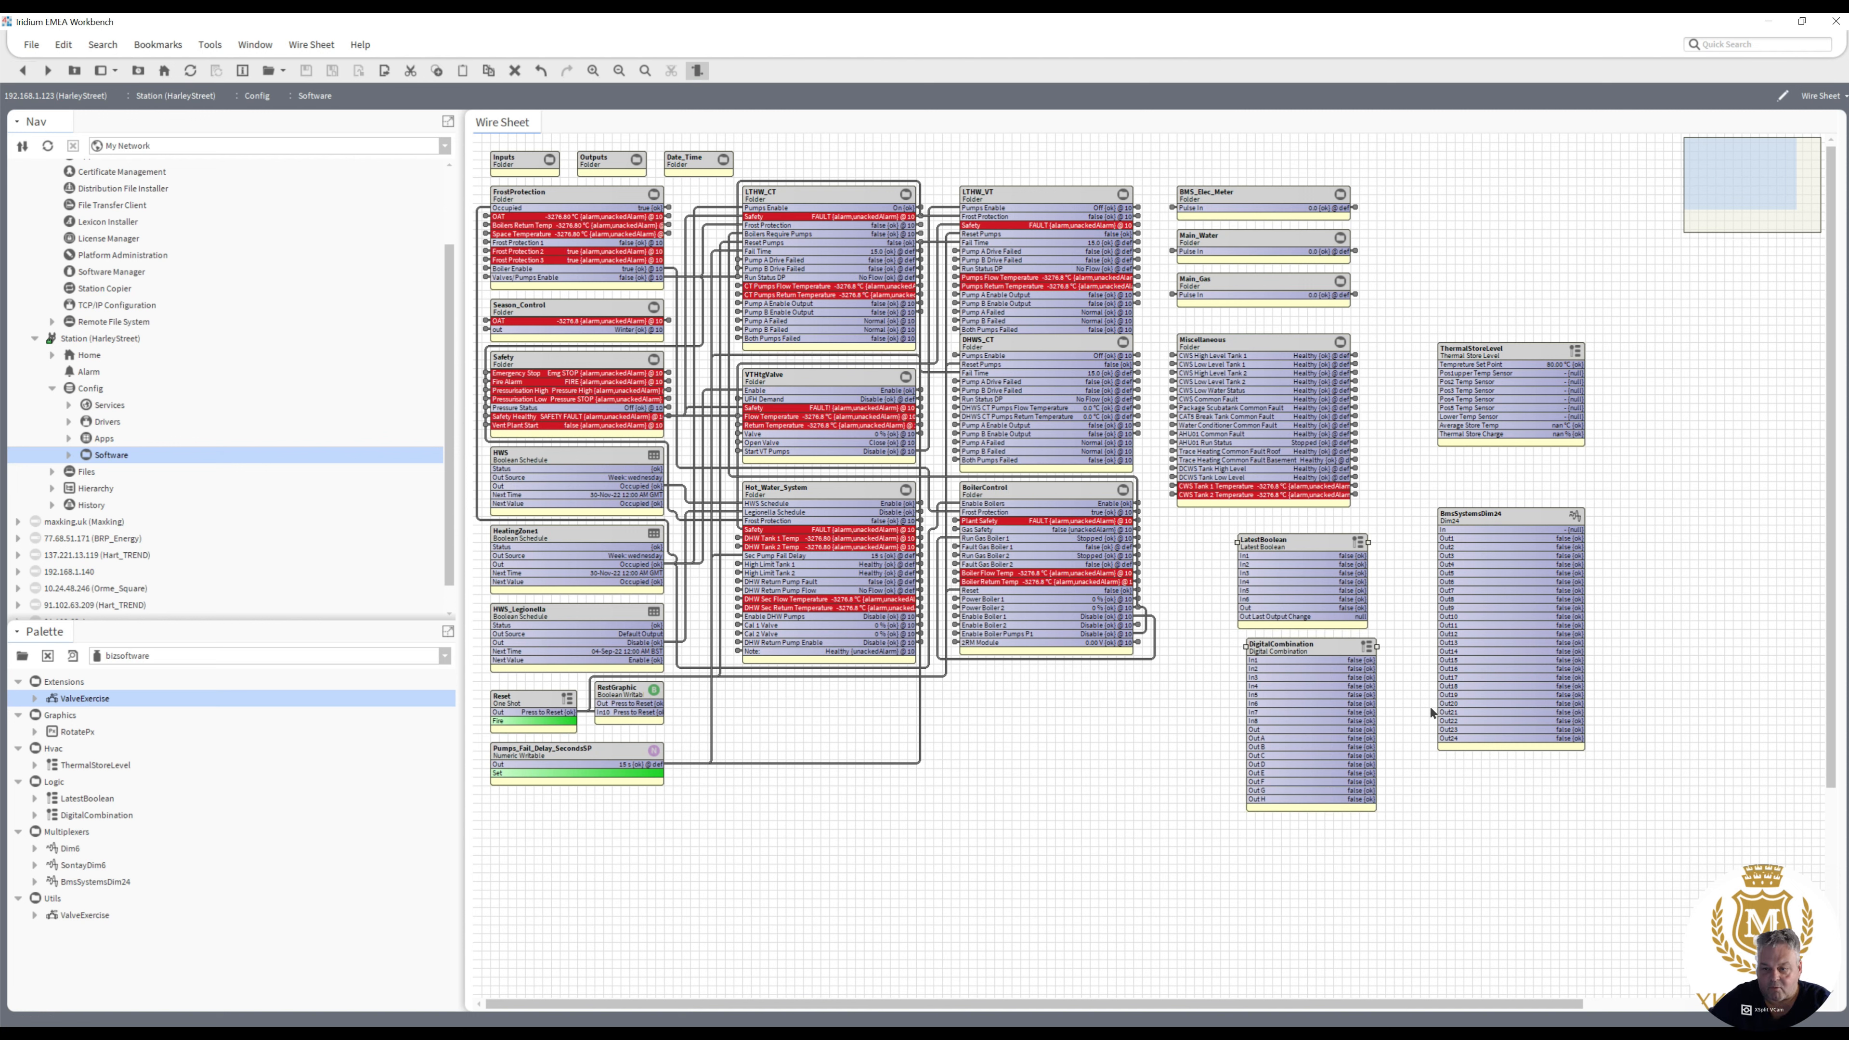
{"action": "key", "text": "Delete"}
{"action": "left_click_drag", "start_coordinate": [1407, 787], "coordinate": [1623, 307]}
{"action": "key", "text": "Delete"}
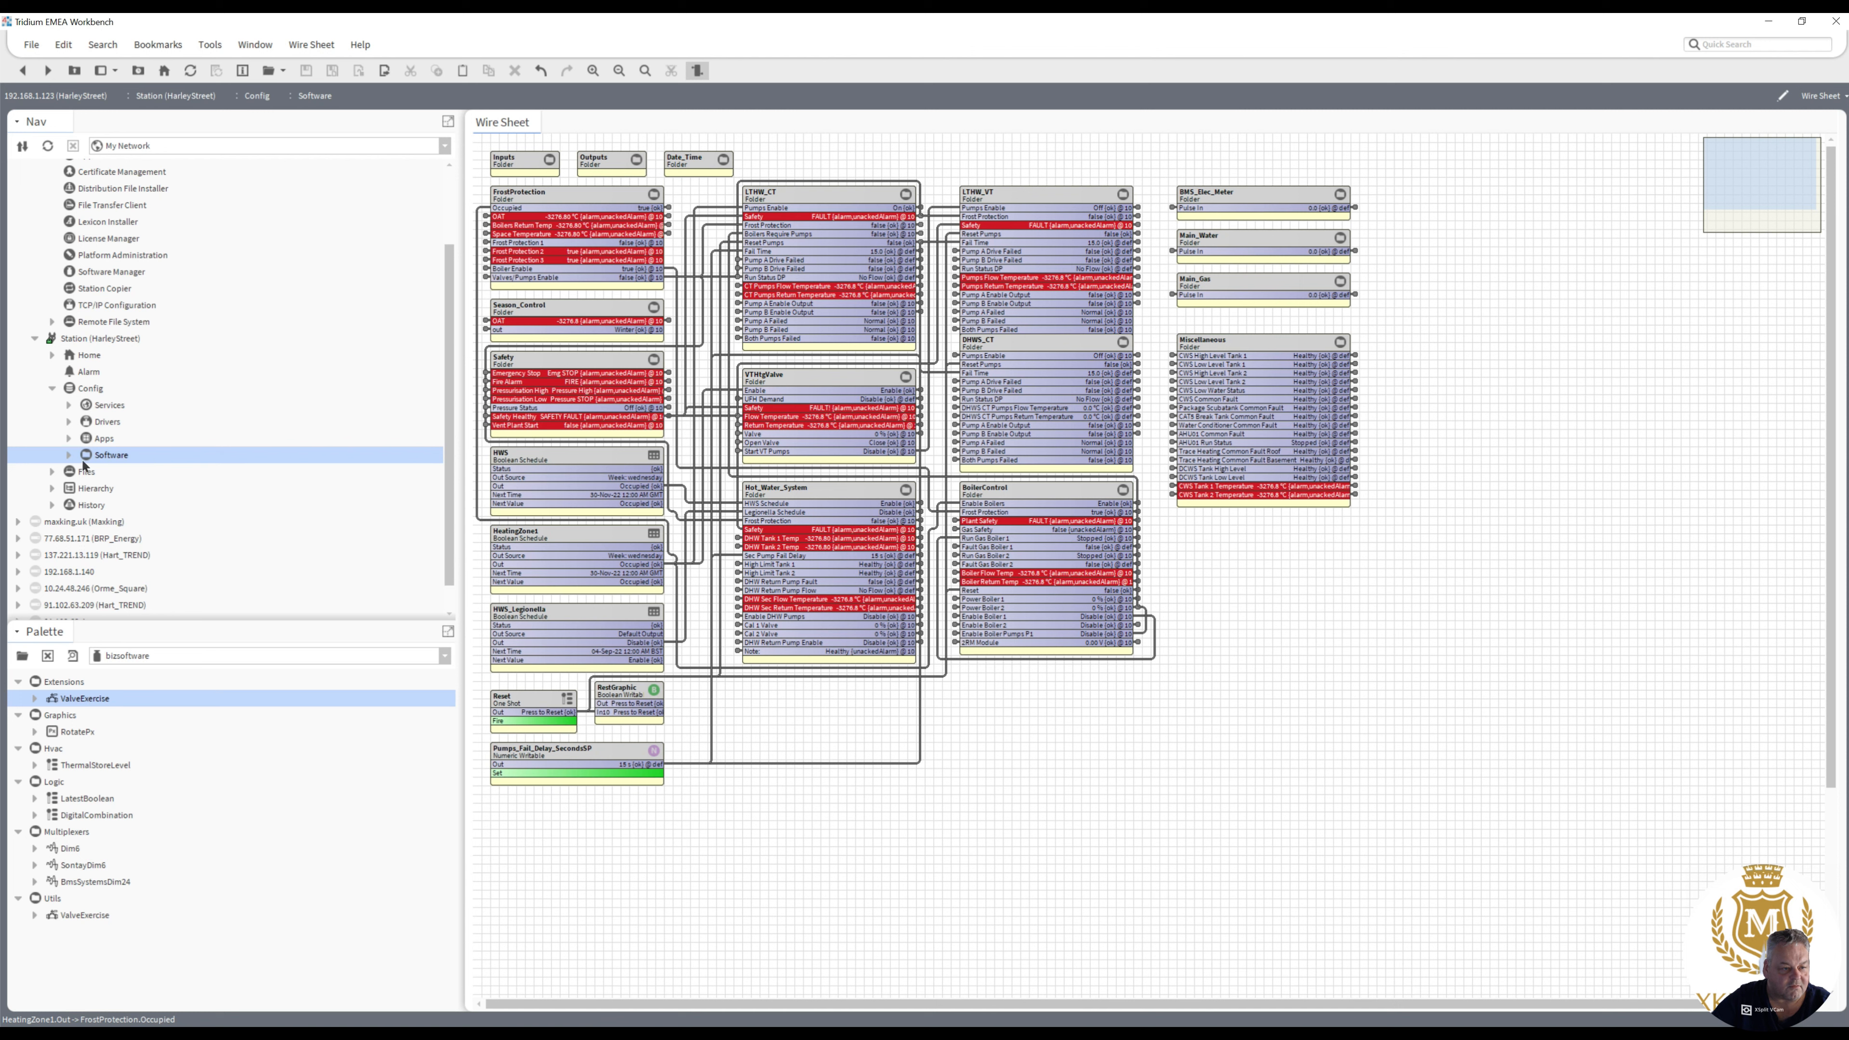
- Open the Home.px graphic from the station's px files folder
{"action": "left_click", "coordinate": [51, 472]}
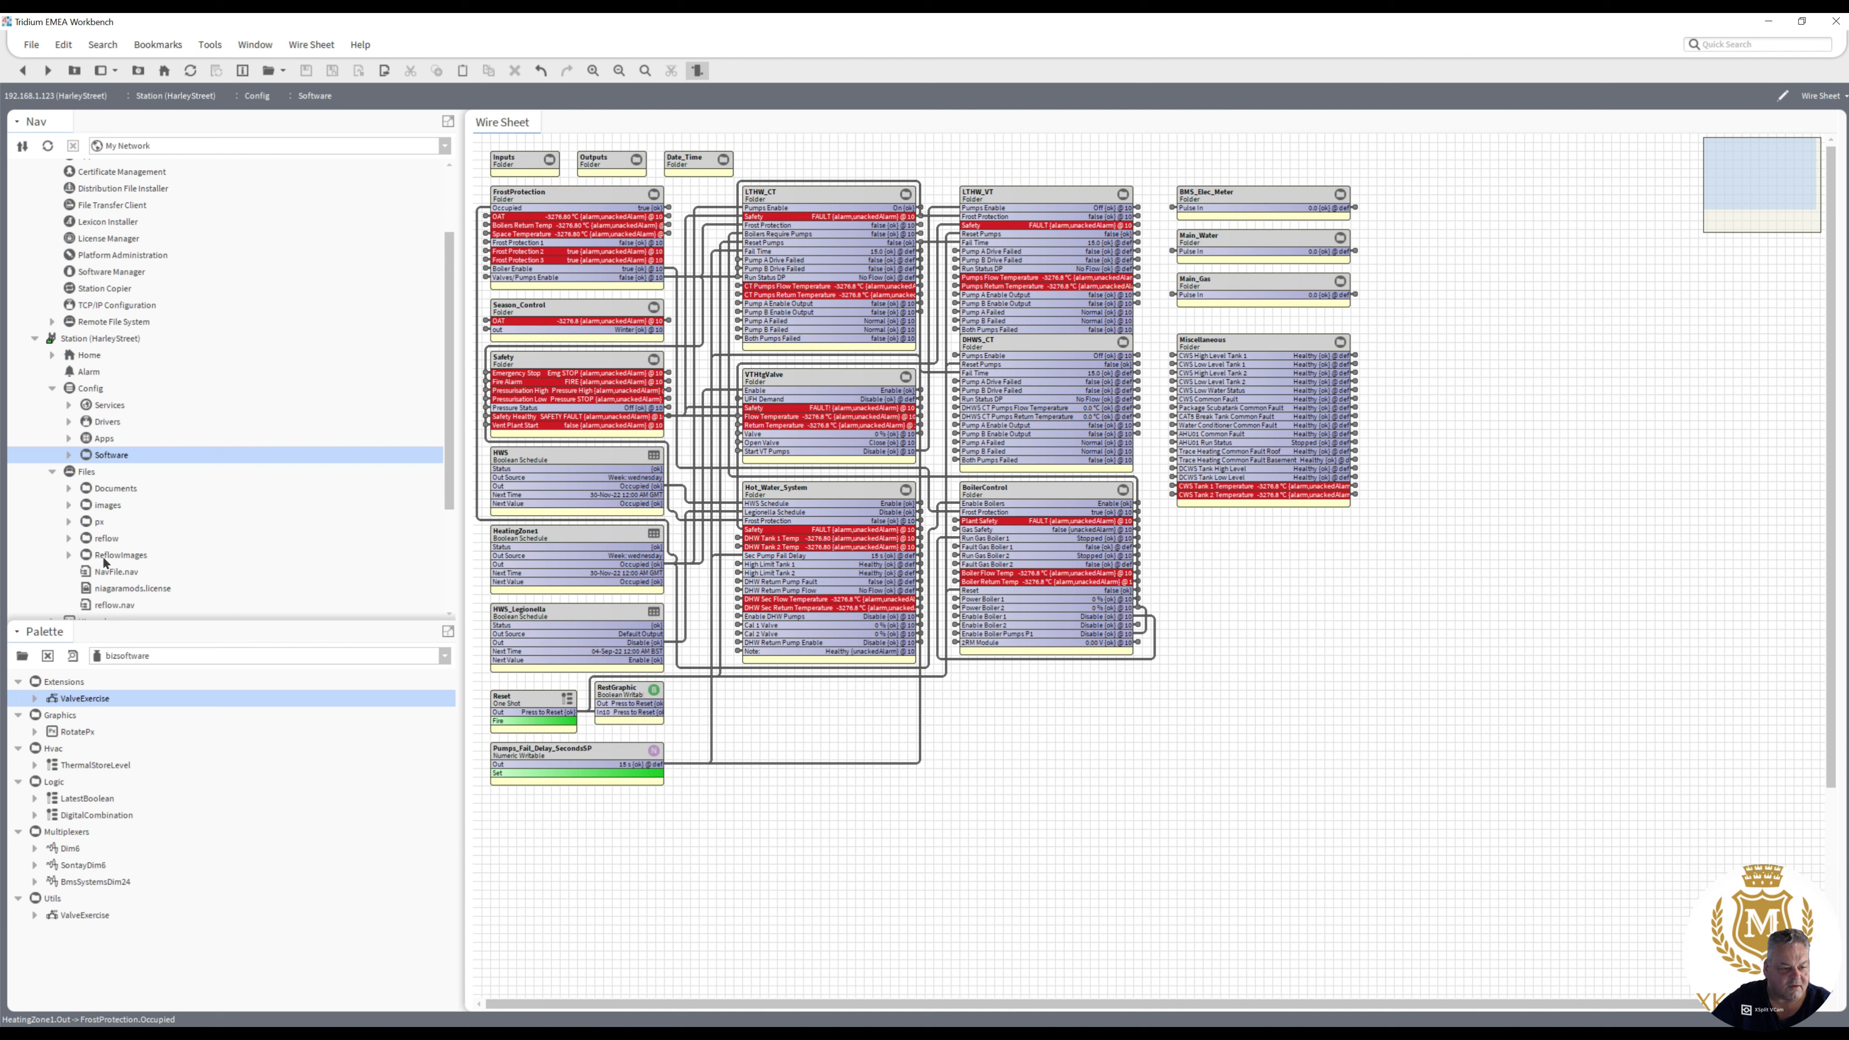
{"action": "left_click", "coordinate": [67, 518]}
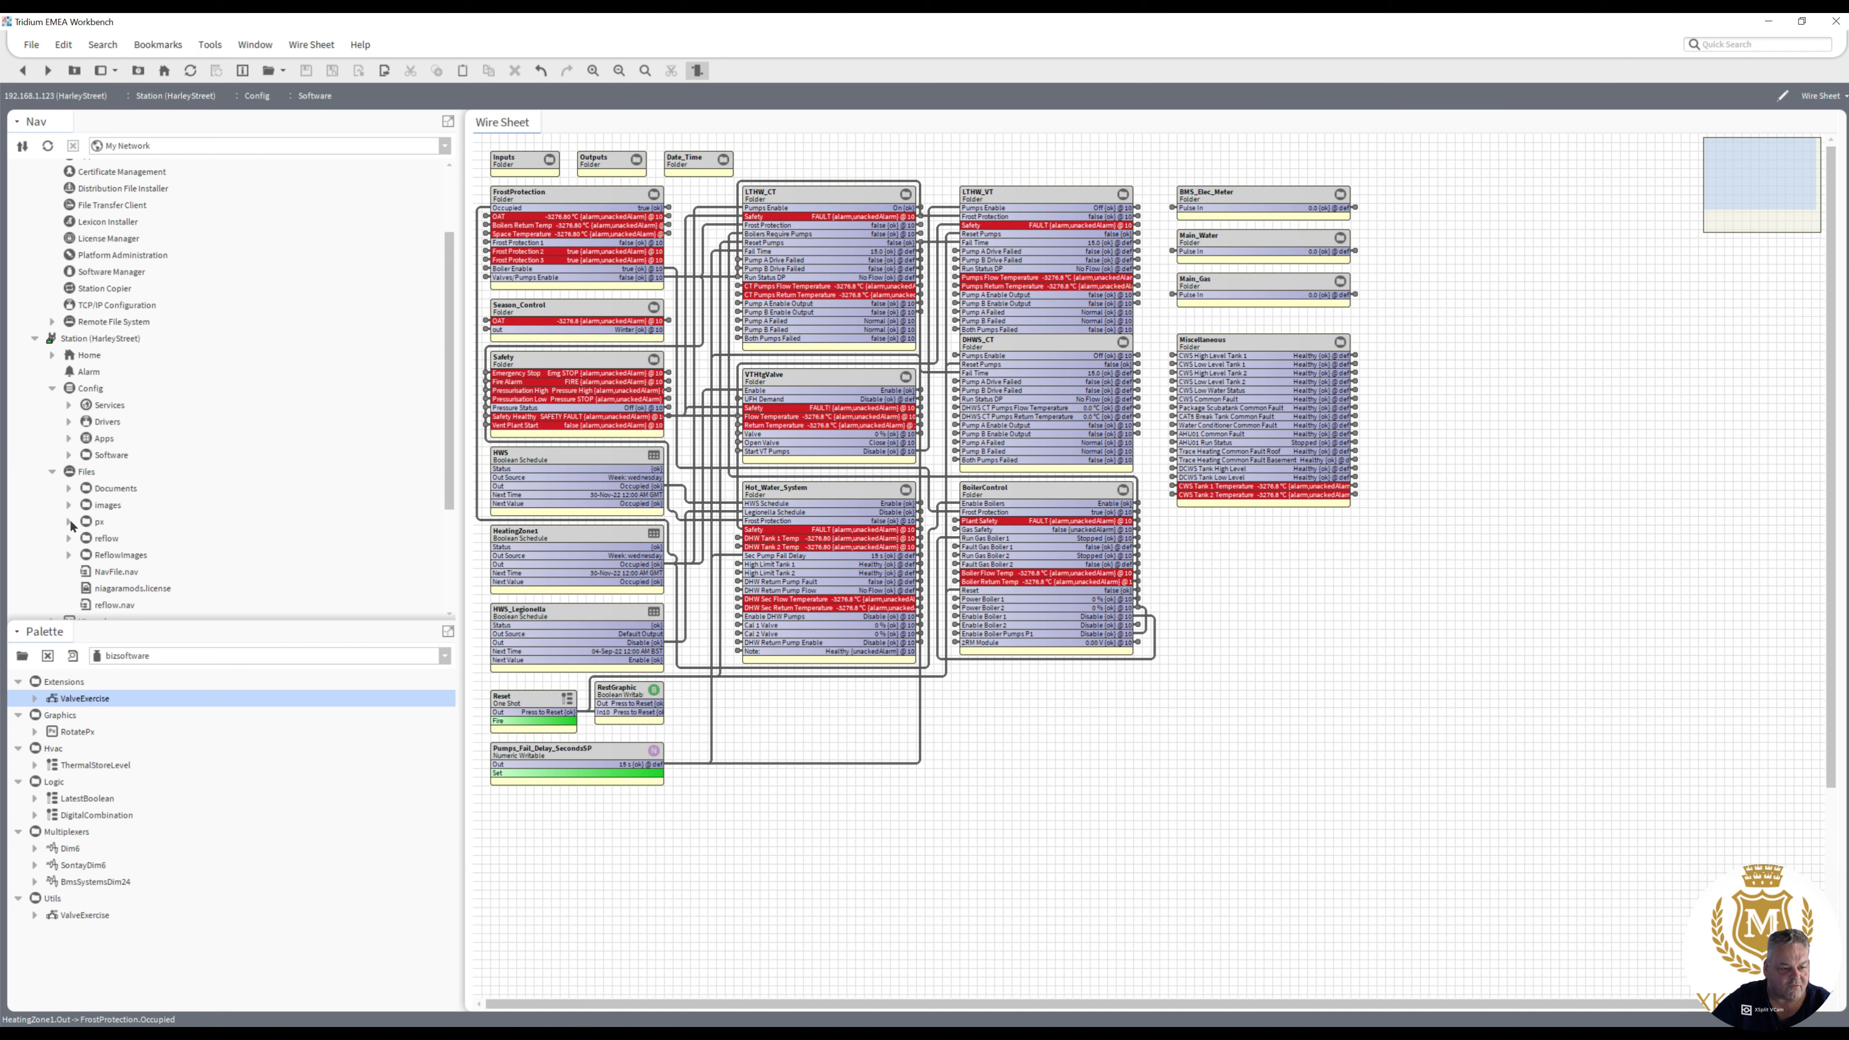
{"action": "left_click", "coordinate": [69, 522]}
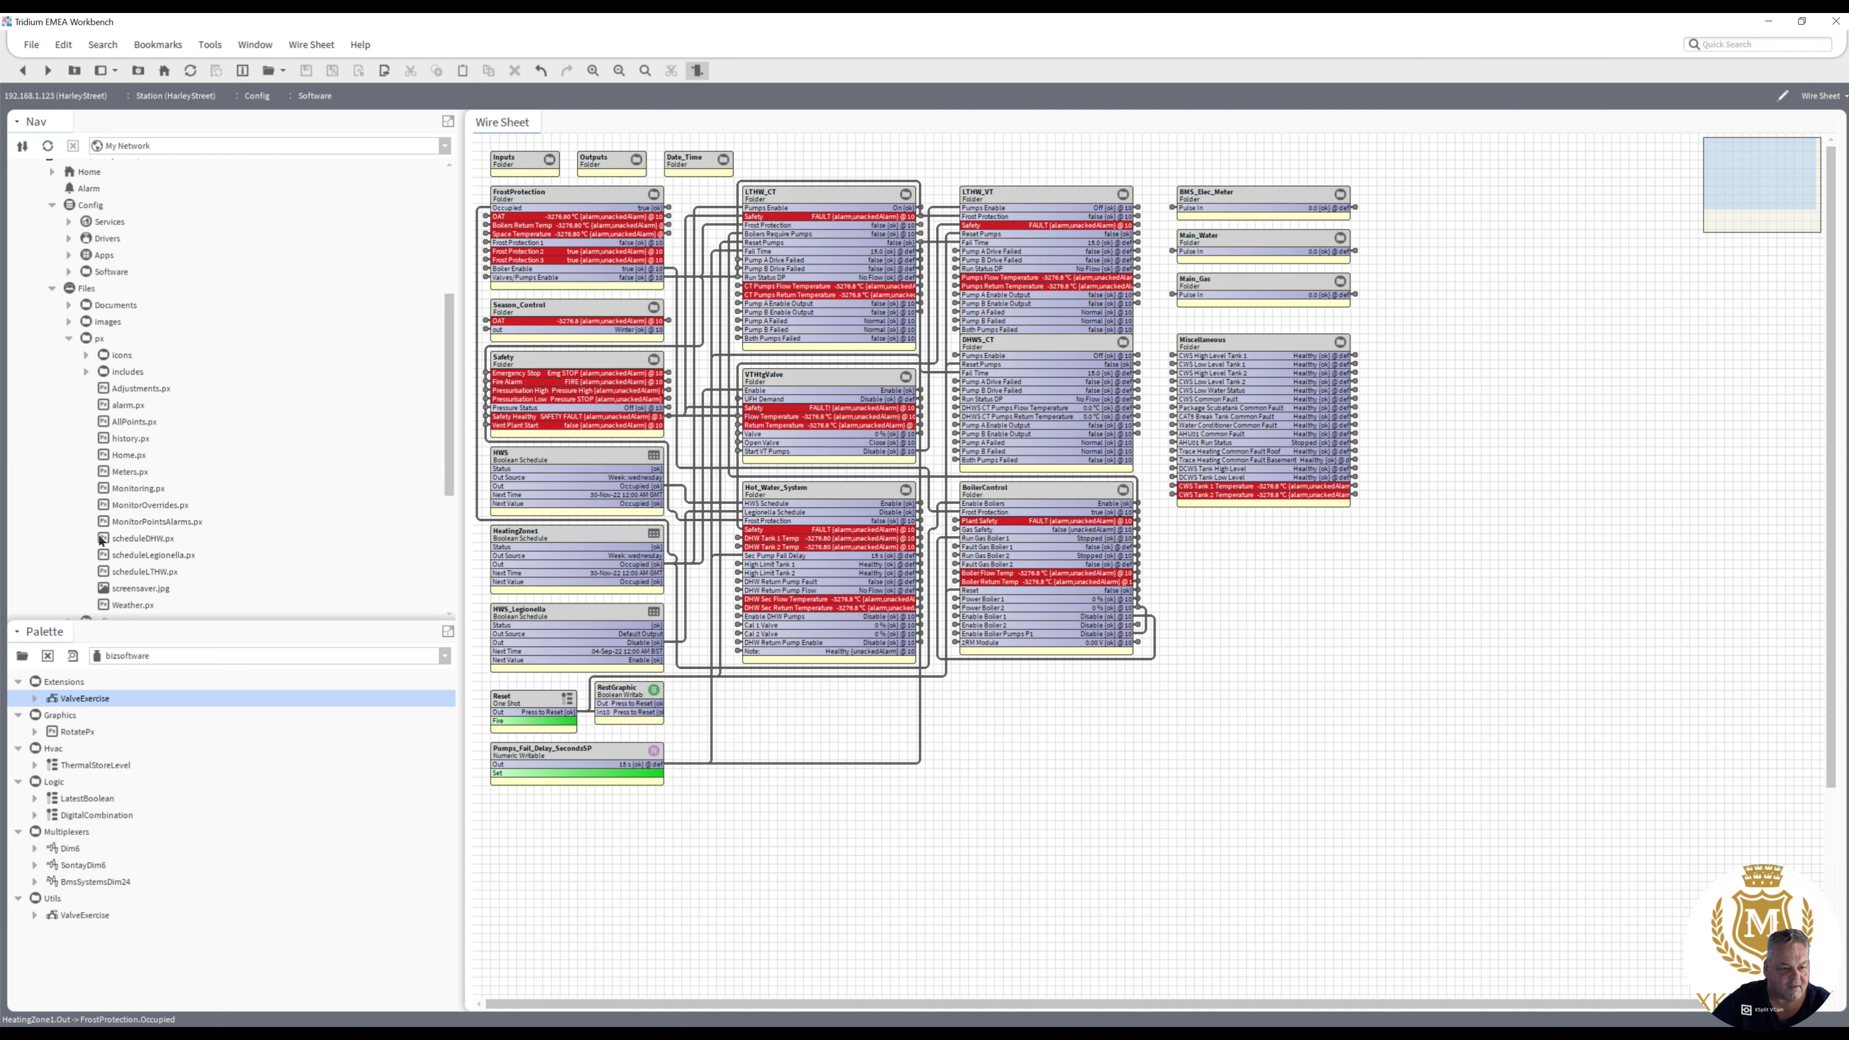
{"action": "double_click", "coordinate": [130, 455]}
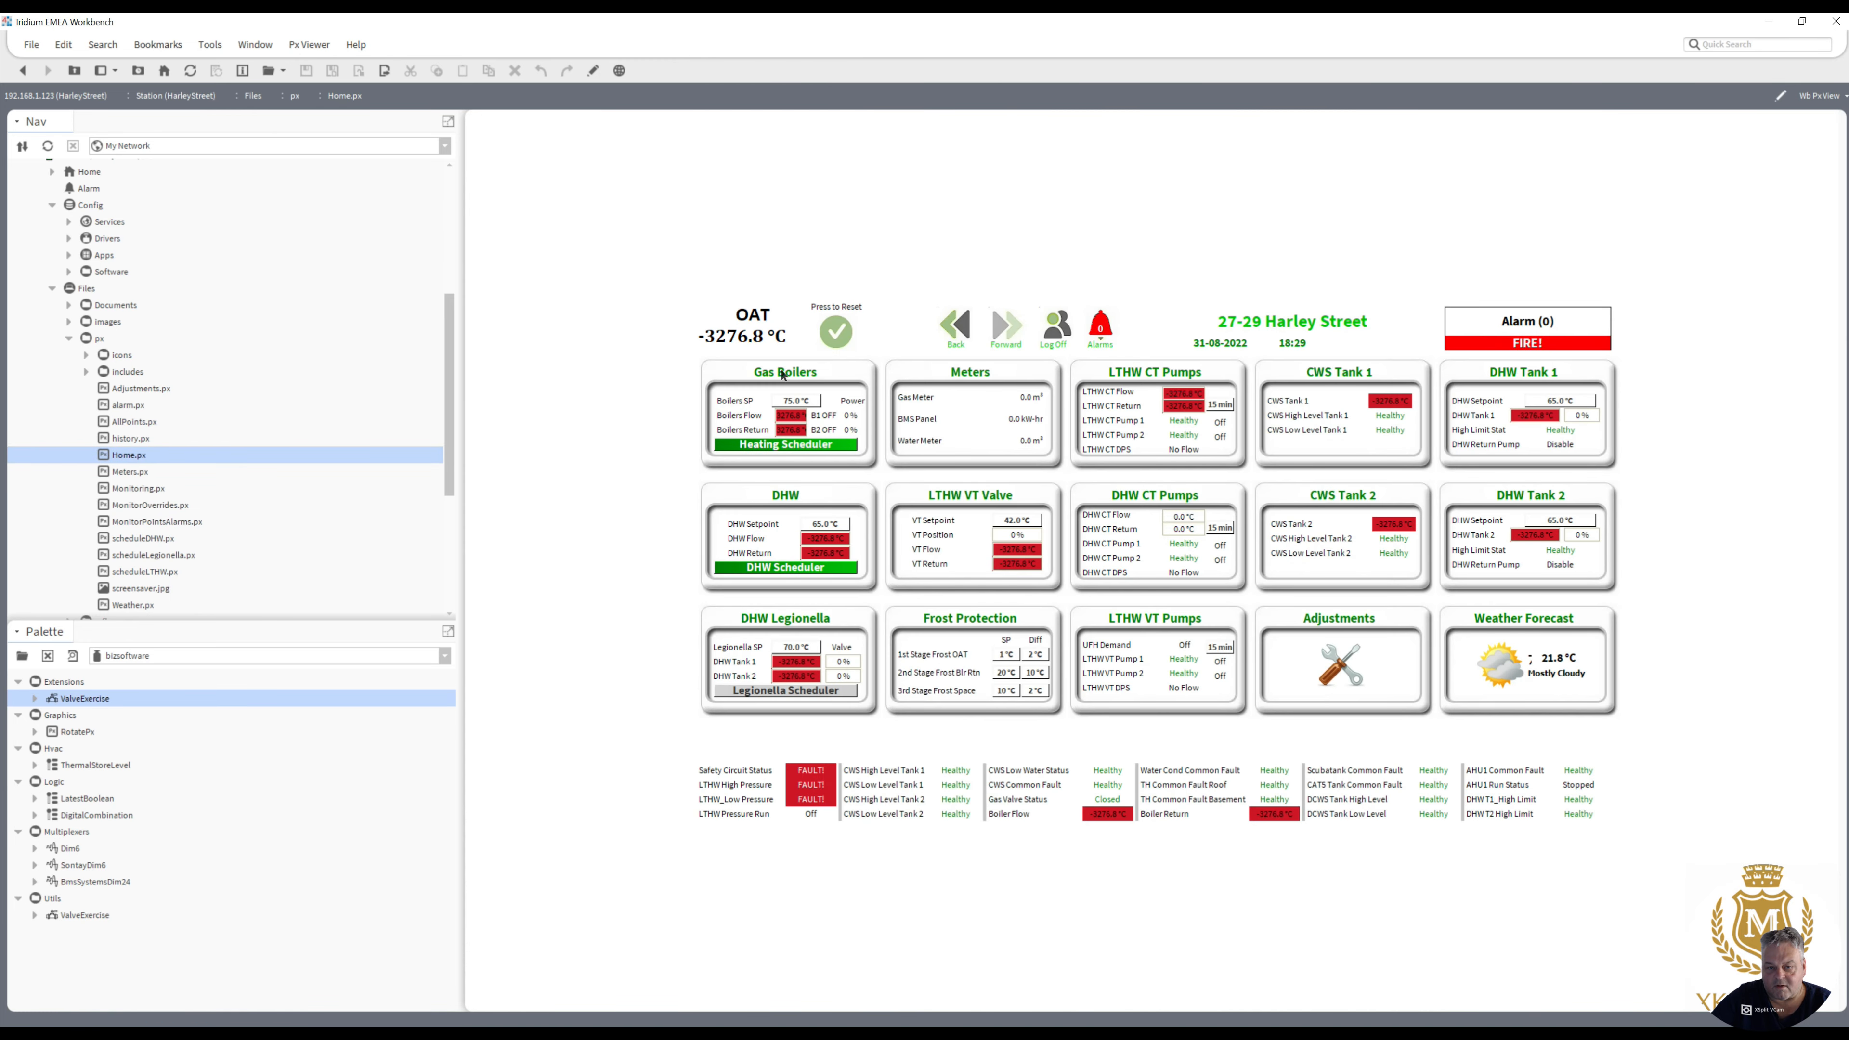
- Check the home page's links to the Heating Schedule, Meters and Monitoring graphics, returning to the home page after each
{"action": "left_click", "coordinate": [781, 445]}
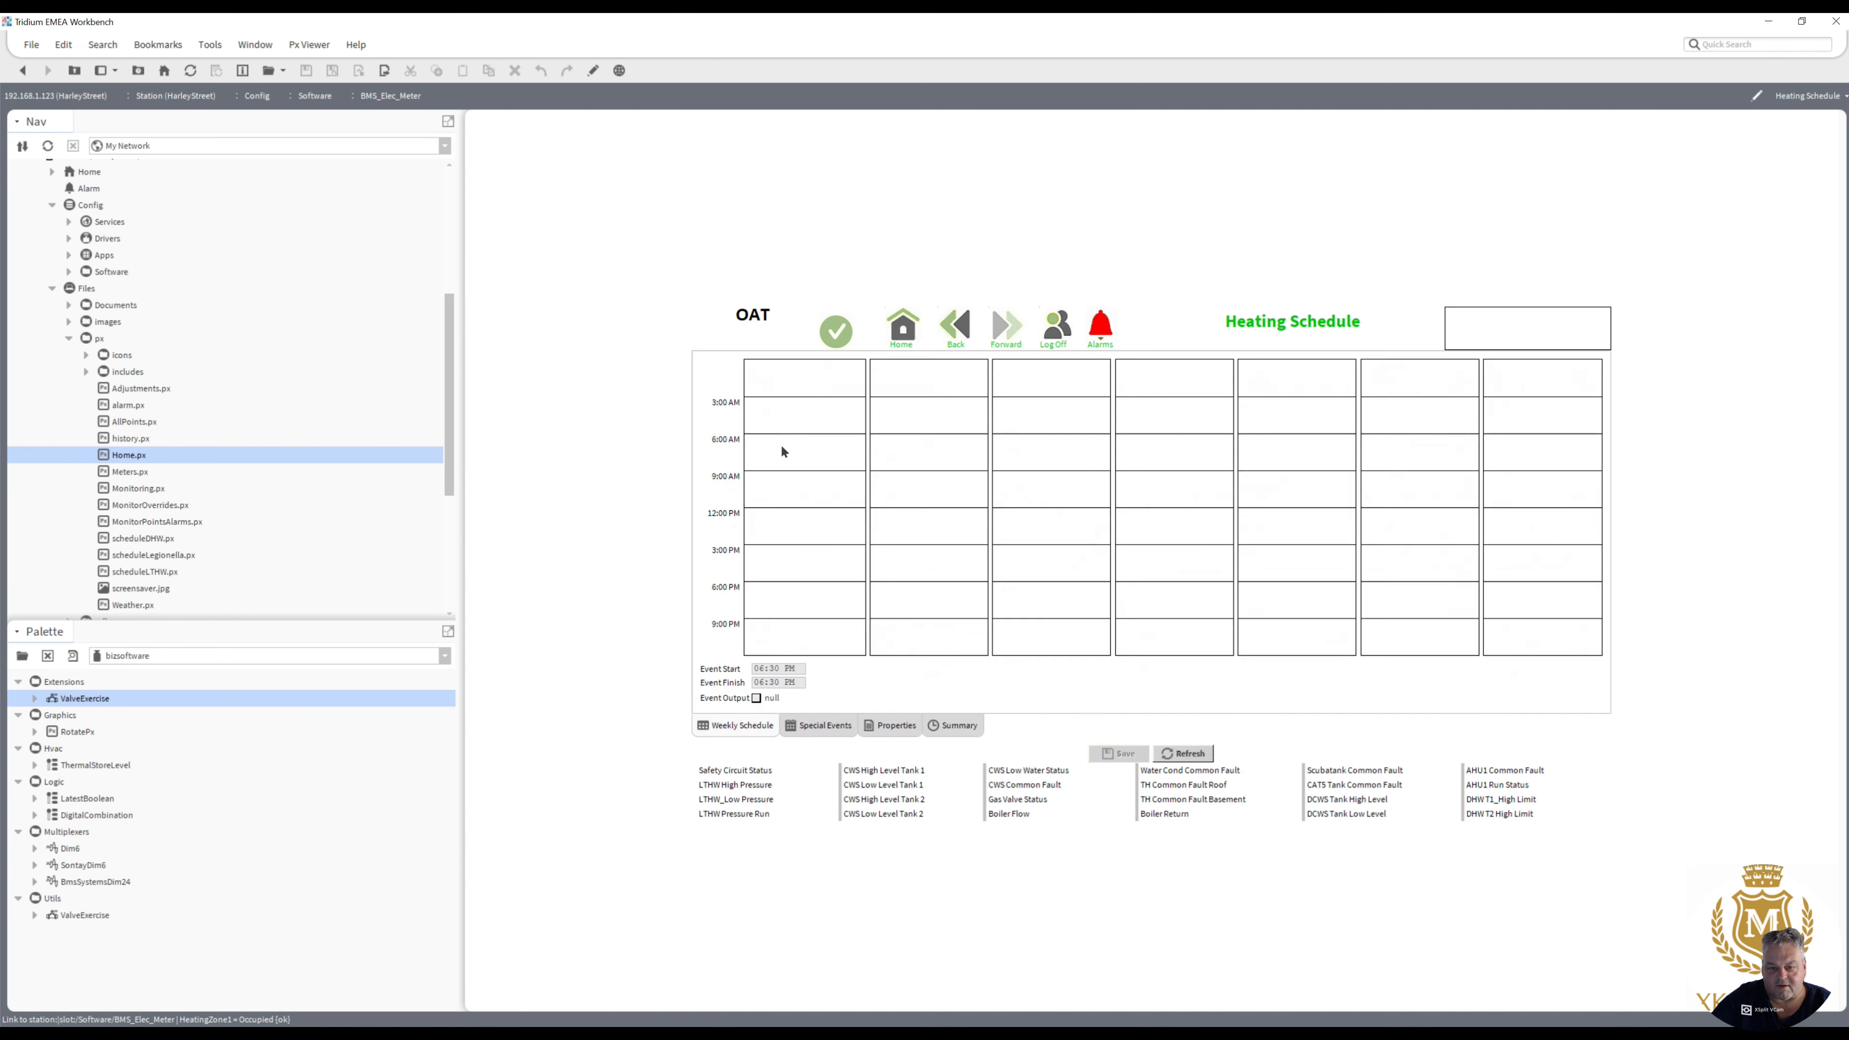
{"action": "left_click", "coordinate": [903, 330]}
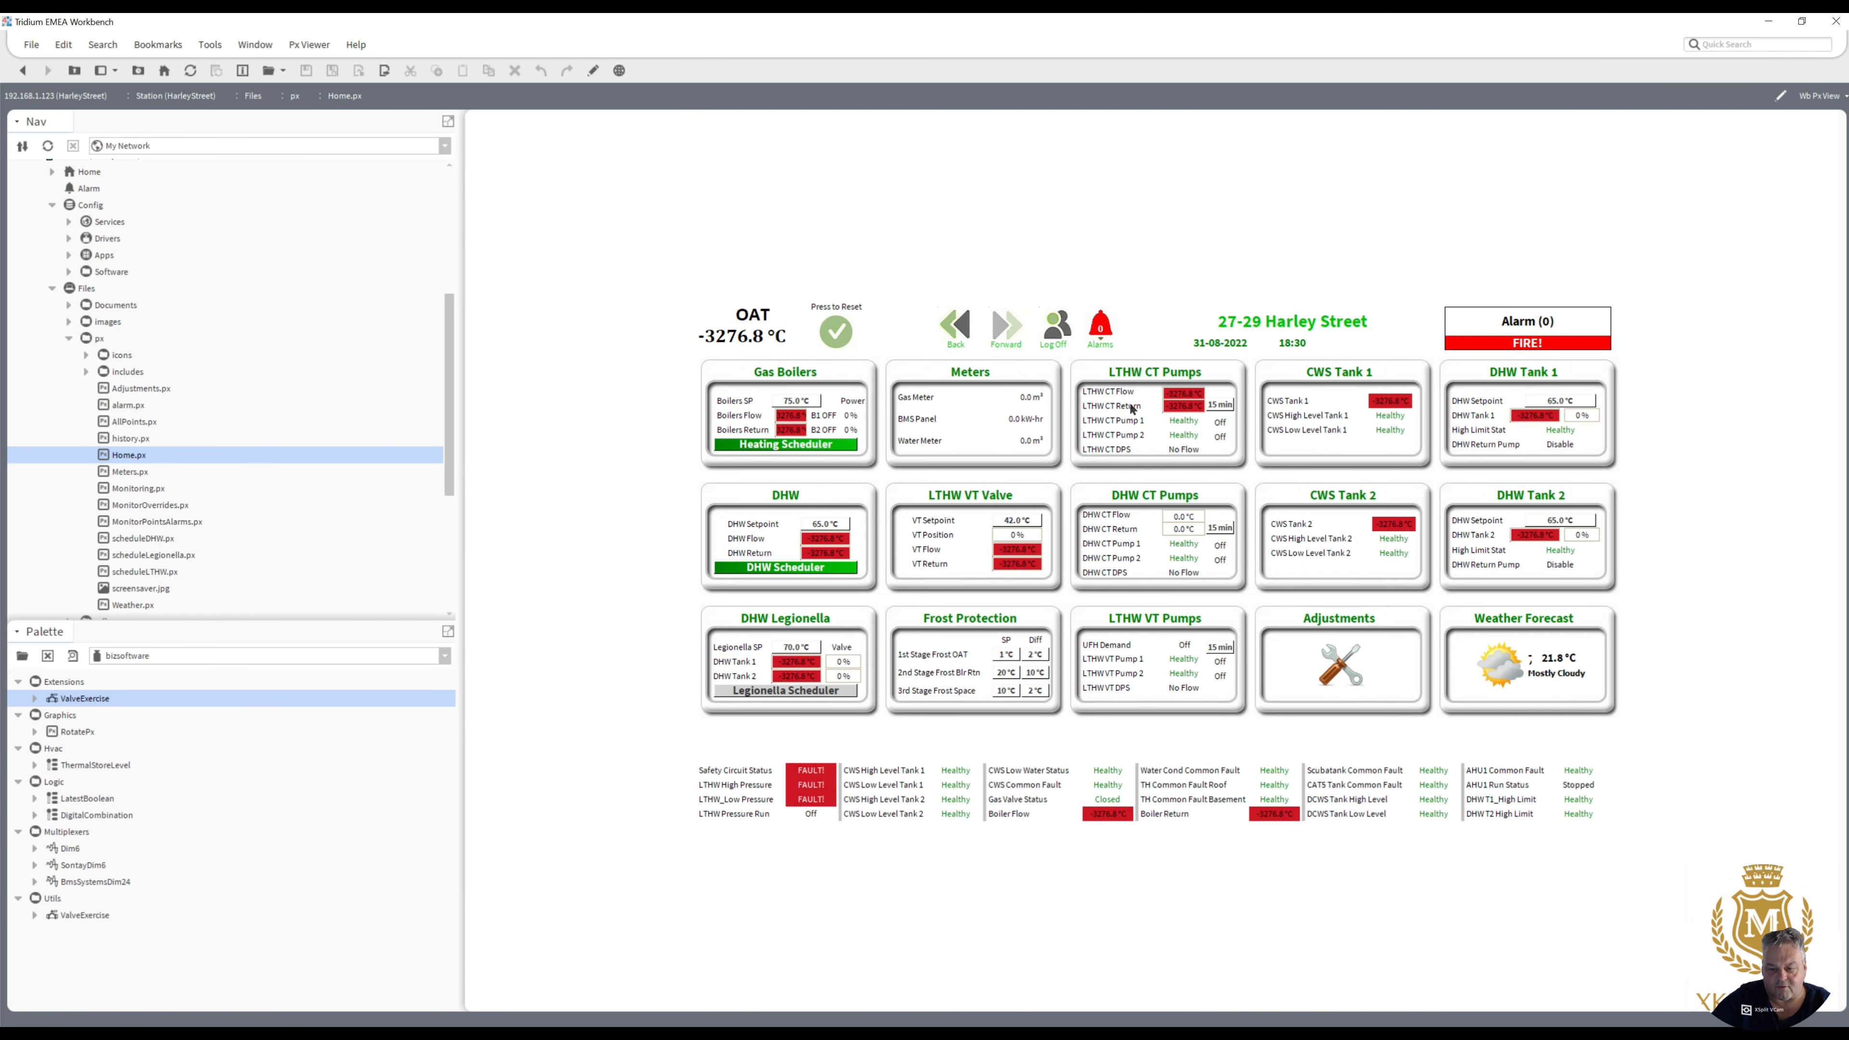
{"action": "left_click", "coordinate": [979, 418]}
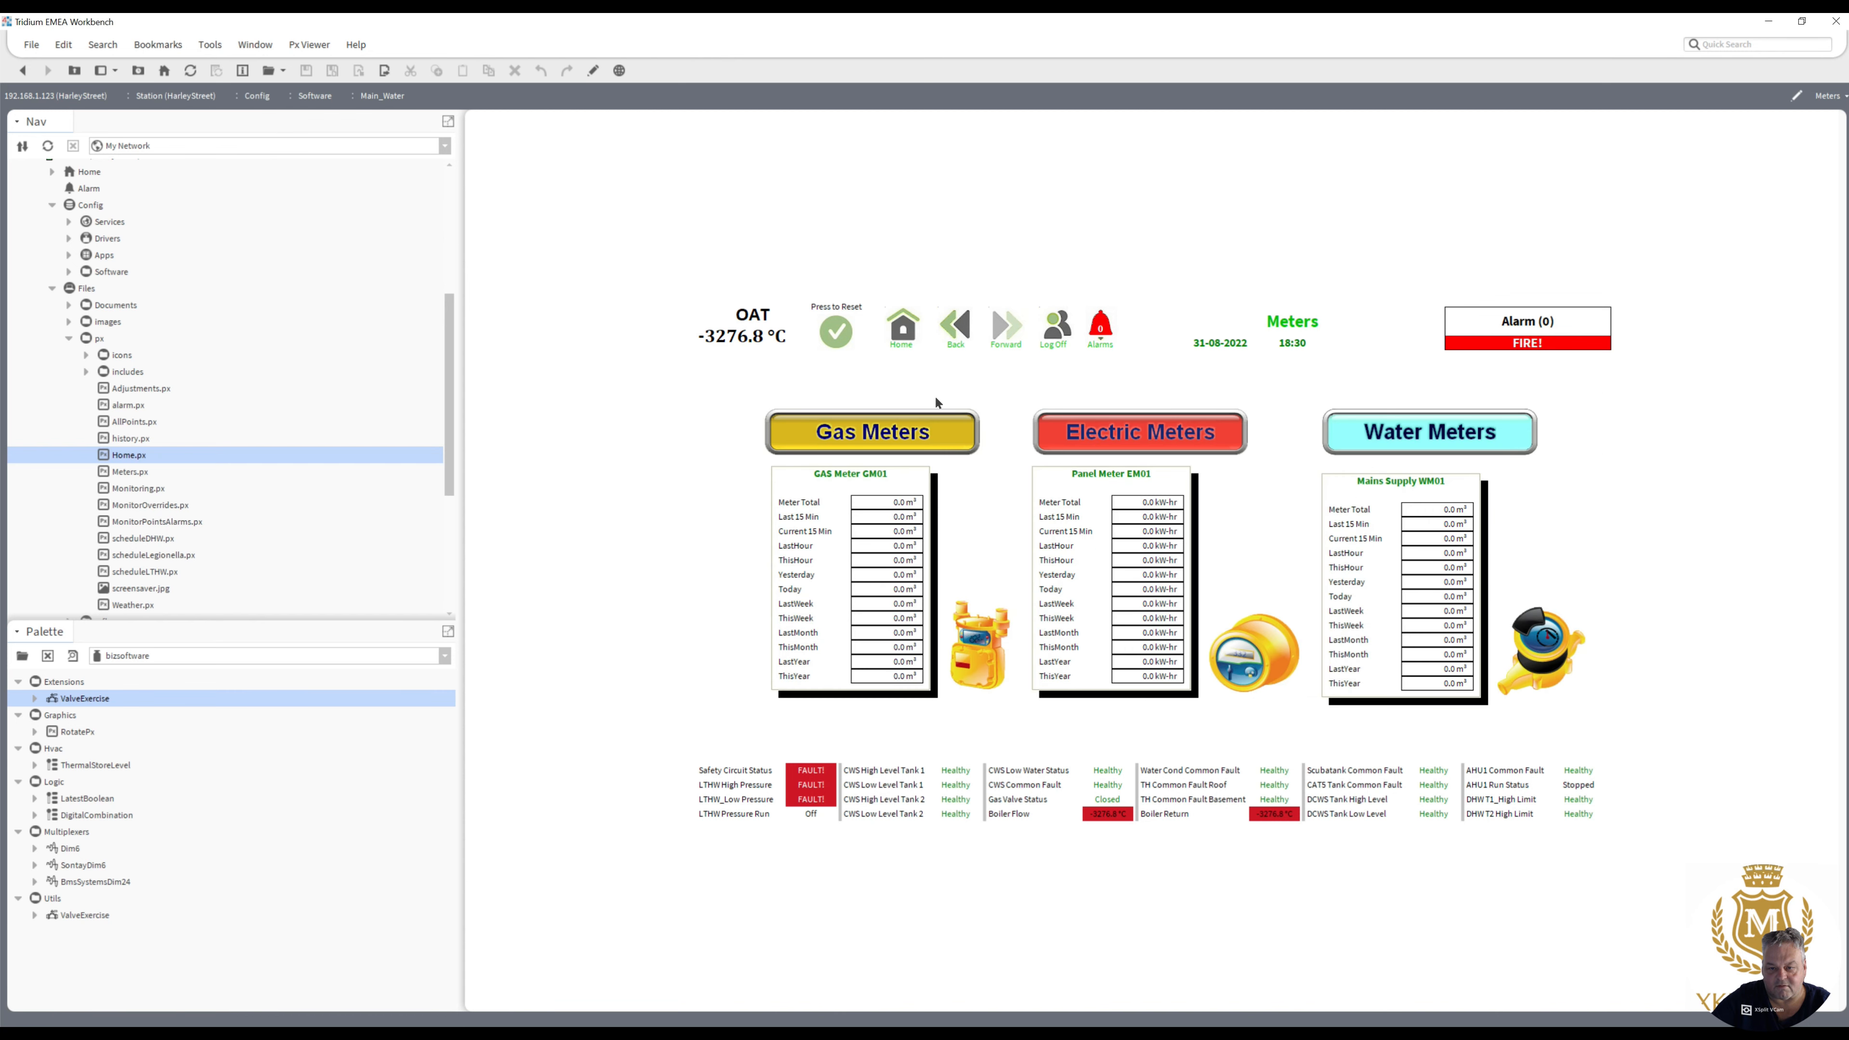
{"action": "left_click", "coordinate": [904, 330]}
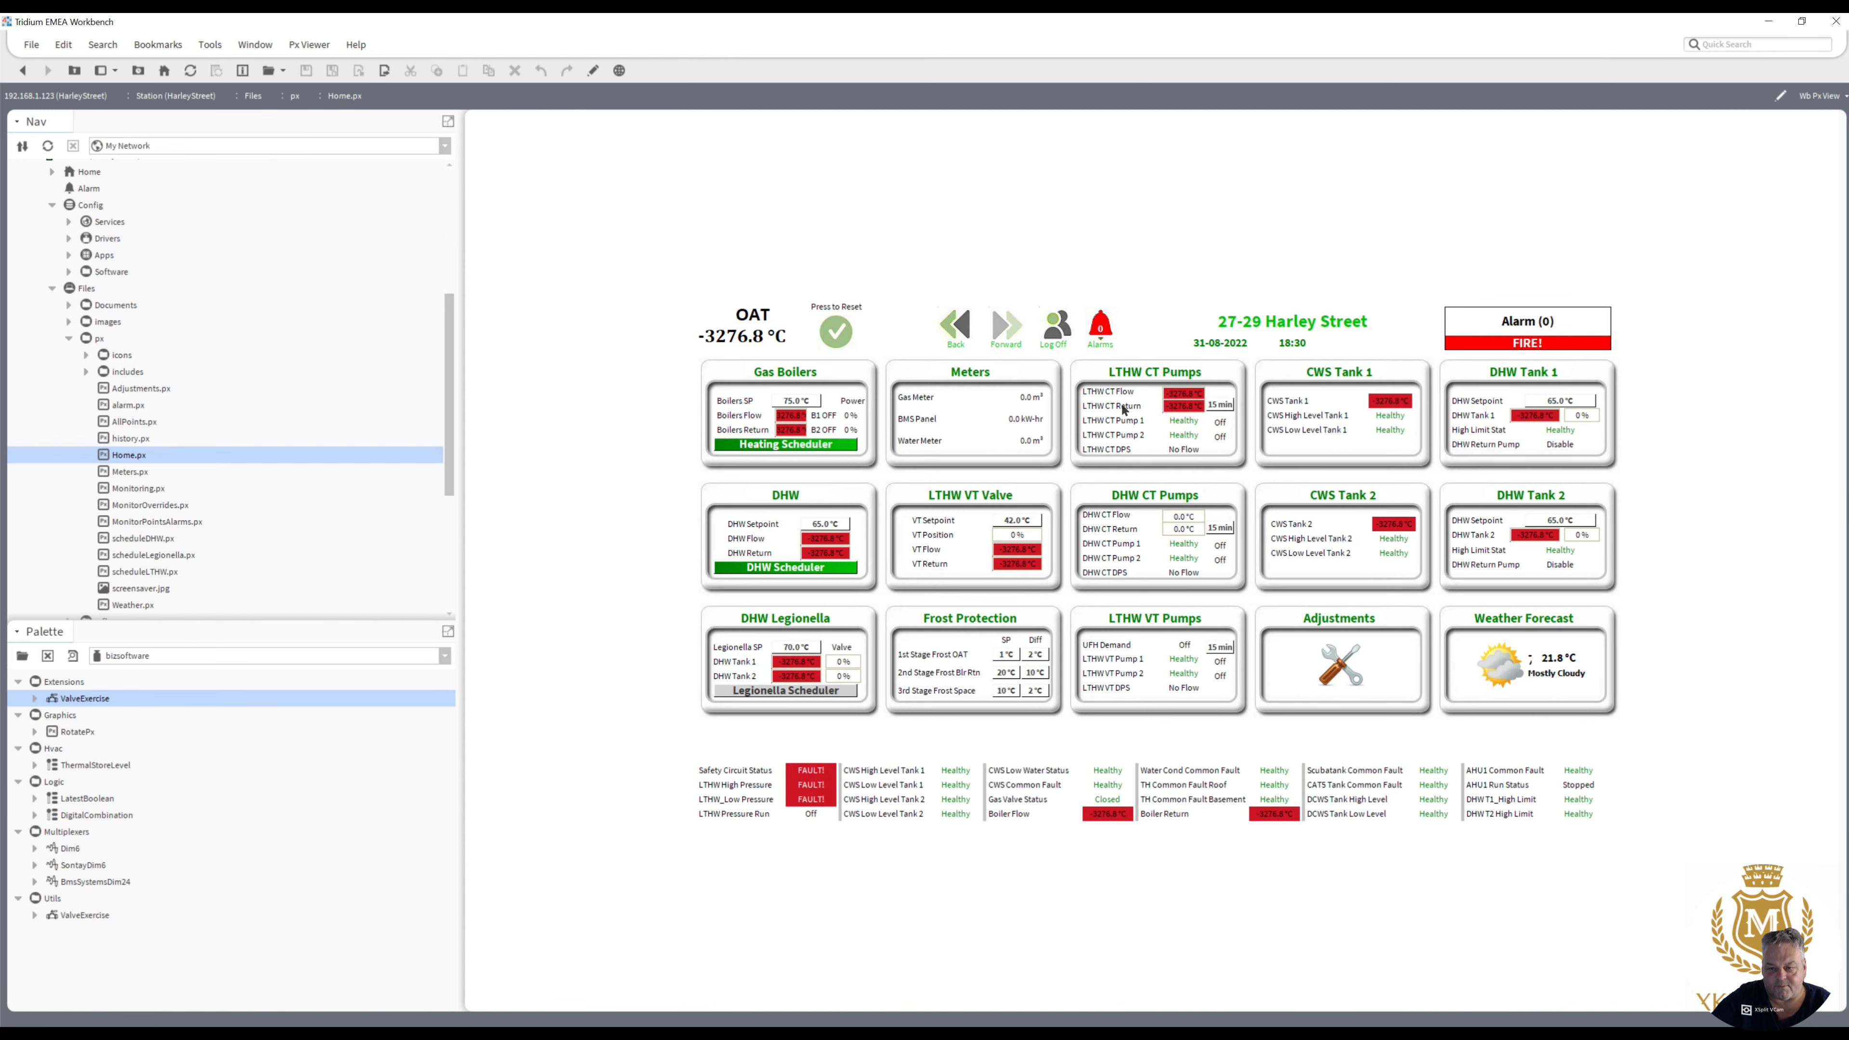
{"action": "left_click", "coordinate": [1327, 420]}
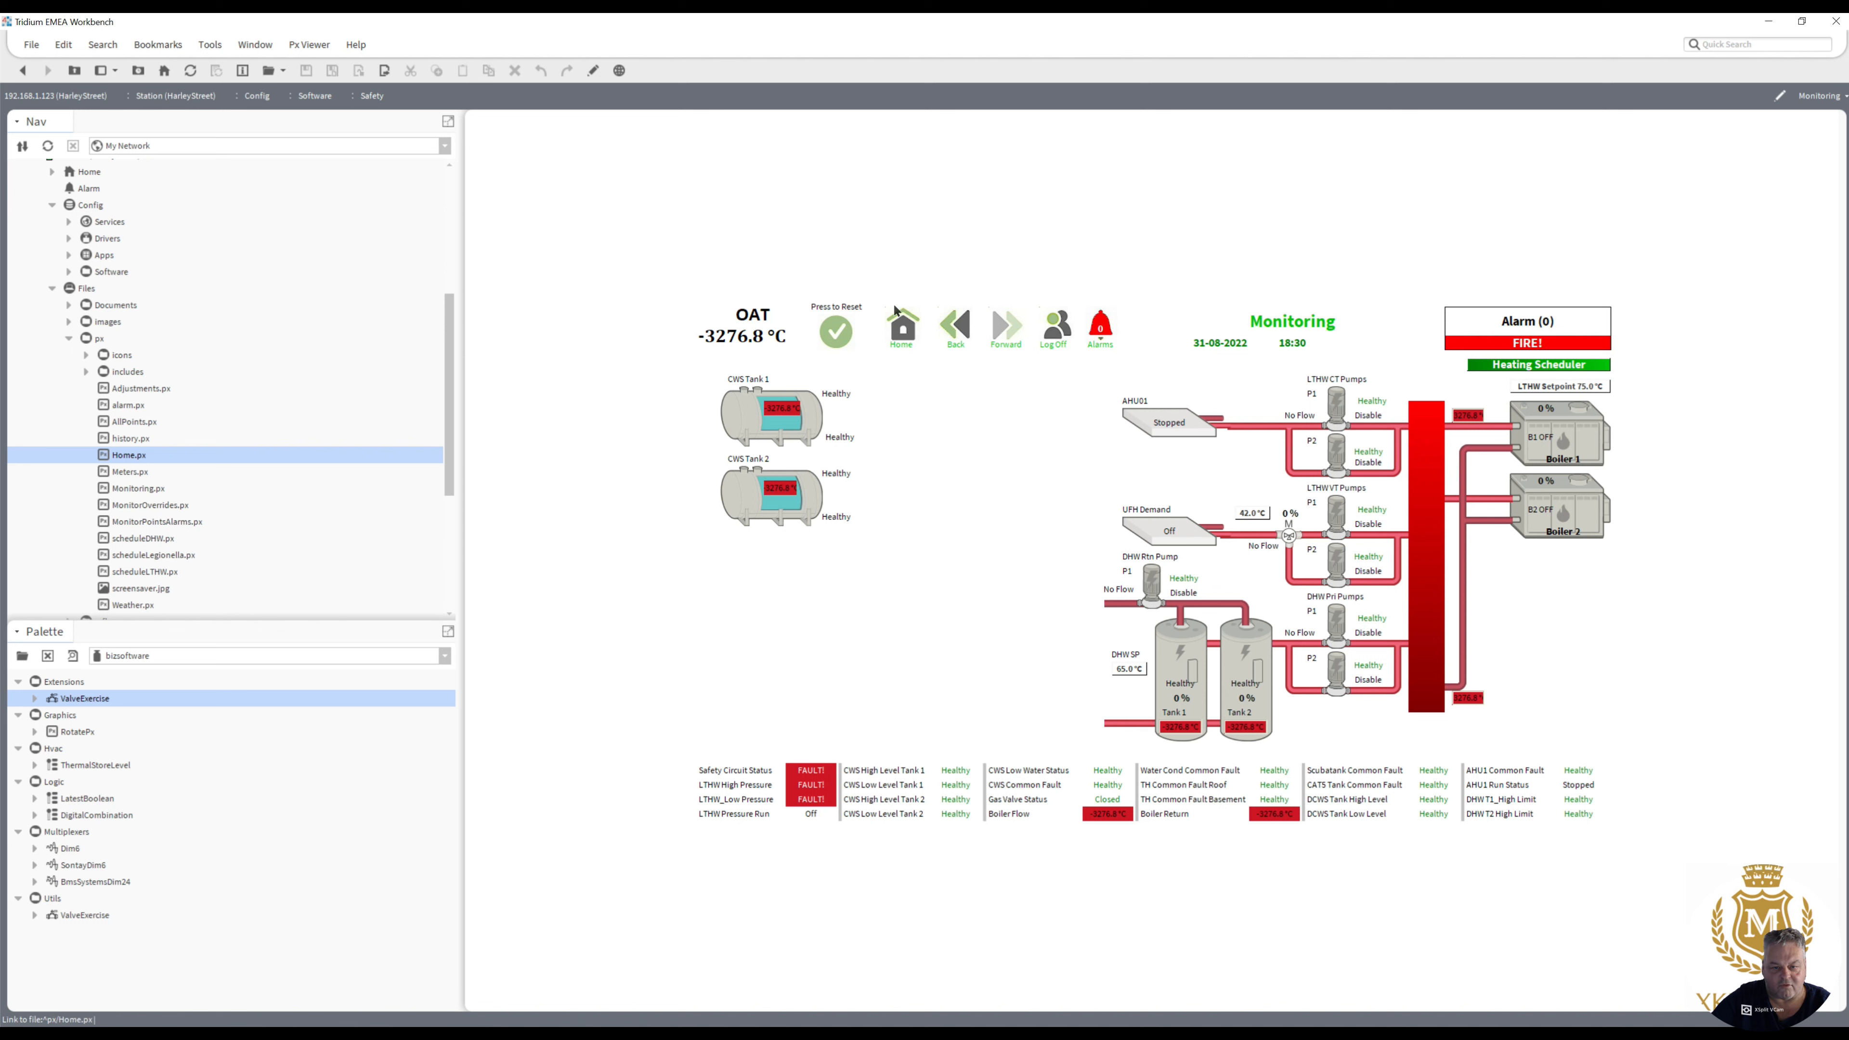
{"action": "left_click", "coordinate": [906, 333]}
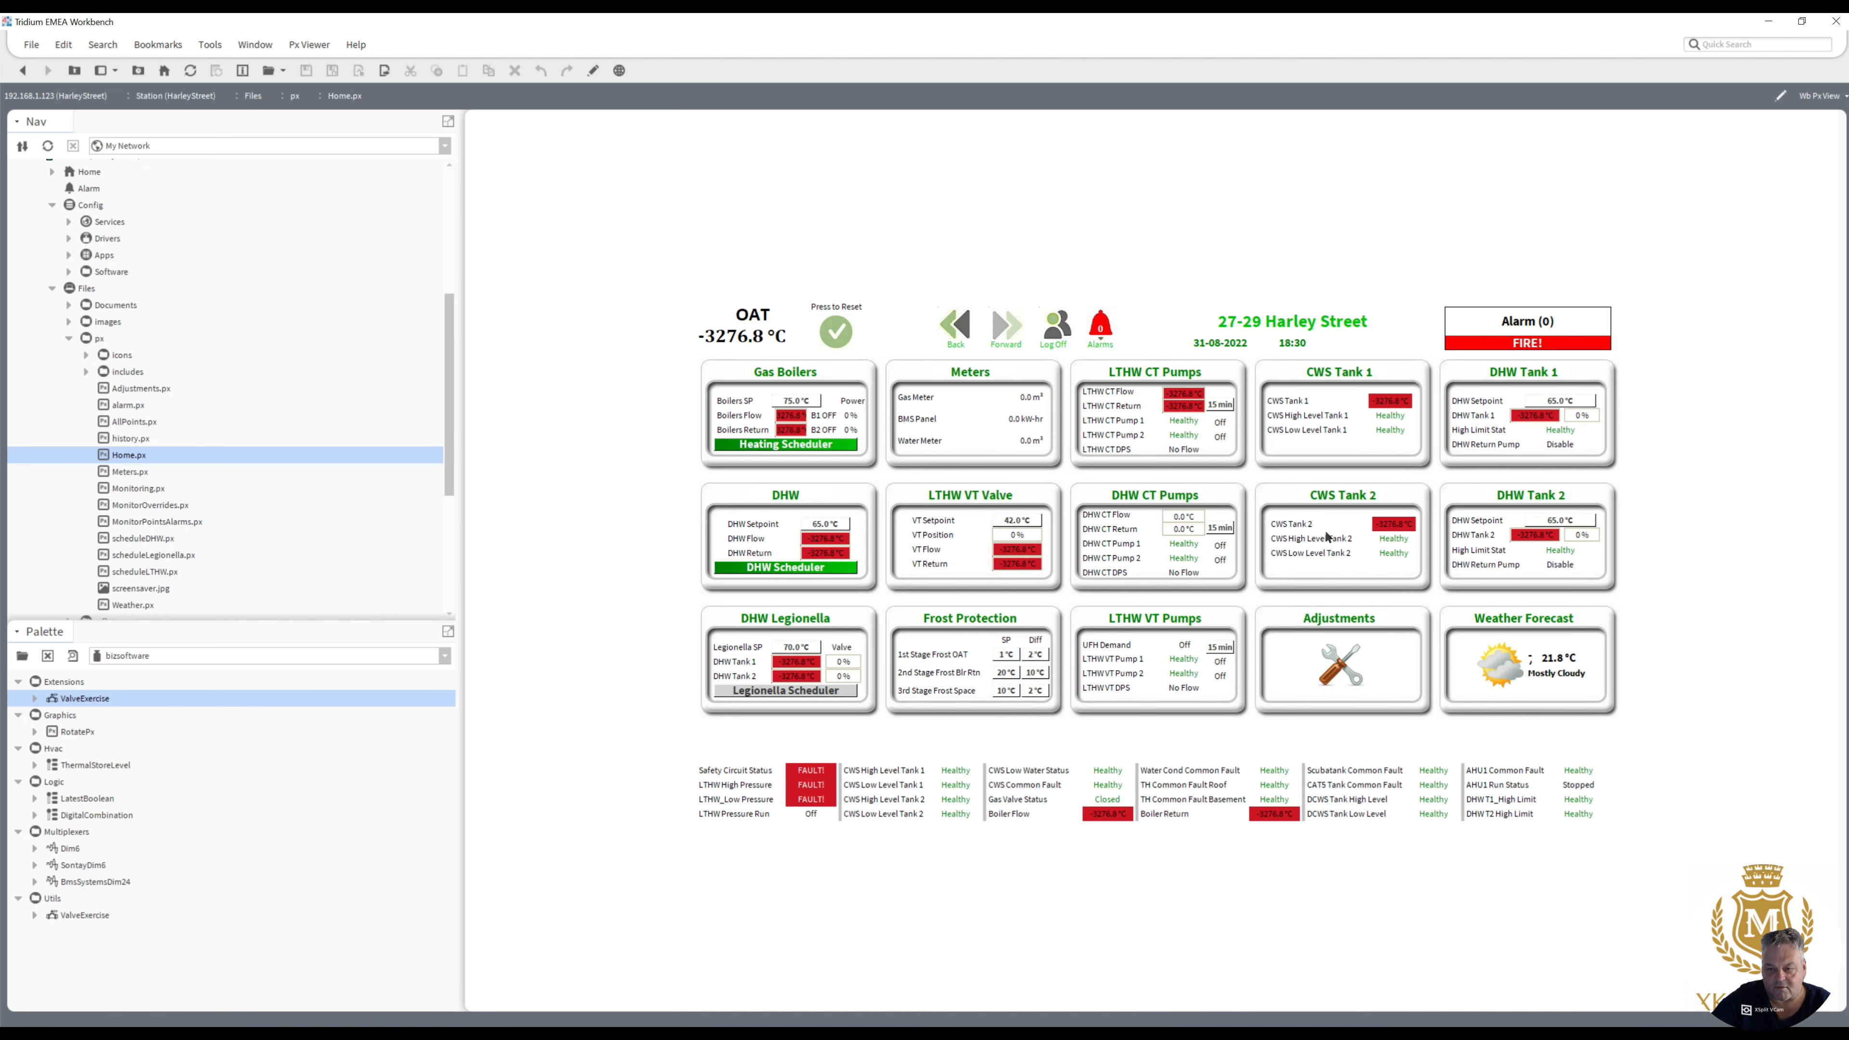
{"action": "left_click", "coordinate": [1118, 664]}
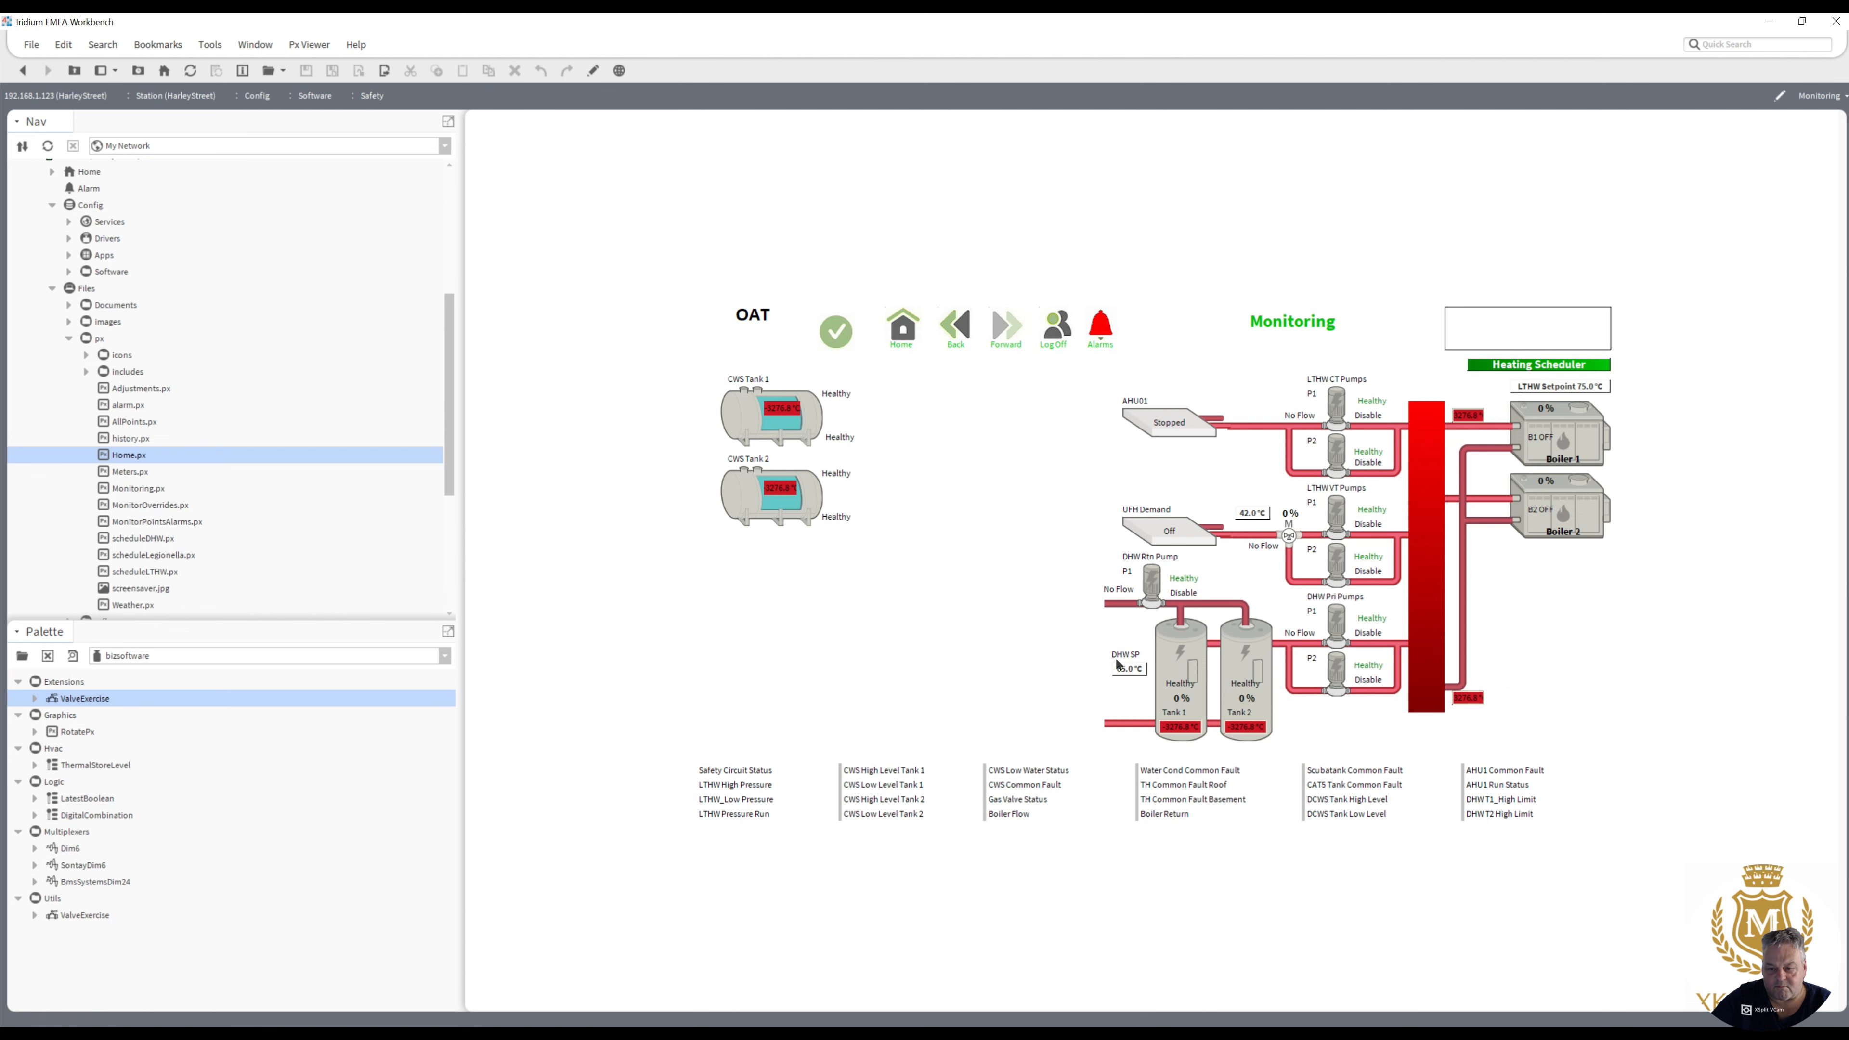
{"action": "left_click", "coordinate": [905, 329]}
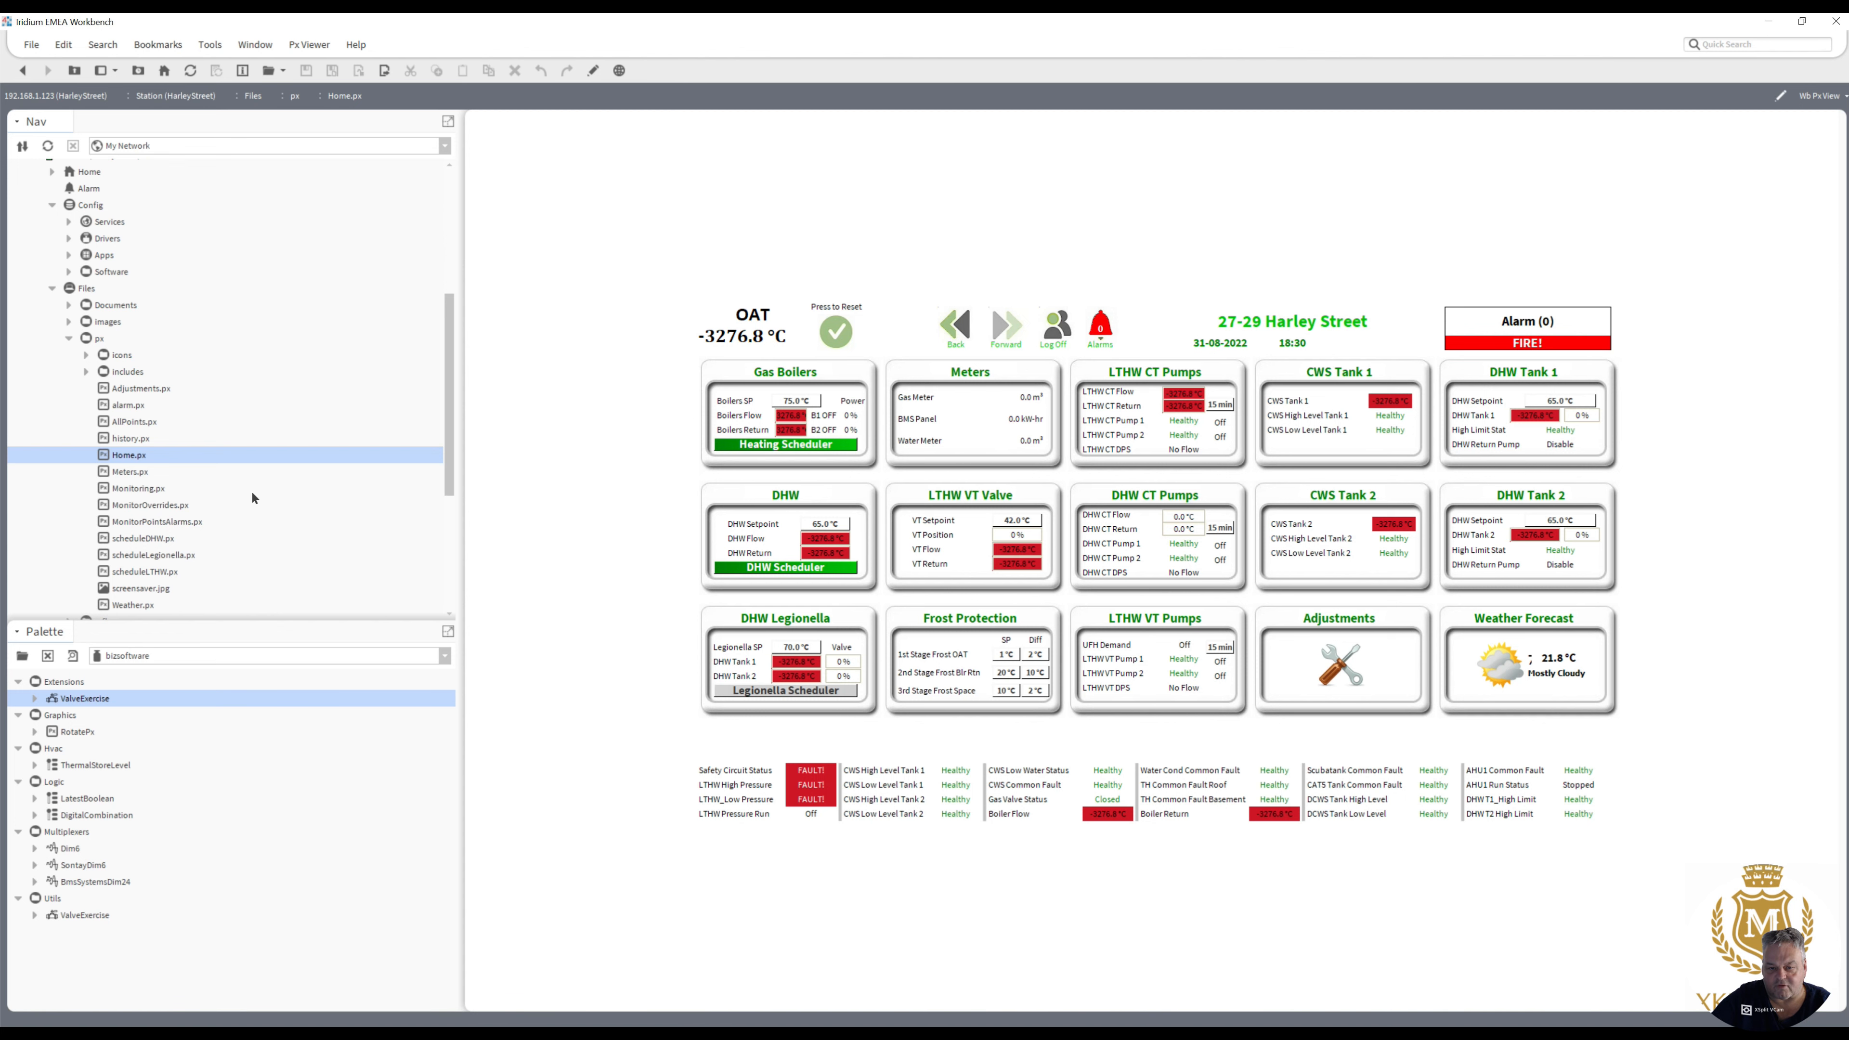
- View the monitoring, overrides, alarm points, DHW, Legionella and LTHW schedule graphics from the px folder, ending on Adjustments.px
{"action": "double_click", "coordinate": [136, 490]}
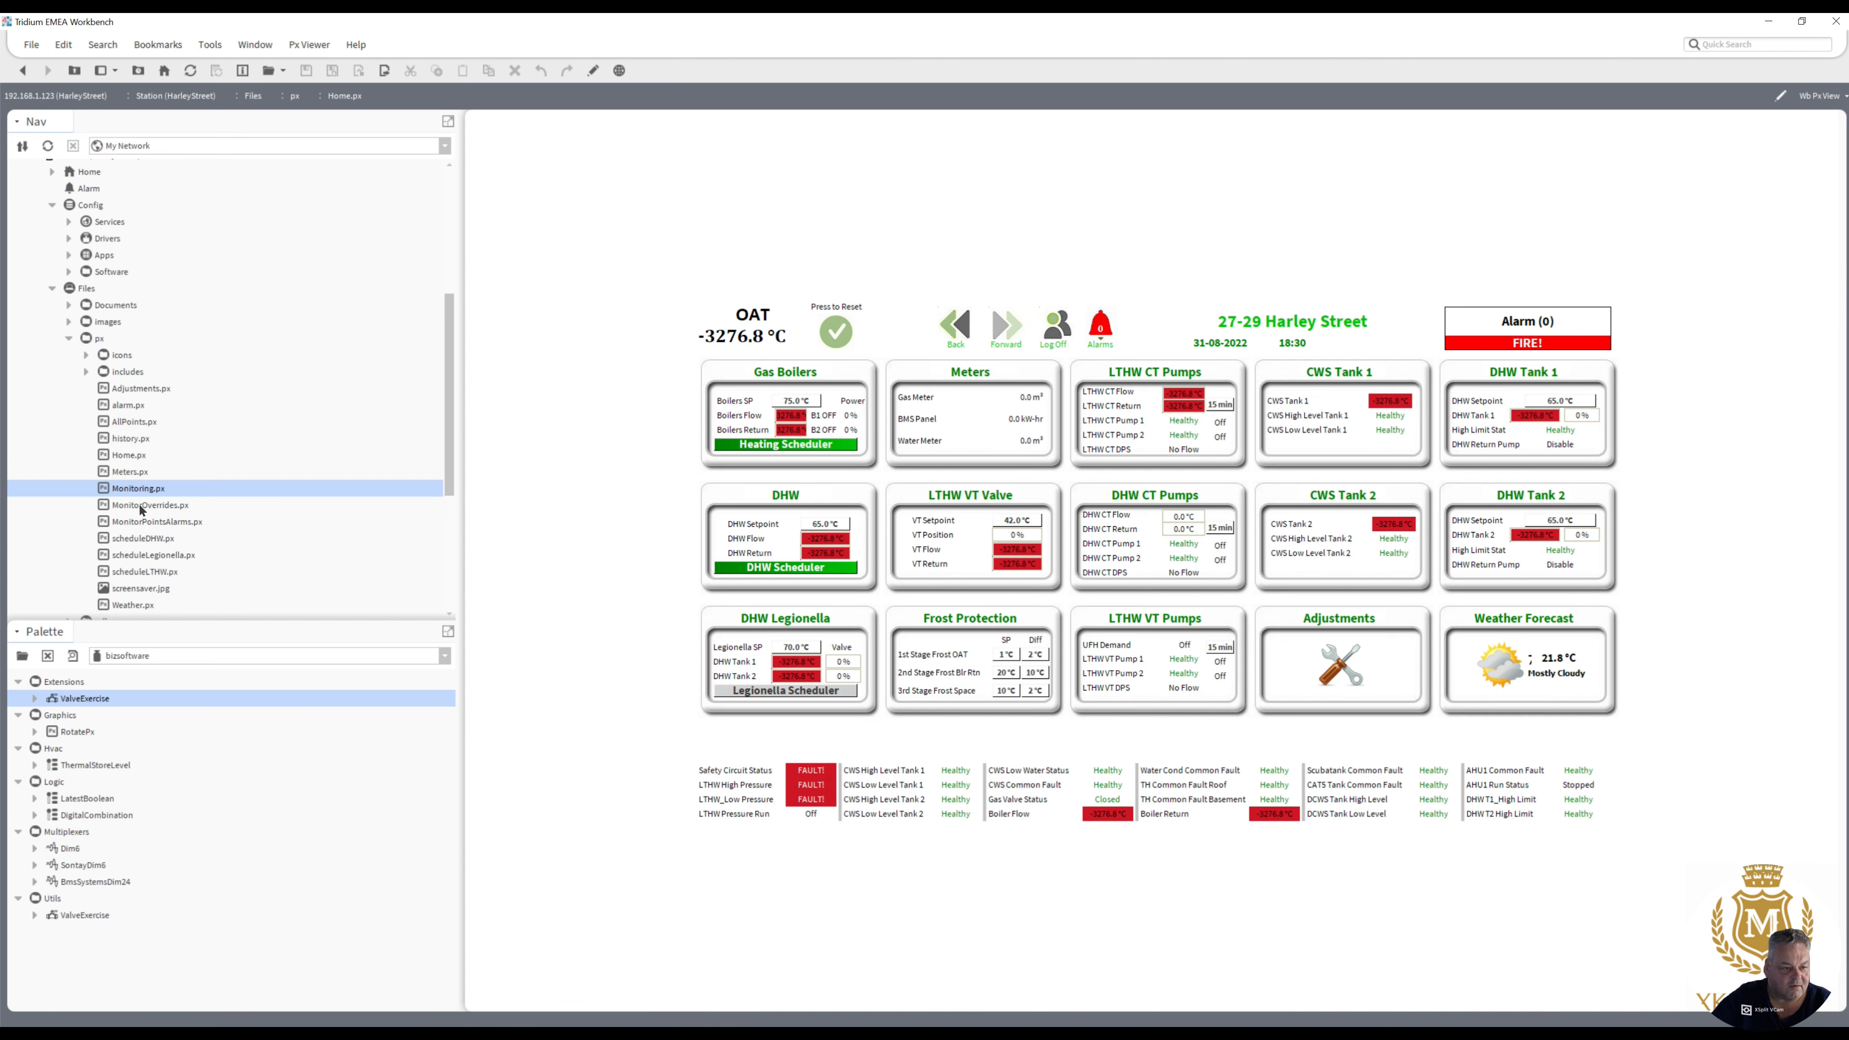
{"action": "left_click", "coordinate": [141, 506]}
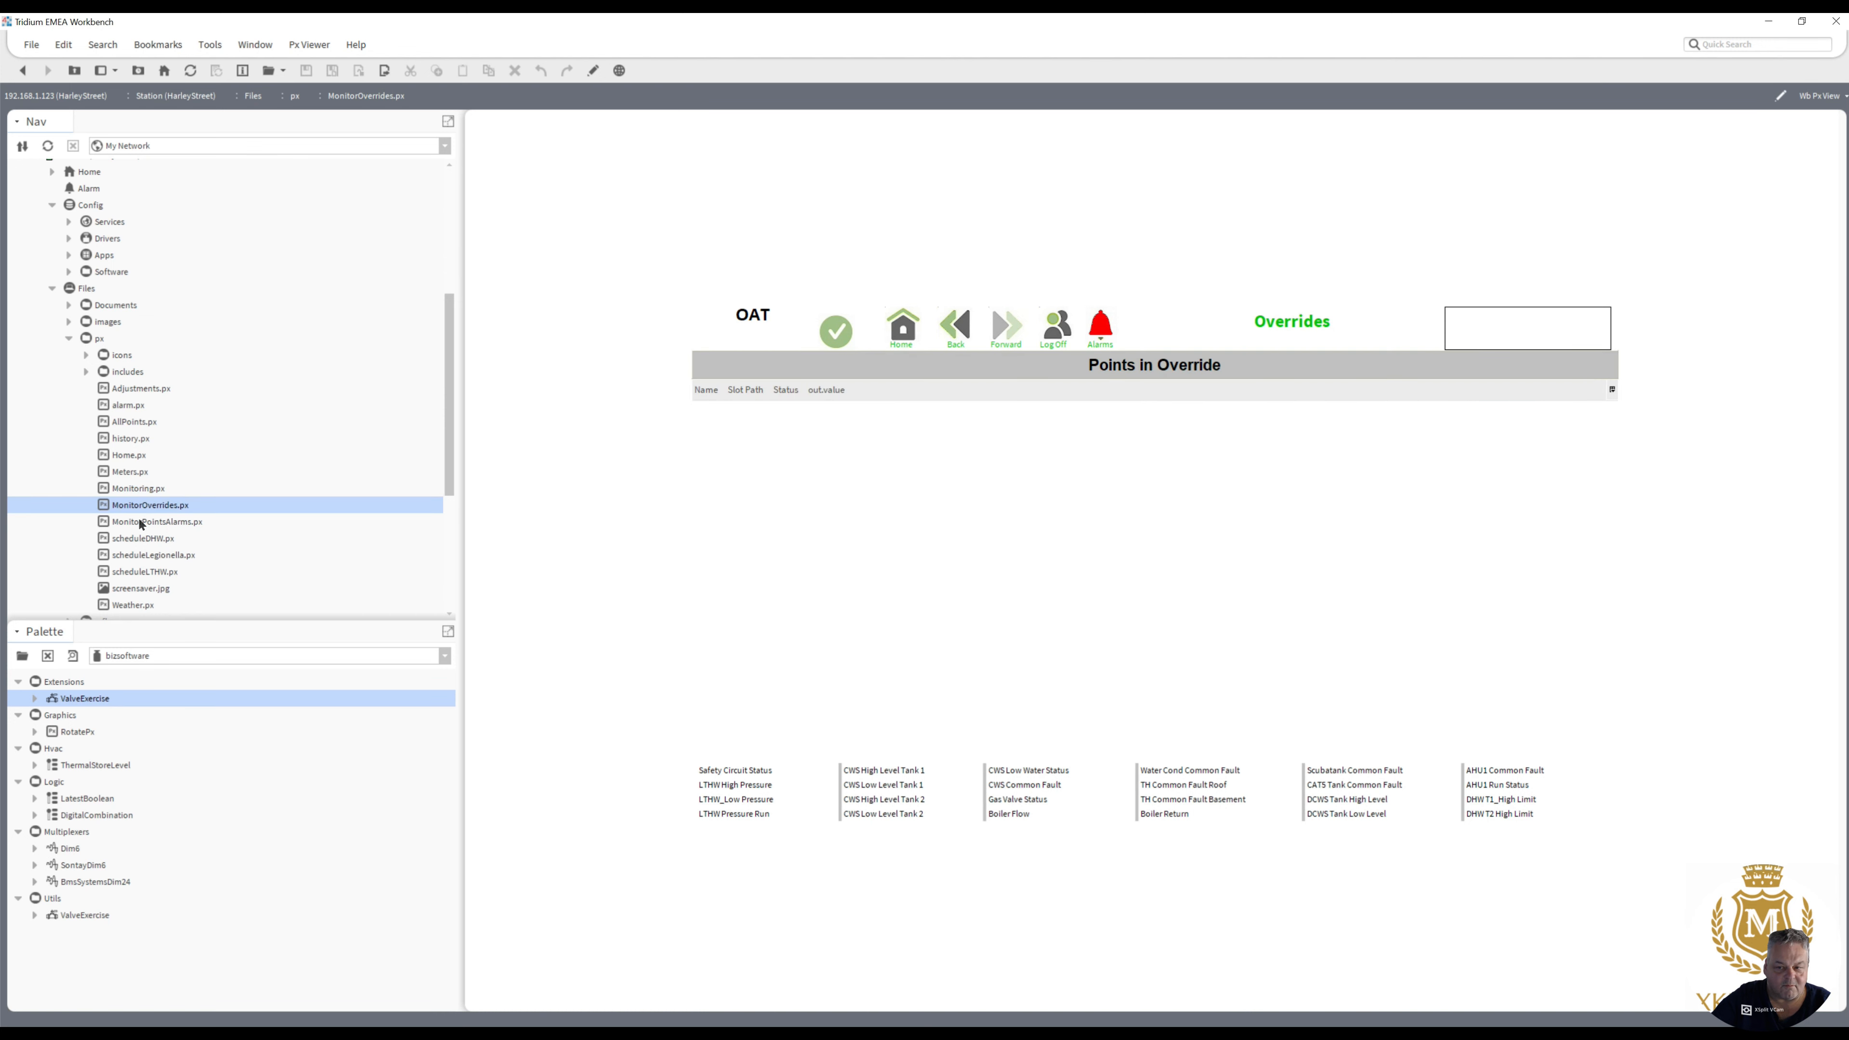
{"action": "double_click", "coordinate": [138, 521]}
{"action": "double_click", "coordinate": [136, 537]}
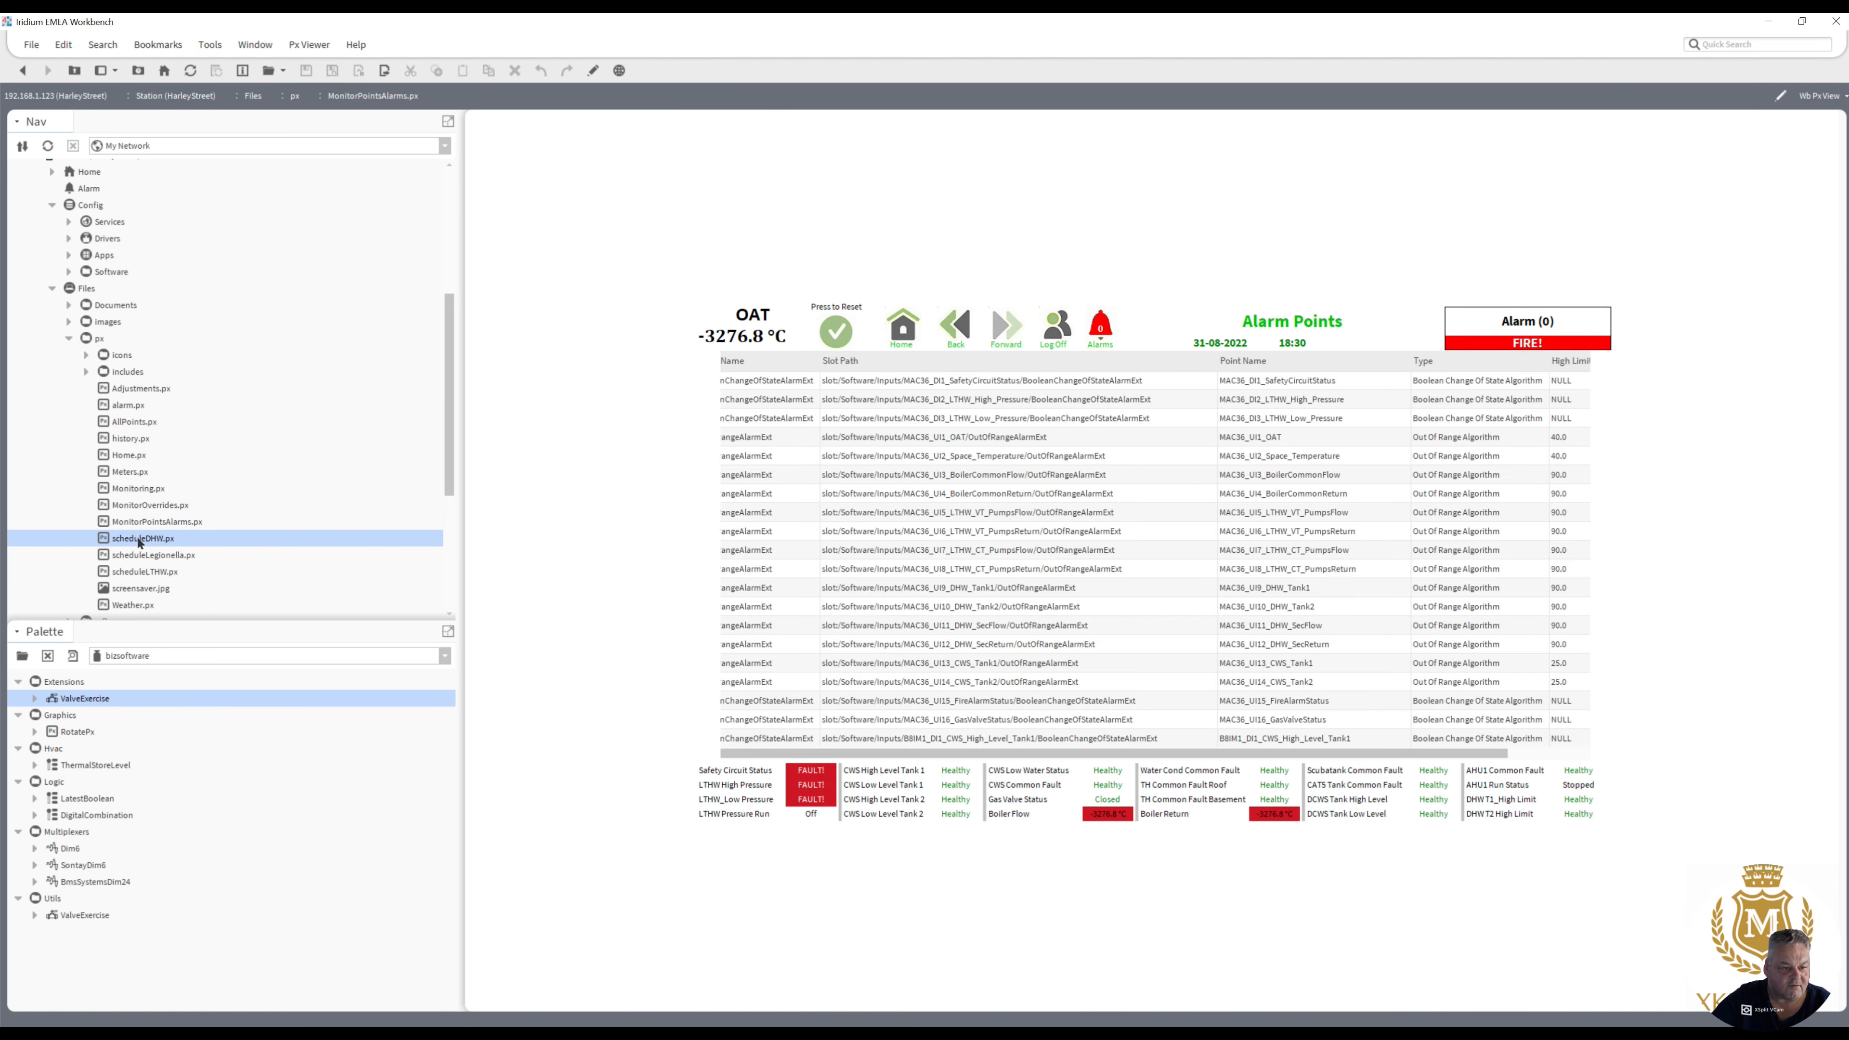
{"action": "double_click", "coordinate": [133, 554]}
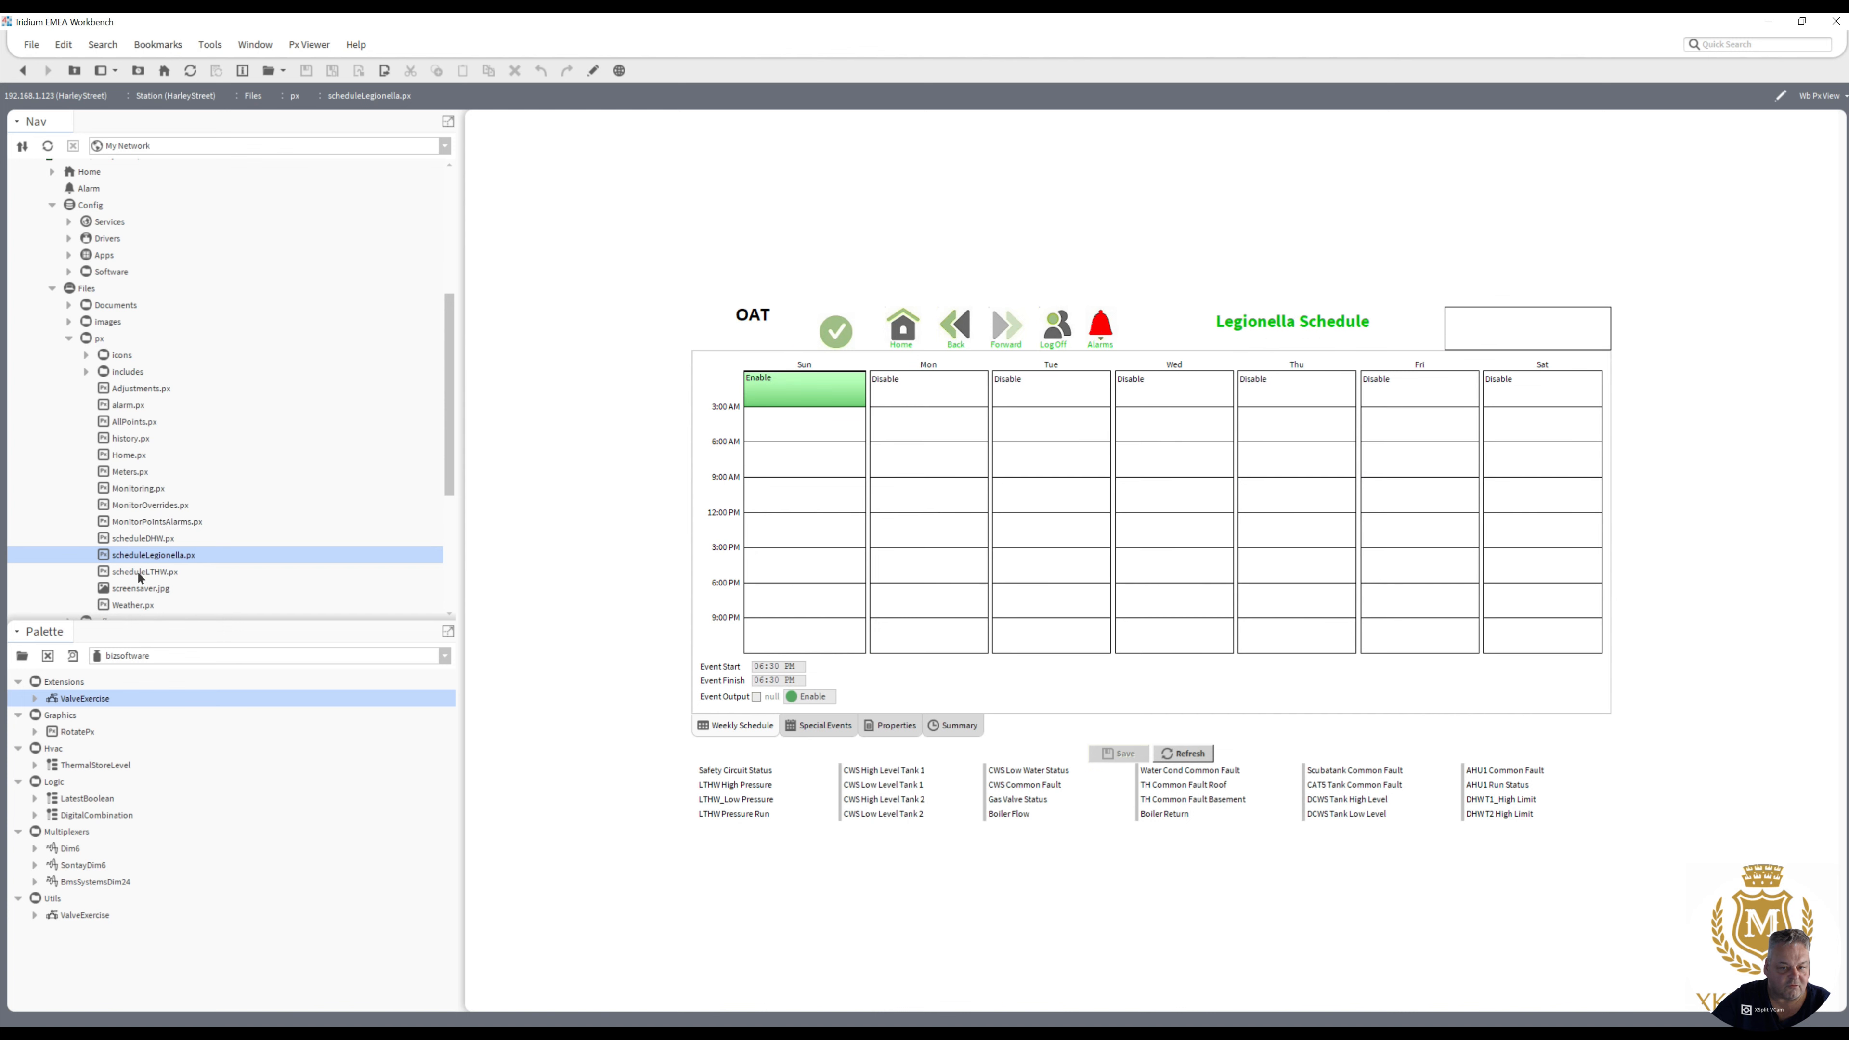
{"action": "double_click", "coordinate": [138, 571]}
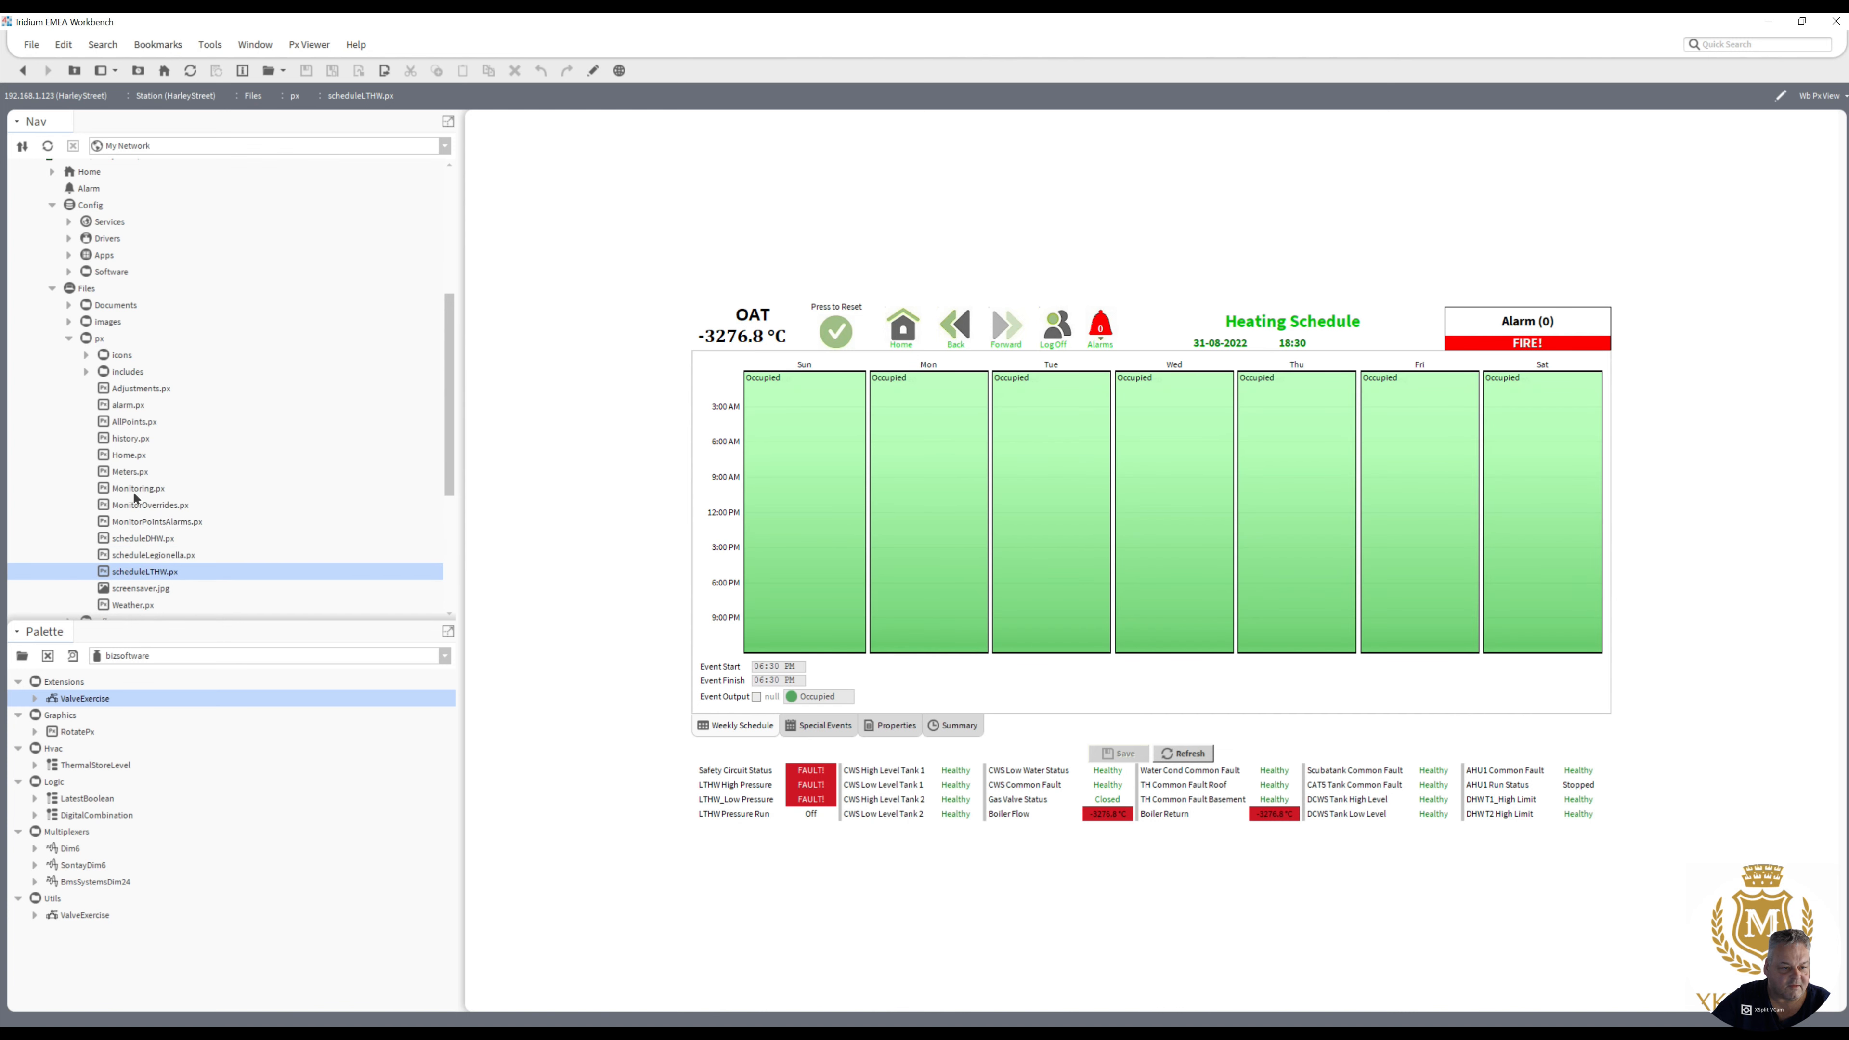
{"action": "double_click", "coordinate": [128, 388]}
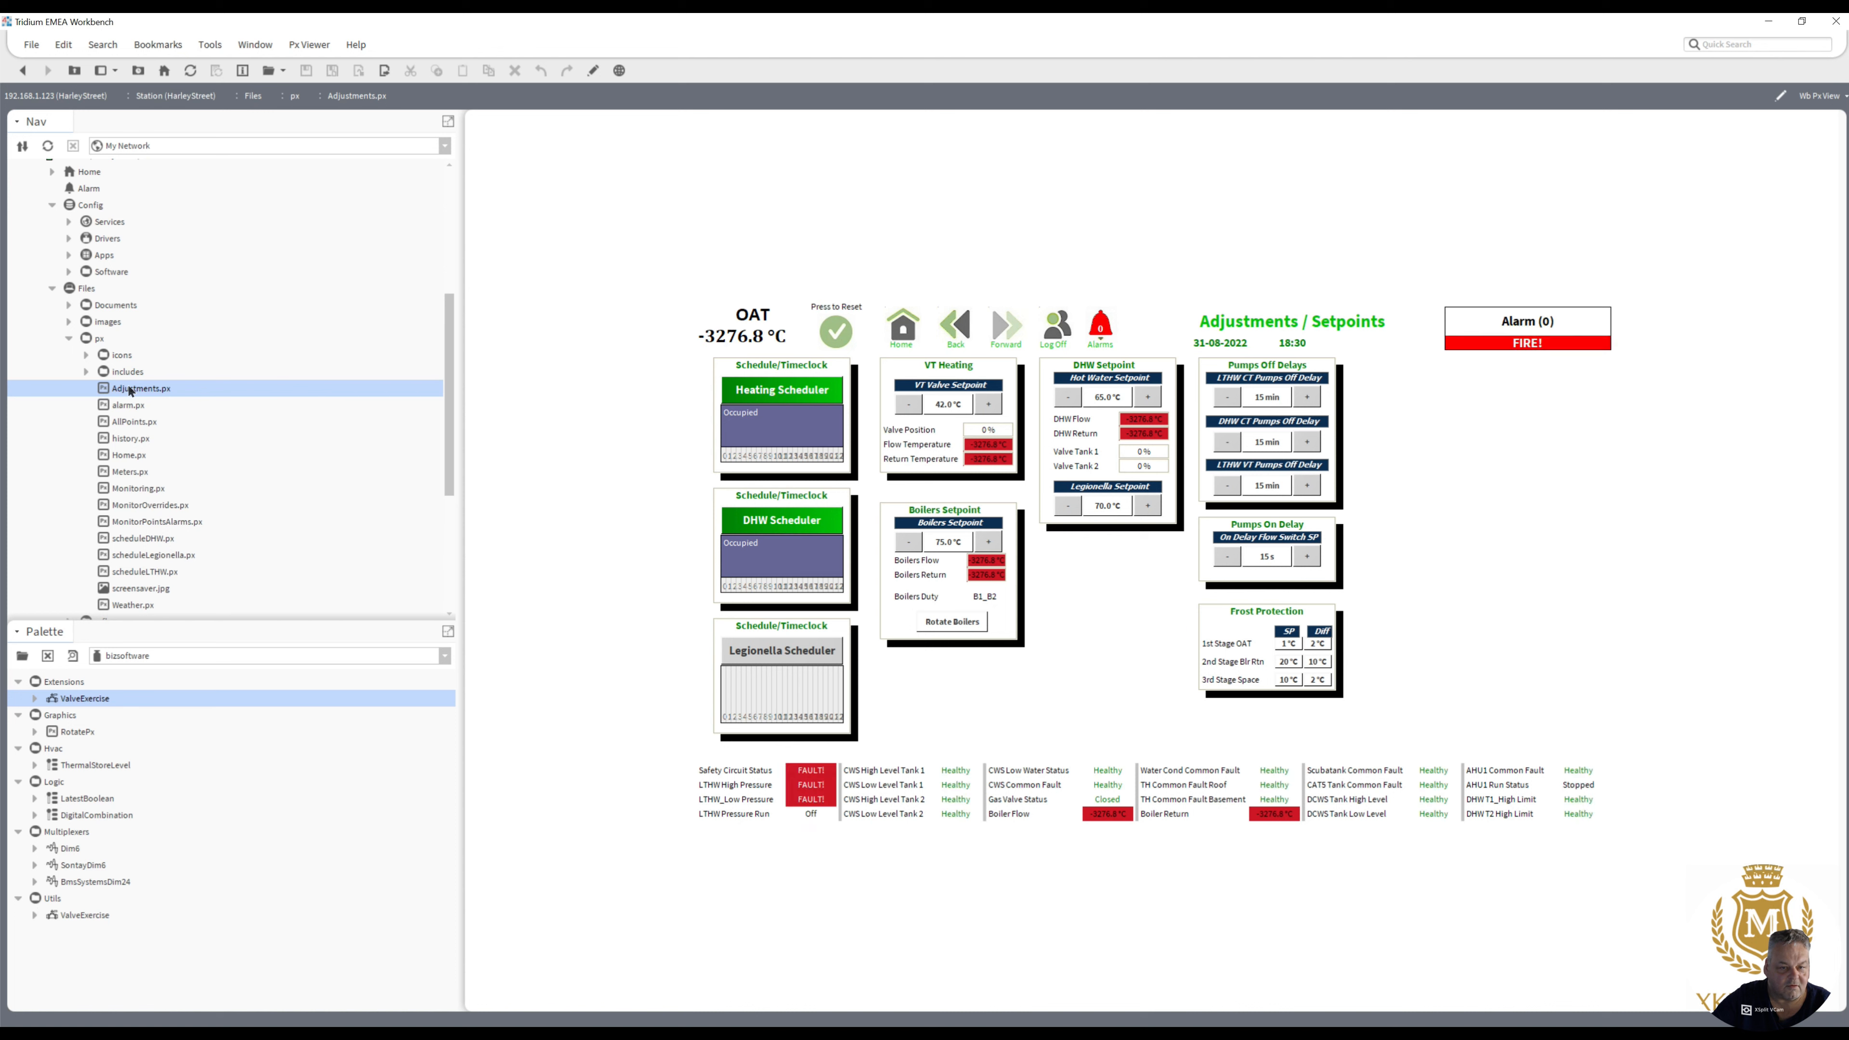
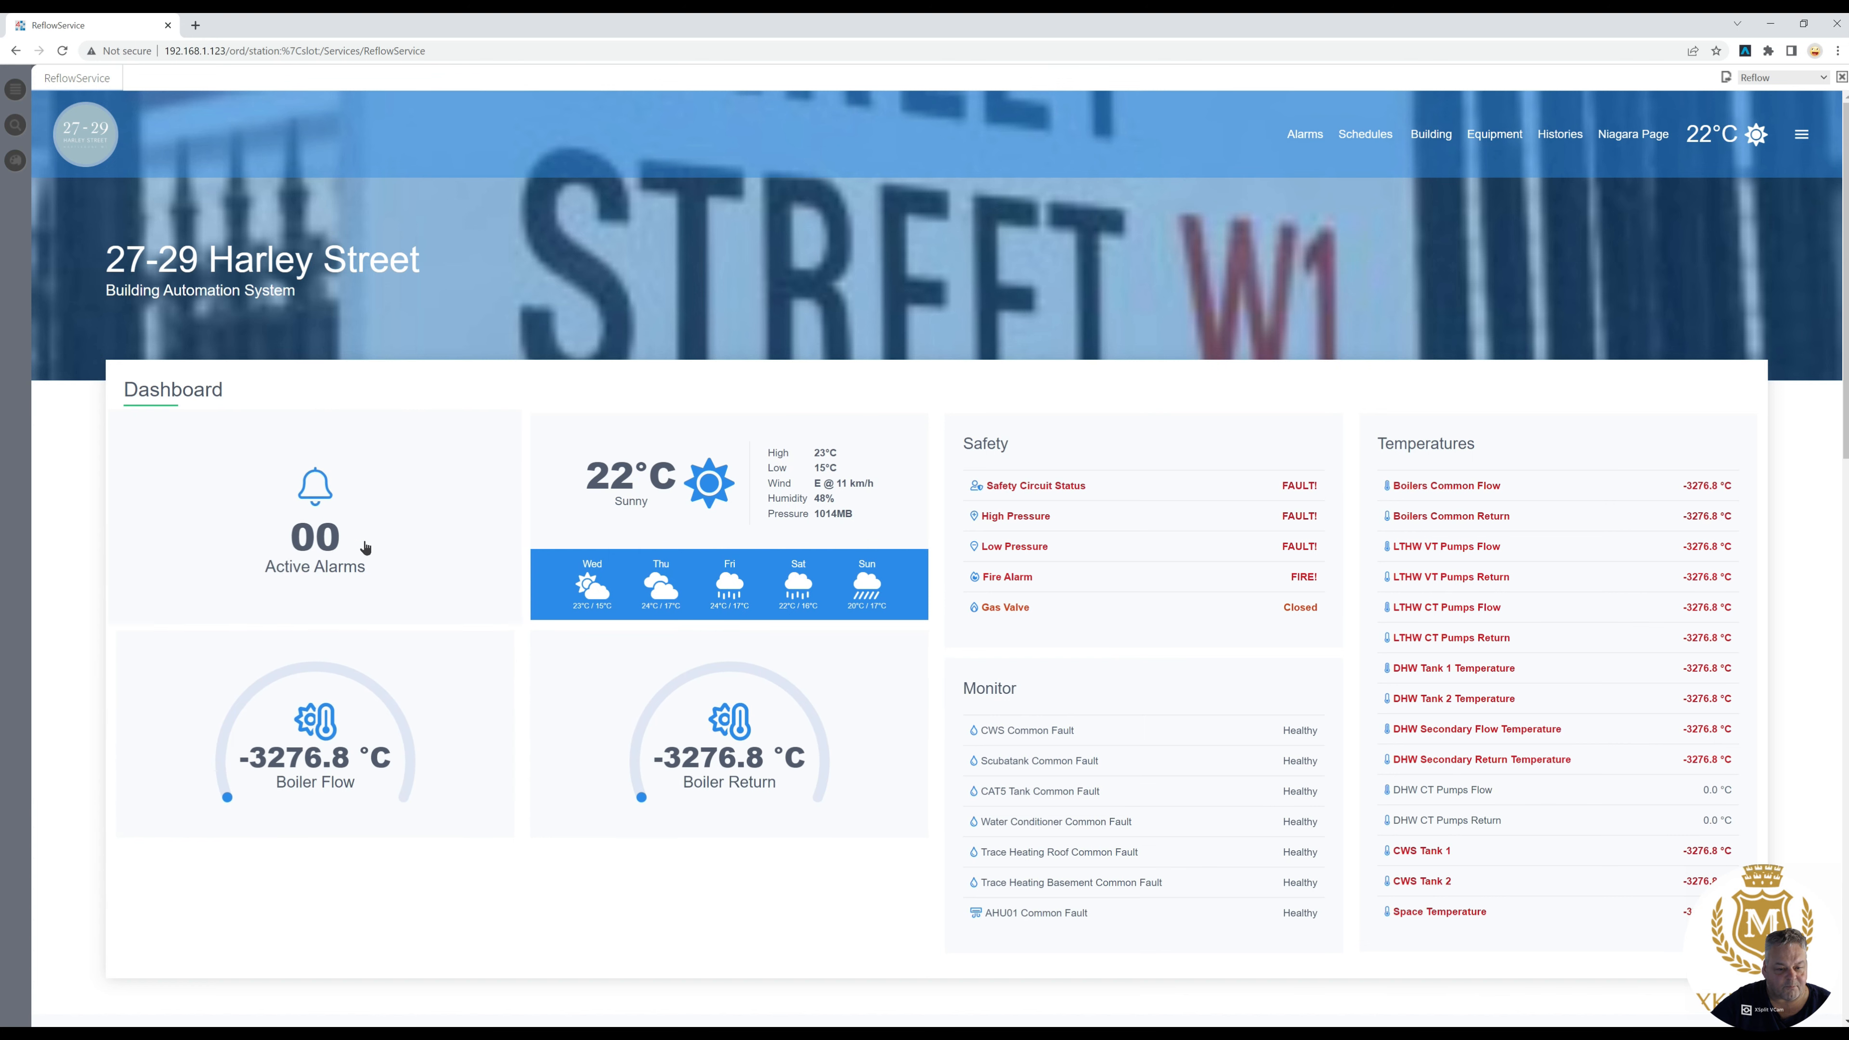
- Review the alarm console, the building overview and the Boiler 1 page, ending on the full equipment list
{"action": "left_click", "coordinate": [337, 539]}
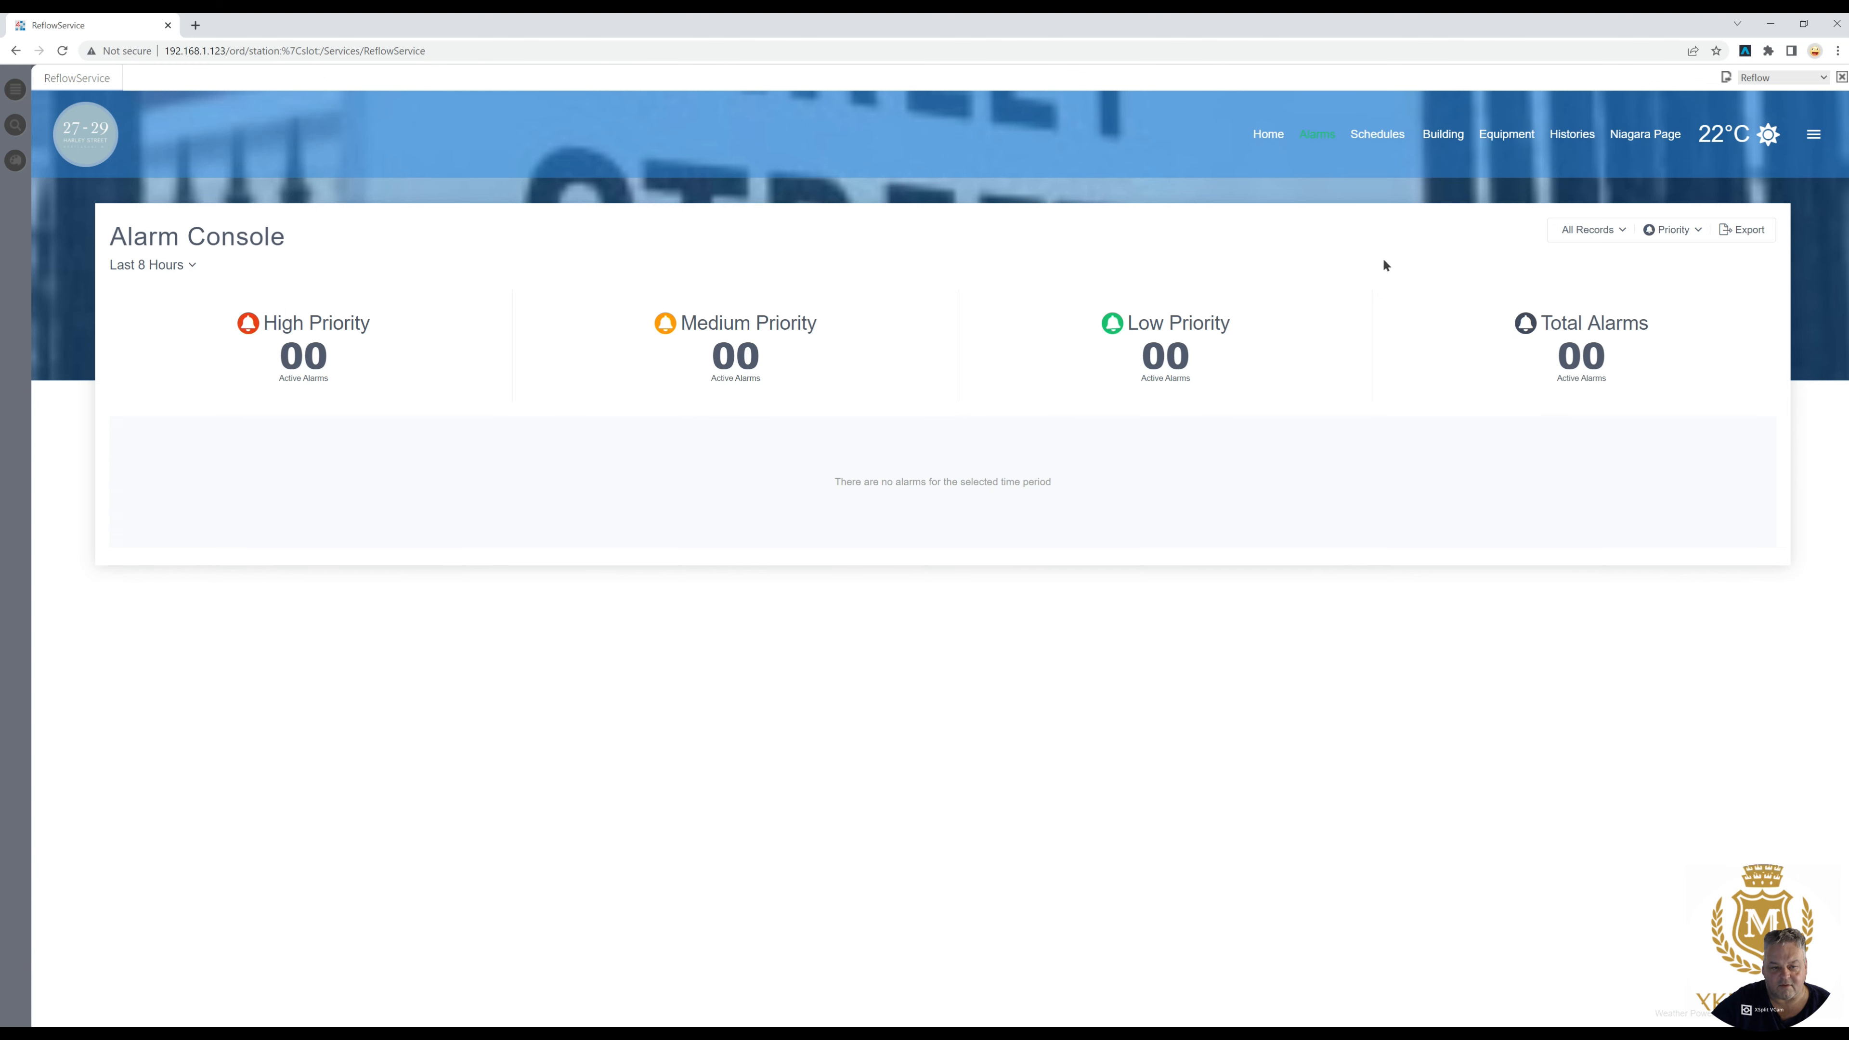
{"action": "left_click", "coordinate": [1438, 138]}
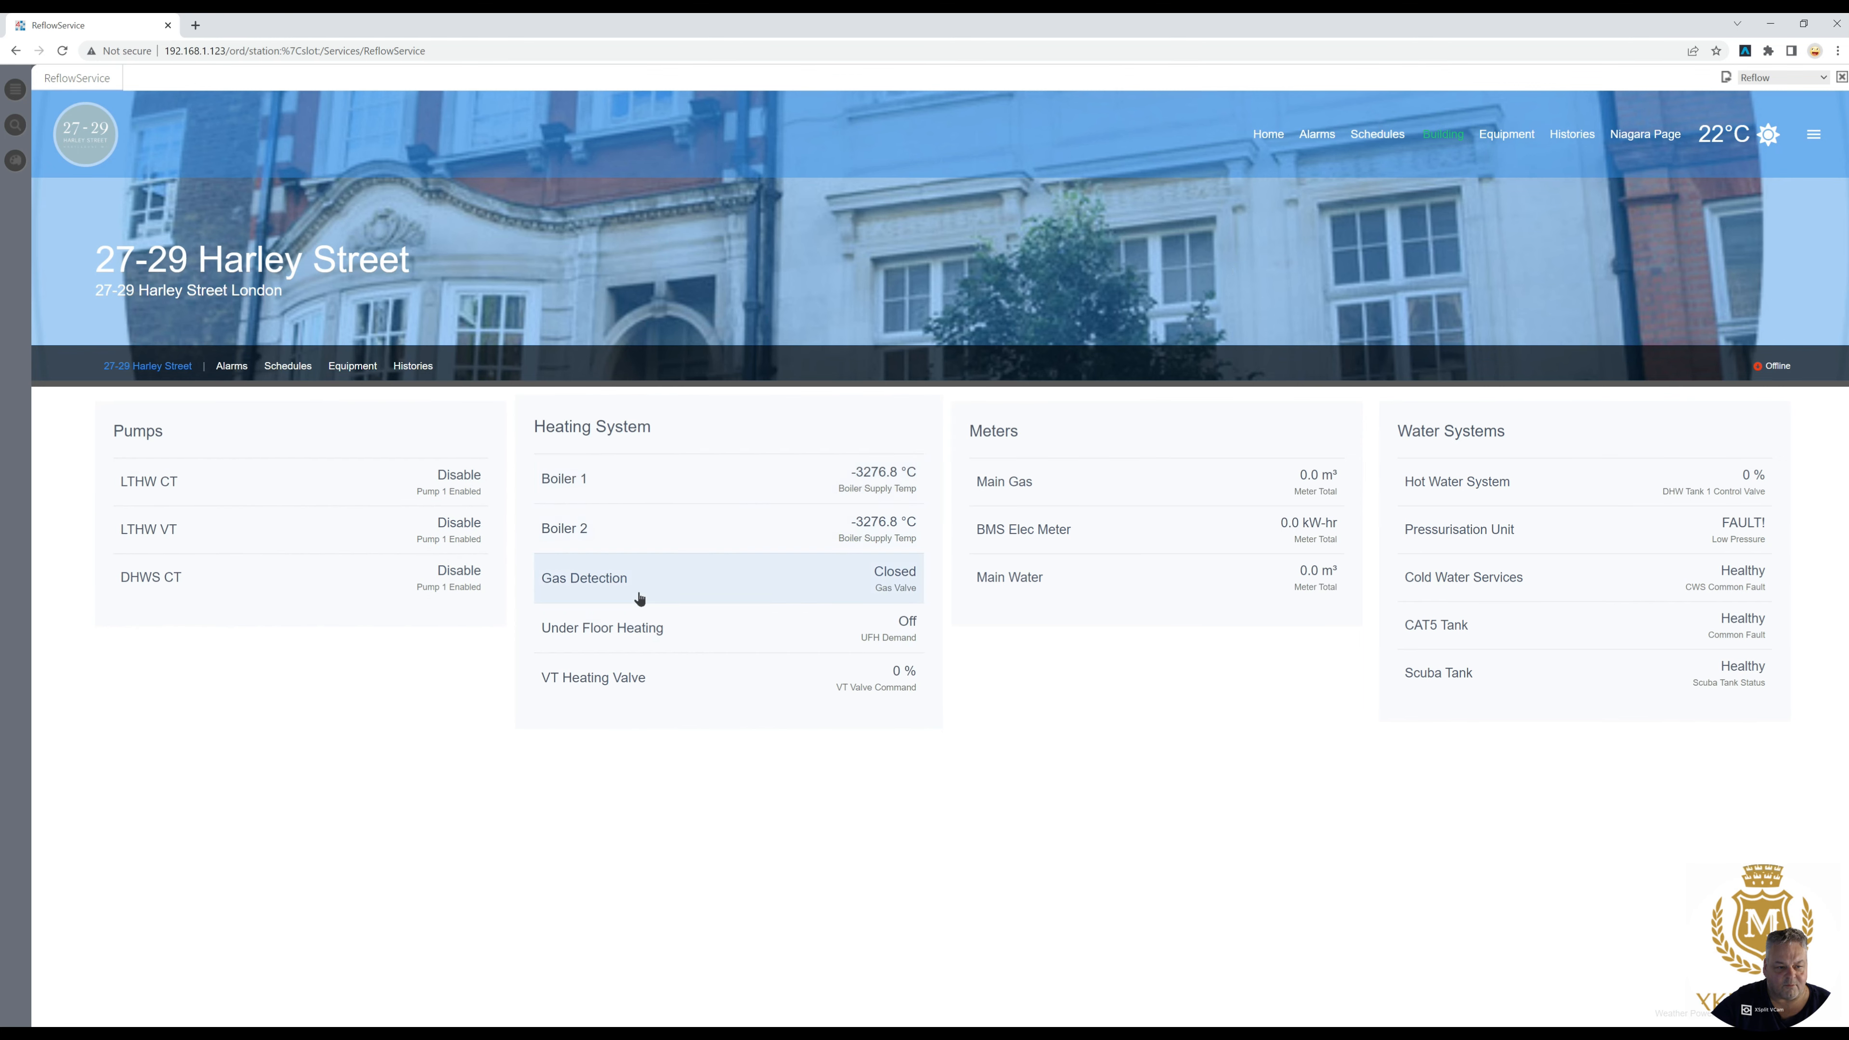
{"action": "left_click", "coordinate": [601, 479]}
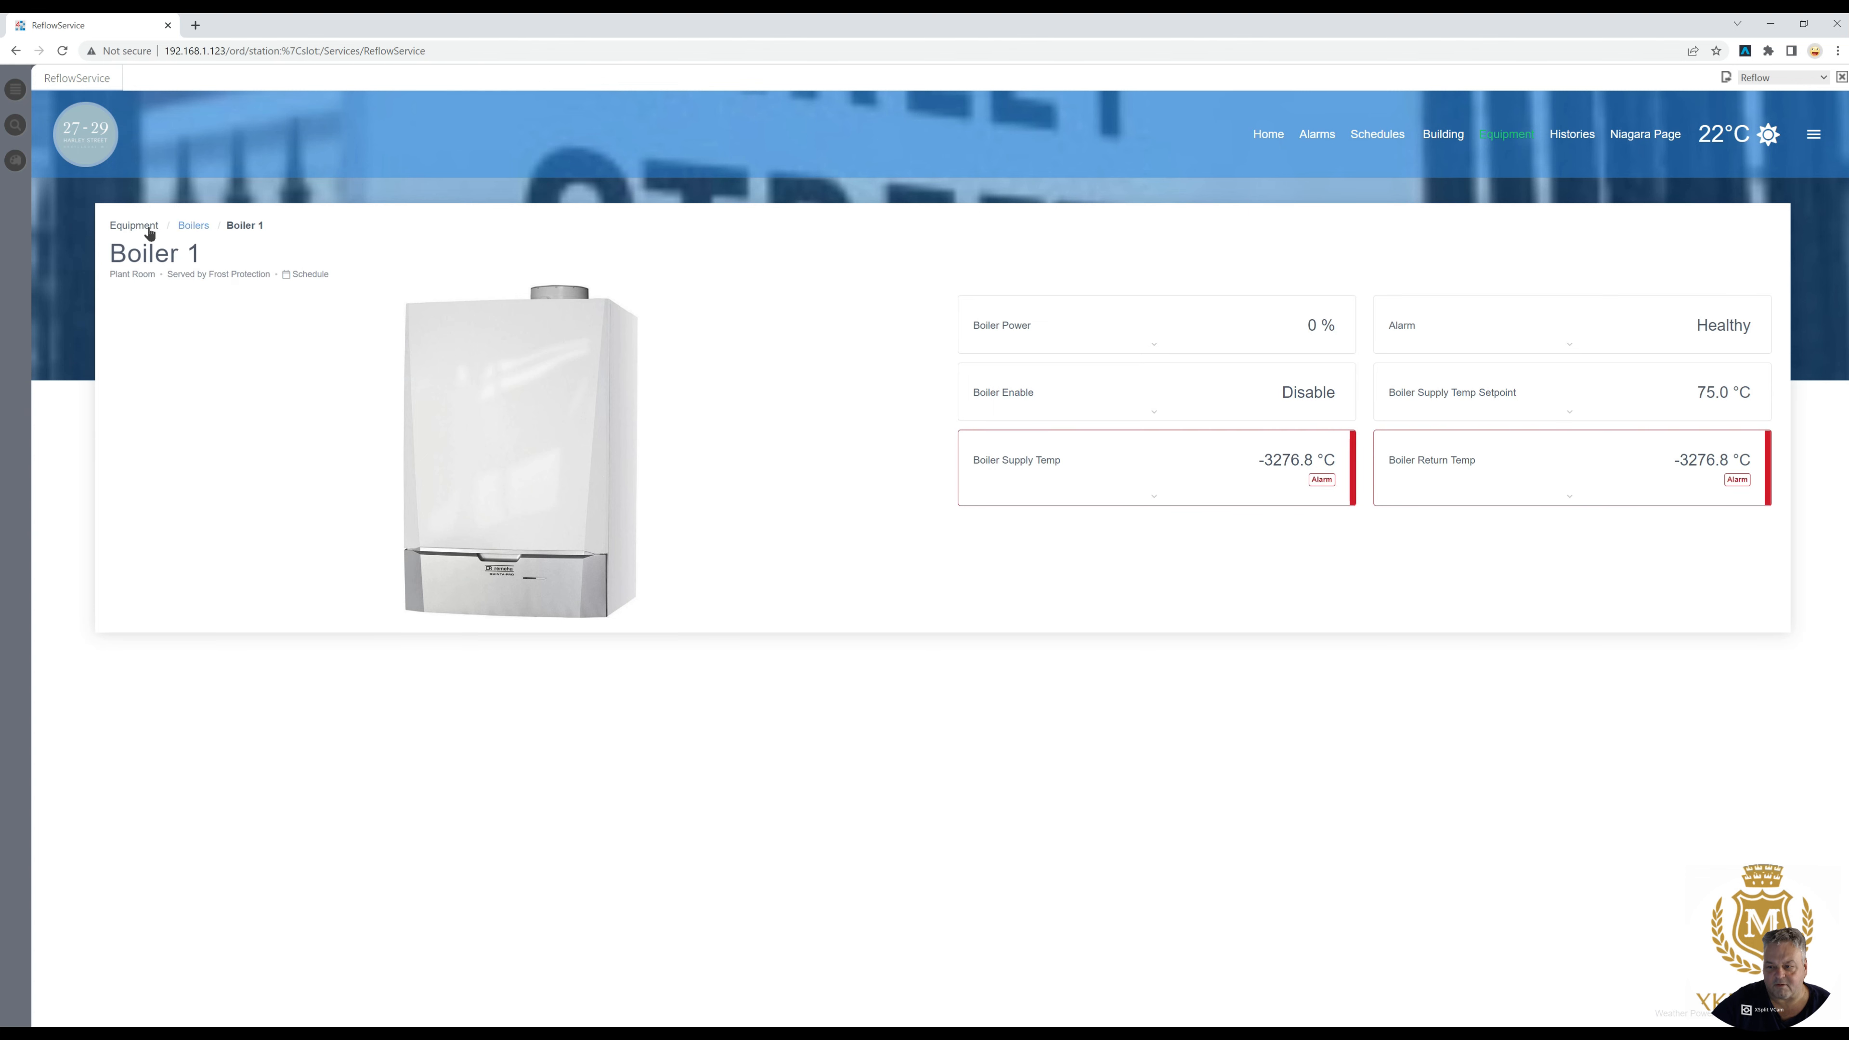
{"action": "left_click", "coordinate": [134, 225]}
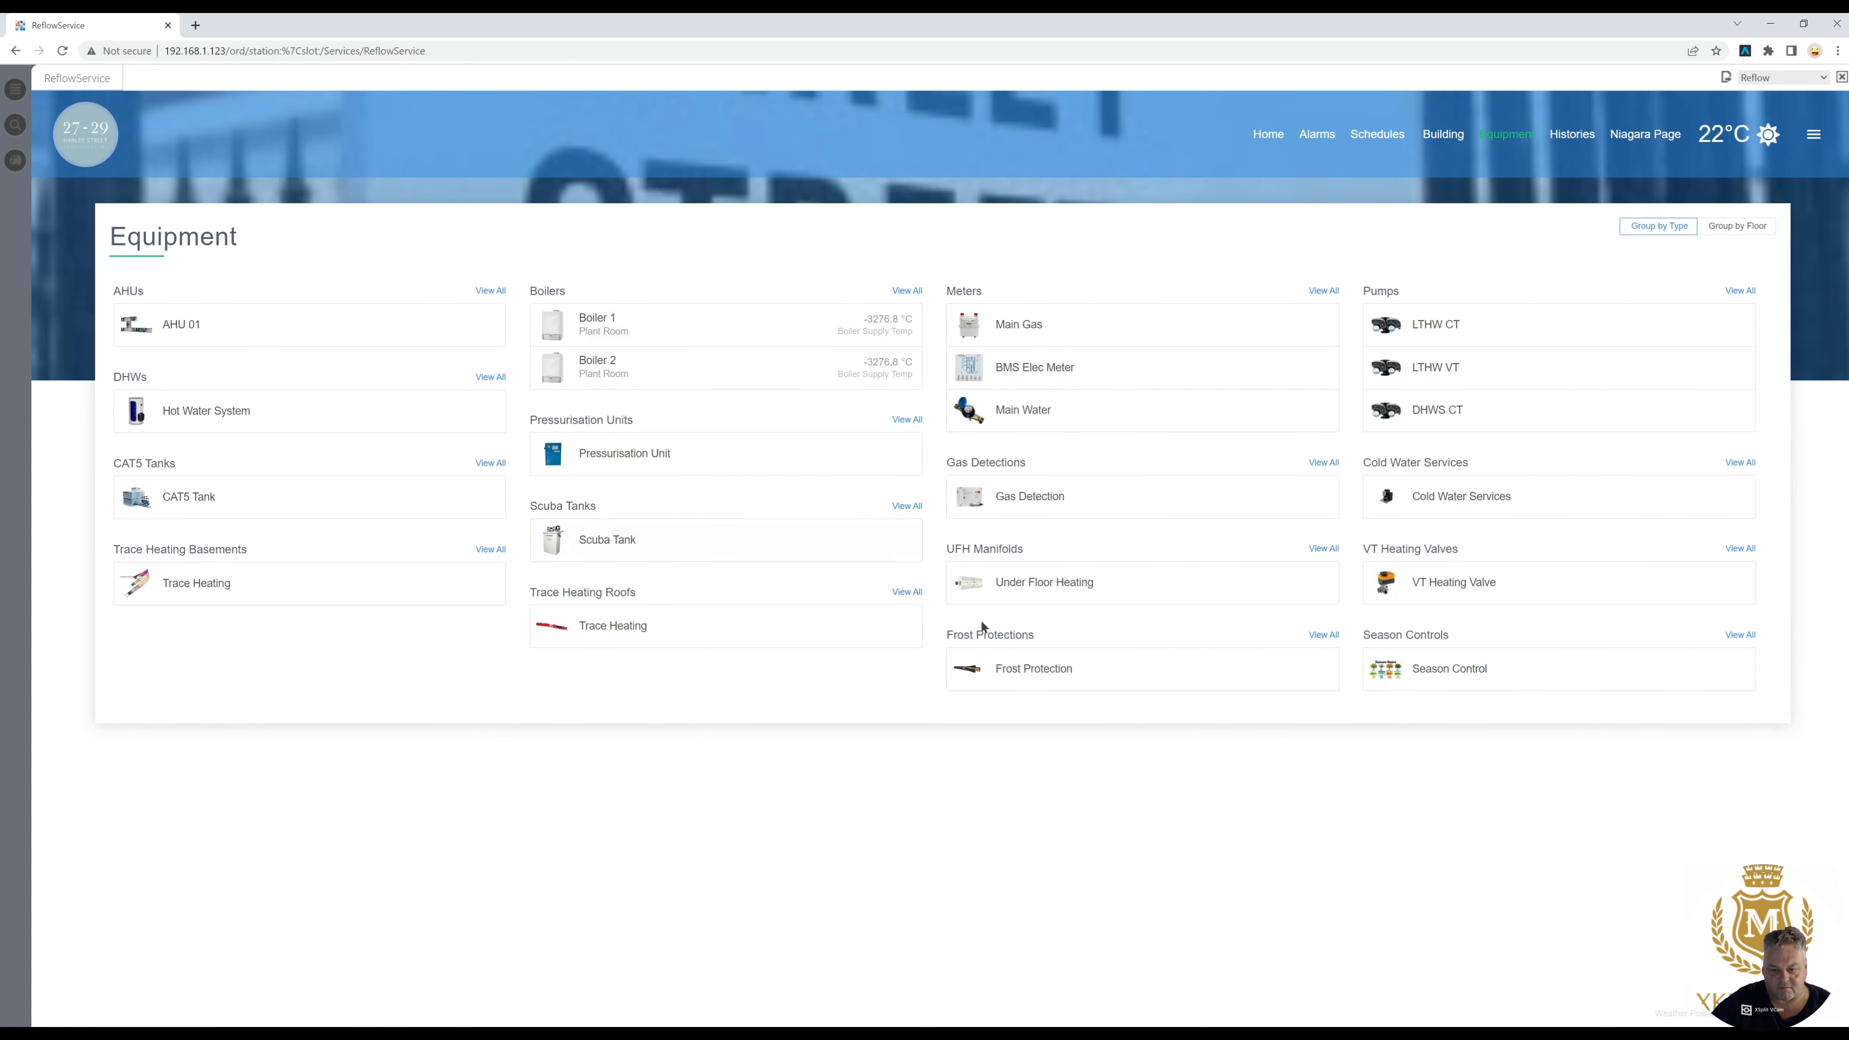
- View the Under Floor Heating page and its UFH Manifolds group, returning to the equipment list
{"action": "left_click", "coordinate": [1036, 586]}
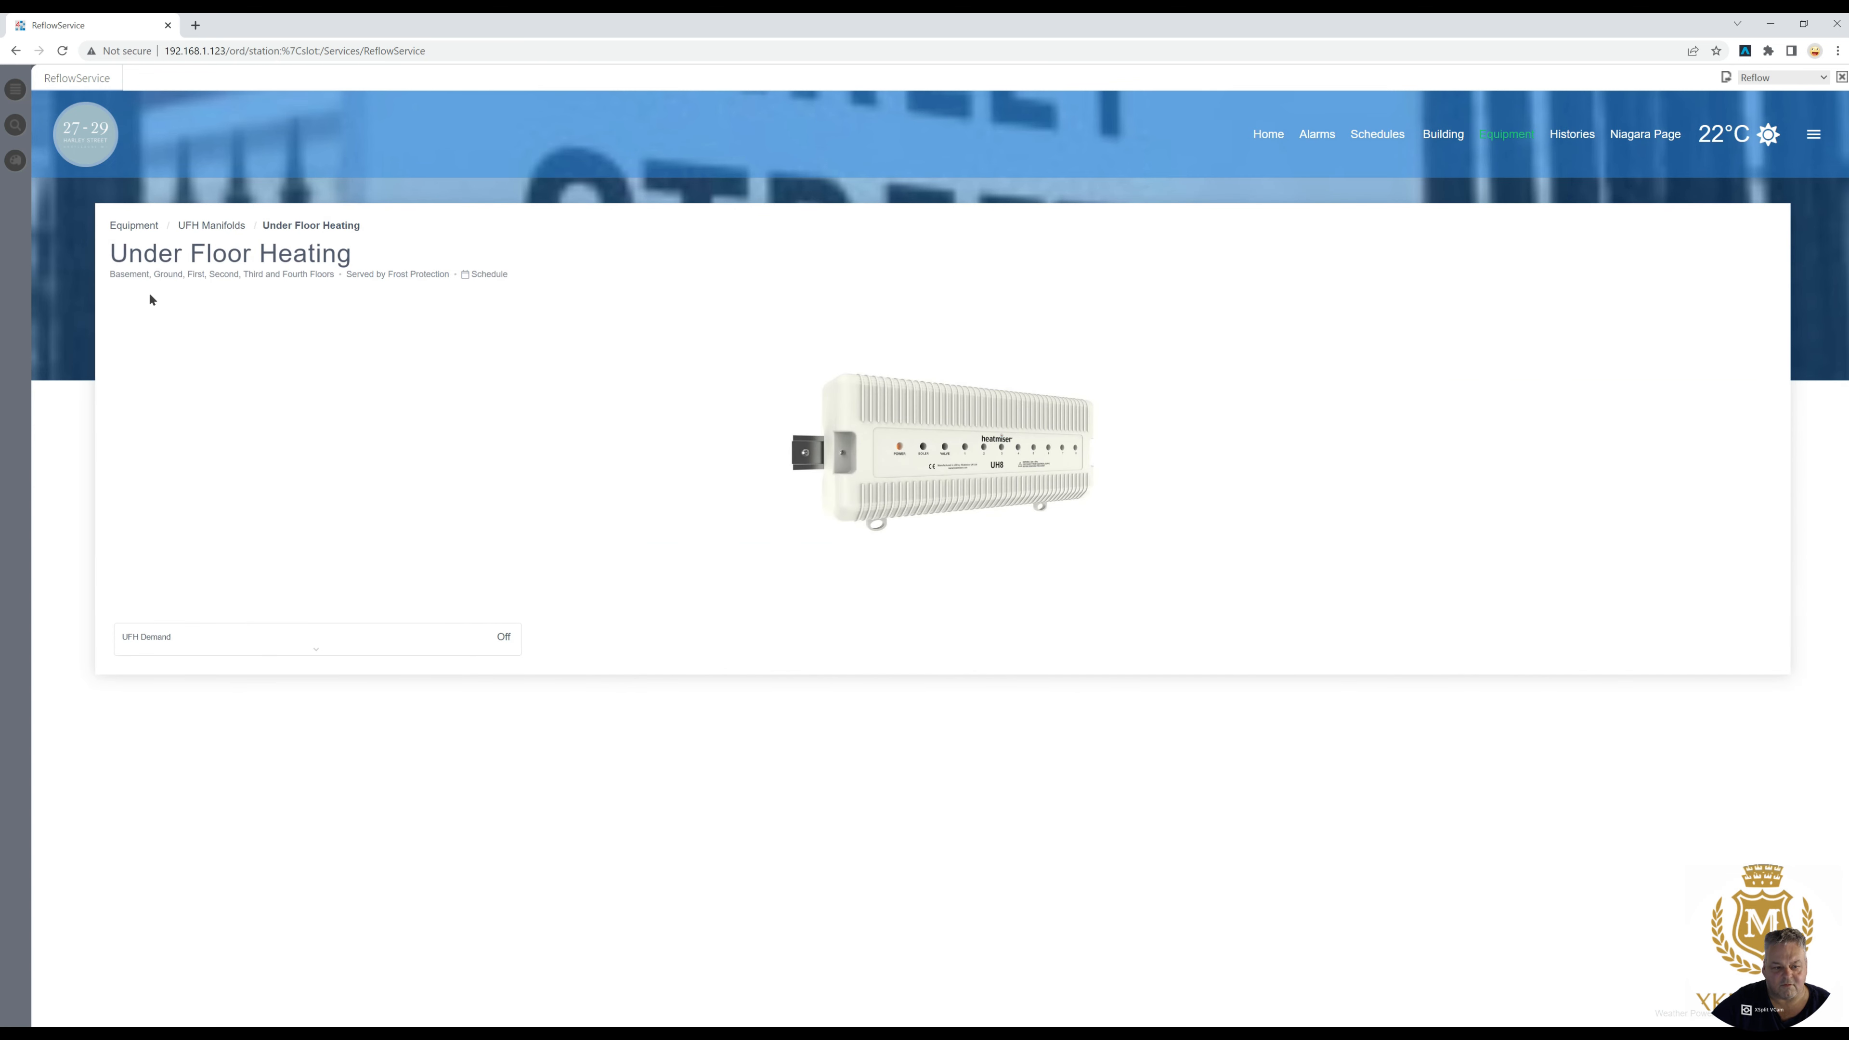
{"action": "left_click", "coordinate": [211, 228]}
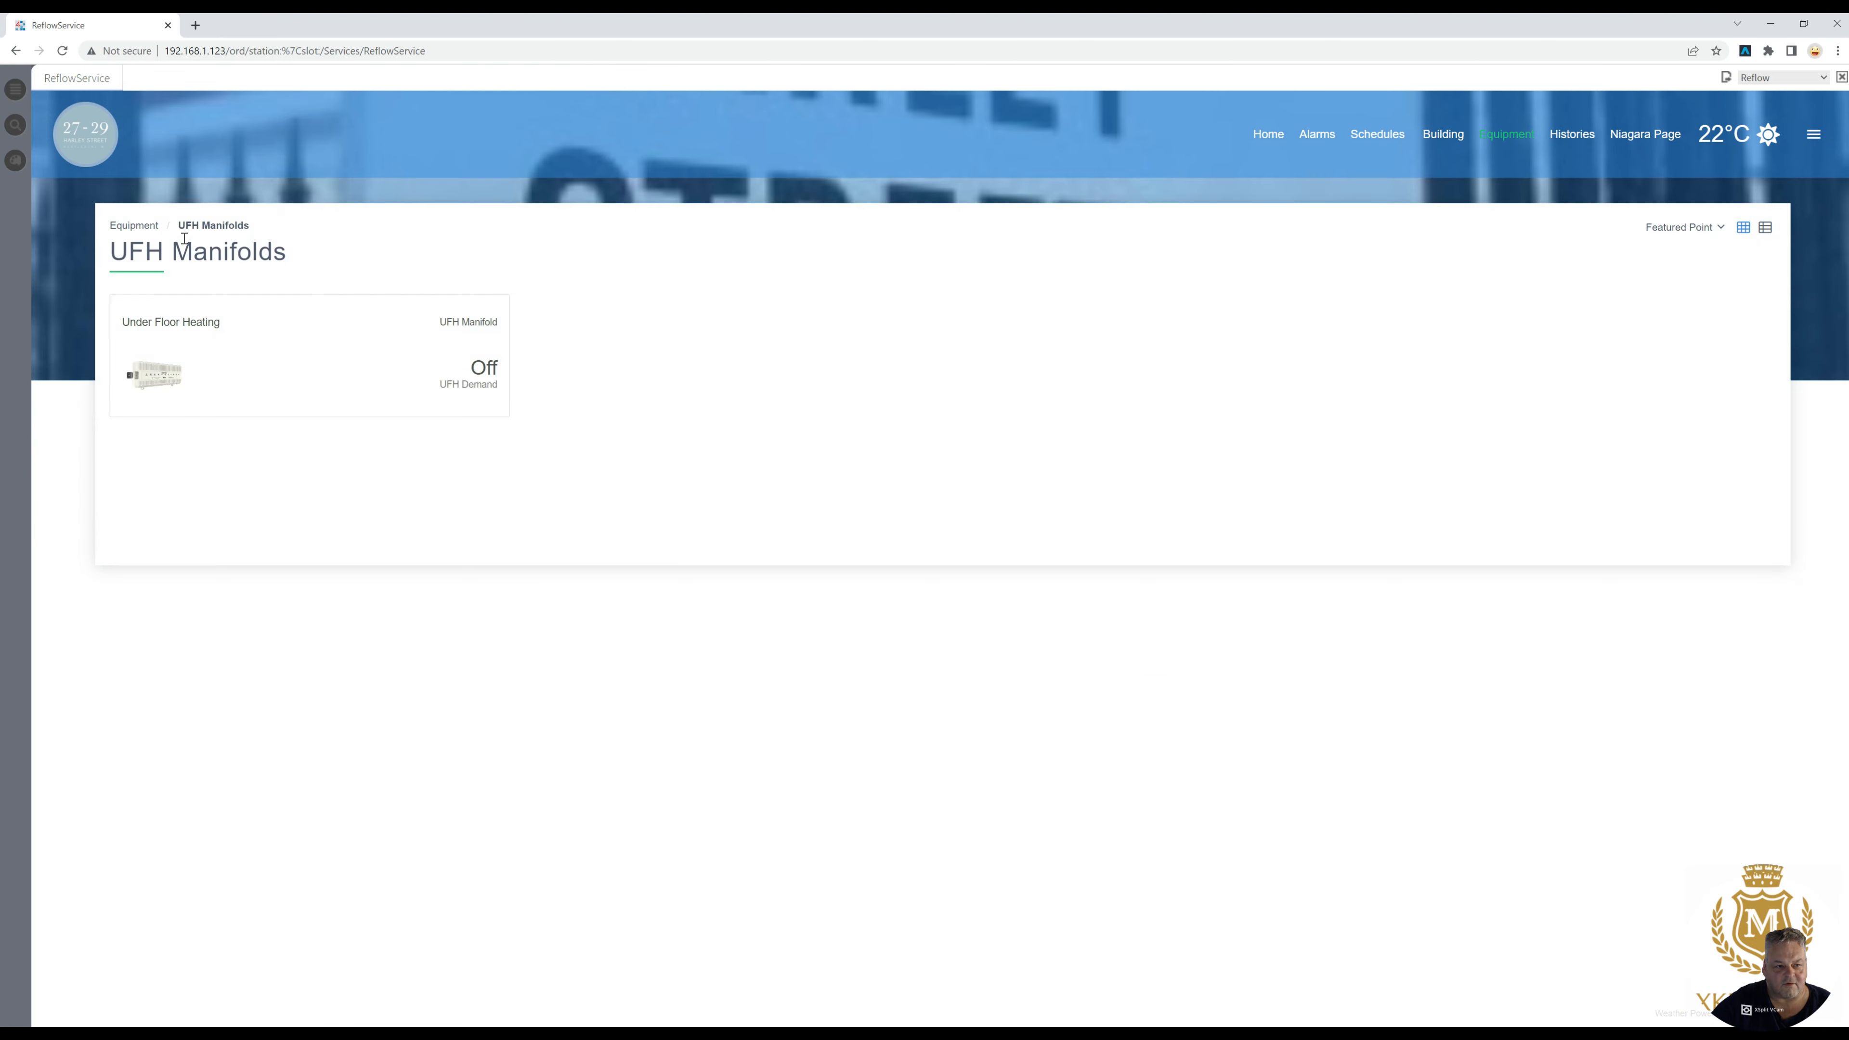
{"action": "left_click", "coordinate": [135, 226]}
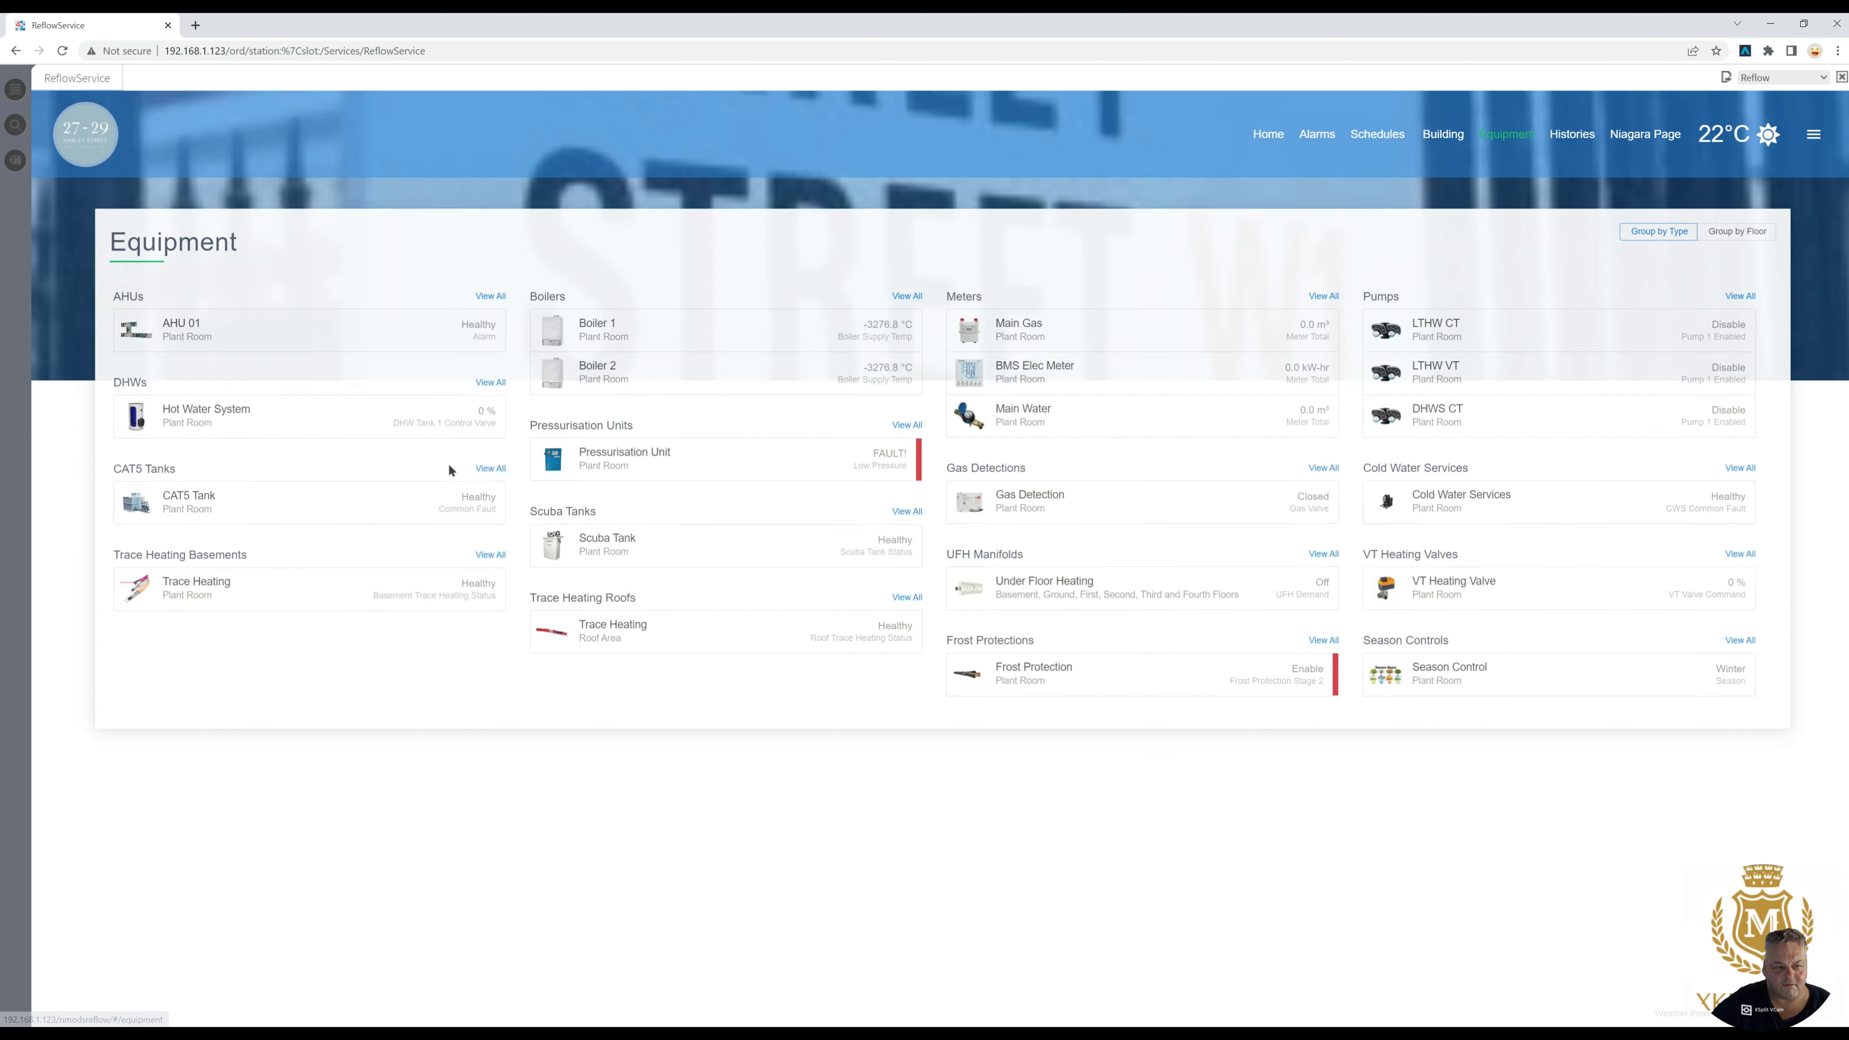
- Inspect the Frost Protection page and the devices it serves, view the DHWS CT pump, and return to the equipment list
{"action": "left_click", "coordinate": [1028, 669]}
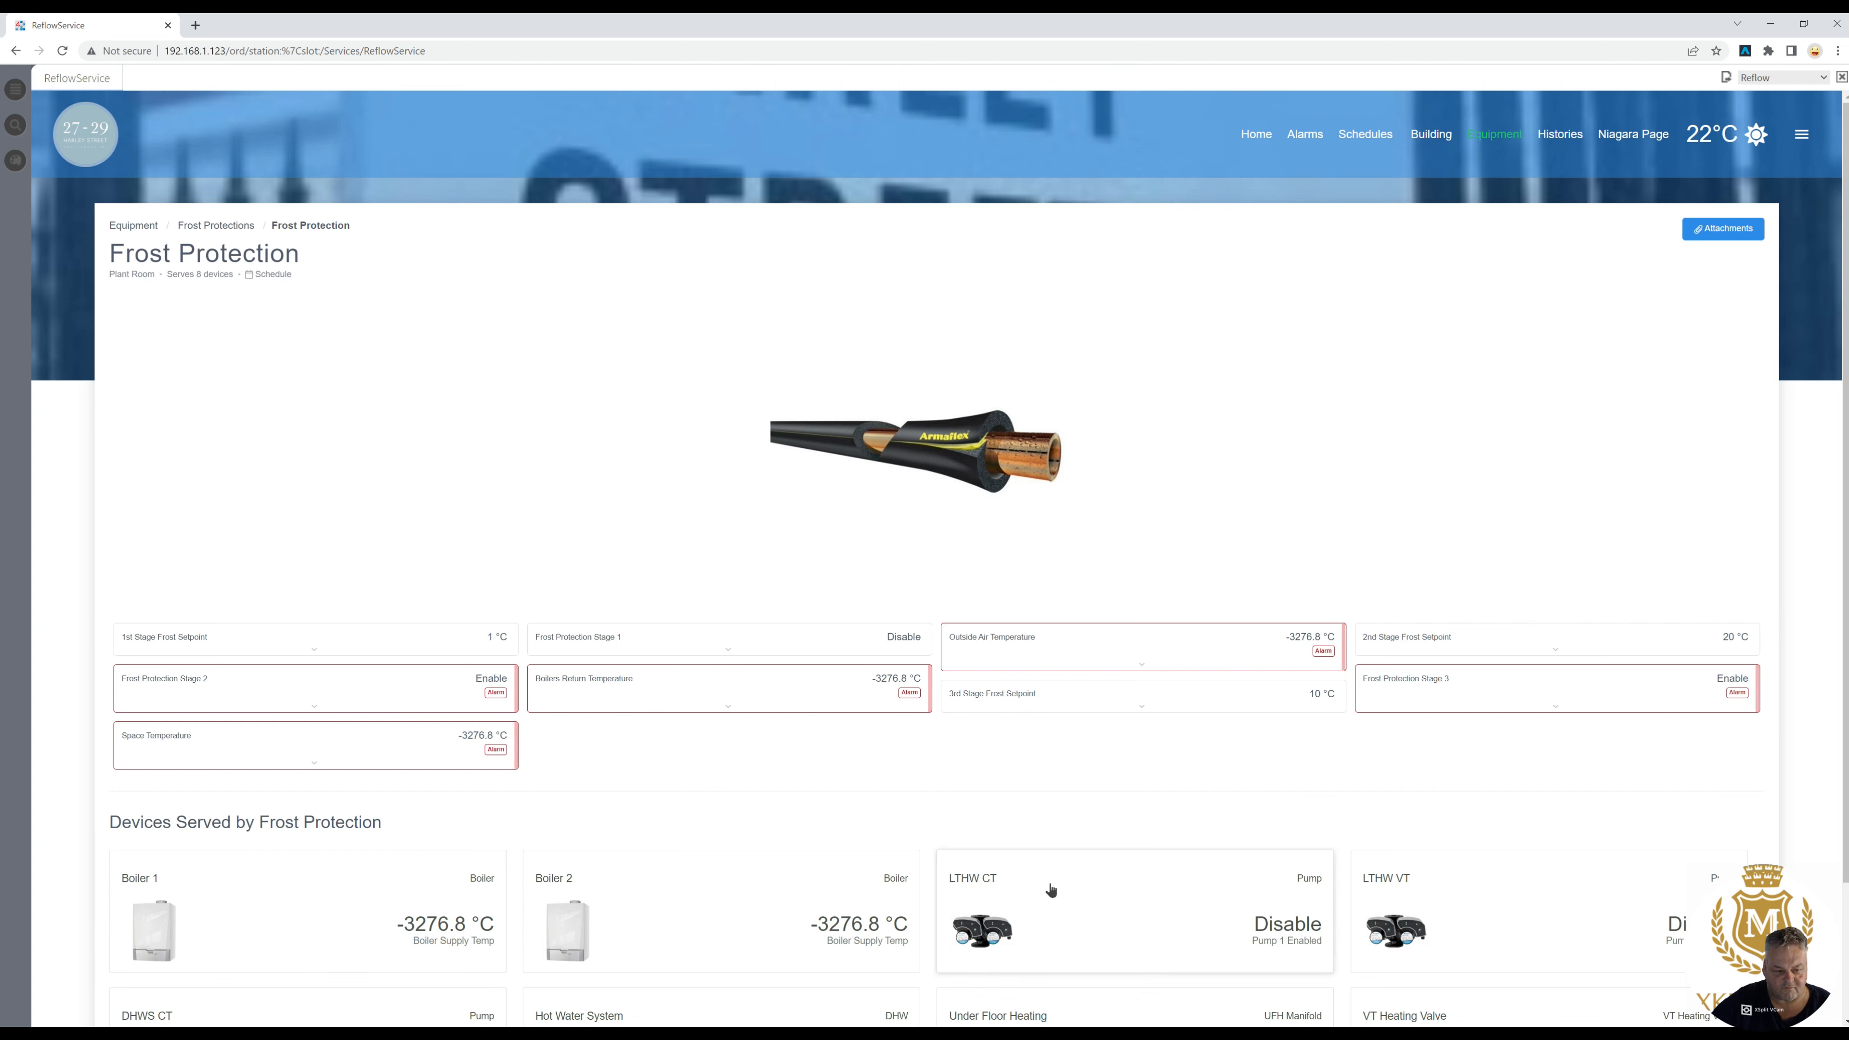
{"action": "left_click_drag", "start_coordinate": [1845, 760], "coordinate": [1846, 971]}
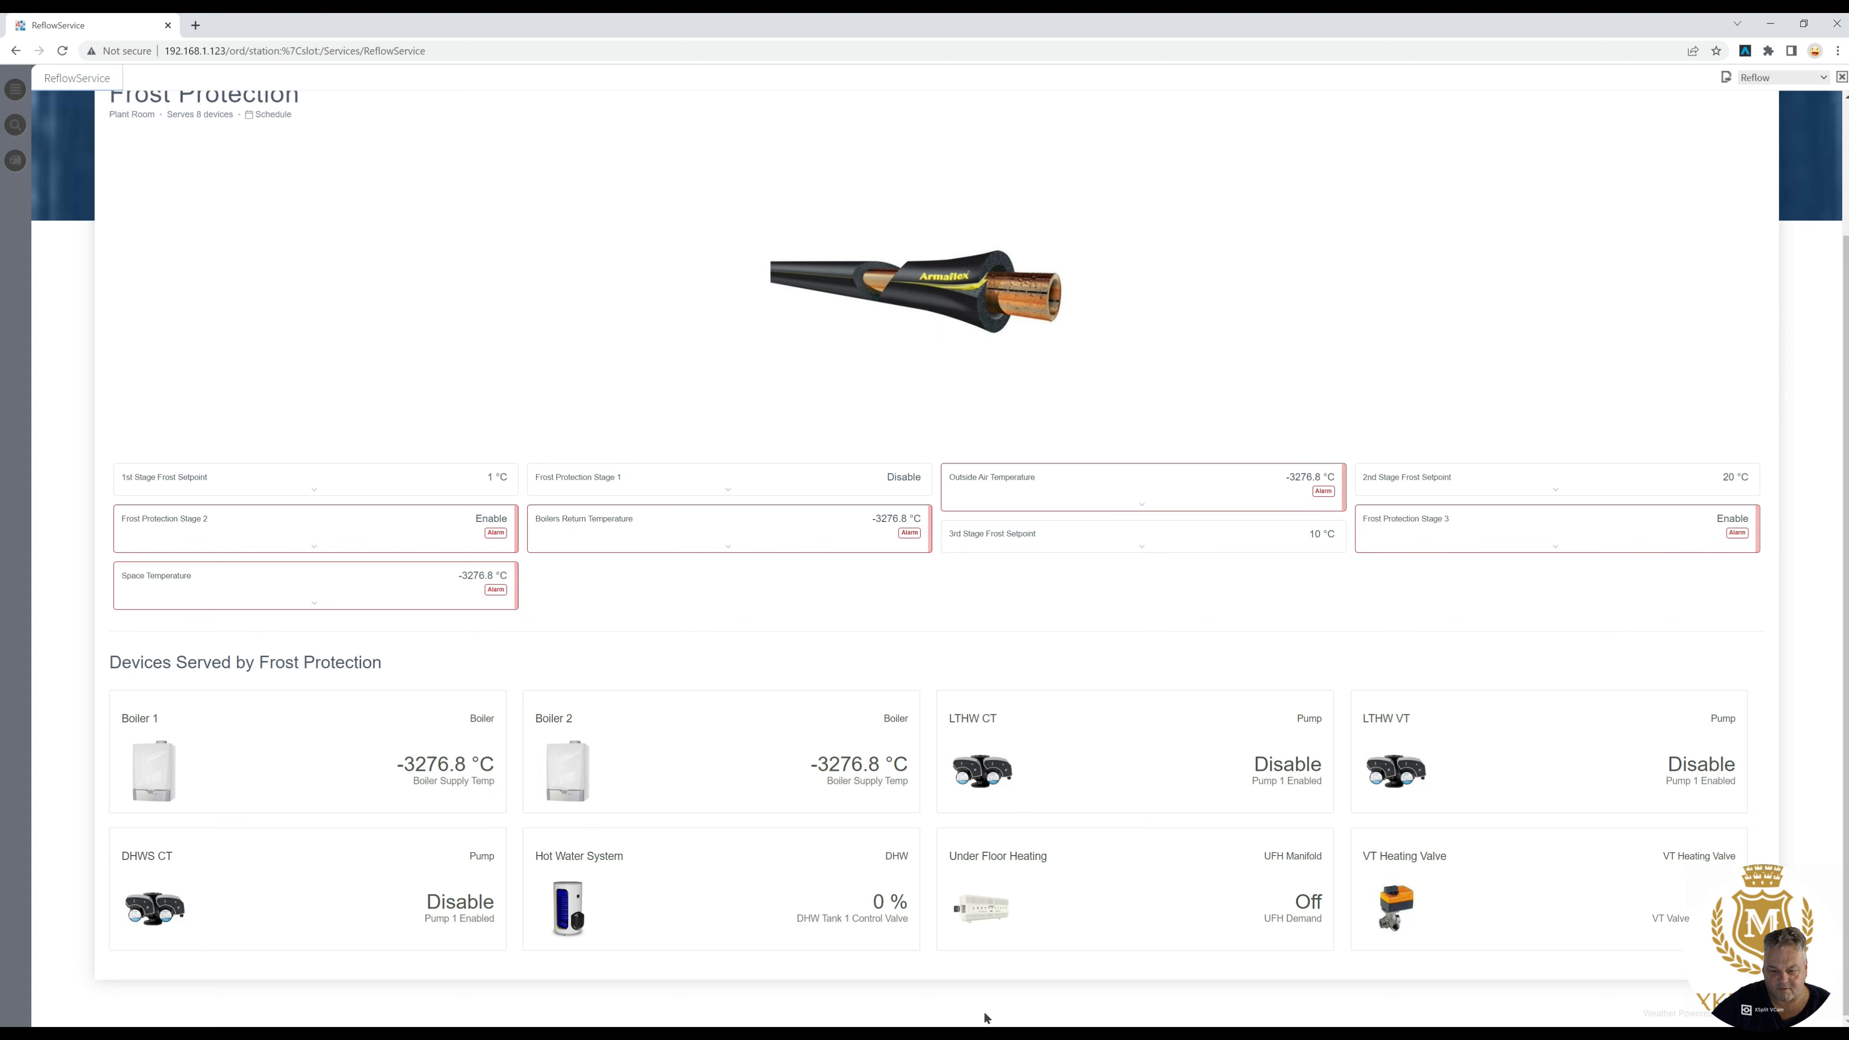
{"action": "left_click", "coordinate": [223, 890]}
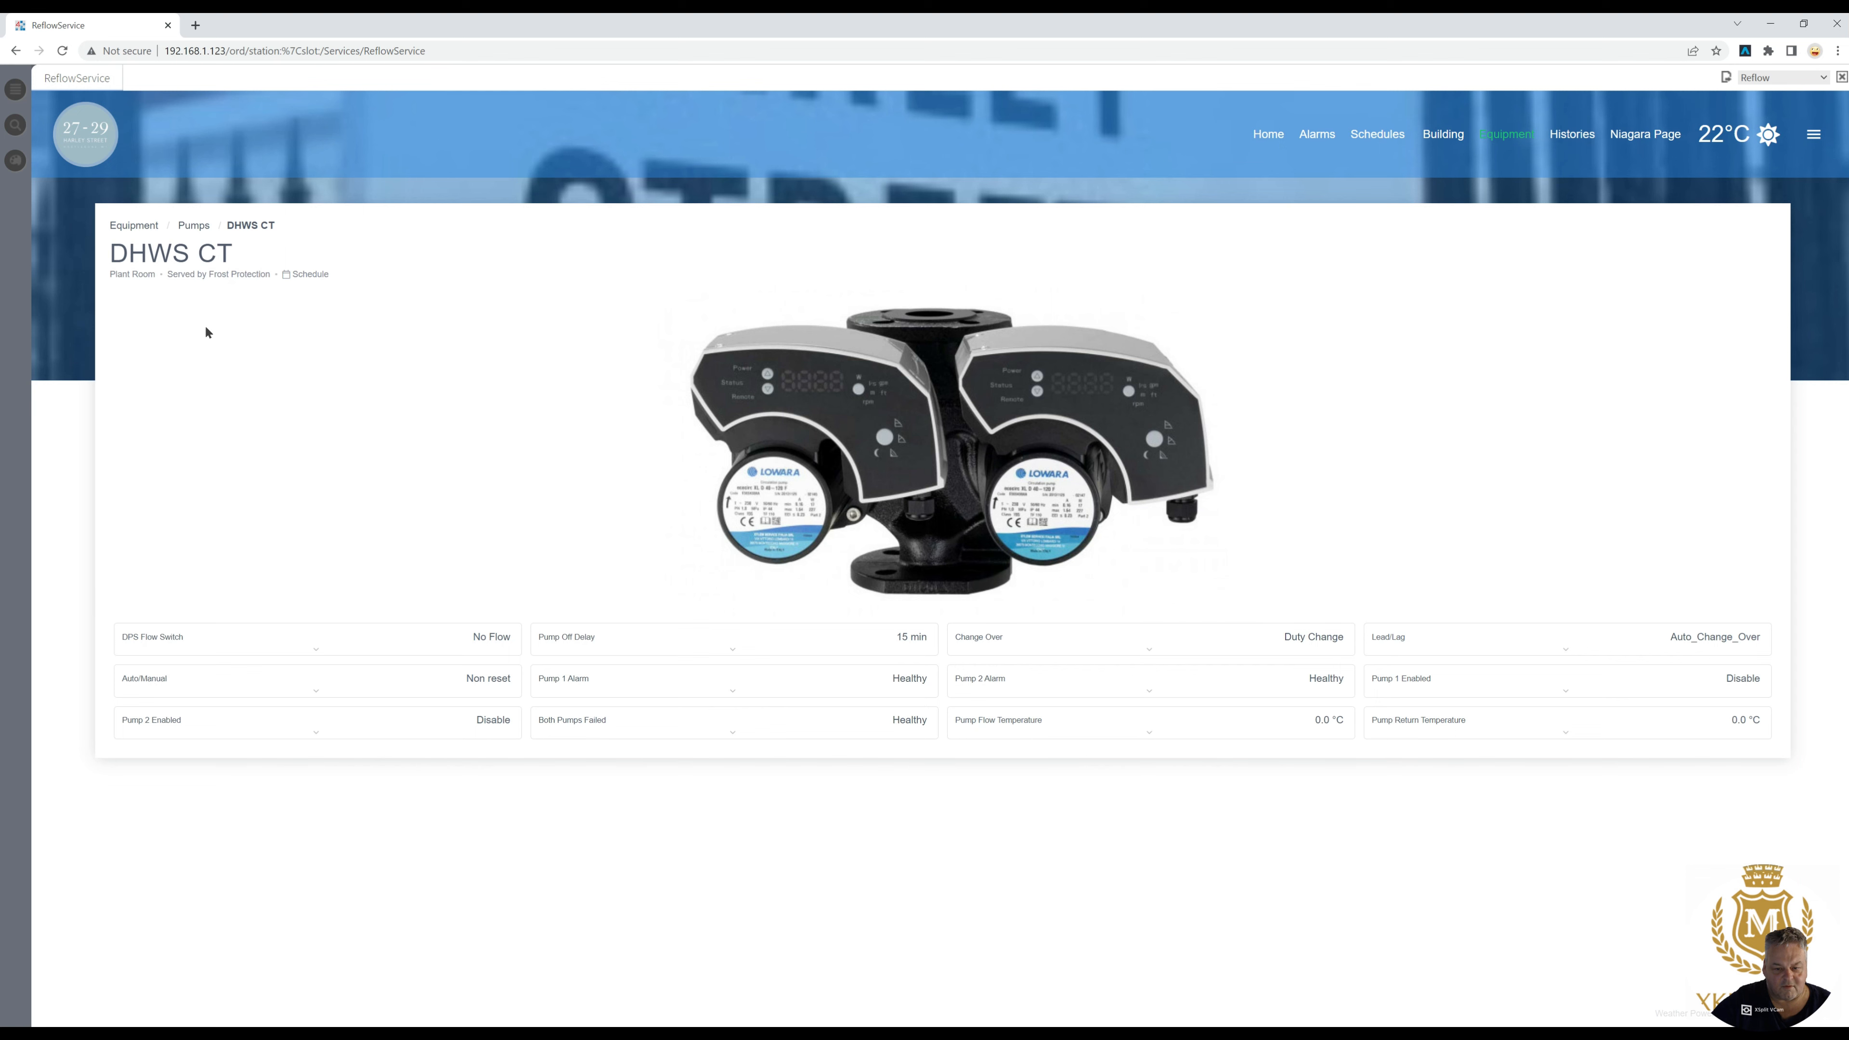
{"action": "left_click", "coordinate": [131, 226]}
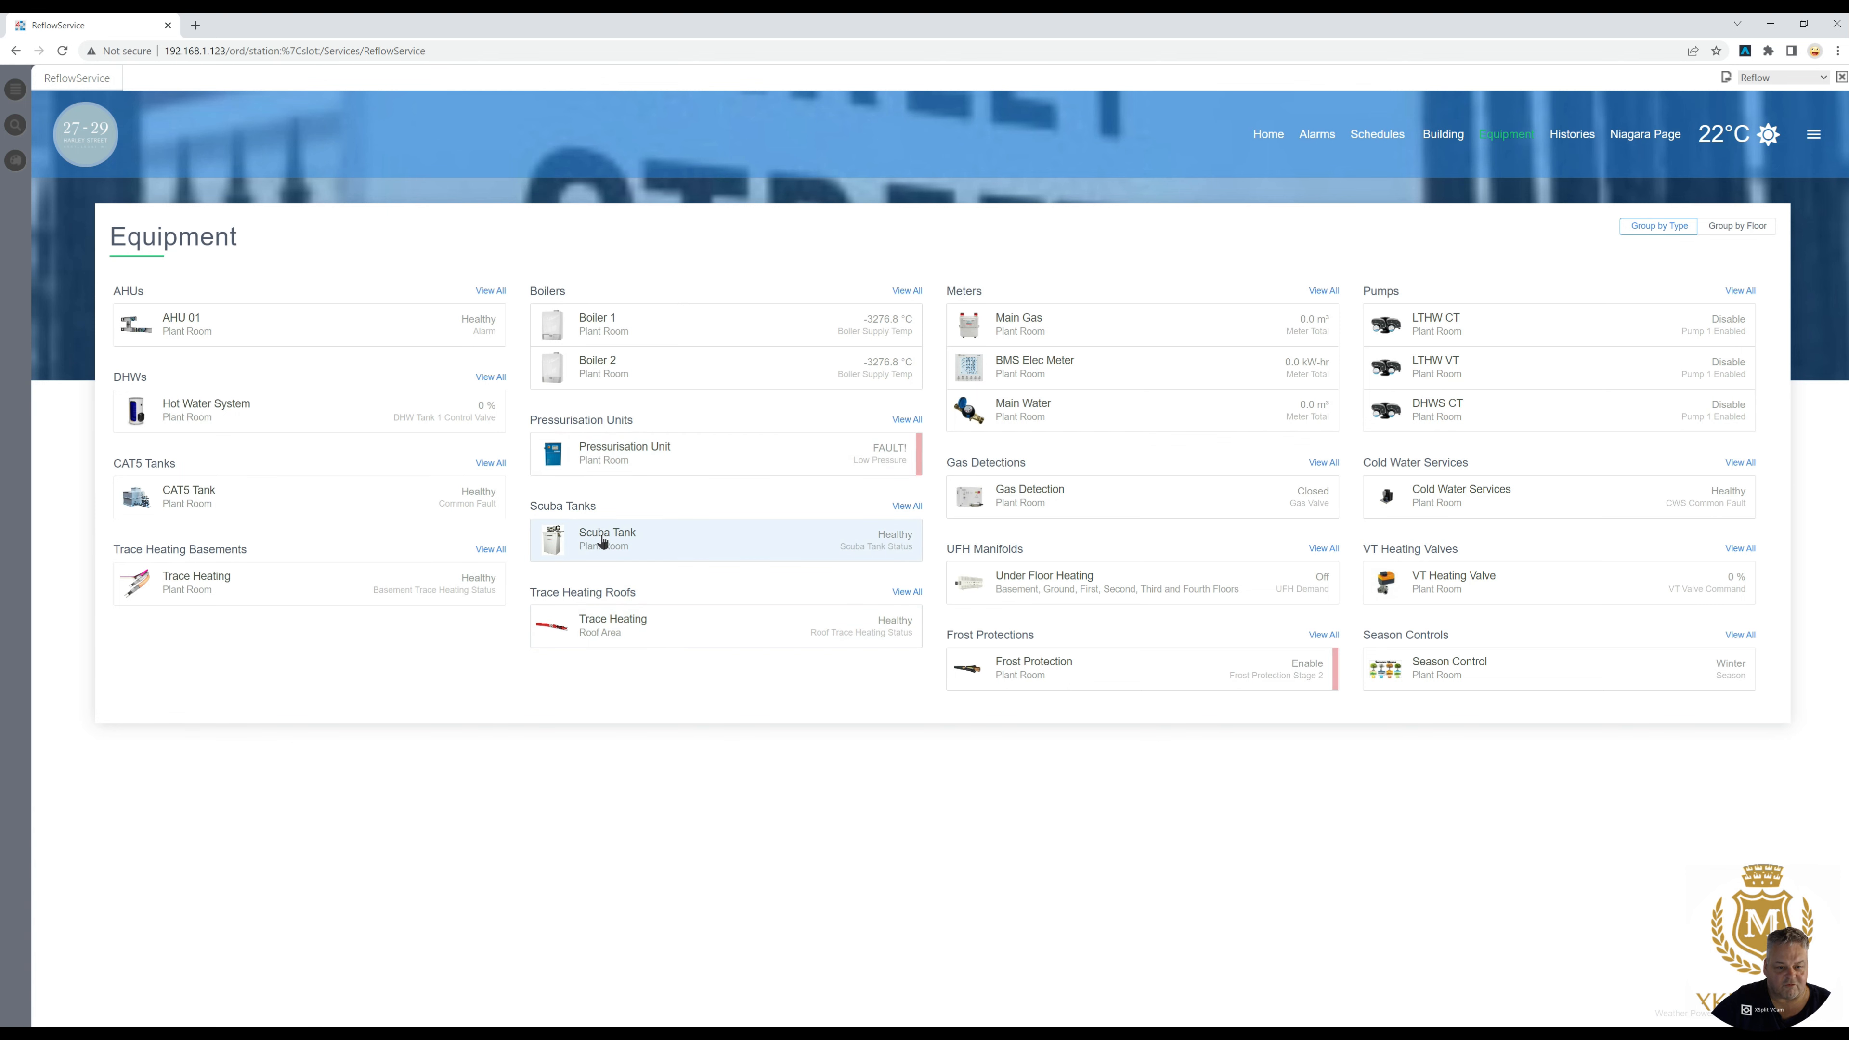
- Check the Pressurisation Unit and CAT5 Tank pages, returning to the equipment list after each
{"action": "left_click", "coordinate": [610, 456]}
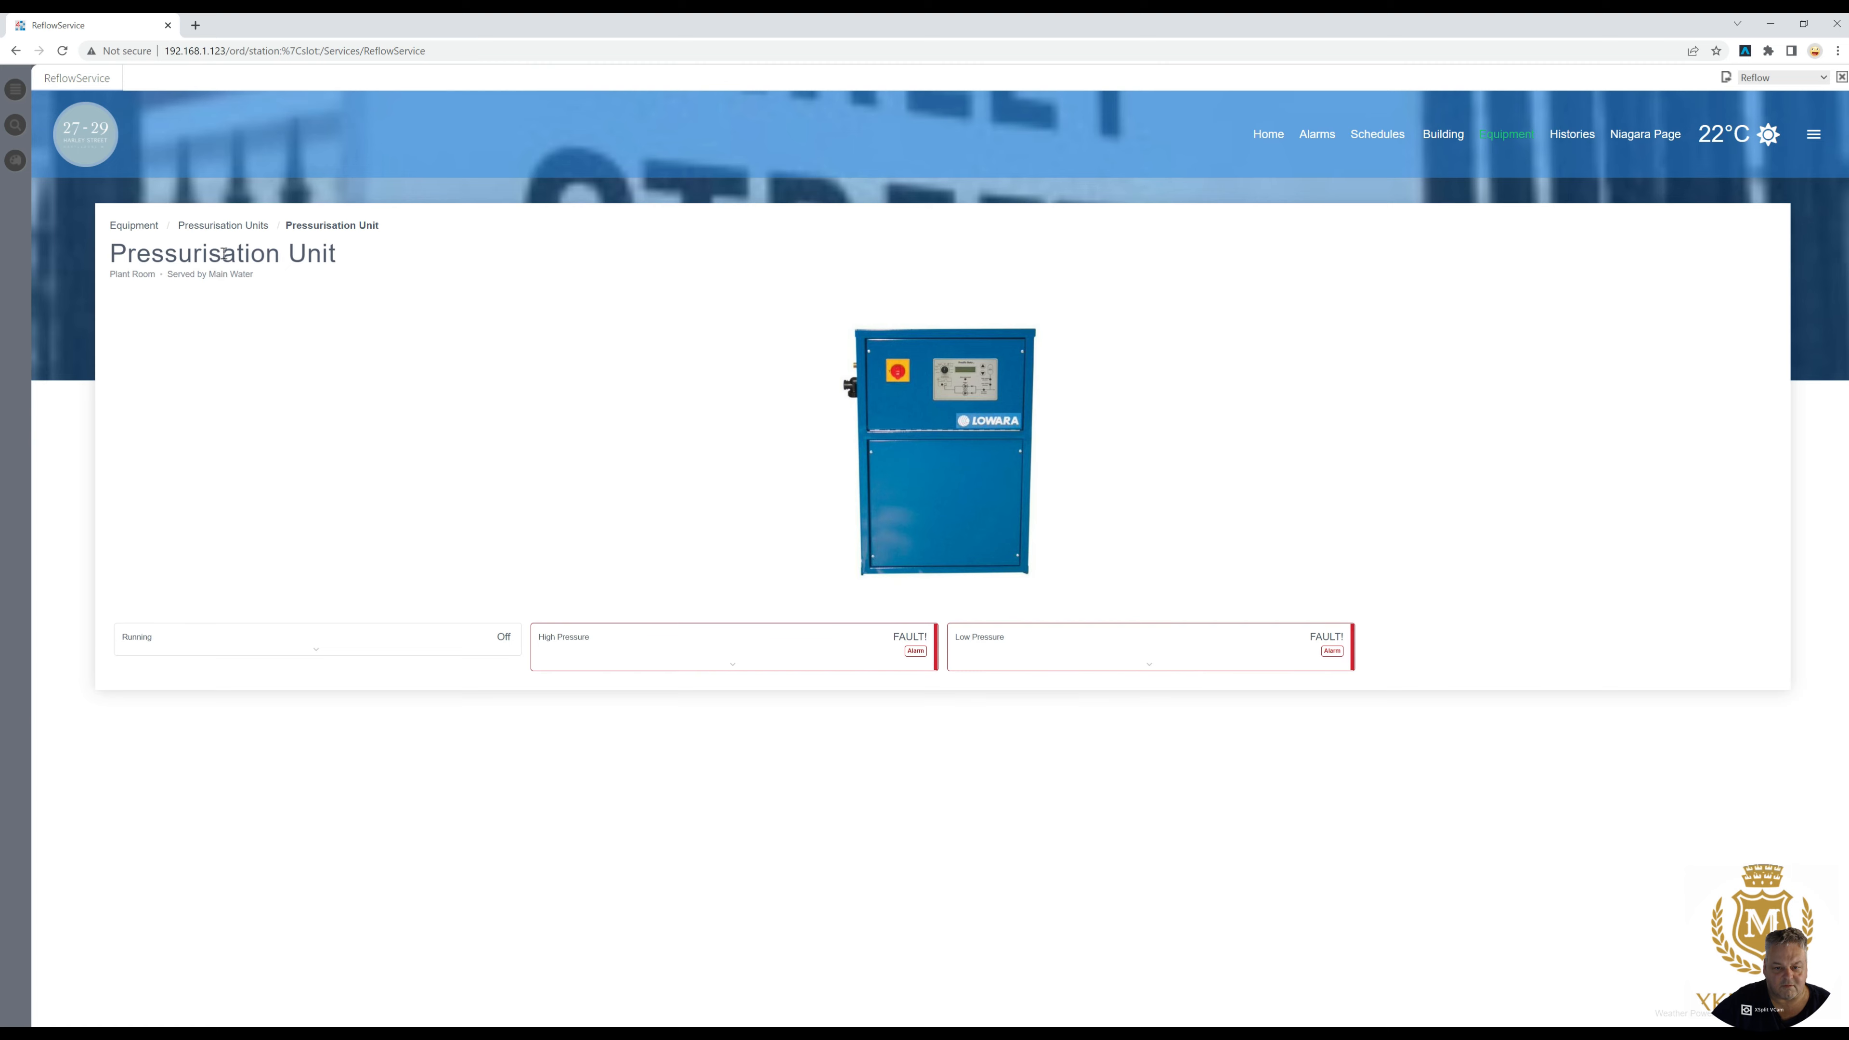
{"action": "left_click", "coordinate": [133, 226]}
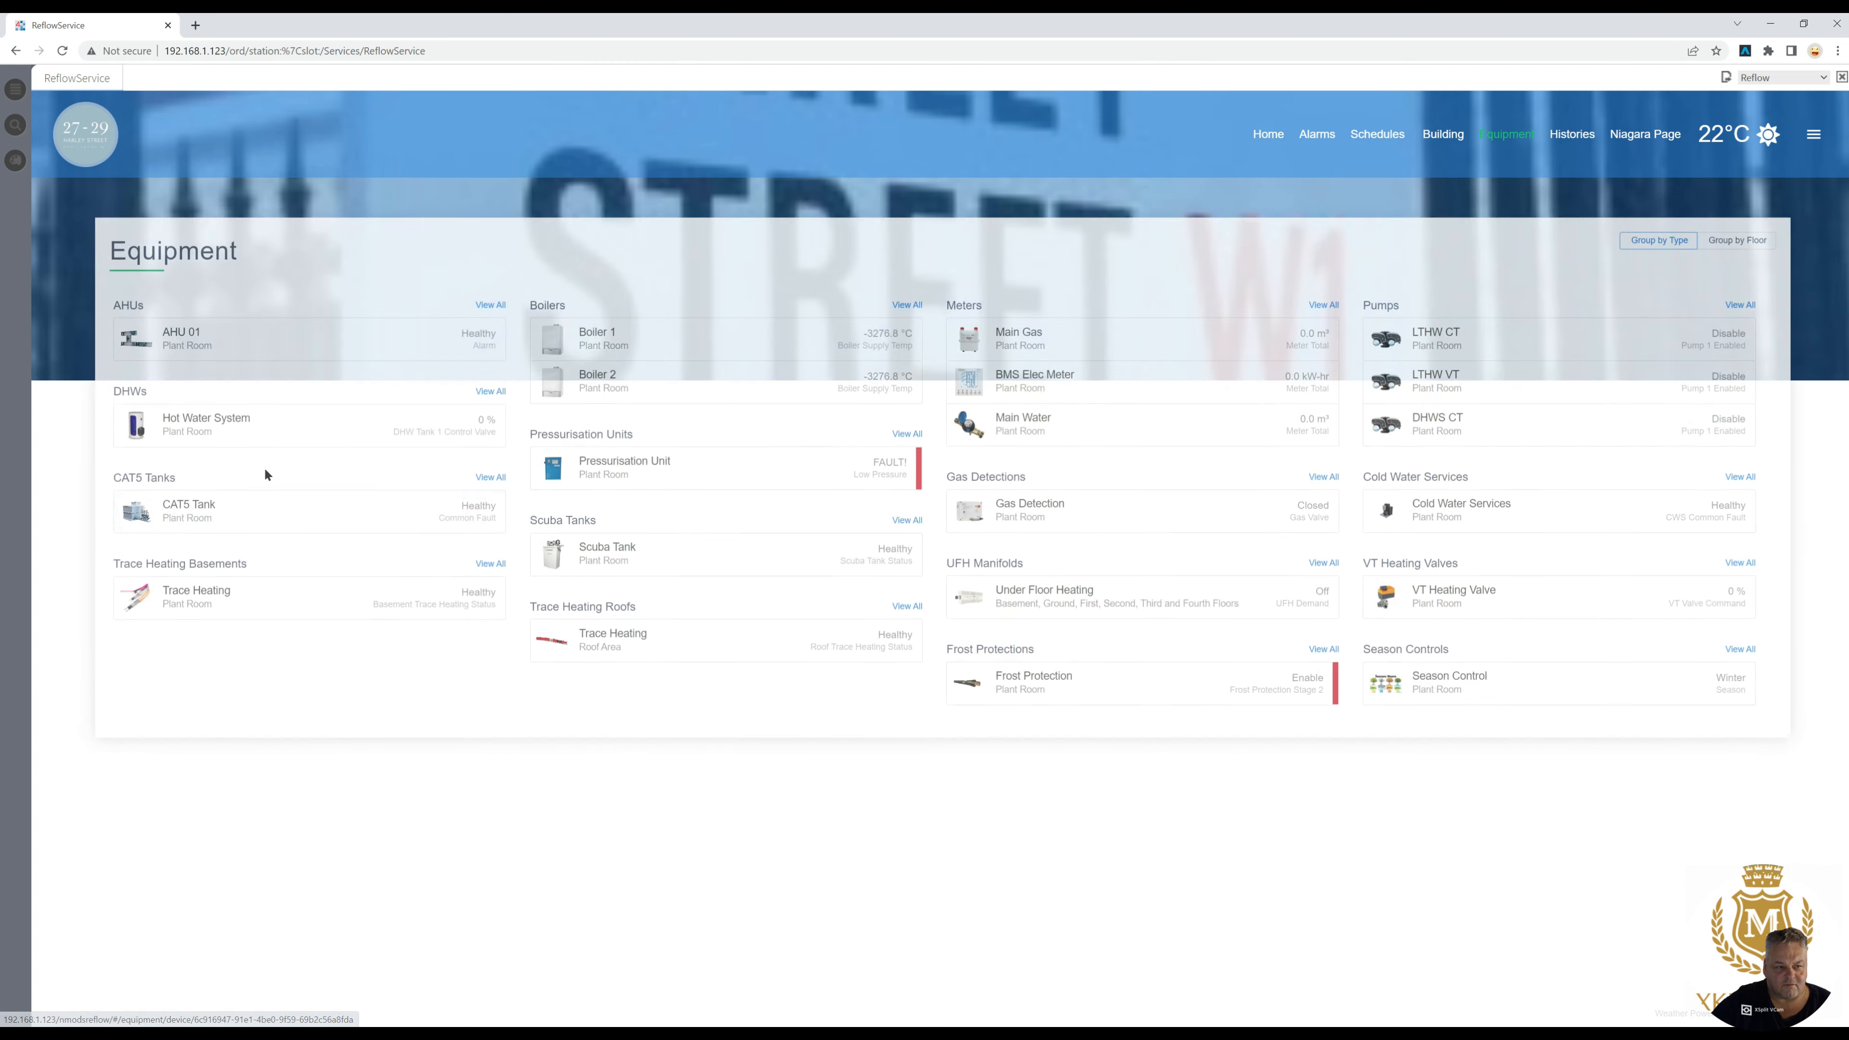
{"action": "left_click", "coordinate": [210, 506]}
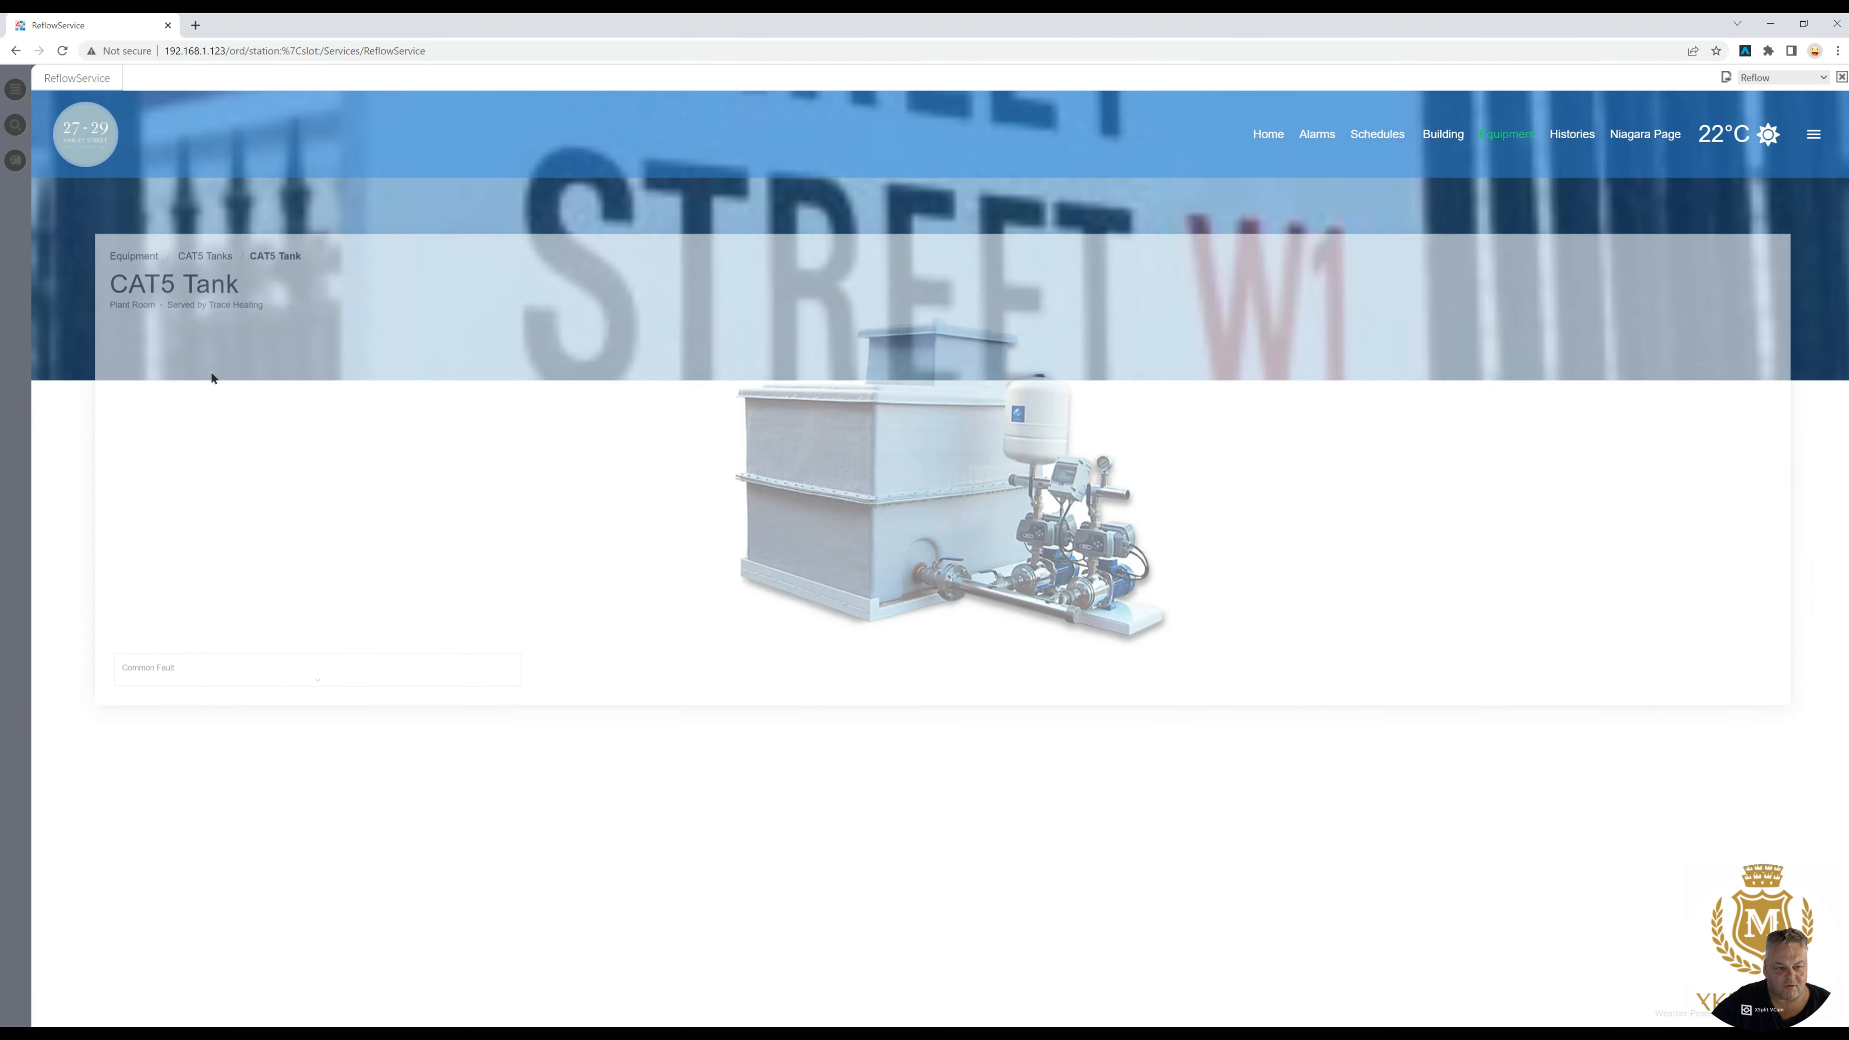
{"action": "left_click", "coordinate": [139, 228]}
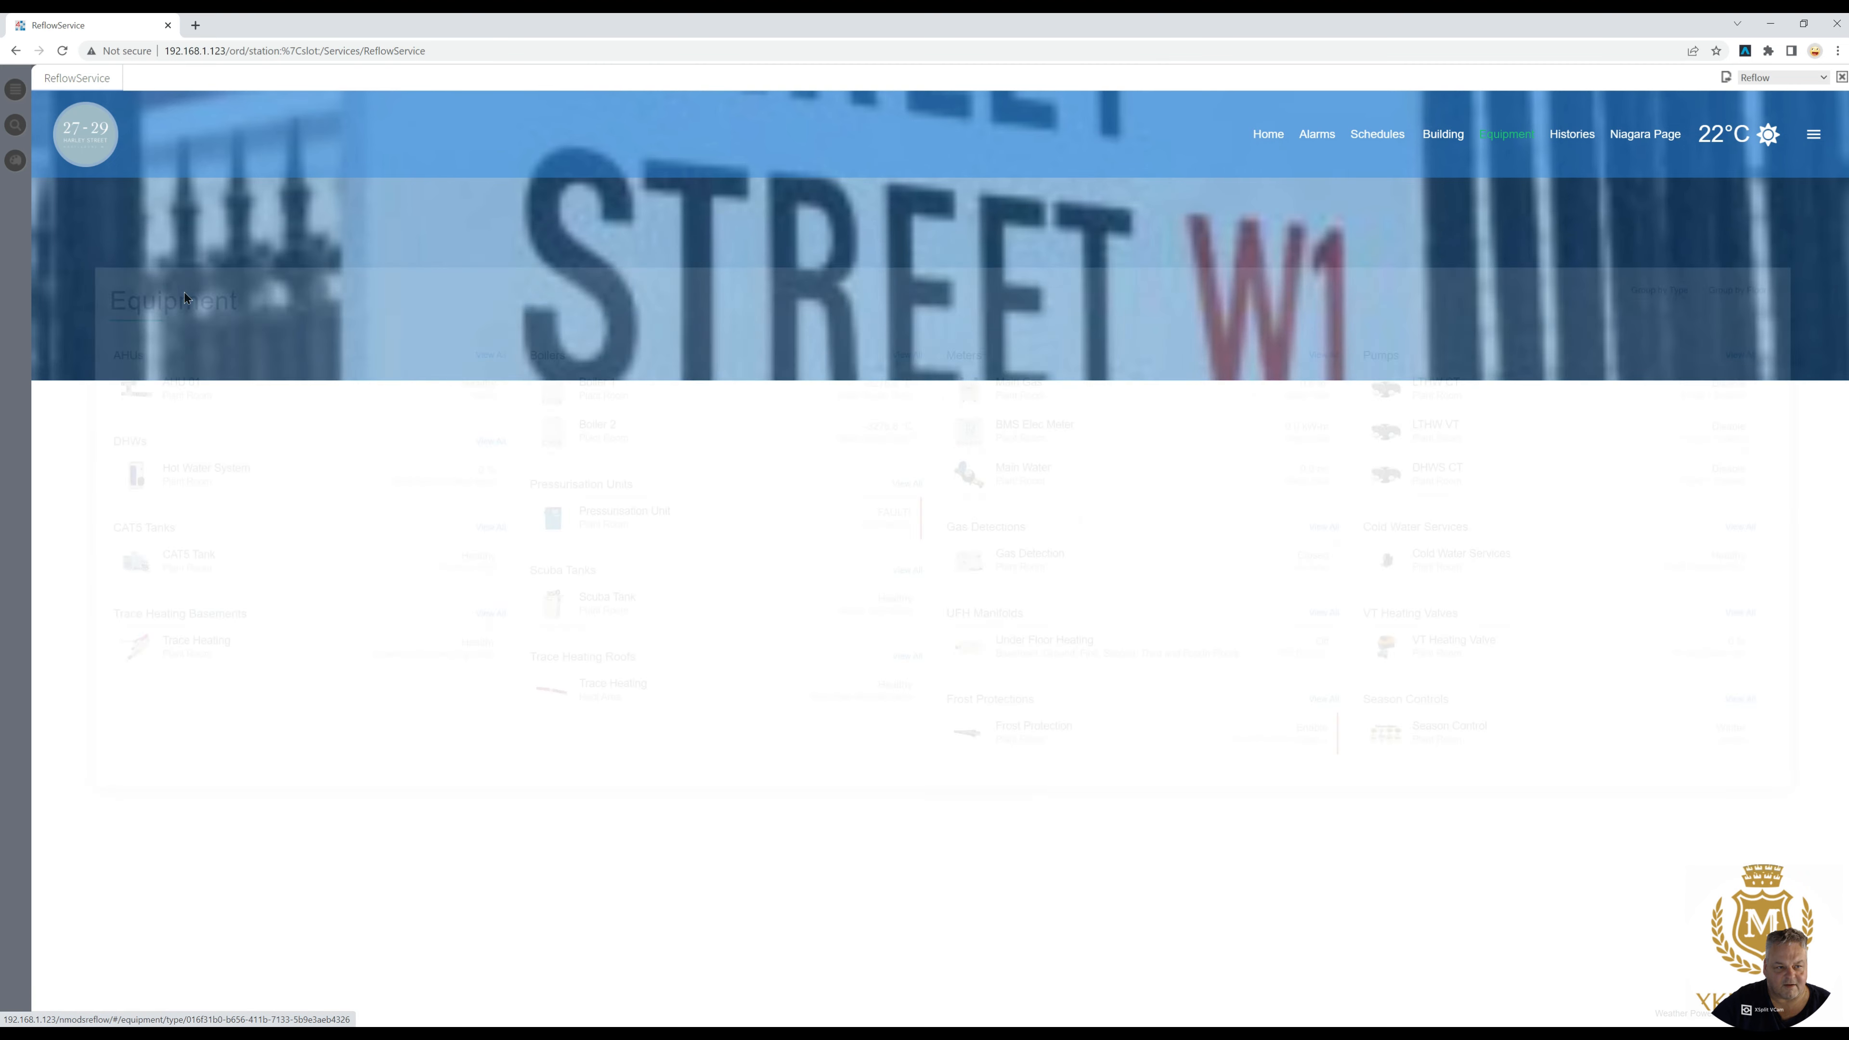
- Check the Hot Water System and AHU 01 pages, returning to the equipment list after each
{"action": "left_click", "coordinate": [203, 409]}
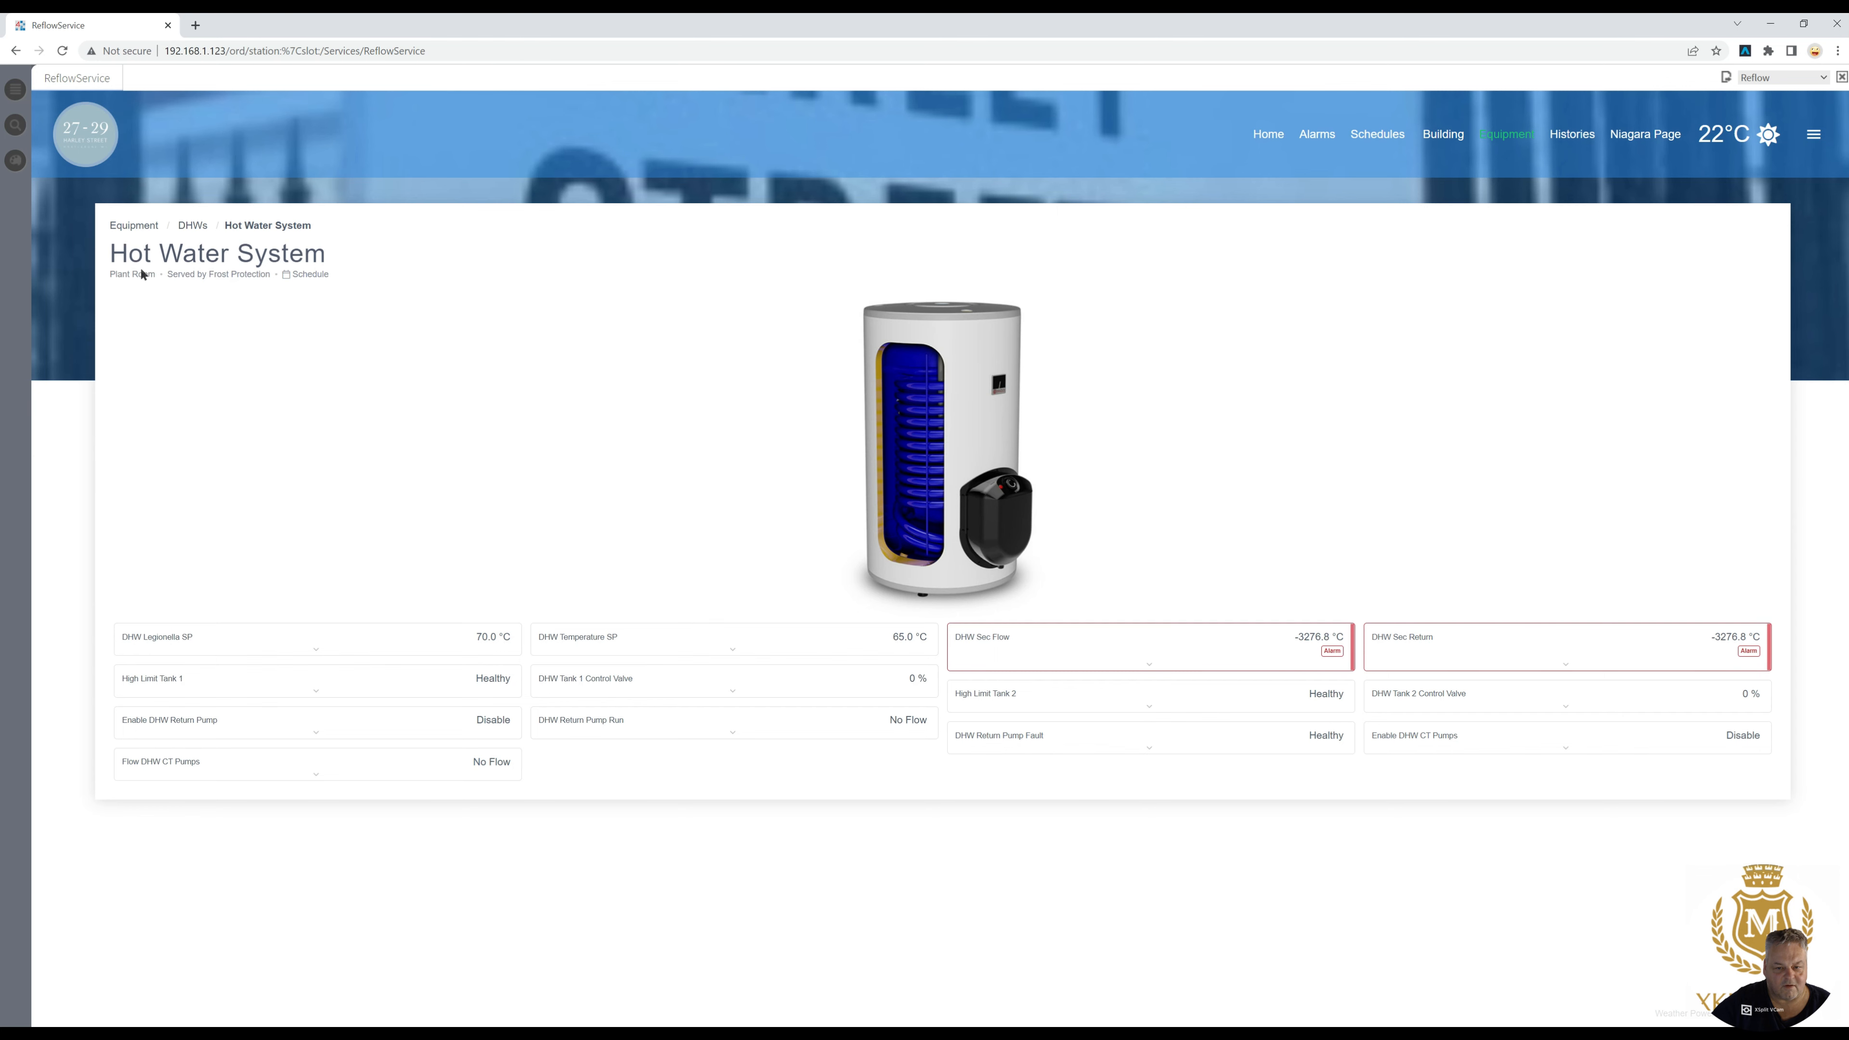
{"action": "left_click", "coordinate": [140, 228]}
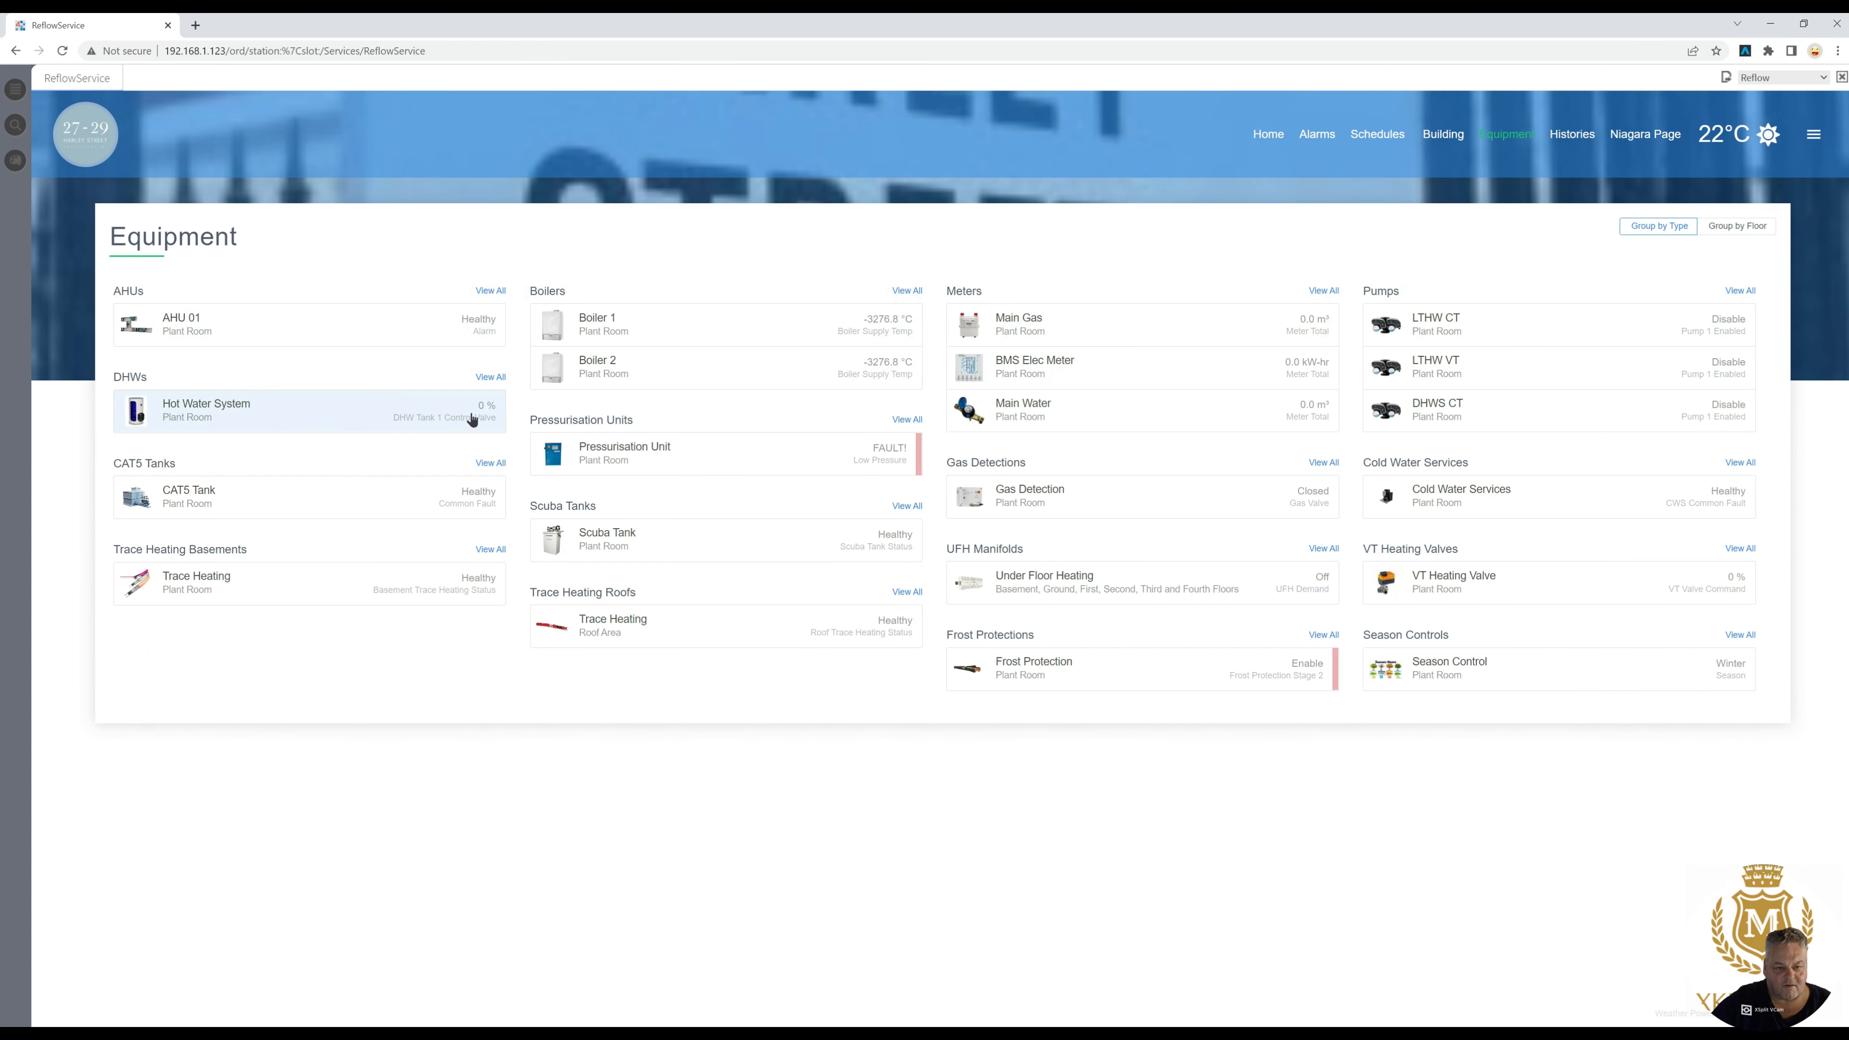
{"action": "left_click", "coordinate": [185, 331]}
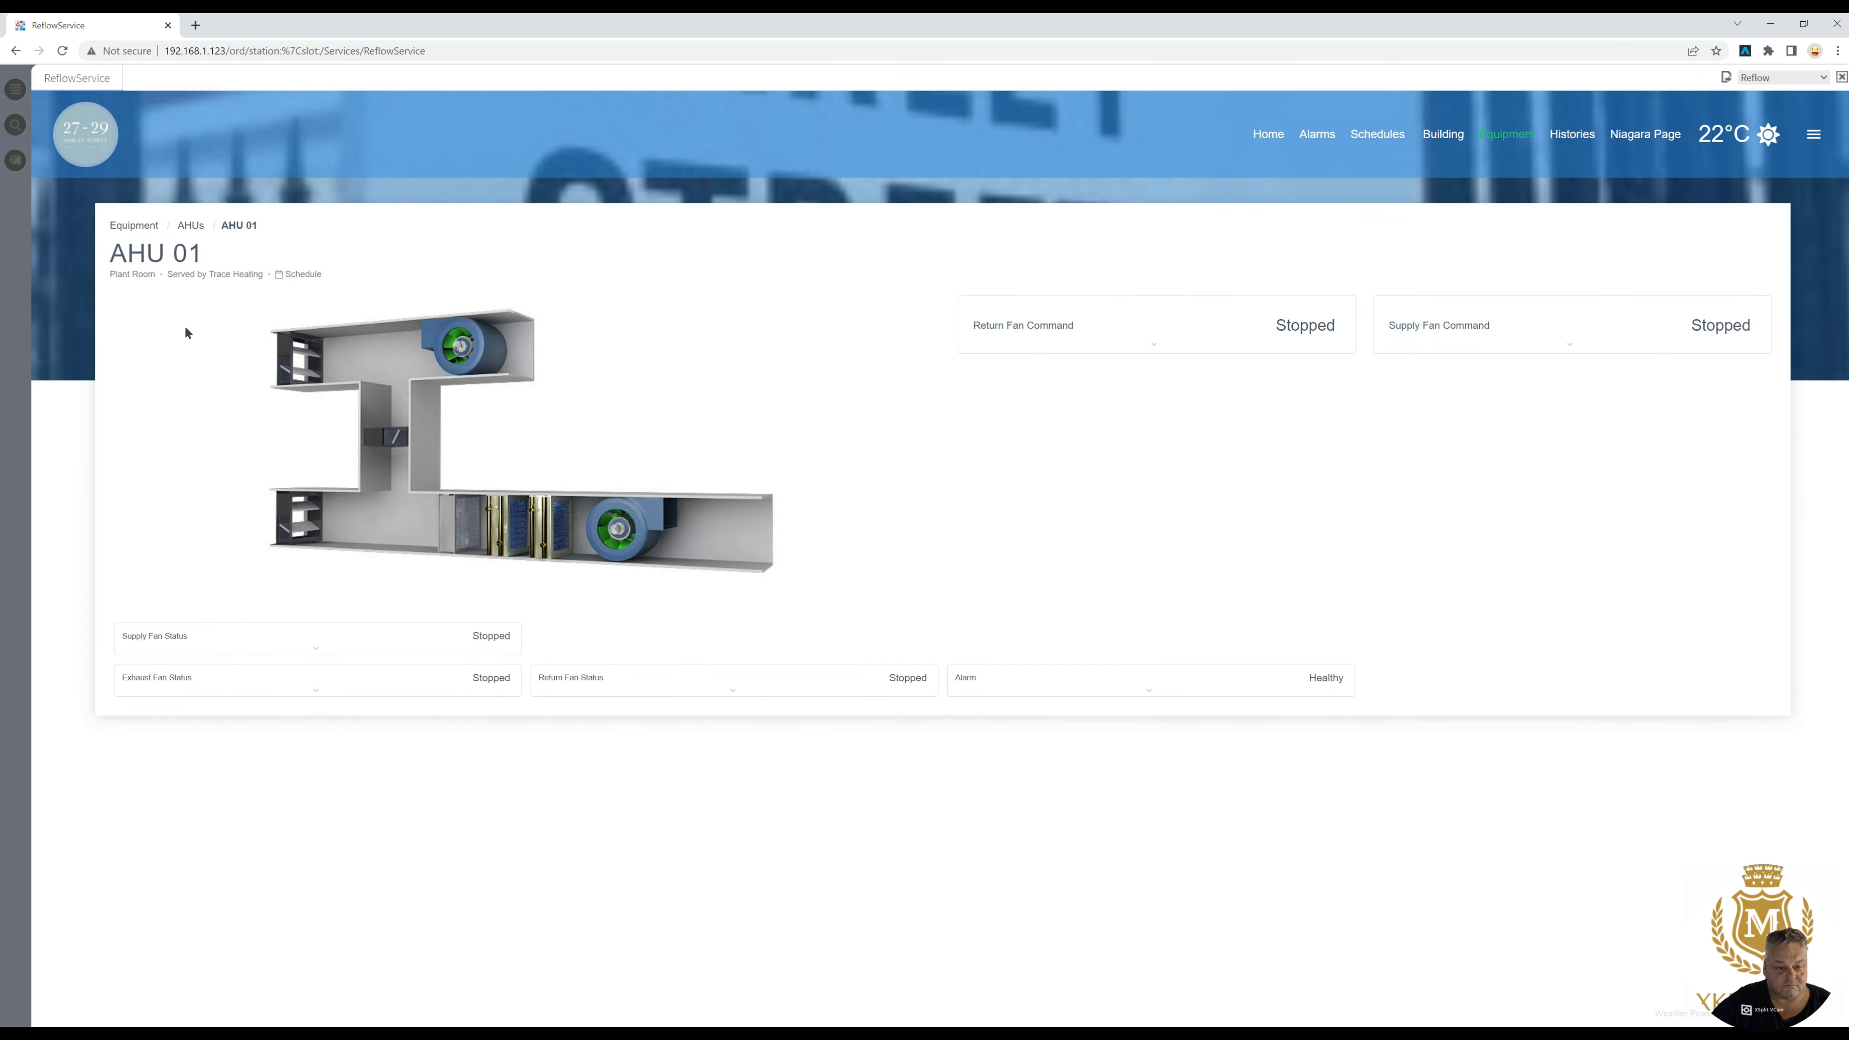
{"action": "left_click", "coordinate": [147, 225]}
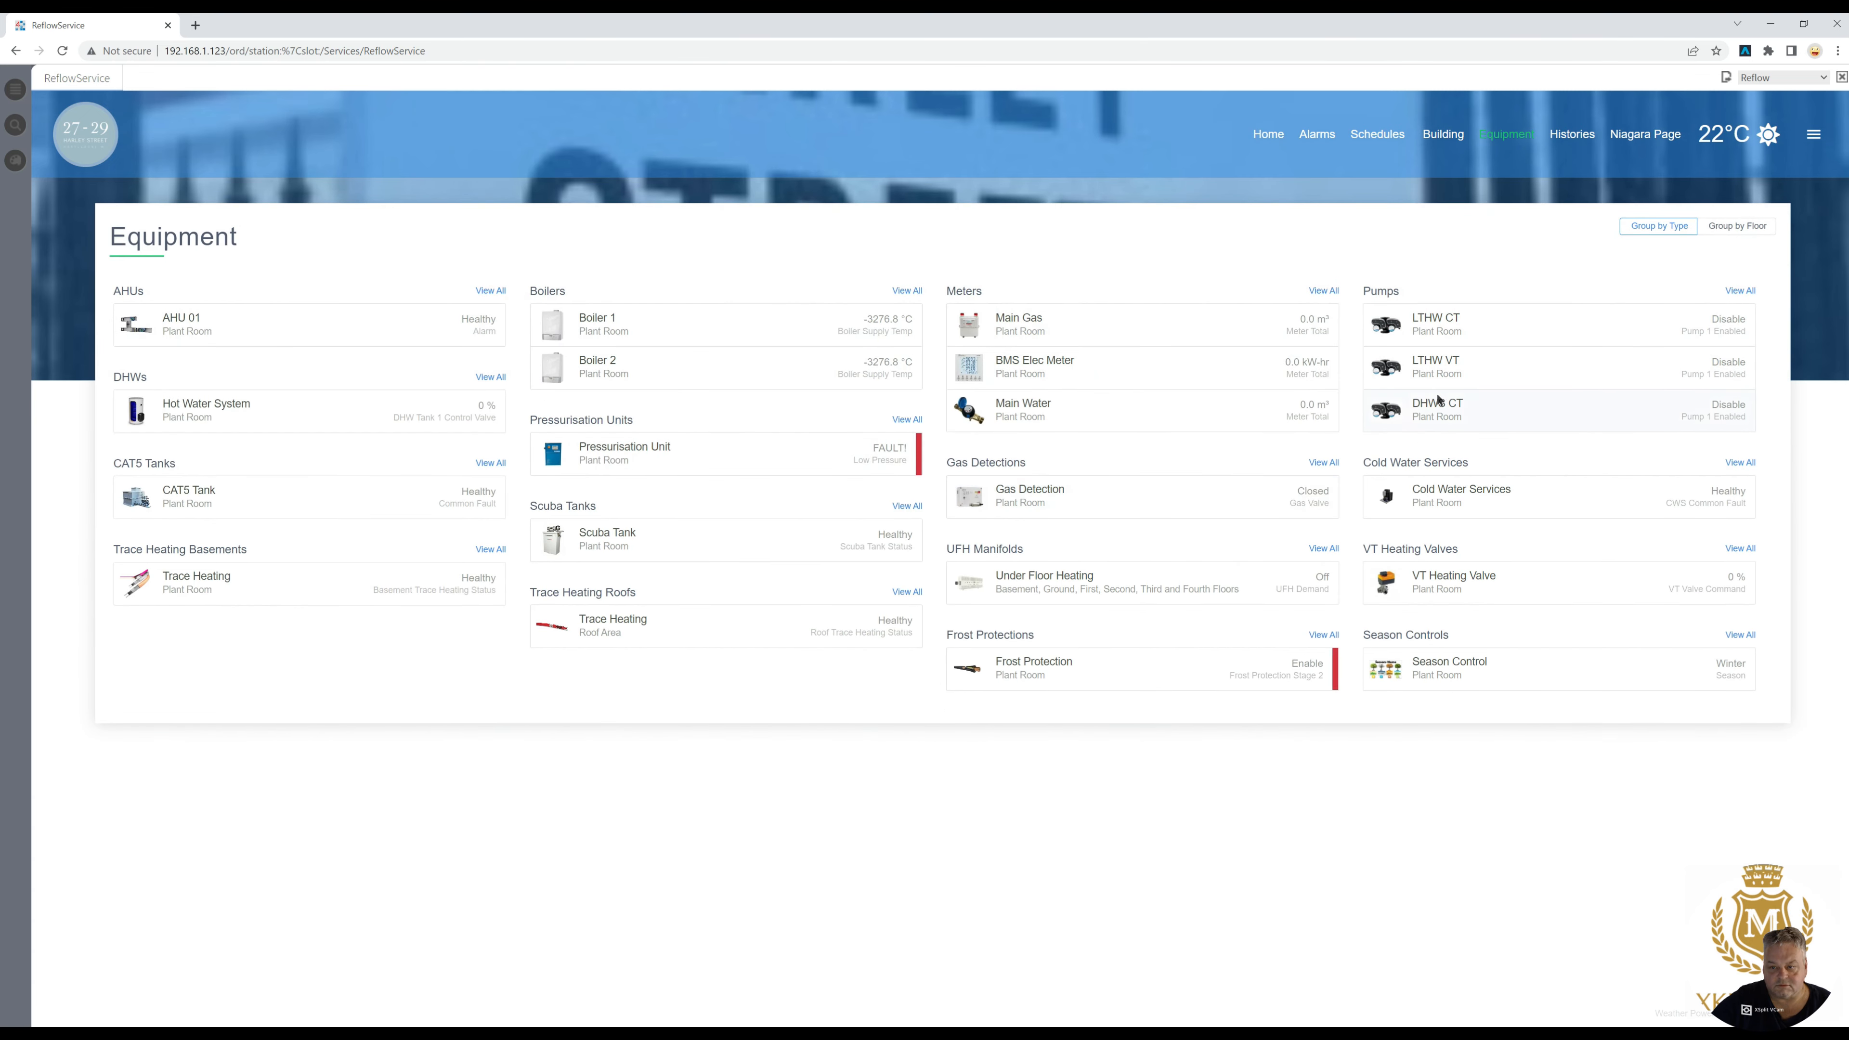
- Check the VT Heating Valve and Season Control pages, returning to the equipment list after each
{"action": "left_click", "coordinate": [1435, 583]}
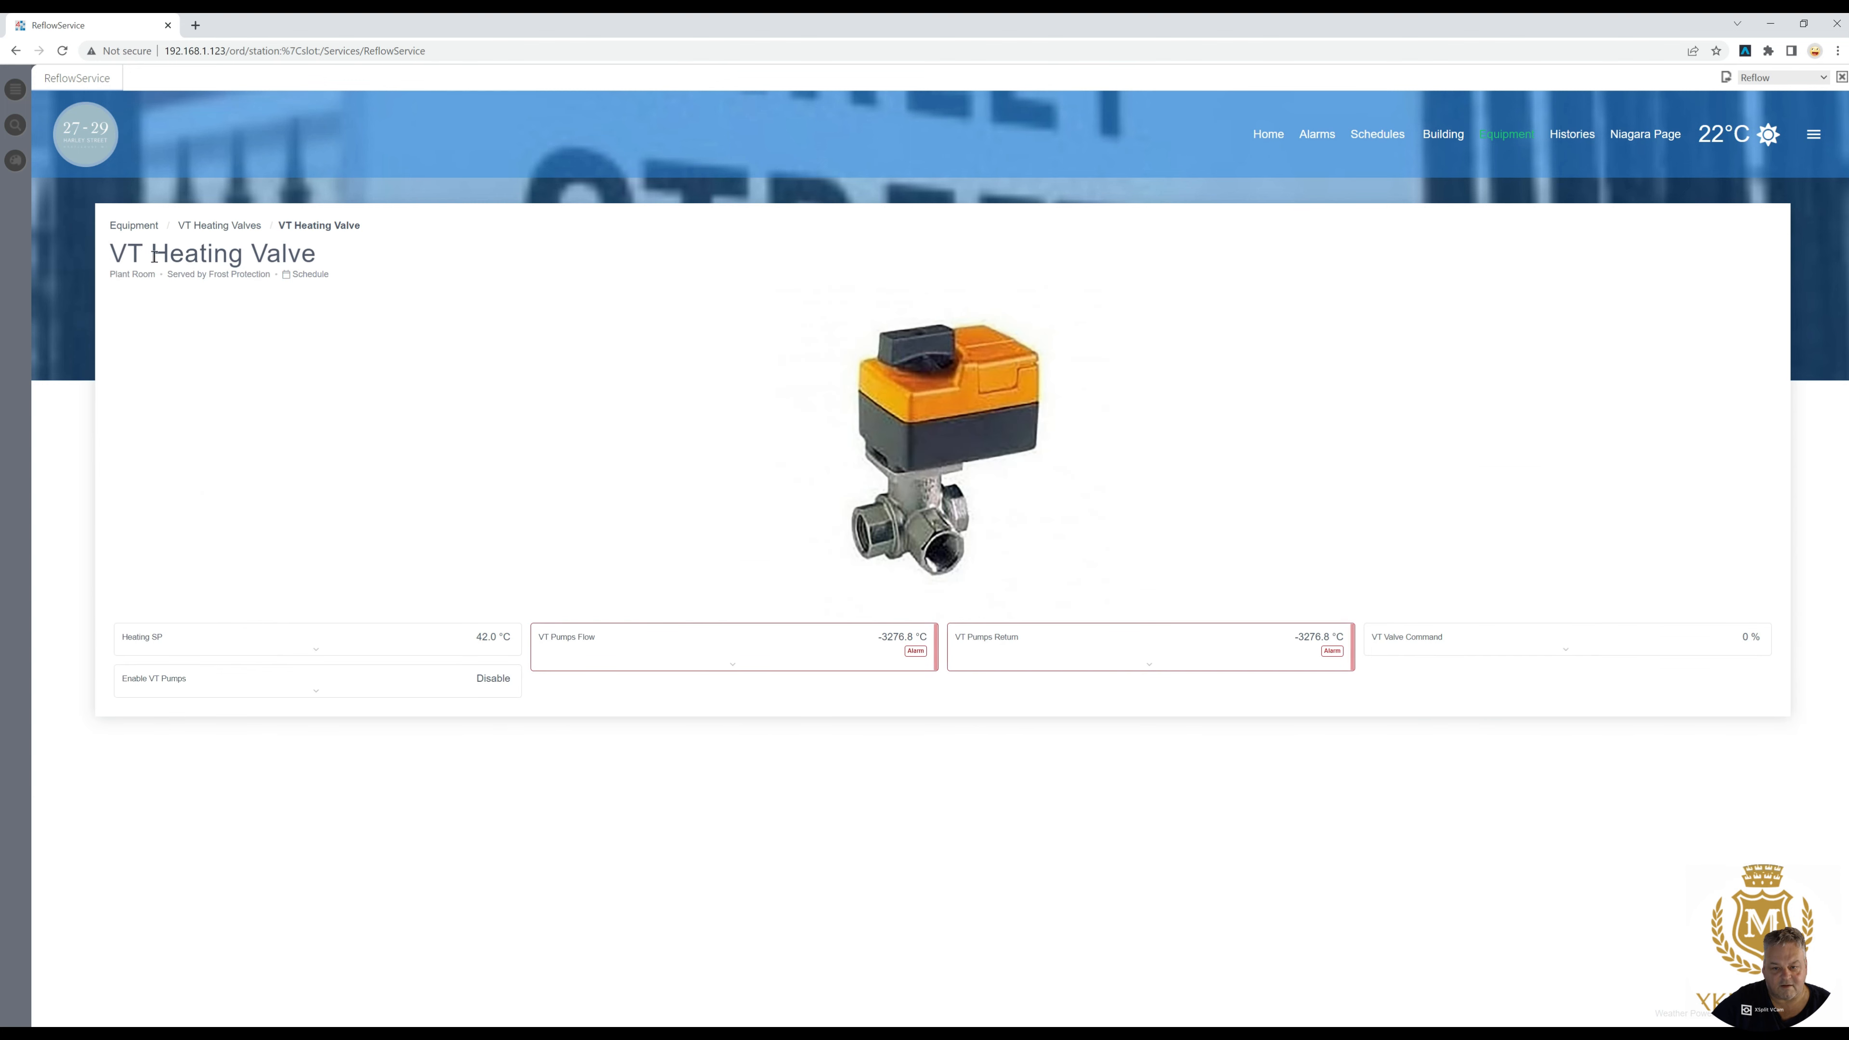
{"action": "left_click", "coordinate": [142, 226]}
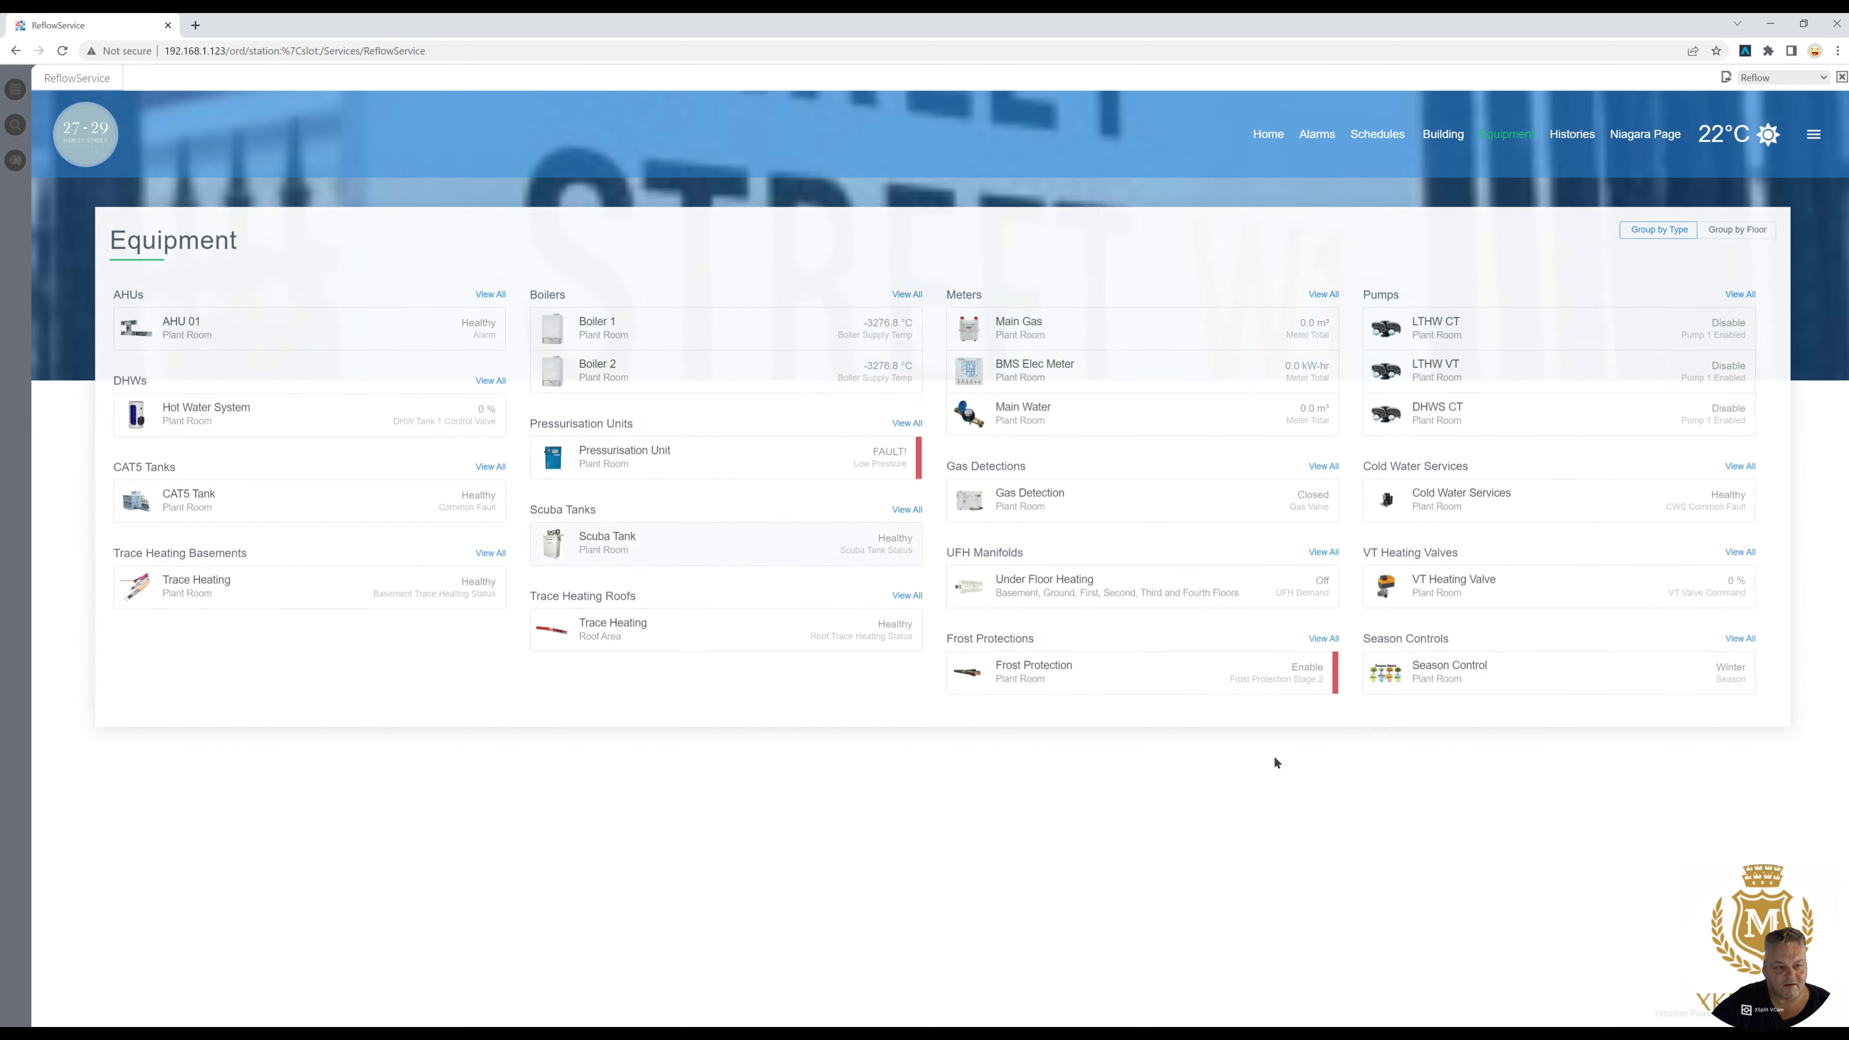
{"action": "left_click", "coordinate": [1427, 669]}
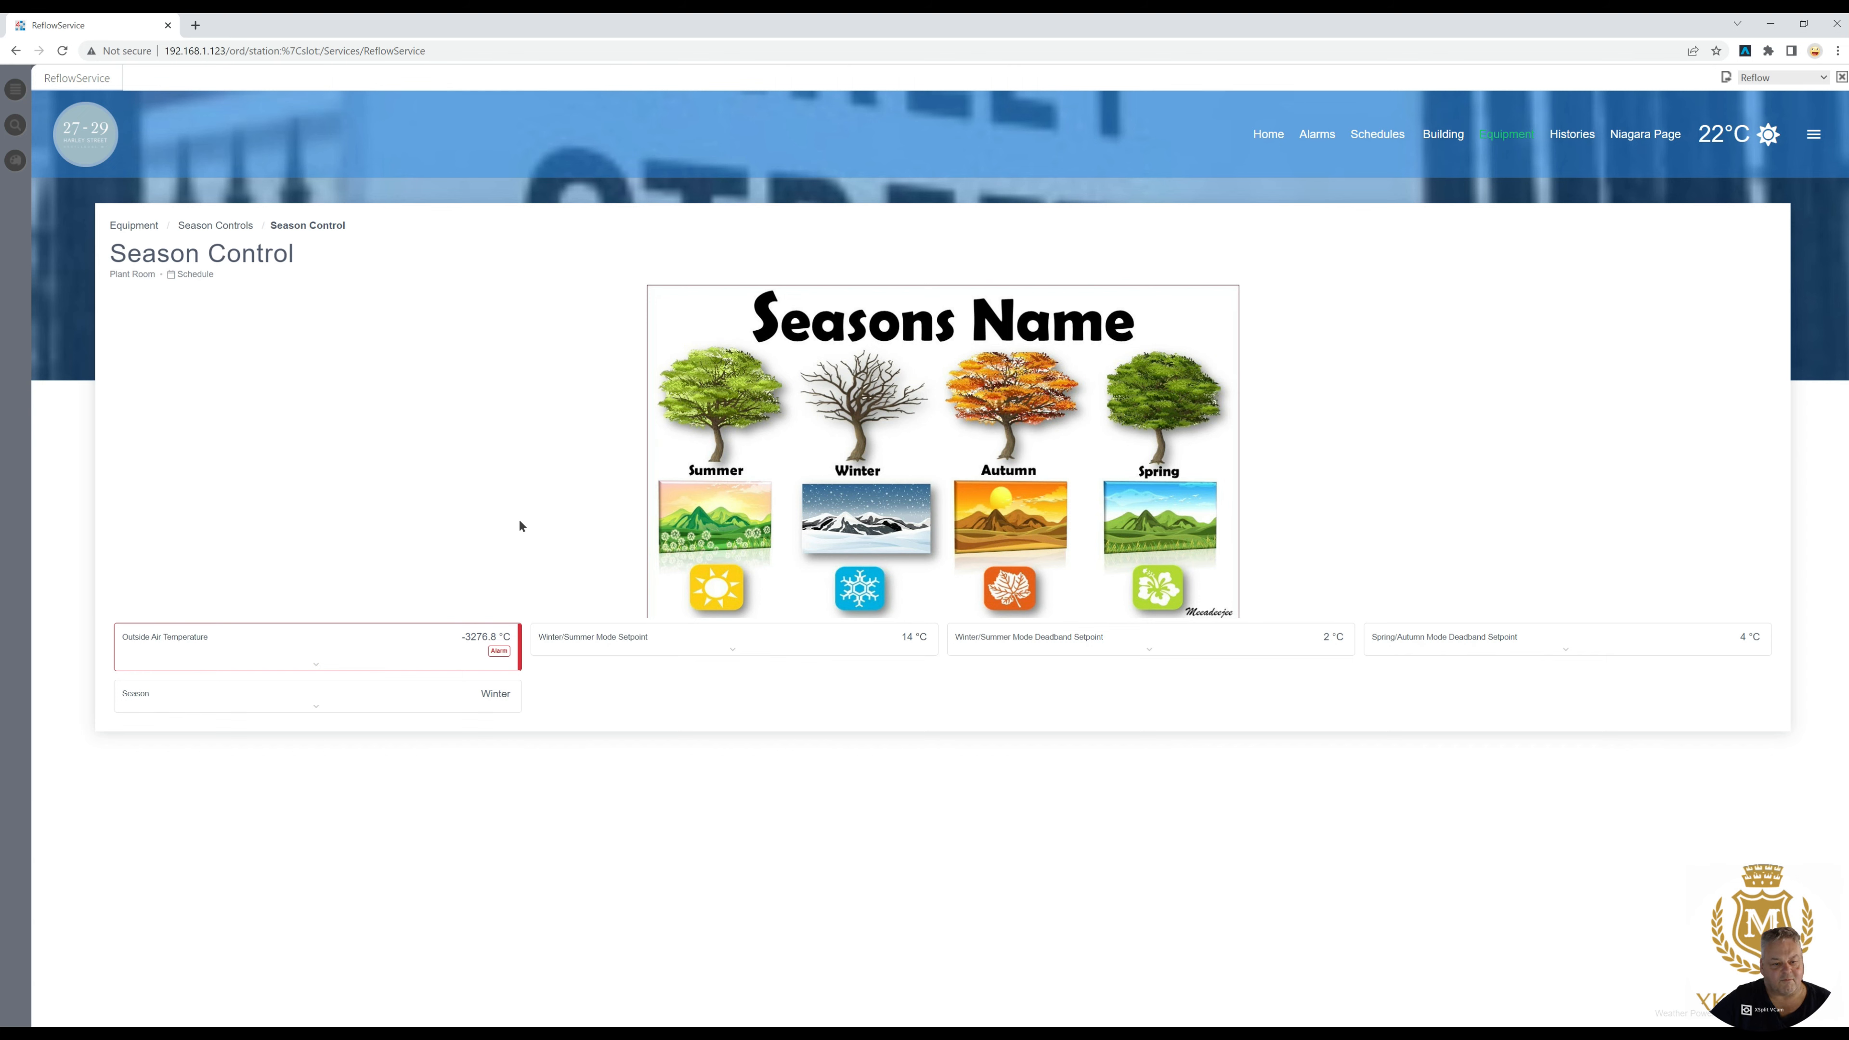
{"action": "left_click", "coordinate": [138, 225]}
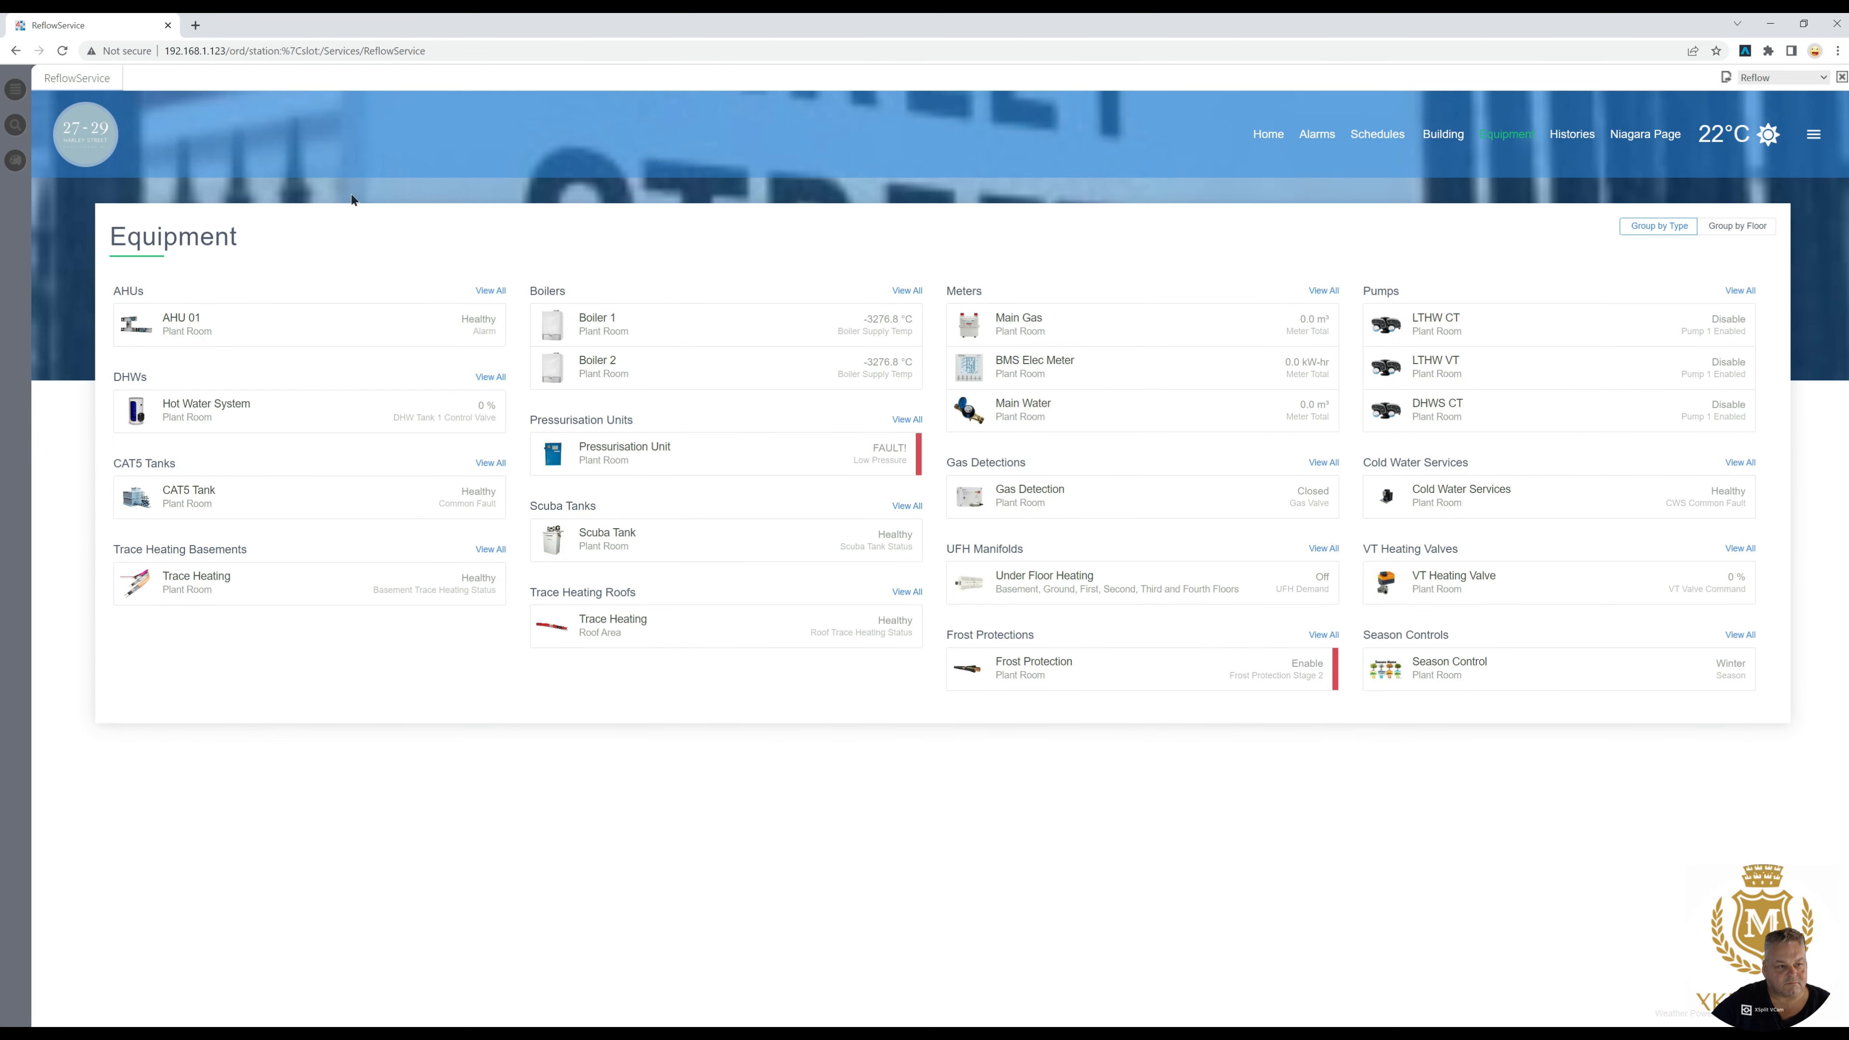
- View the embedded Niagara page and its Weather Forecast graphic, followed by the Histories page
{"action": "left_click", "coordinate": [1640, 138]}
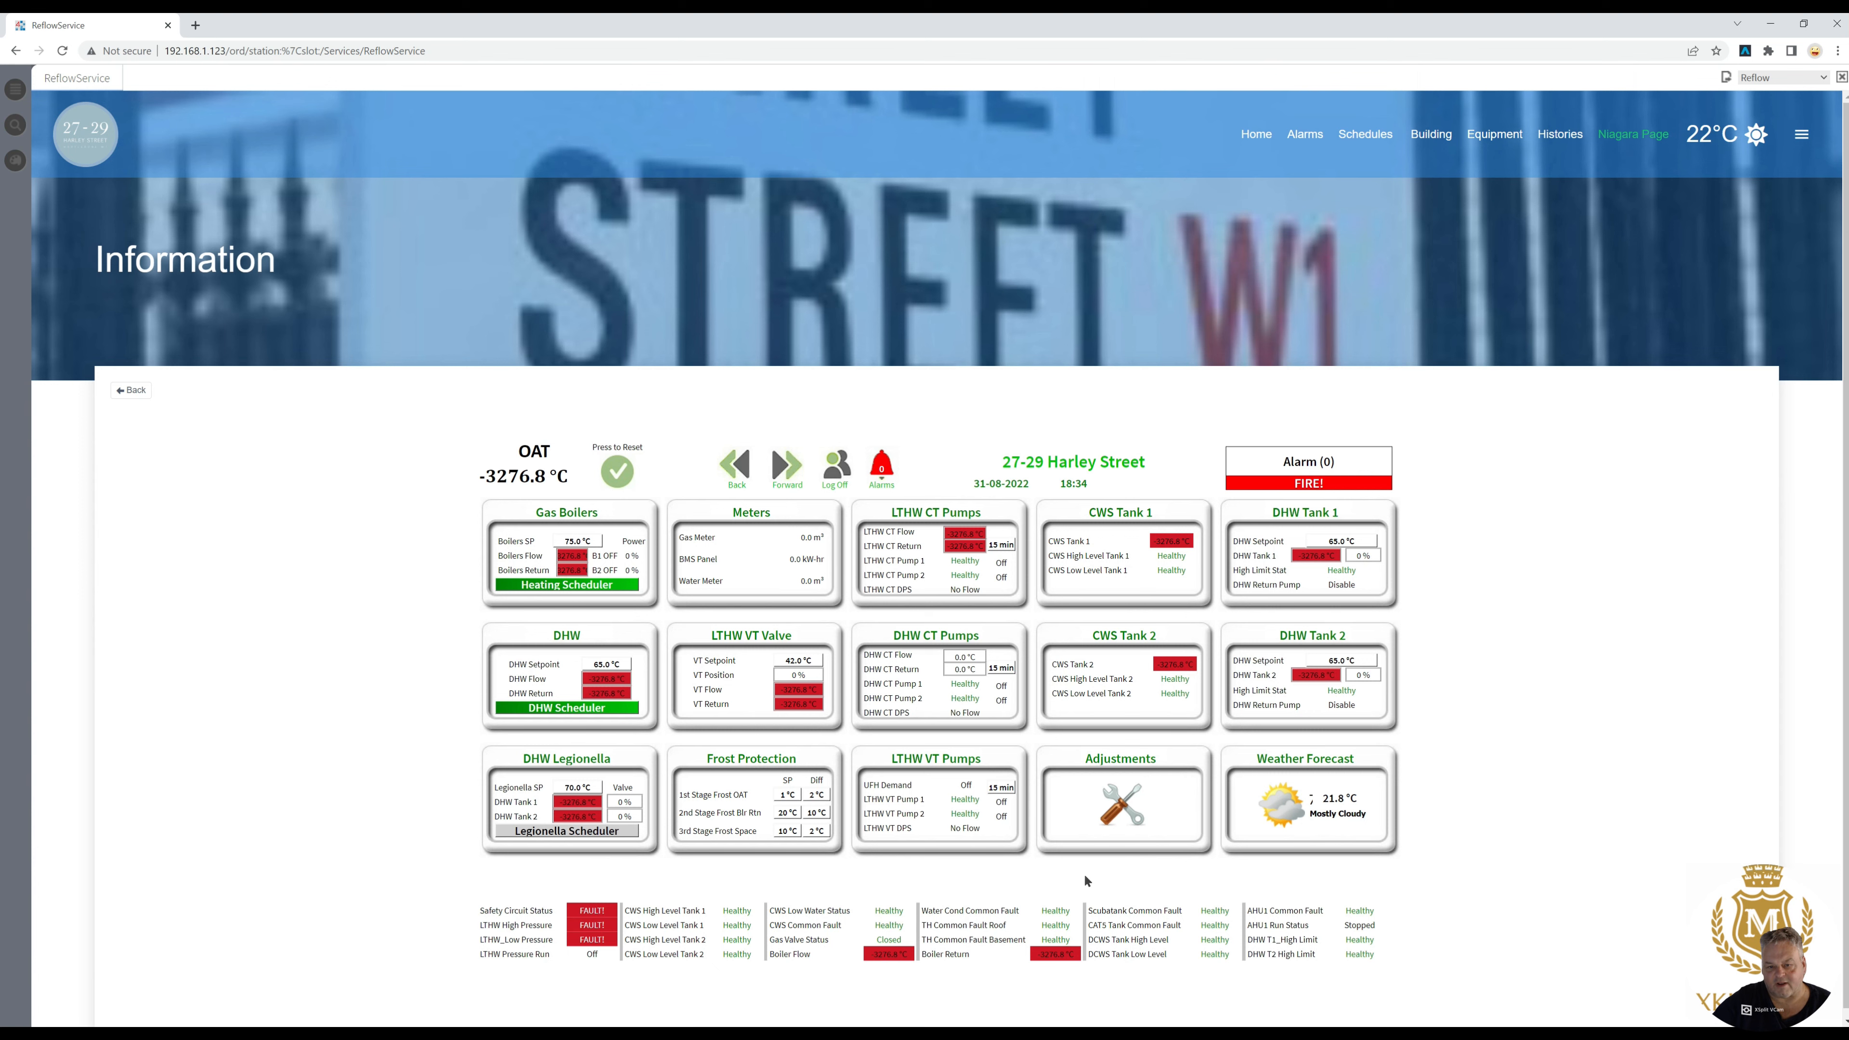
{"action": "left_click", "coordinate": [1308, 805]}
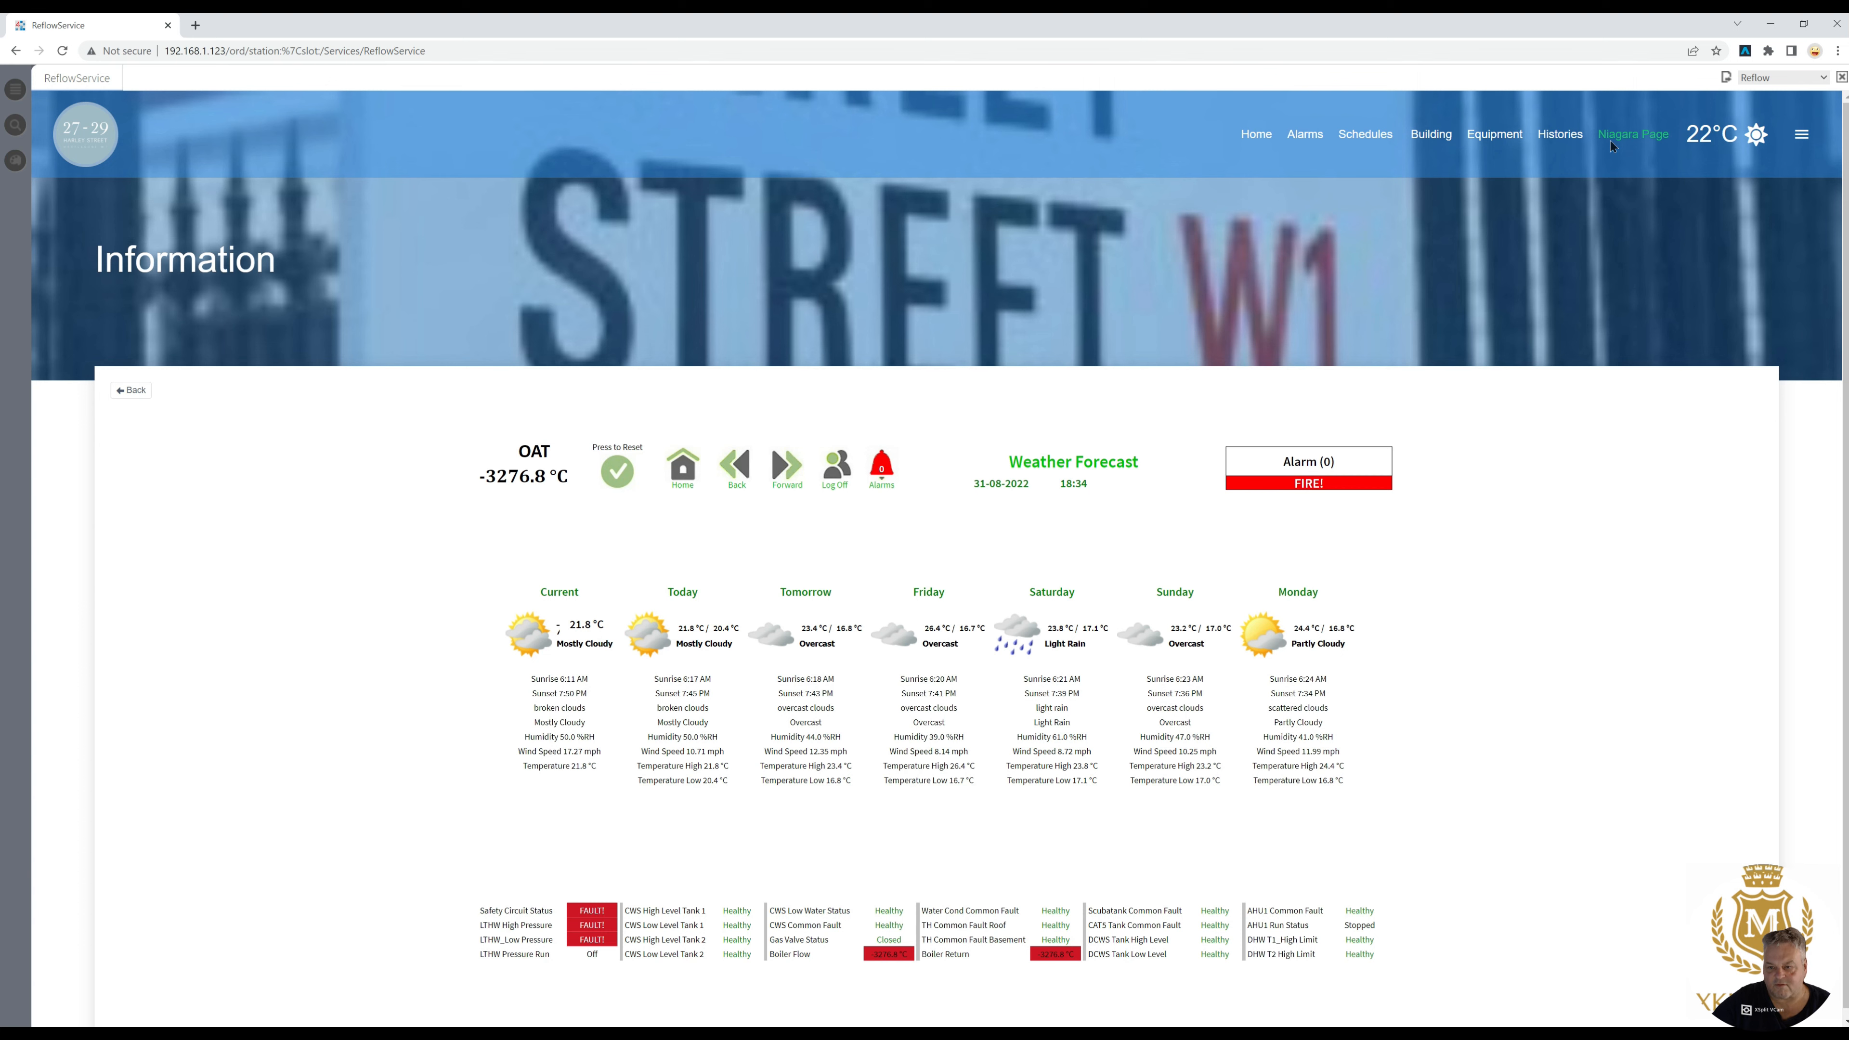
{"action": "left_click", "coordinate": [1558, 135]}
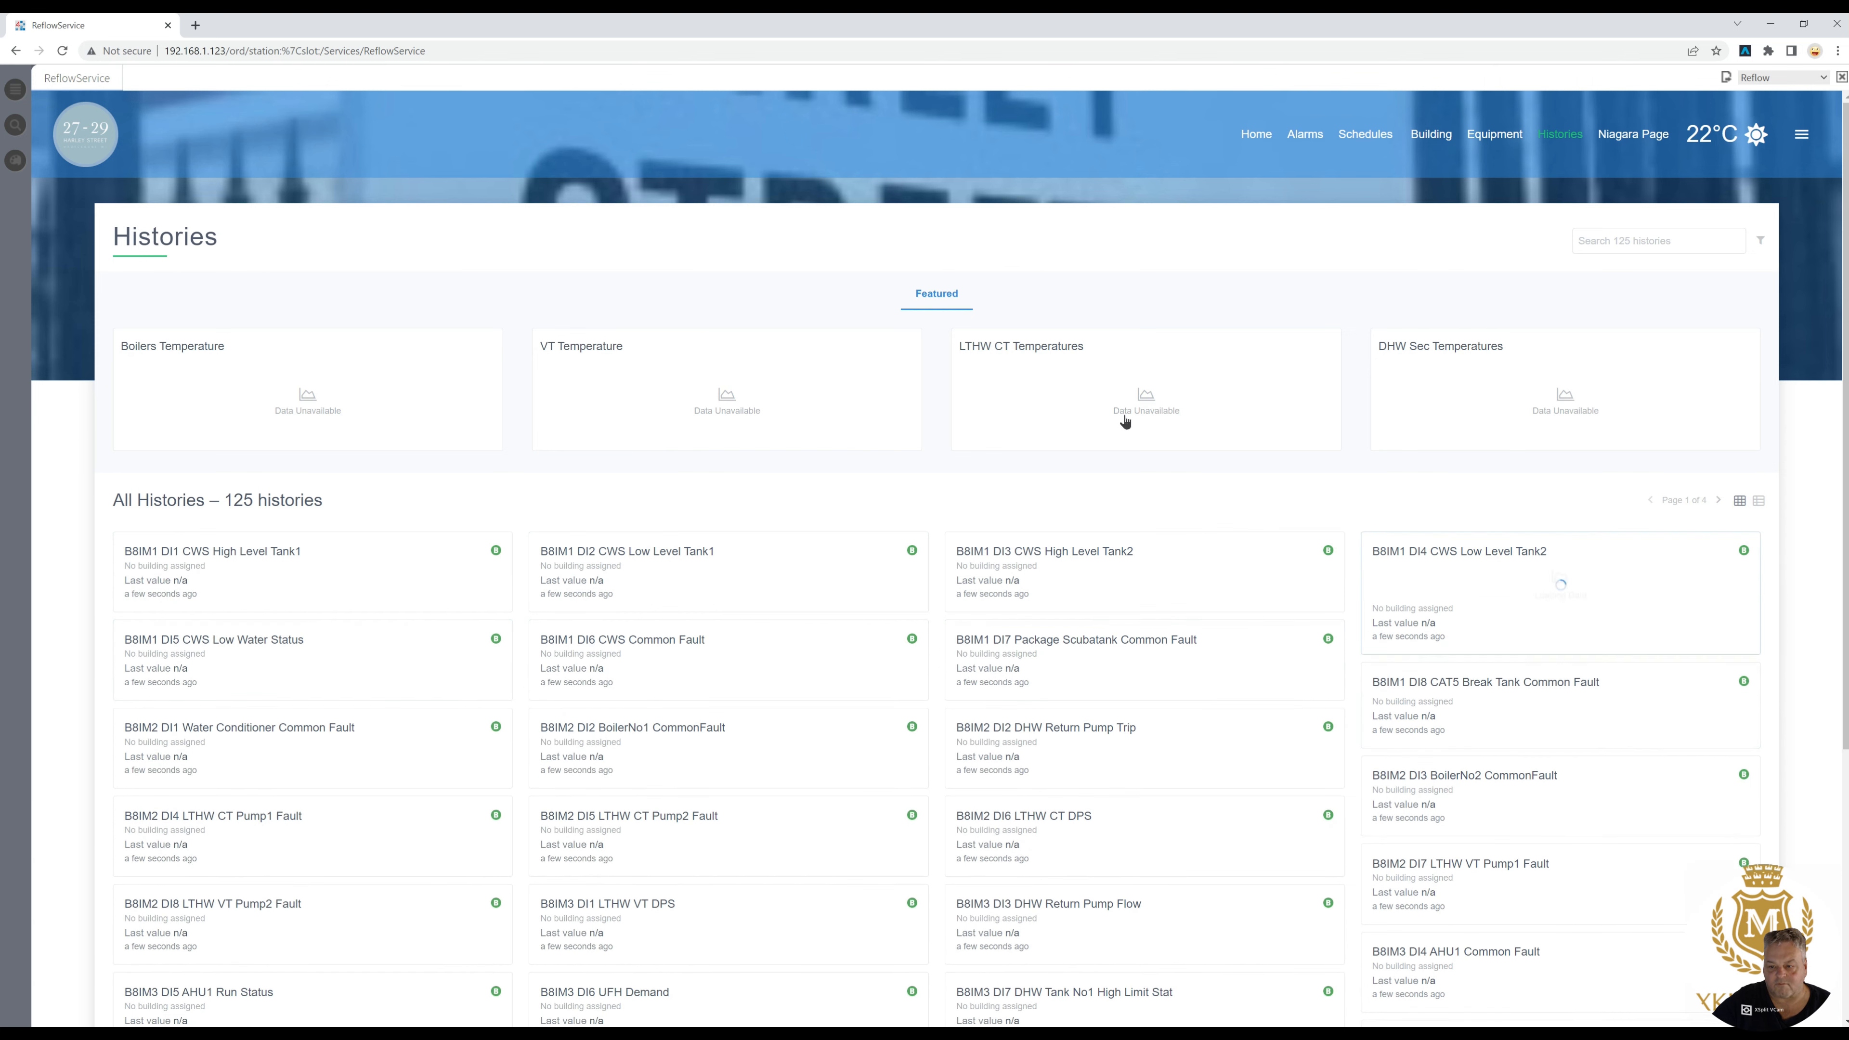
- Revisit the equipment, building, schedules and alarms pages, ending on the home dashboard
{"action": "left_click", "coordinate": [1498, 138]}
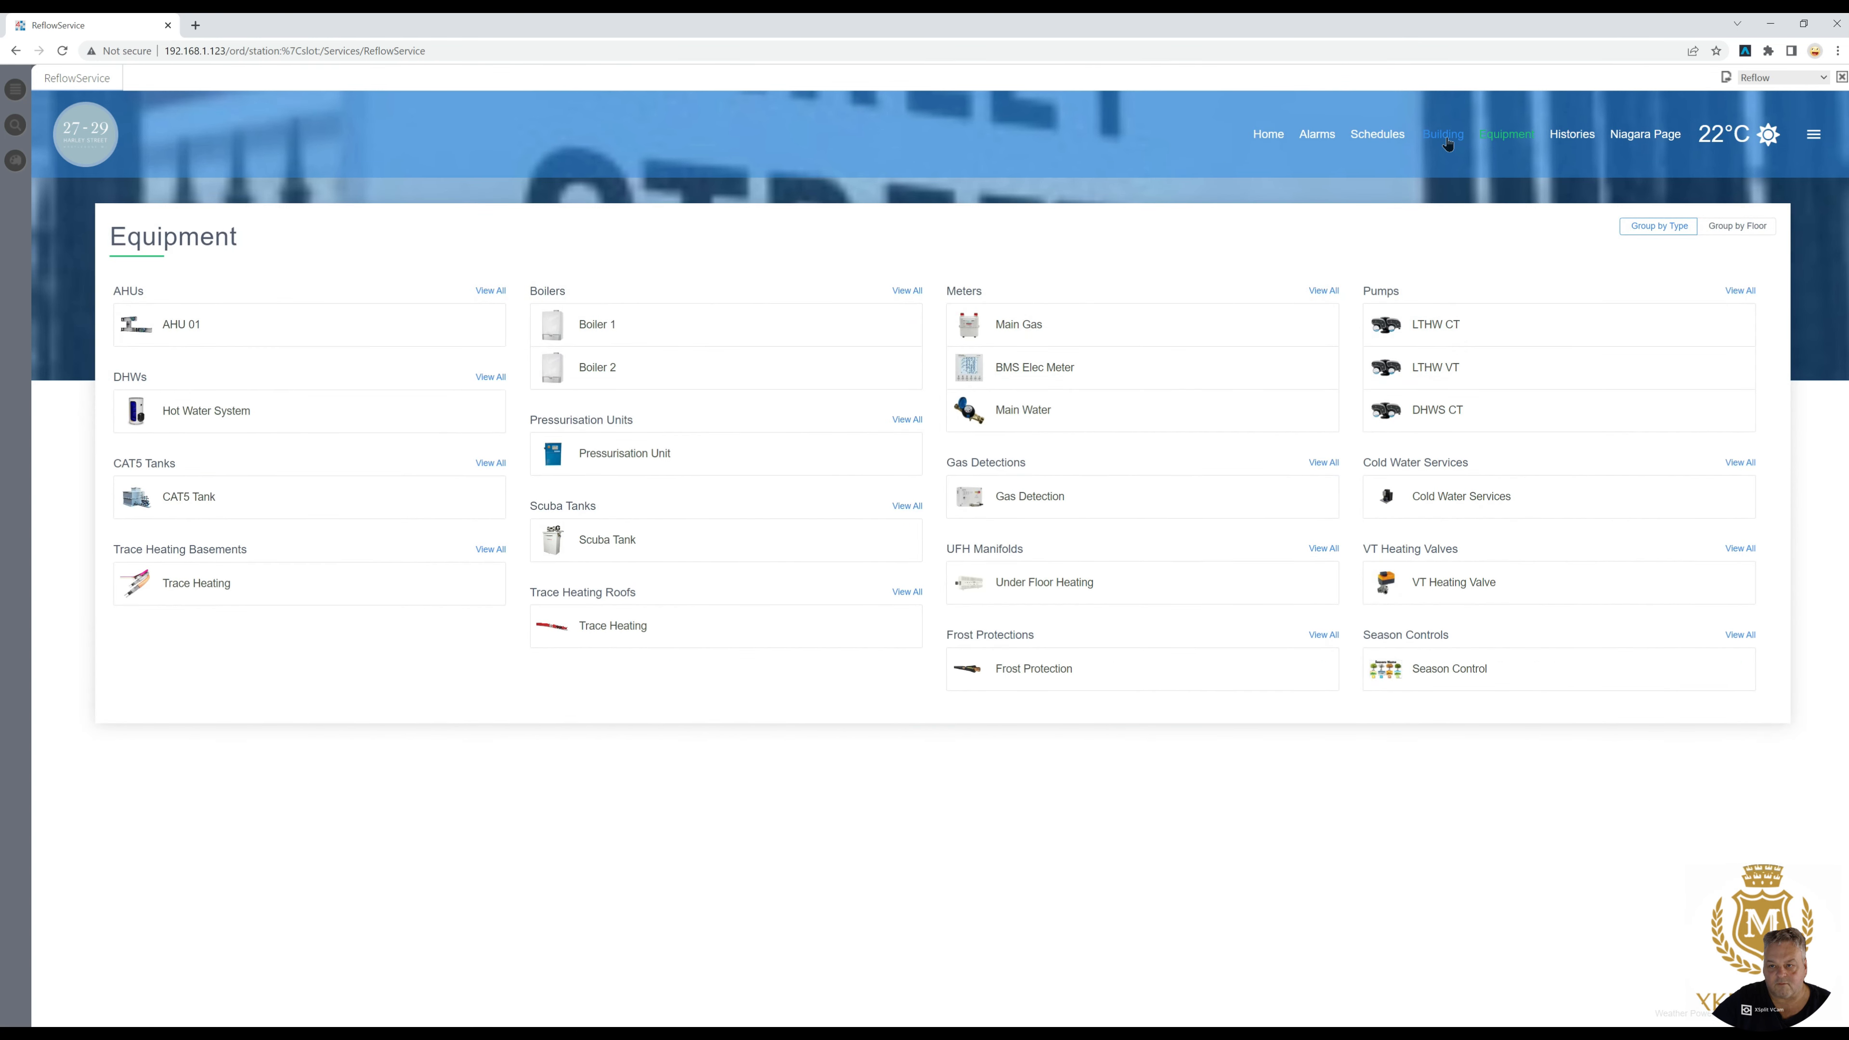
{"action": "left_click", "coordinate": [1445, 136]}
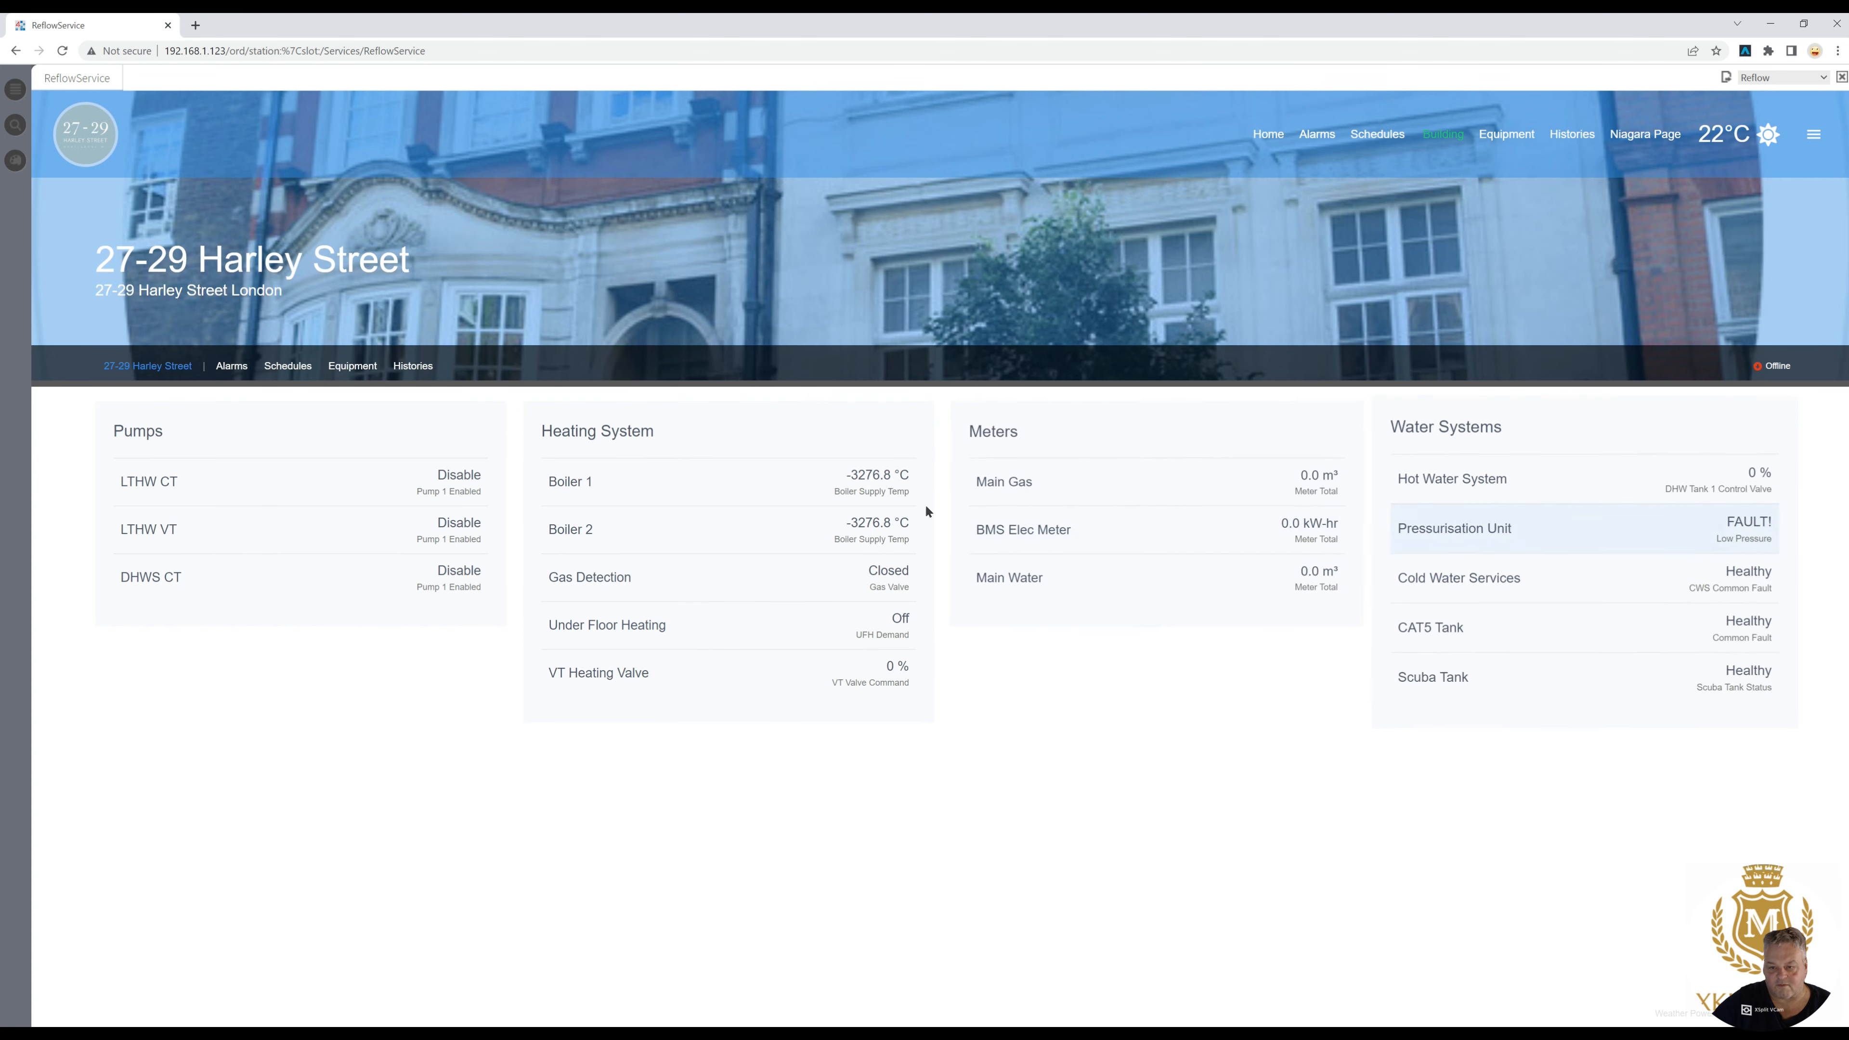
{"action": "left_click", "coordinate": [1376, 135]}
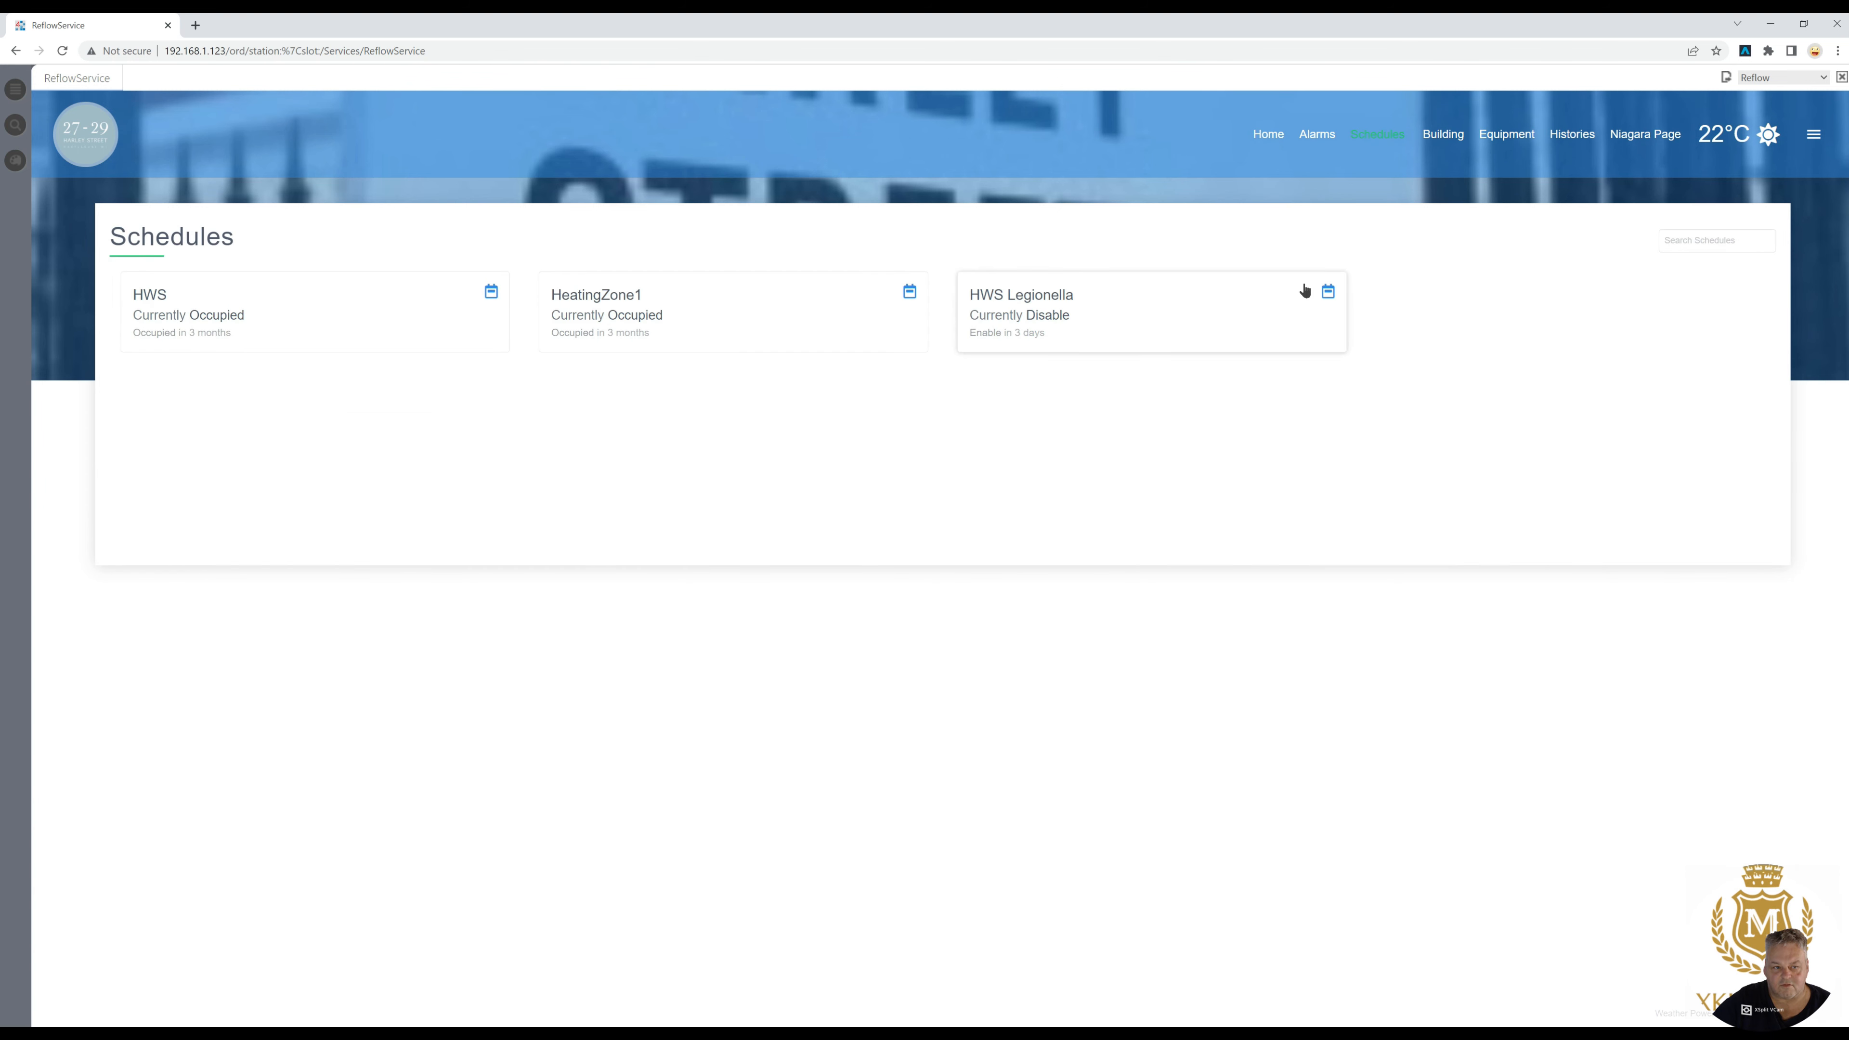
{"action": "left_click", "coordinate": [1313, 140]}
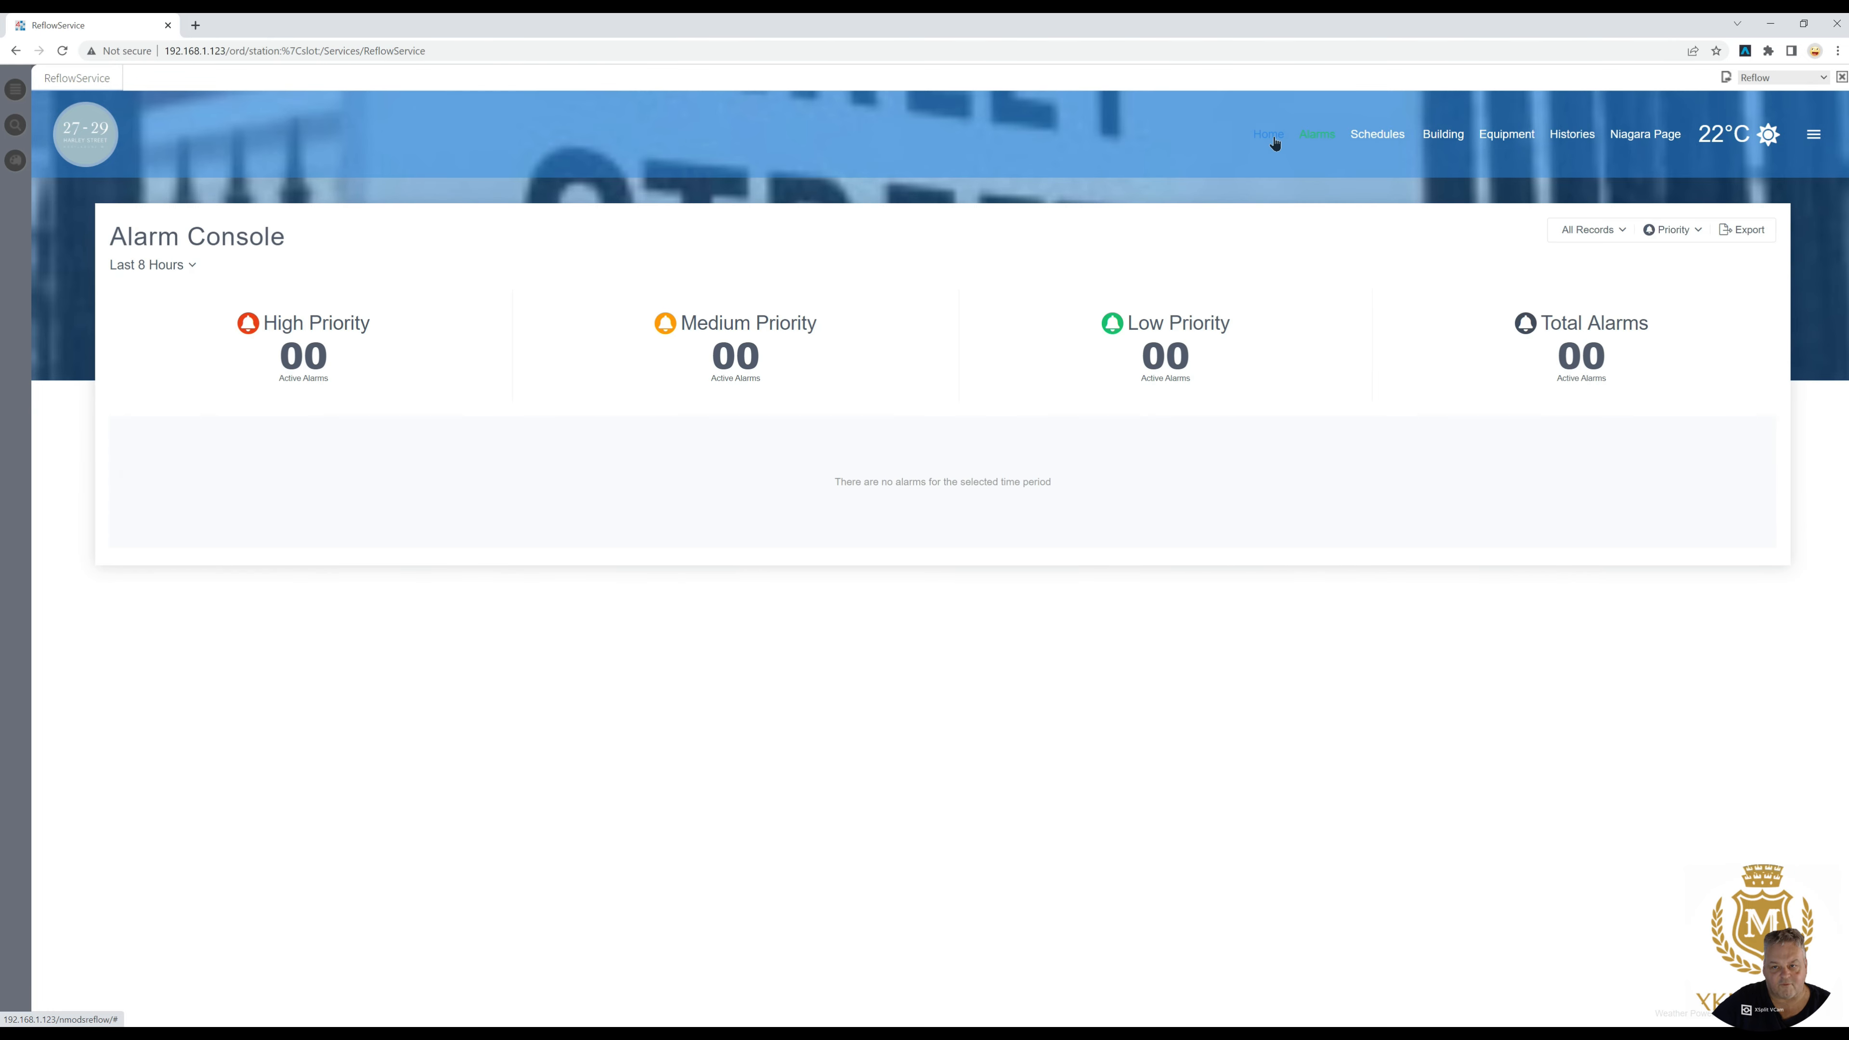
{"action": "left_click", "coordinate": [1274, 140]}
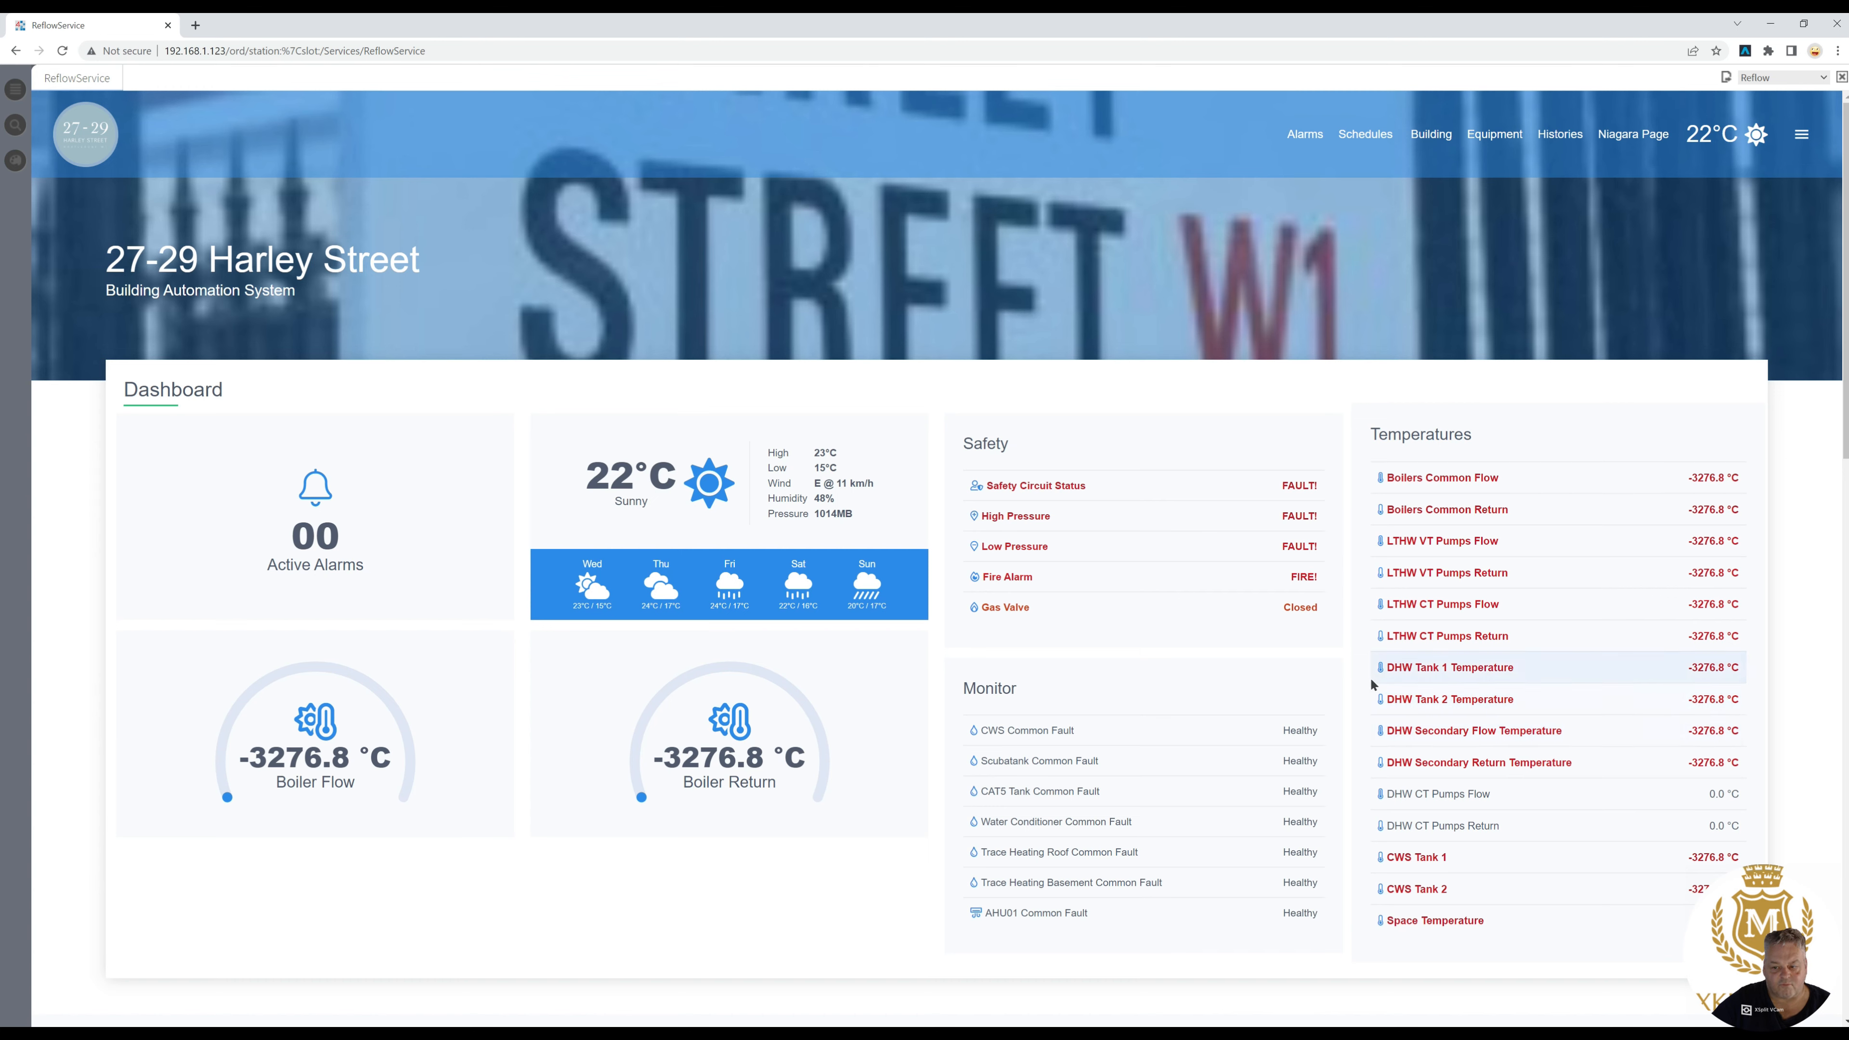
- Close the ReflowService page and return to Niagara Workbench at the beginning of the station navigation tree
{"action": "left_click", "coordinate": [168, 25]}
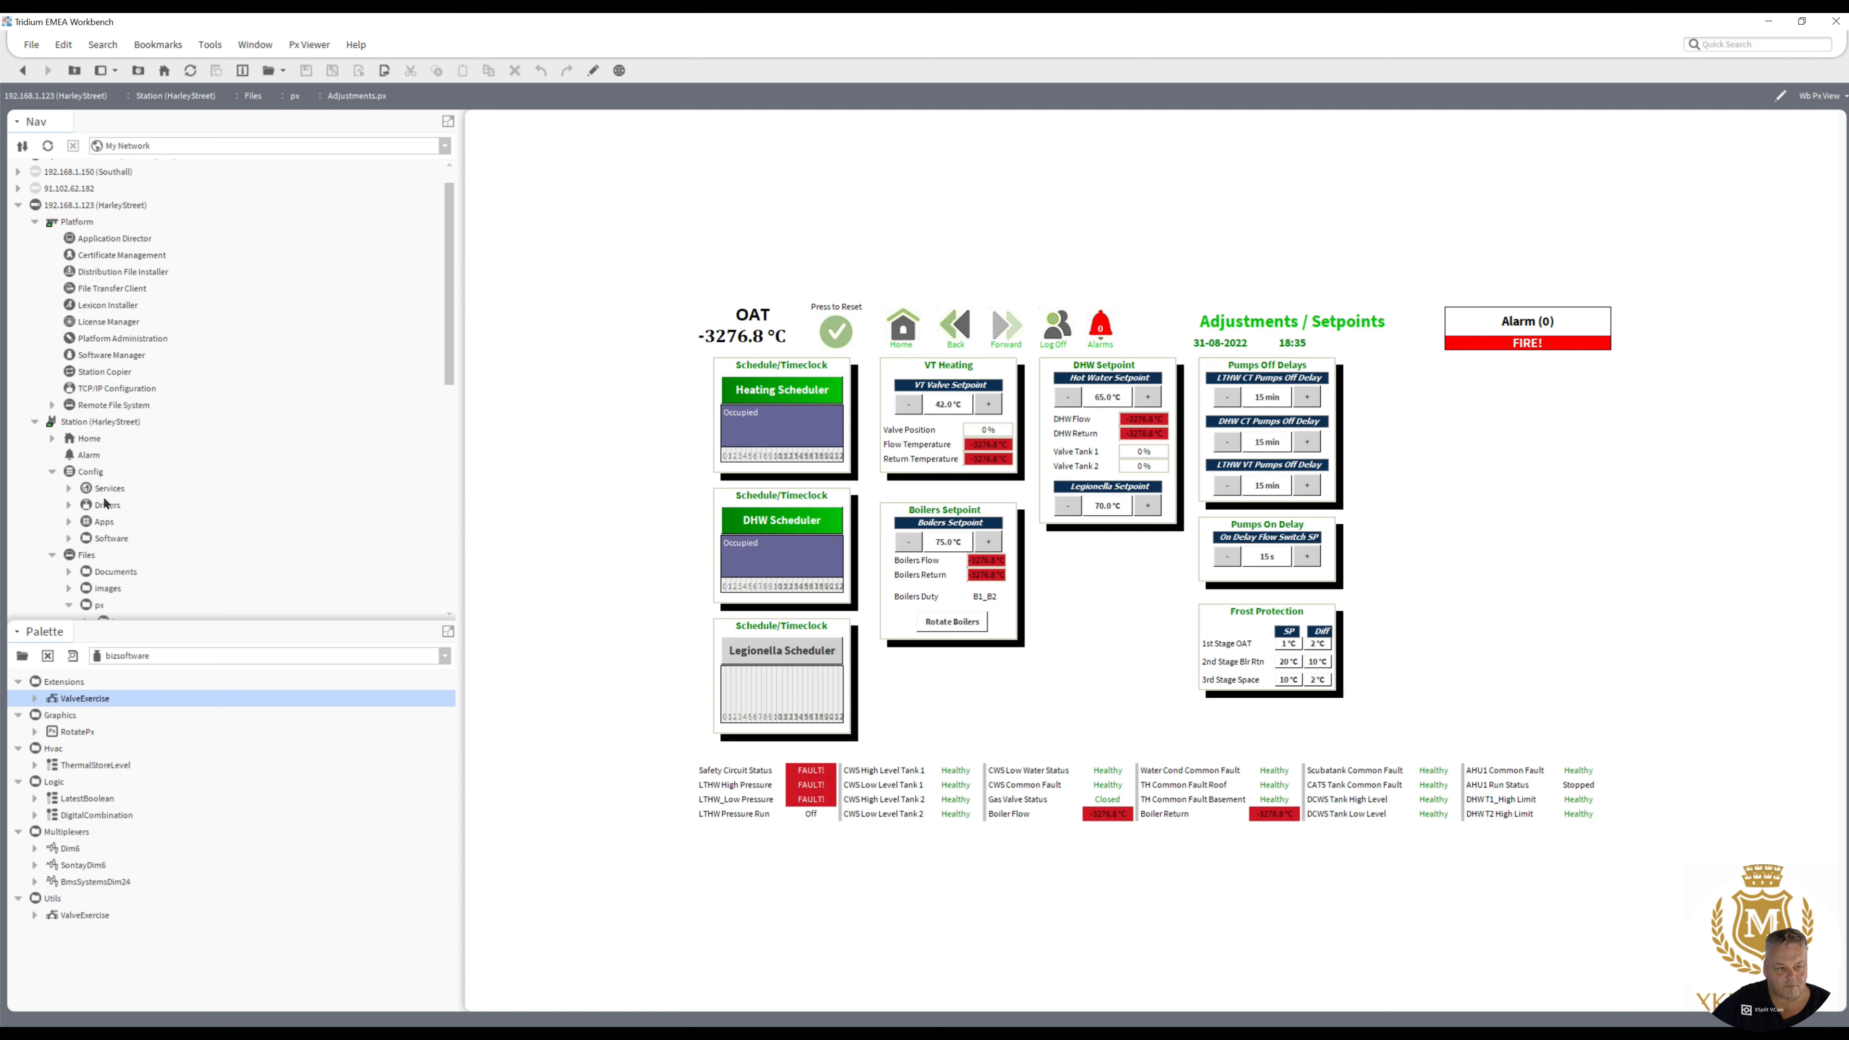
{"action": "mouse_move", "coordinate": [446, 354]}
{"action": "left_mouse_down"}
{"action": "mouse_move", "coordinate": [451, 406]}
{"action": "mouse_move", "coordinate": [456, 344]}
{"action": "left_mouse_up"}
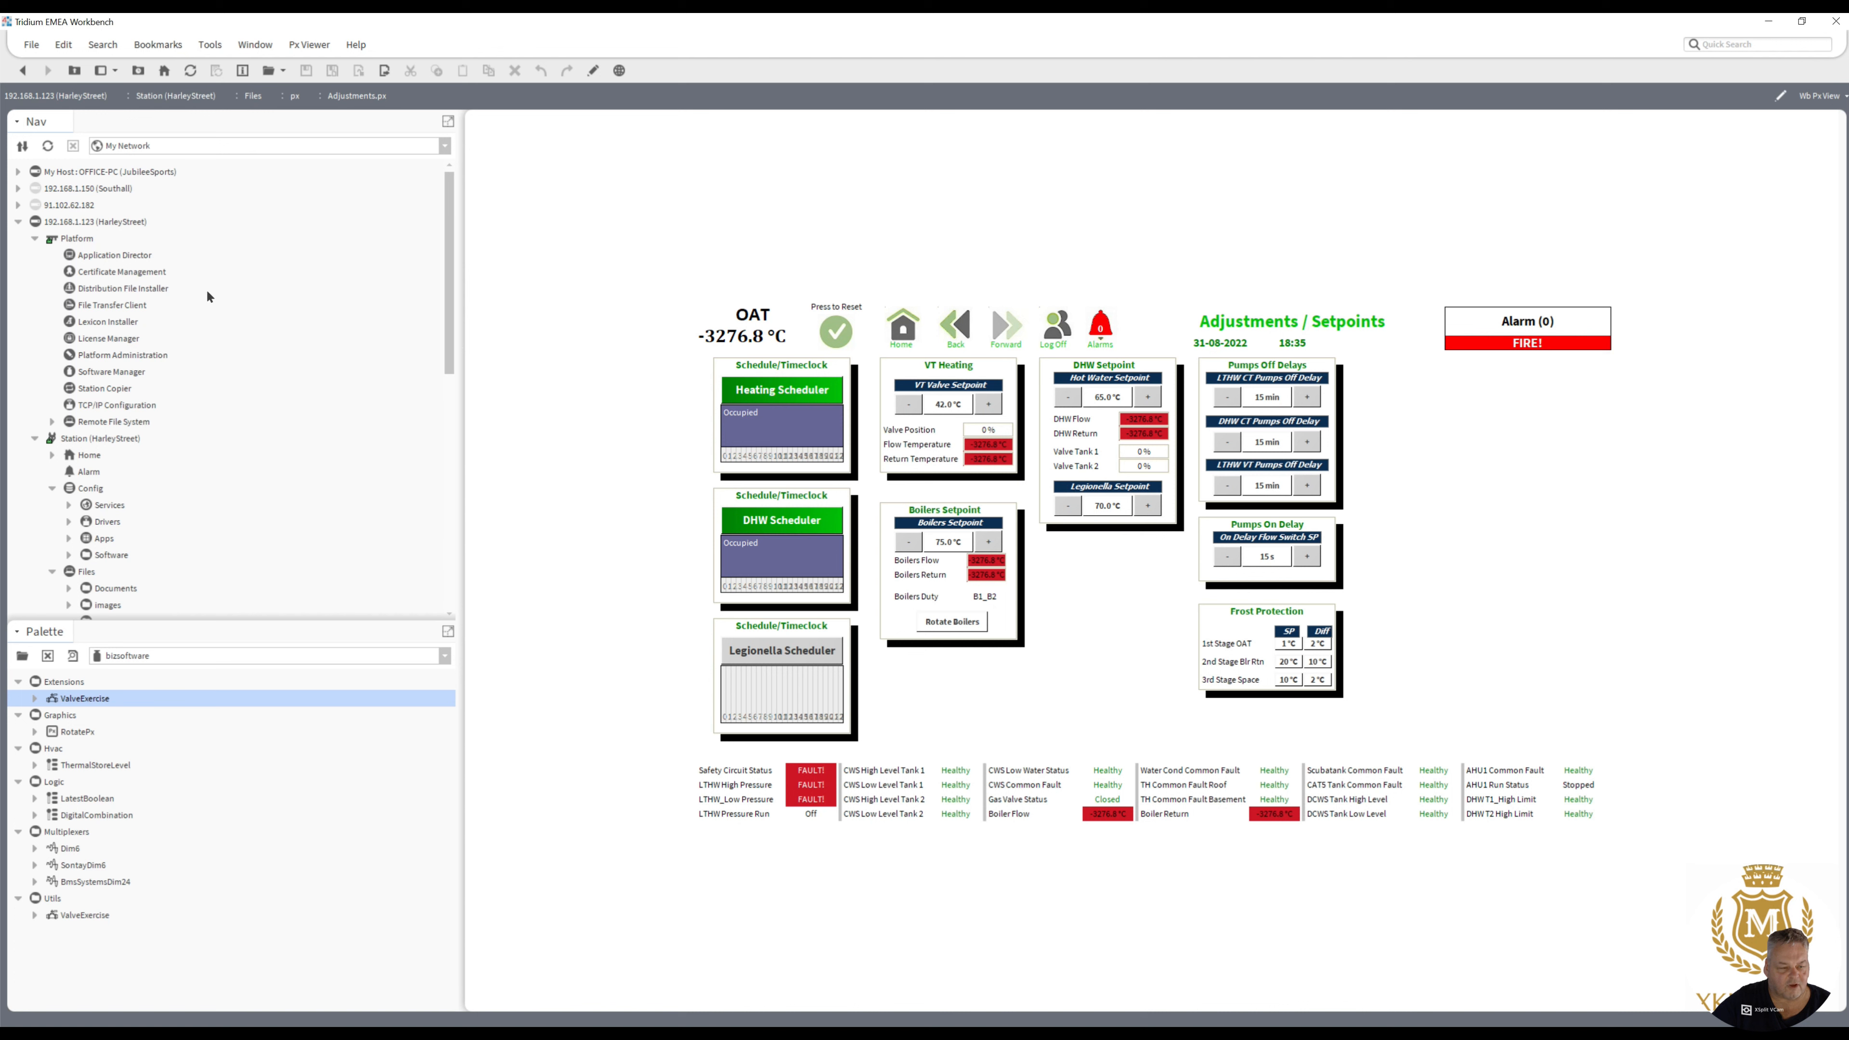